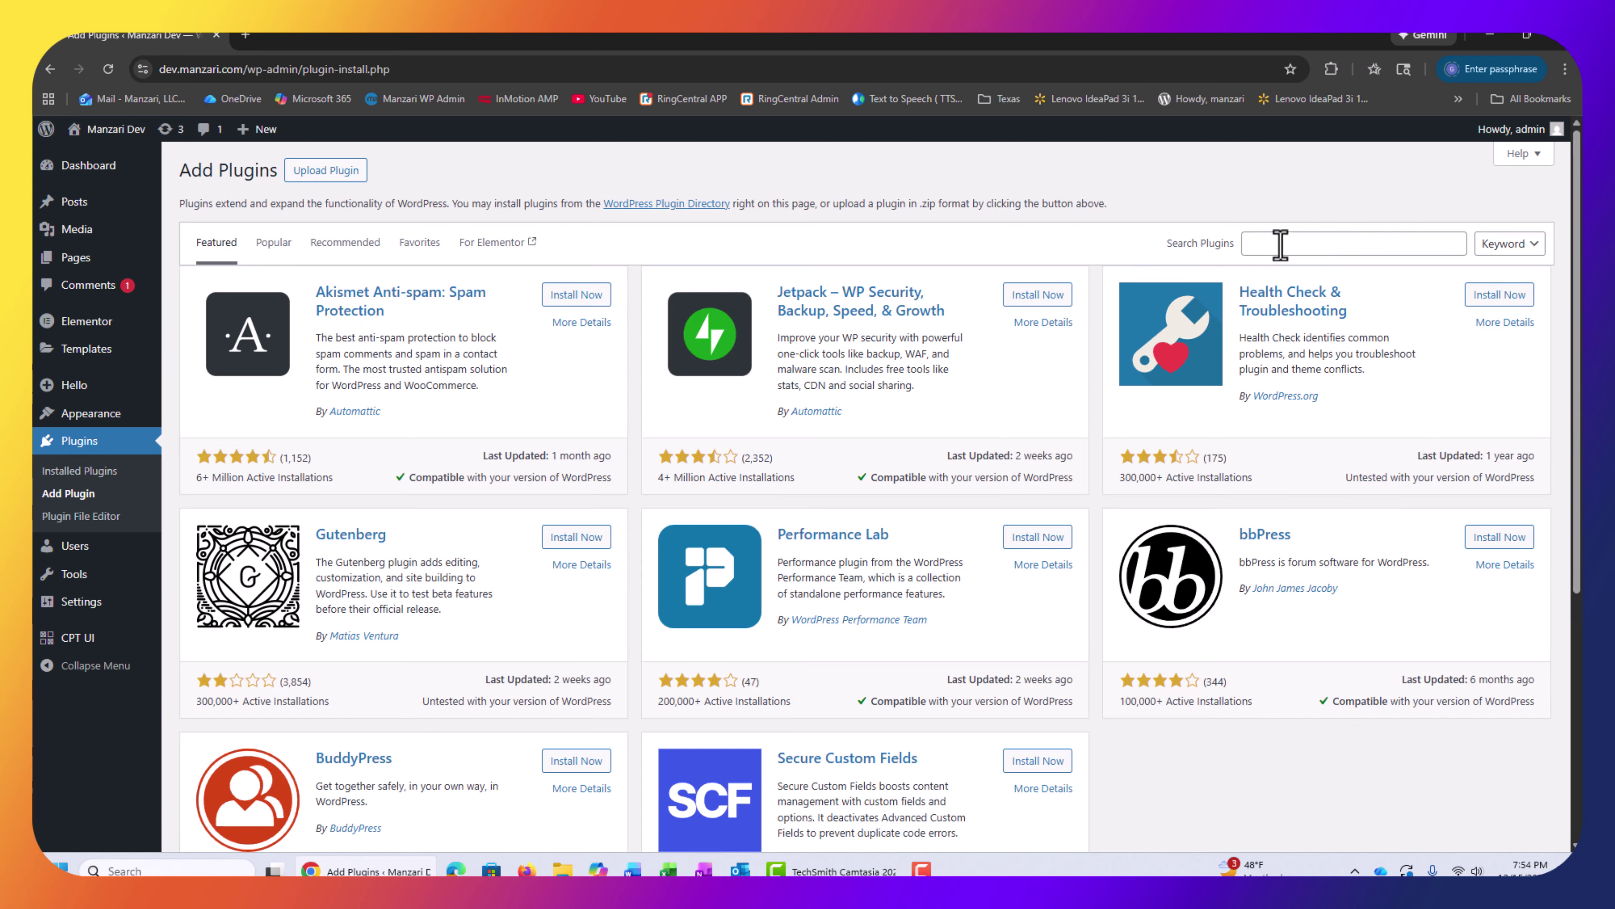
Search the plugin directory for "acf", then install and activate the Advanced Custom Fields (ACF) plugin
{"action": "left_click", "coordinate": [1279, 244]}
{"action": "type", "text": "acf"}
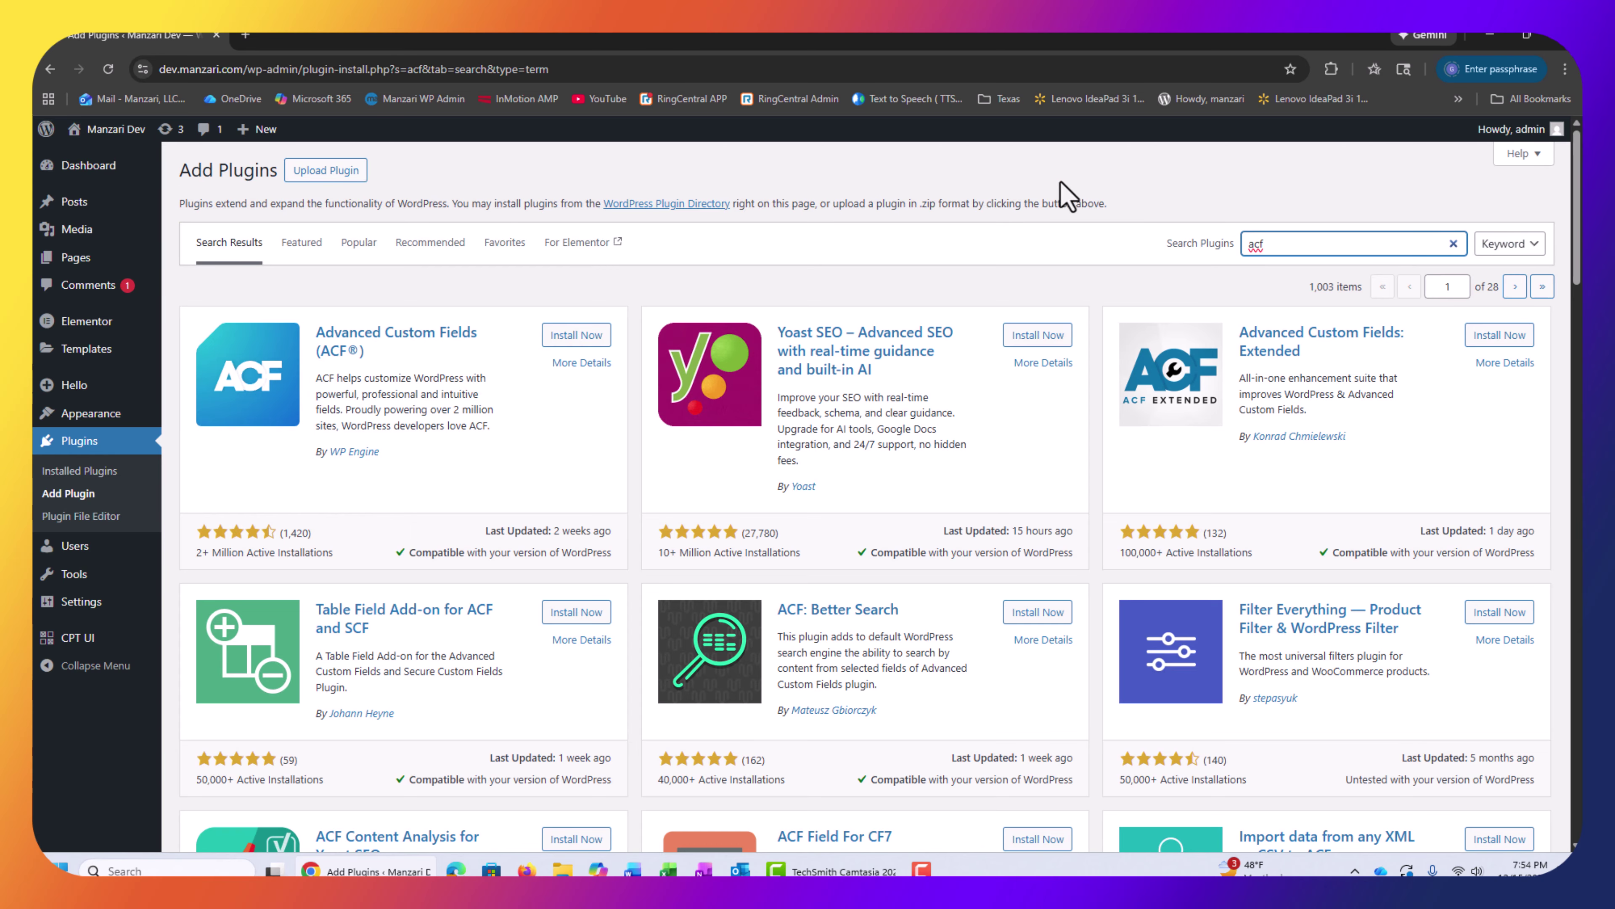
{"action": "left_click", "coordinate": [593, 338]}
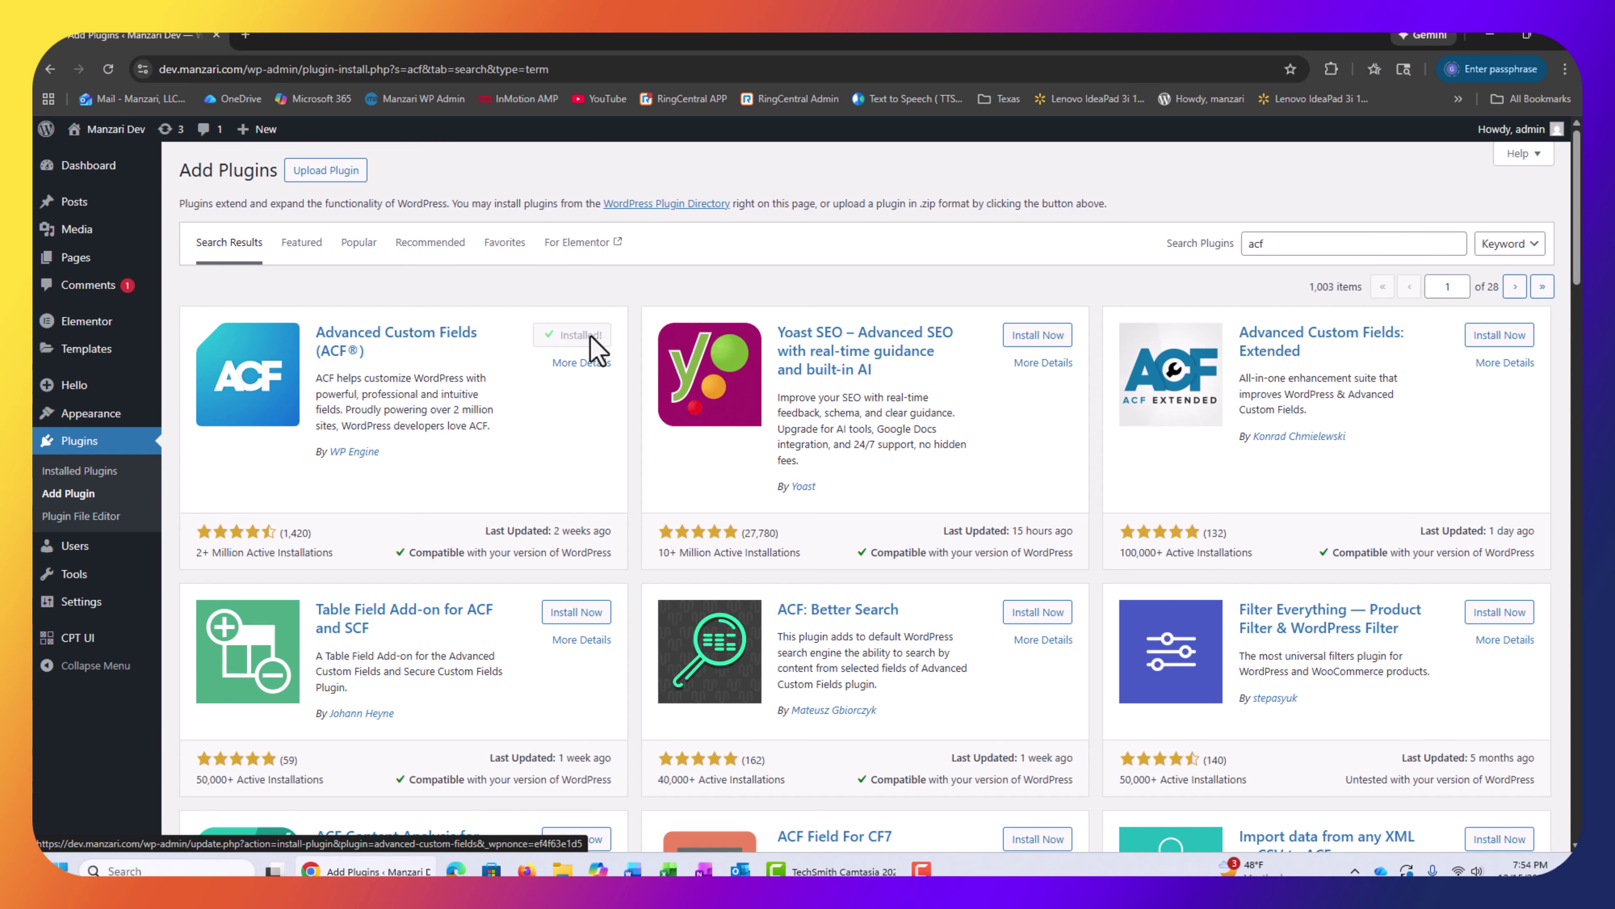
{"action": "left_click", "coordinate": [564, 338]}
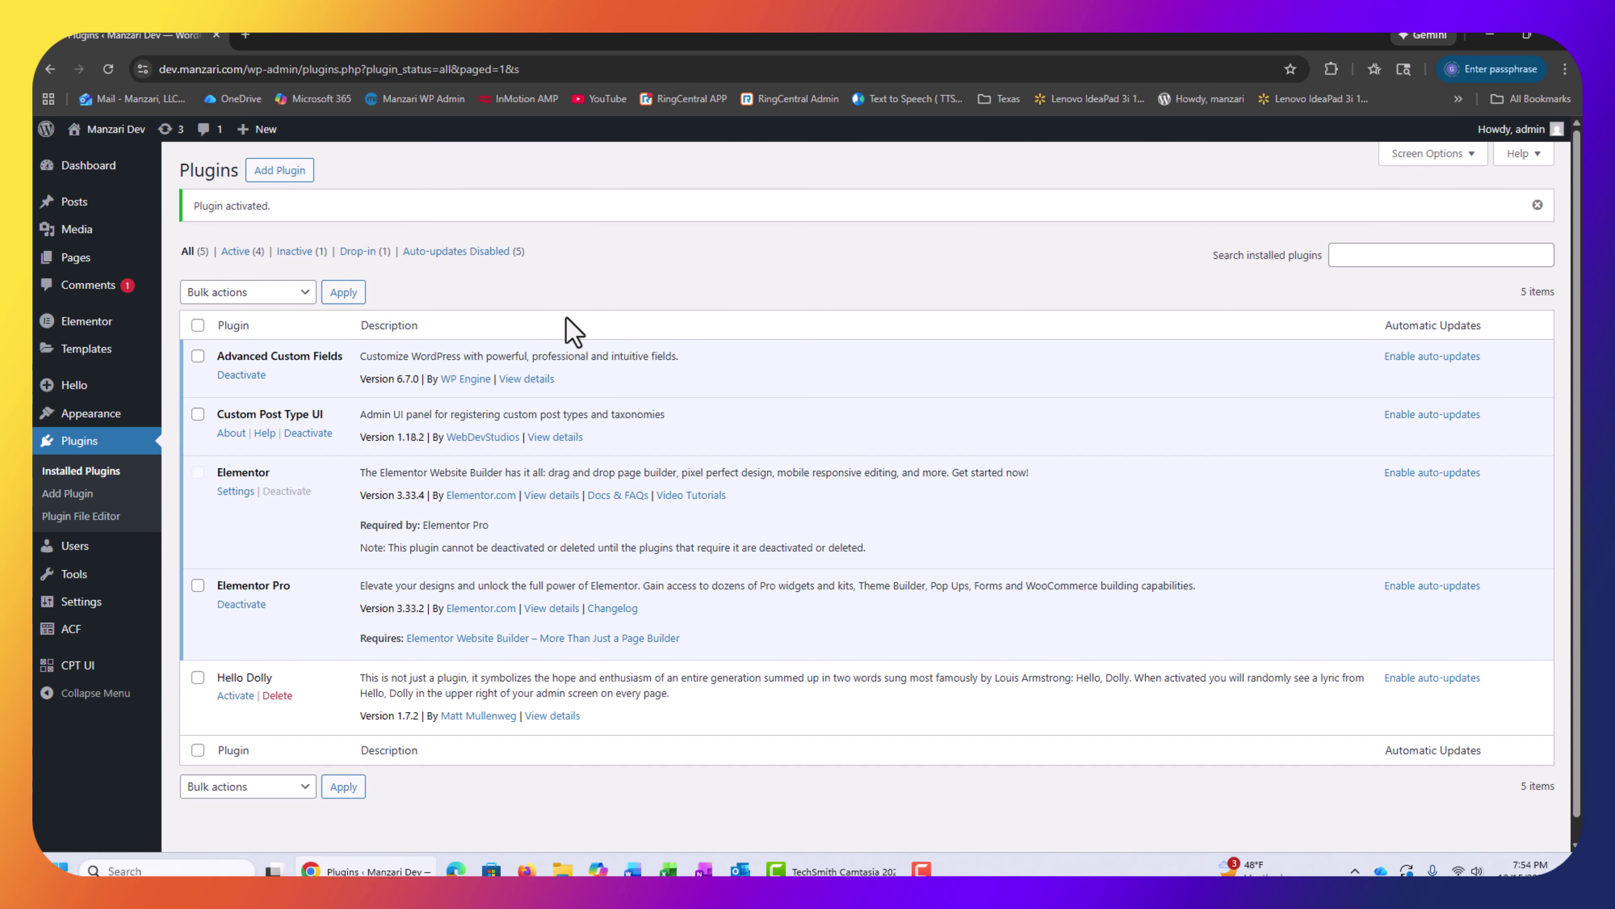
Find the plugin "meta field block", install and activate Meta Field Block, and skip its e-mail notification opt-in
{"action": "left_click", "coordinate": [280, 171]}
{"action": "left_click", "coordinate": [1385, 245]}
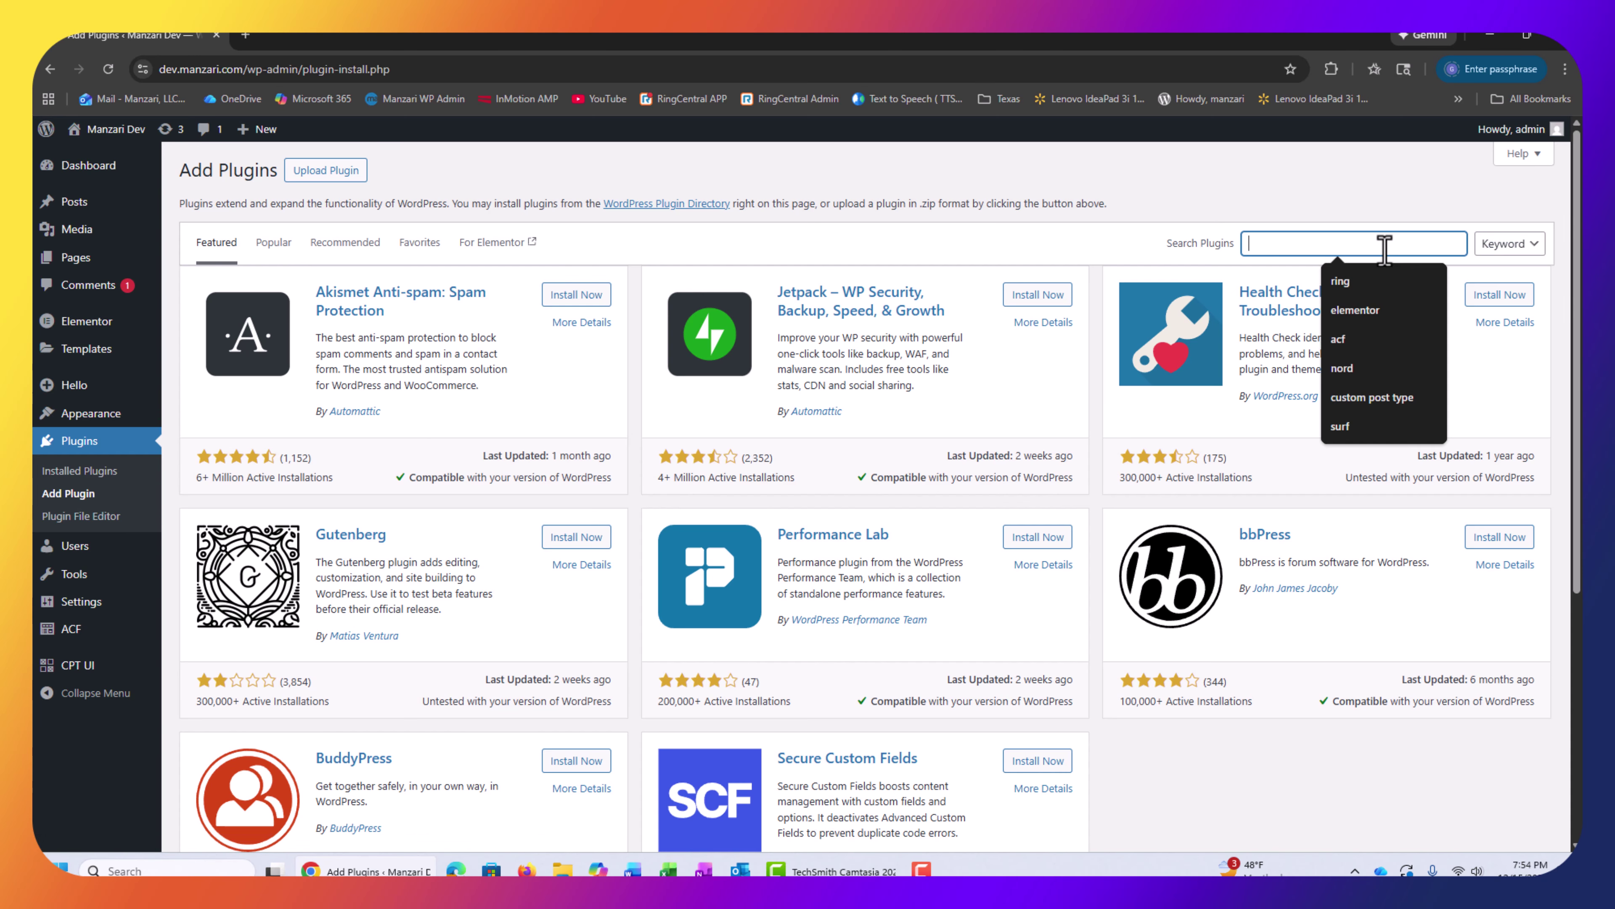
{"action": "type", "text": "meta"}
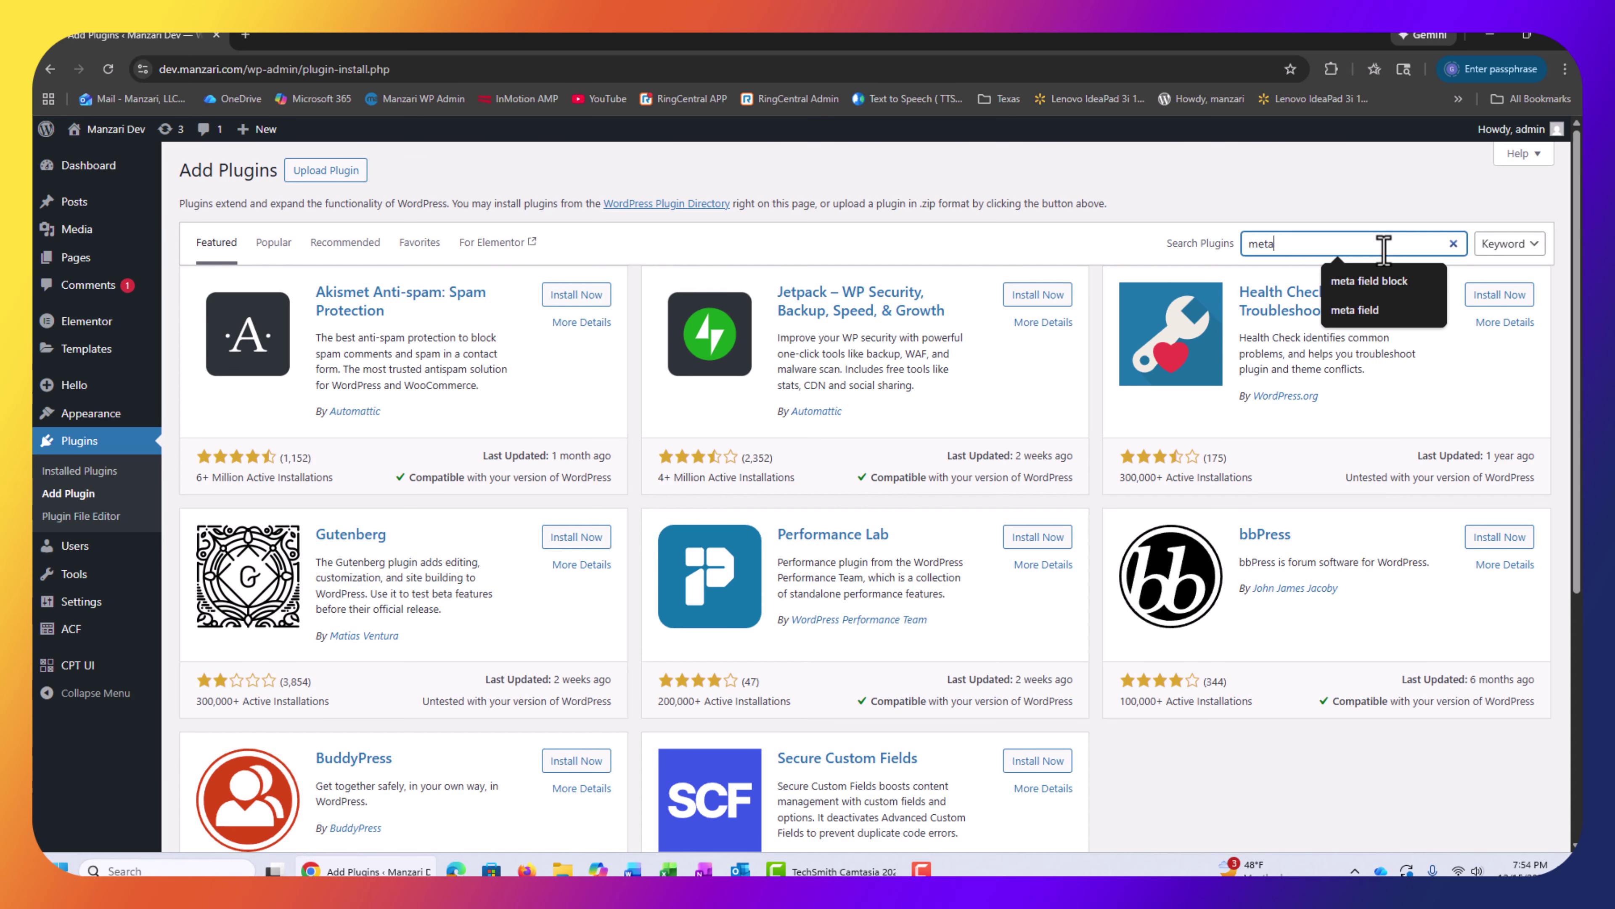
{"action": "type", "text": " field block"}
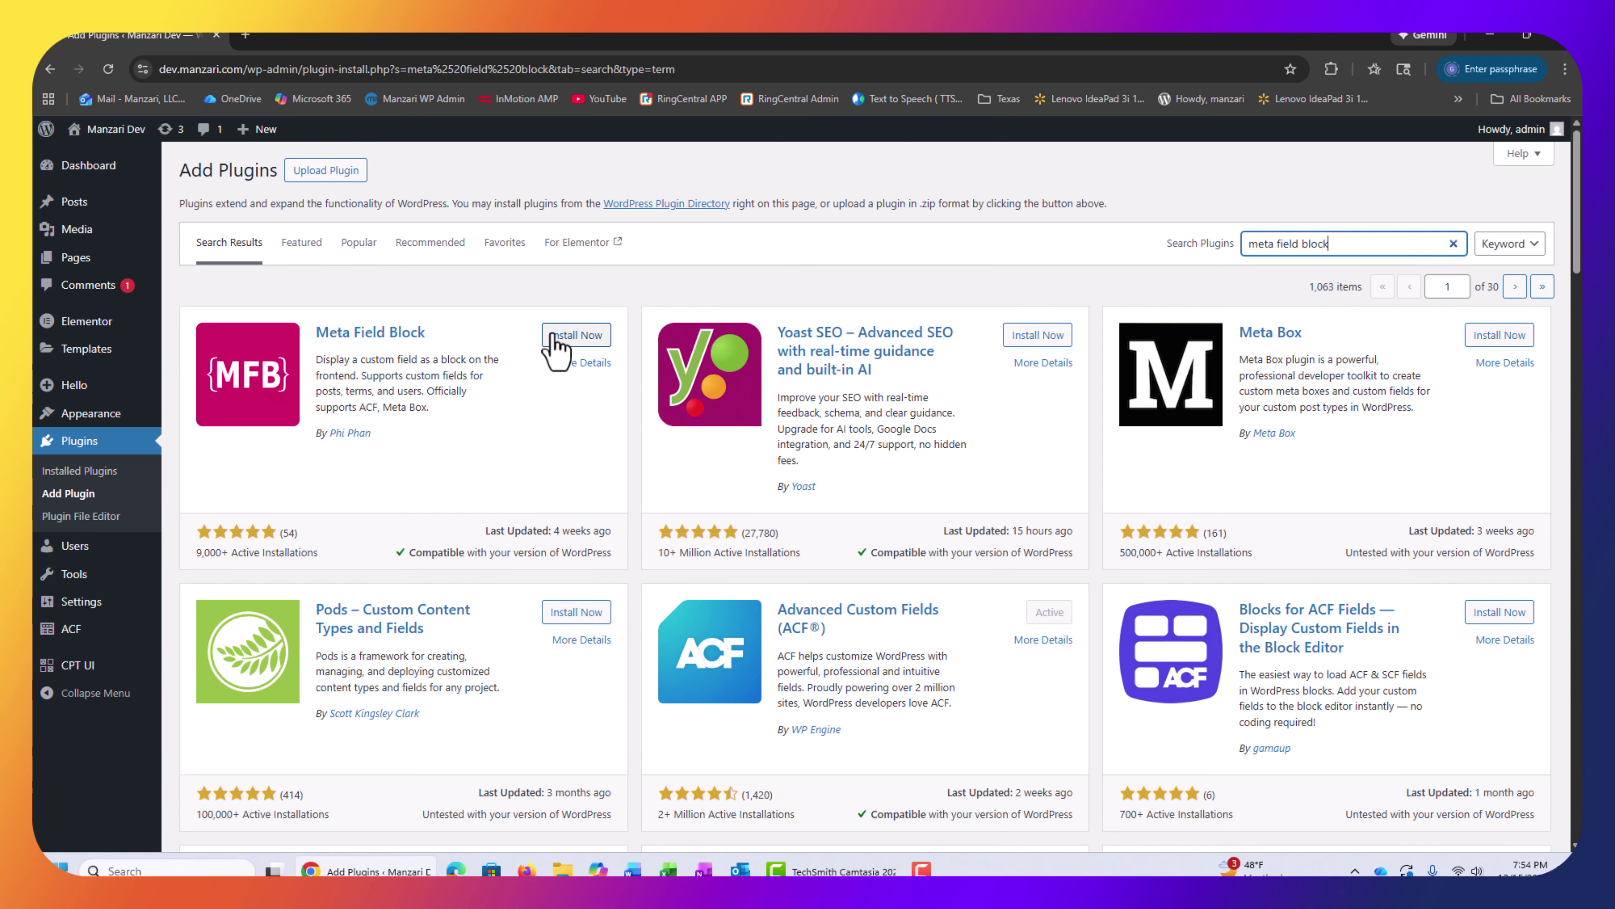
{"action": "left_click", "coordinate": [555, 338]}
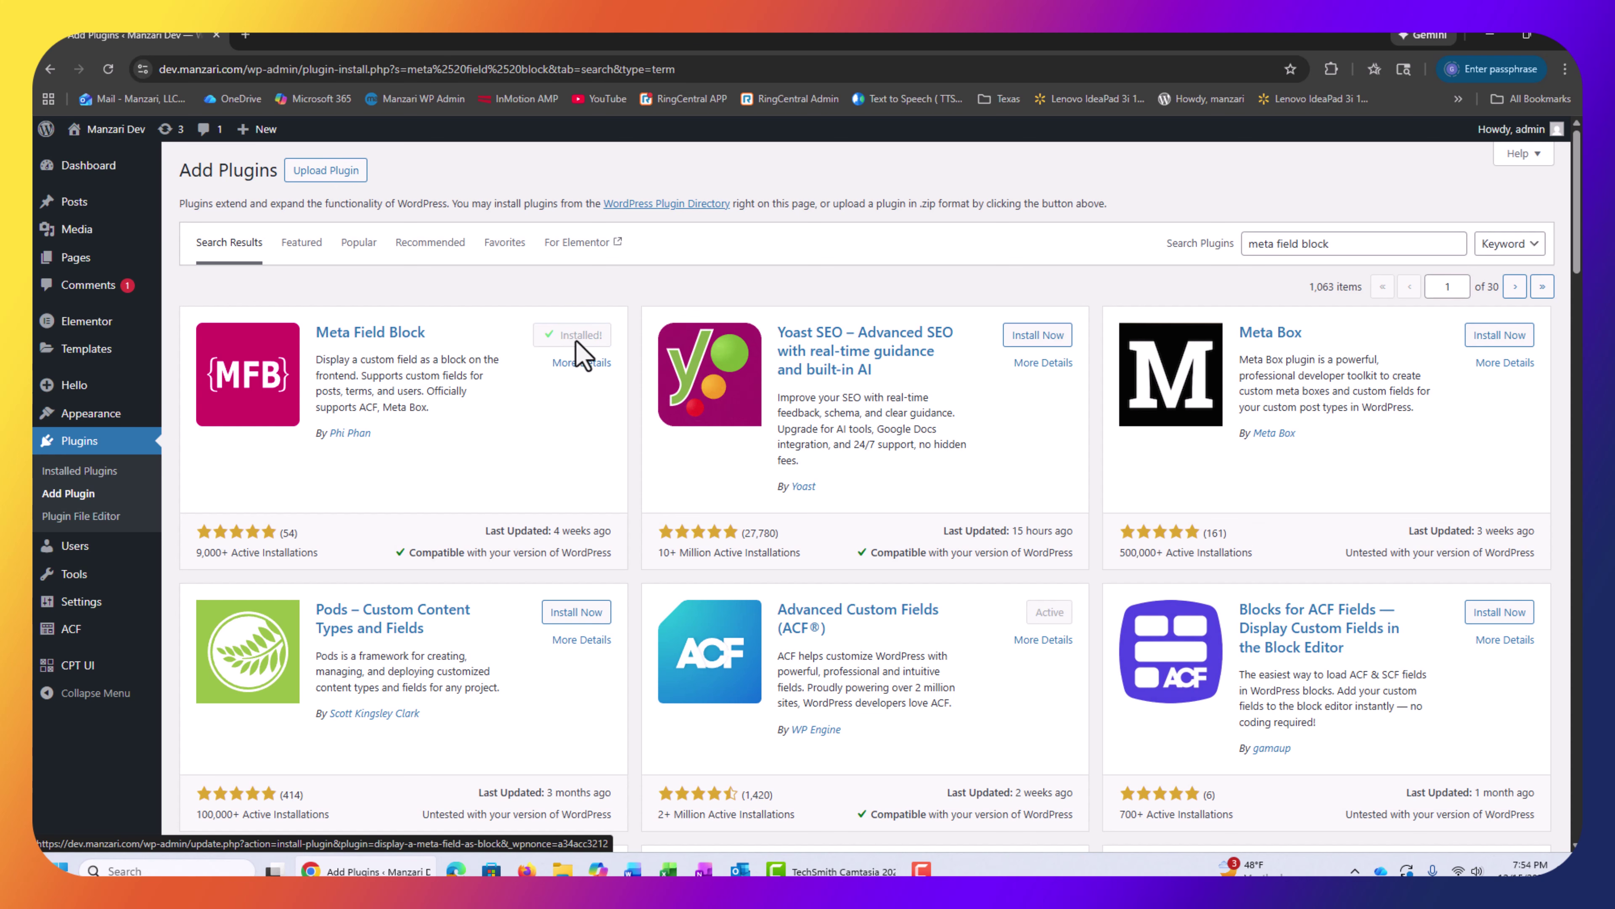
{"action": "left_click", "coordinate": [582, 337]}
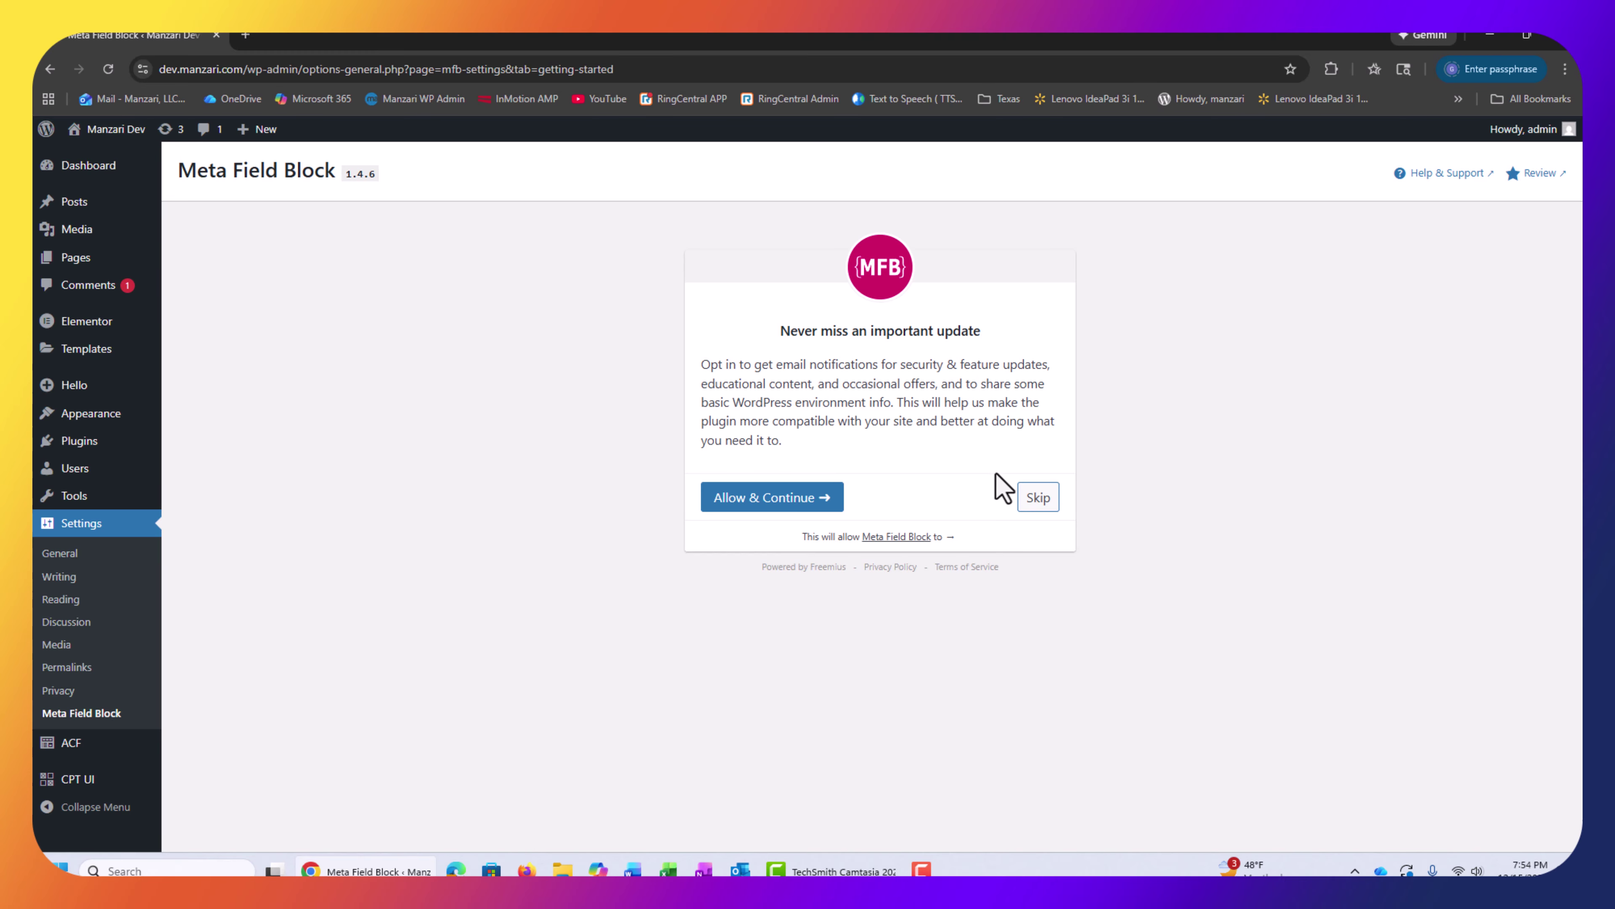
{"action": "left_click", "coordinate": [1048, 498]}
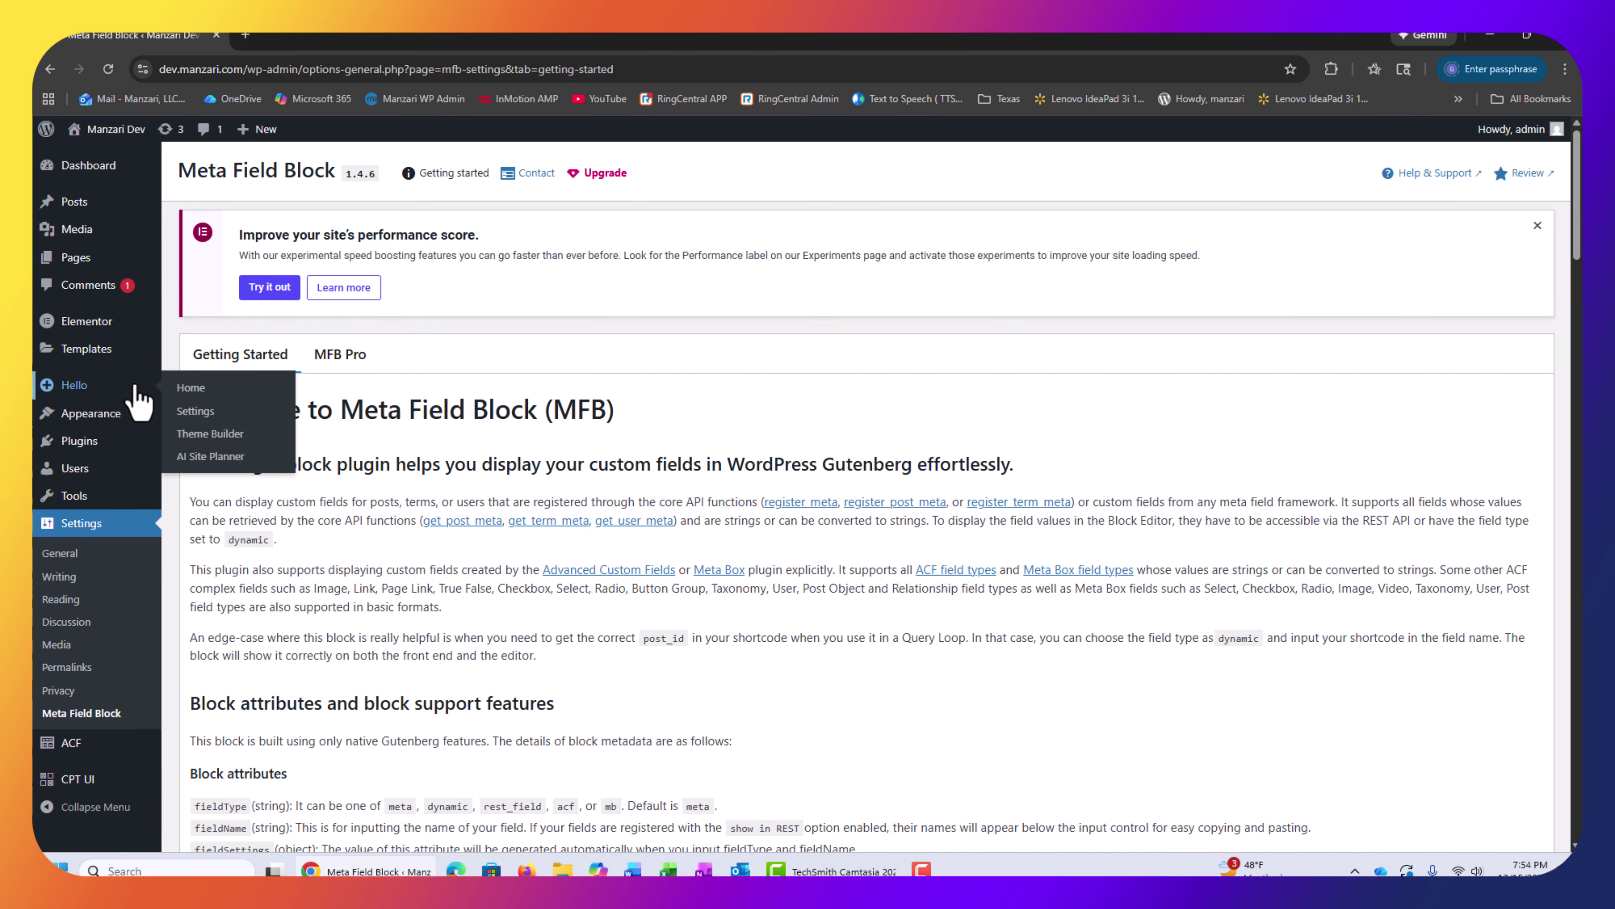
Start a new CPT UI post type with slug tshirts, plural label TShirts and singular label TShirt
{"action": "mouse_move", "coordinate": [110, 182]}
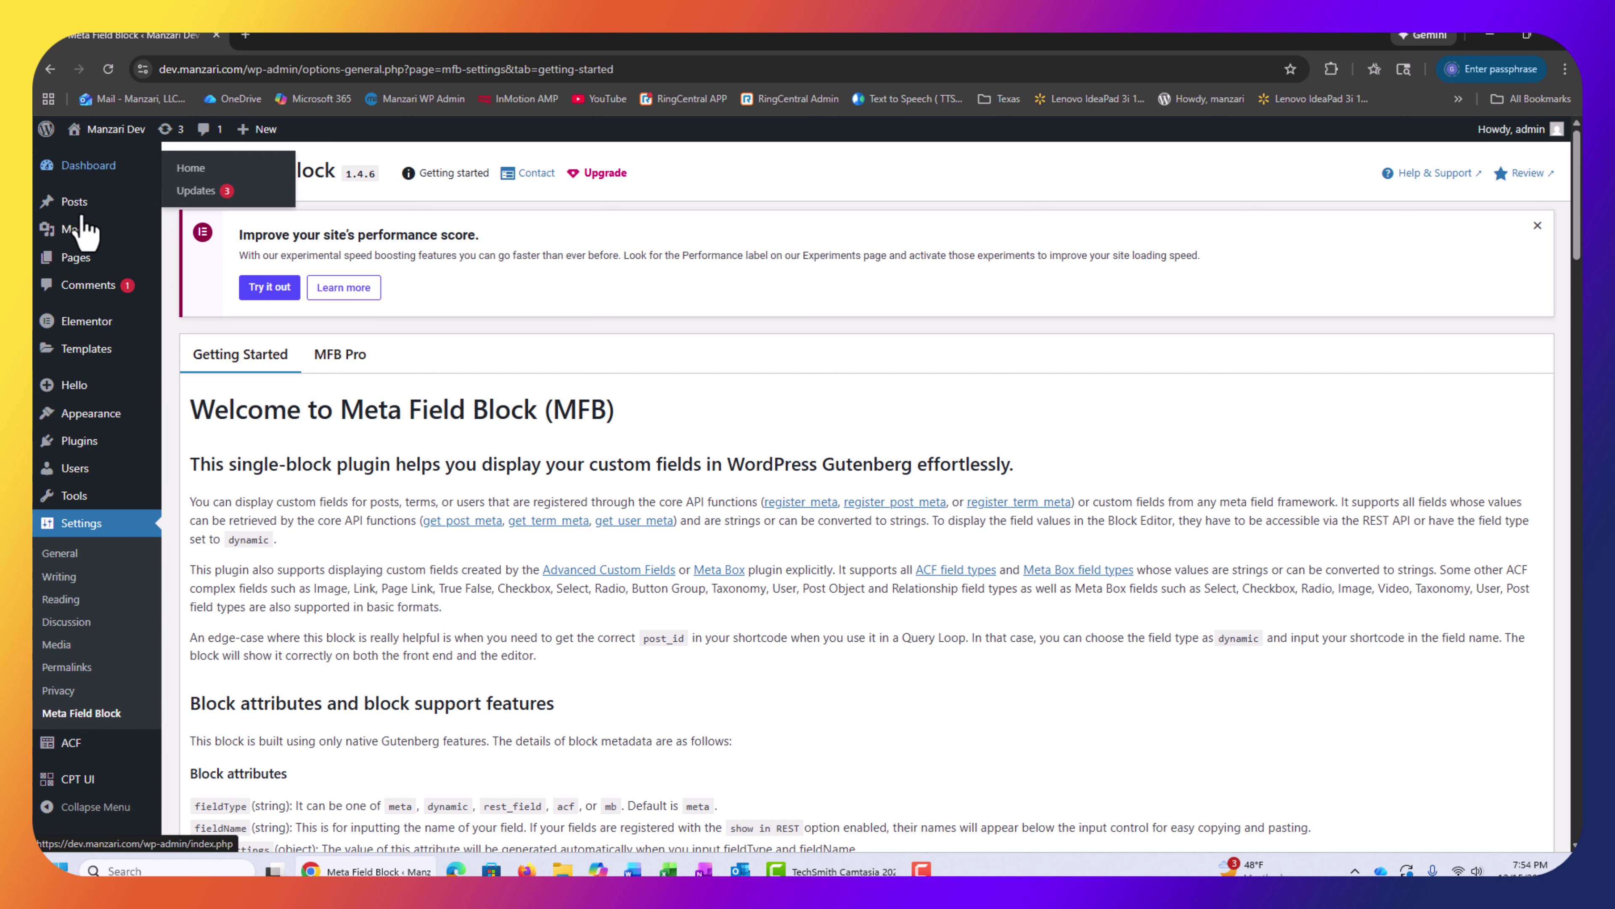
{"action": "scroll", "coordinate": [79, 674], "scroll_direction": "down", "scroll_amount": 3}
{"action": "mouse_move", "coordinate": [70, 785]}
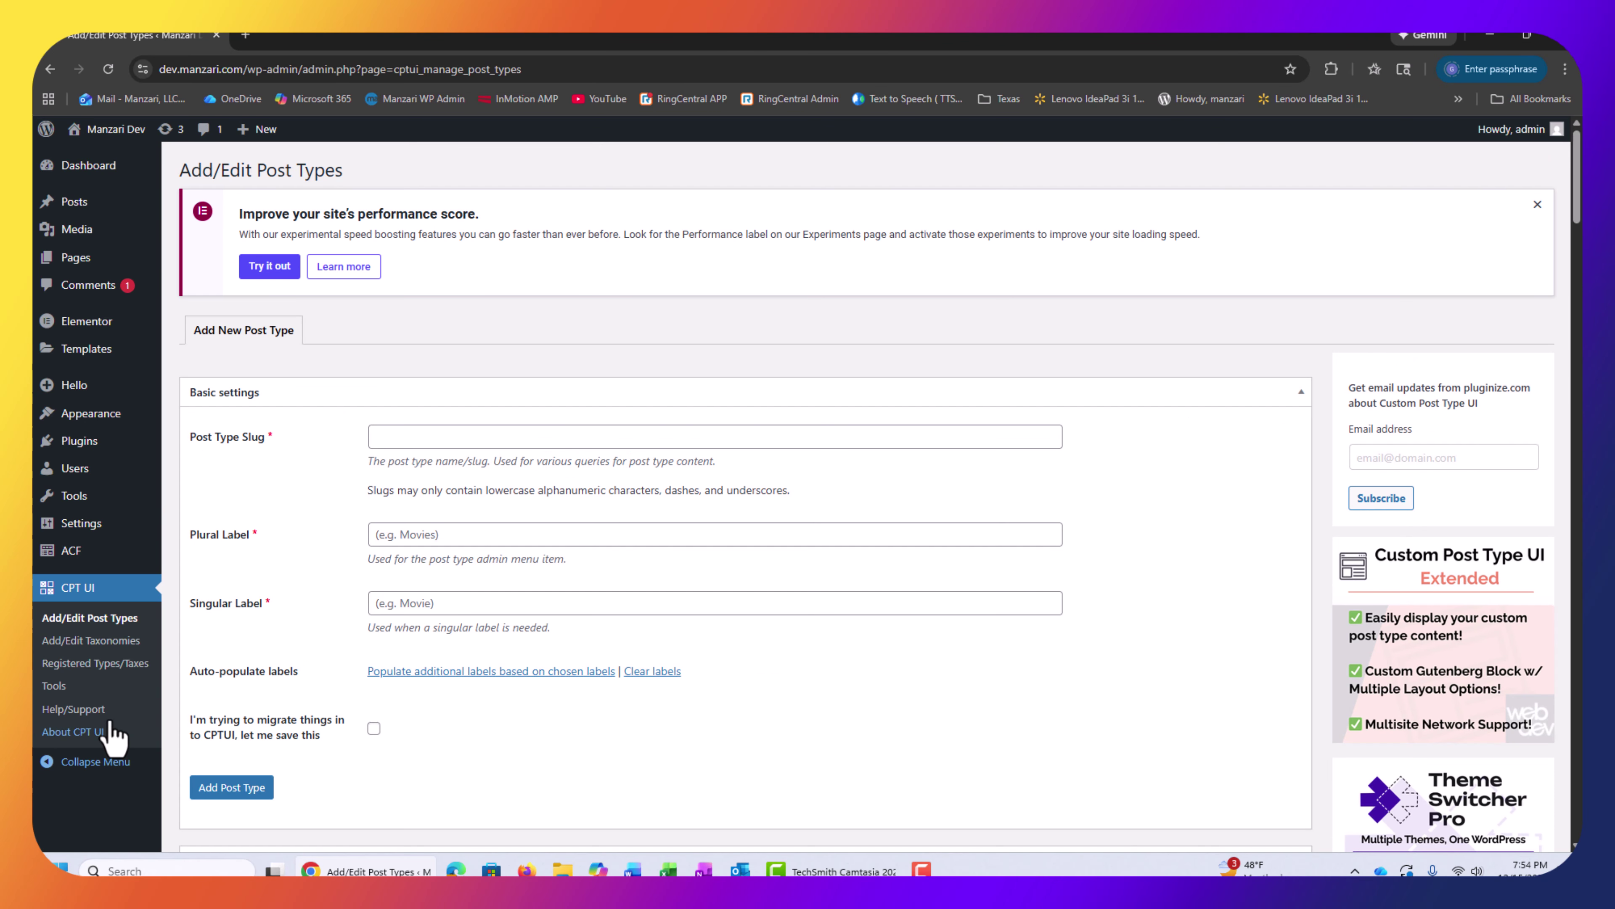
{"action": "left_click", "coordinate": [454, 436]}
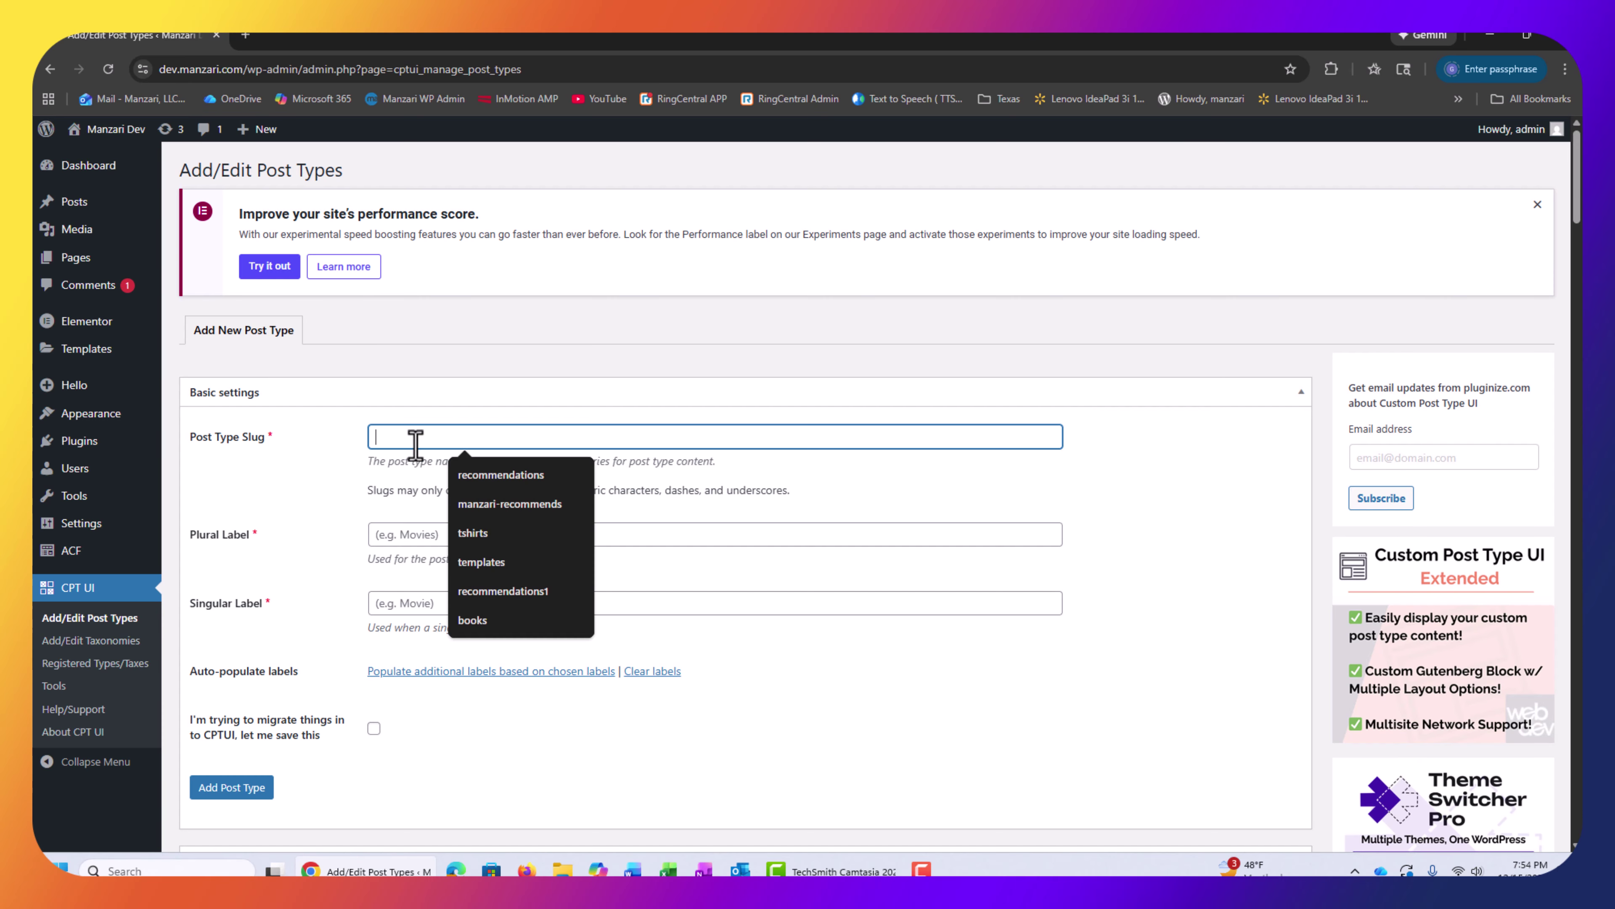
{"action": "type", "text": "tshirt"}
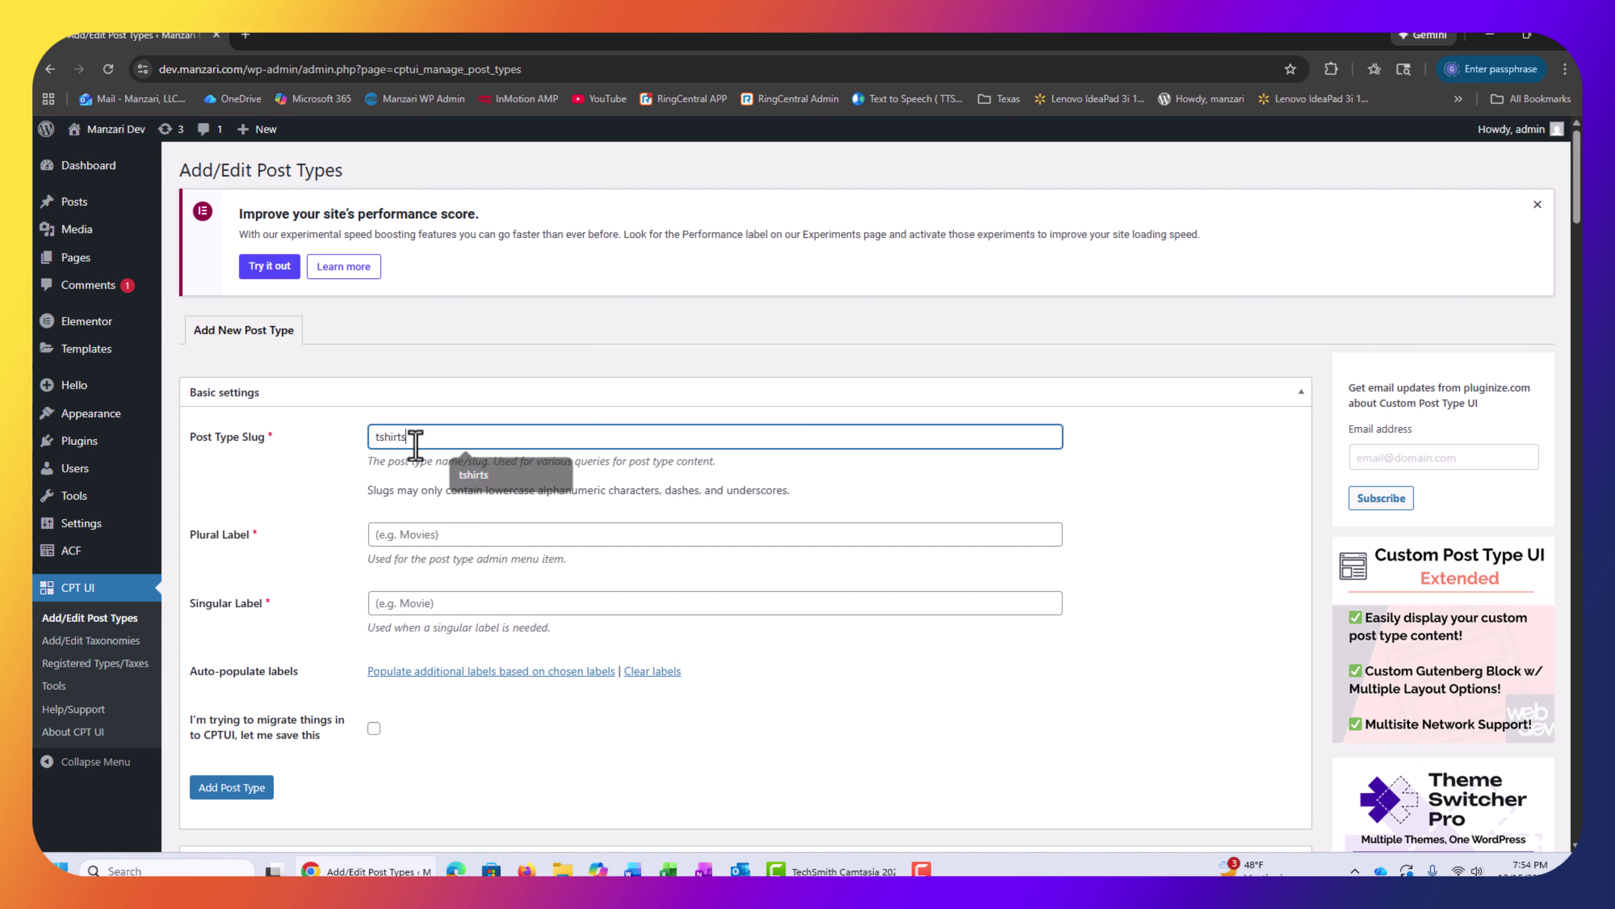
{"action": "type", "text": "s"}
{"action": "key", "text": "Tab"}
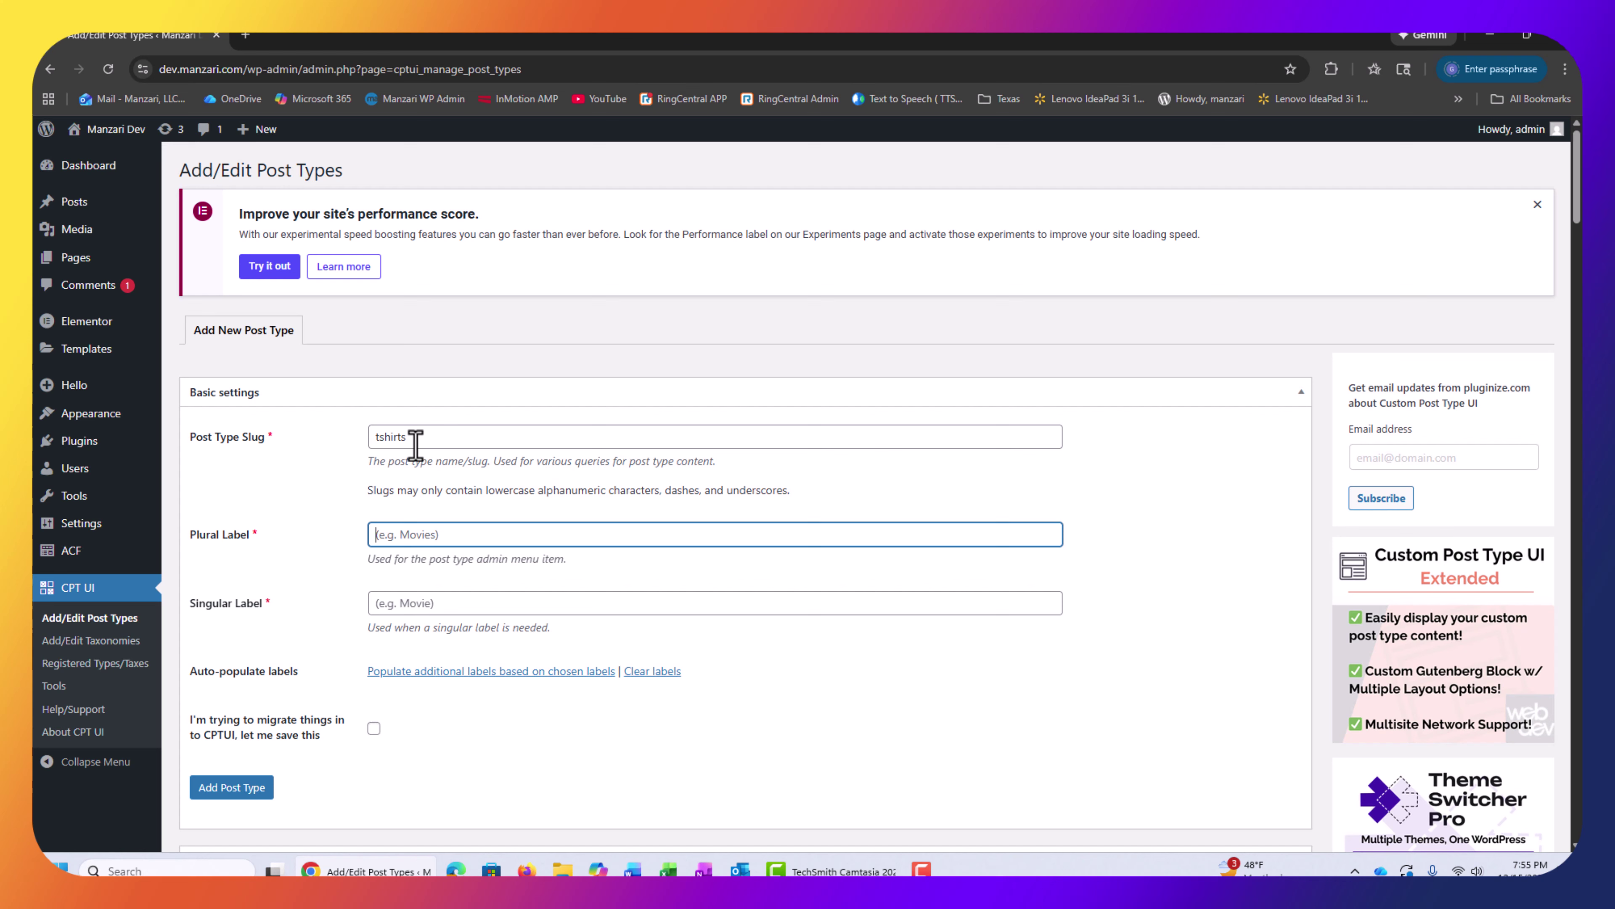
{"action": "type", "text": "TShirts"}
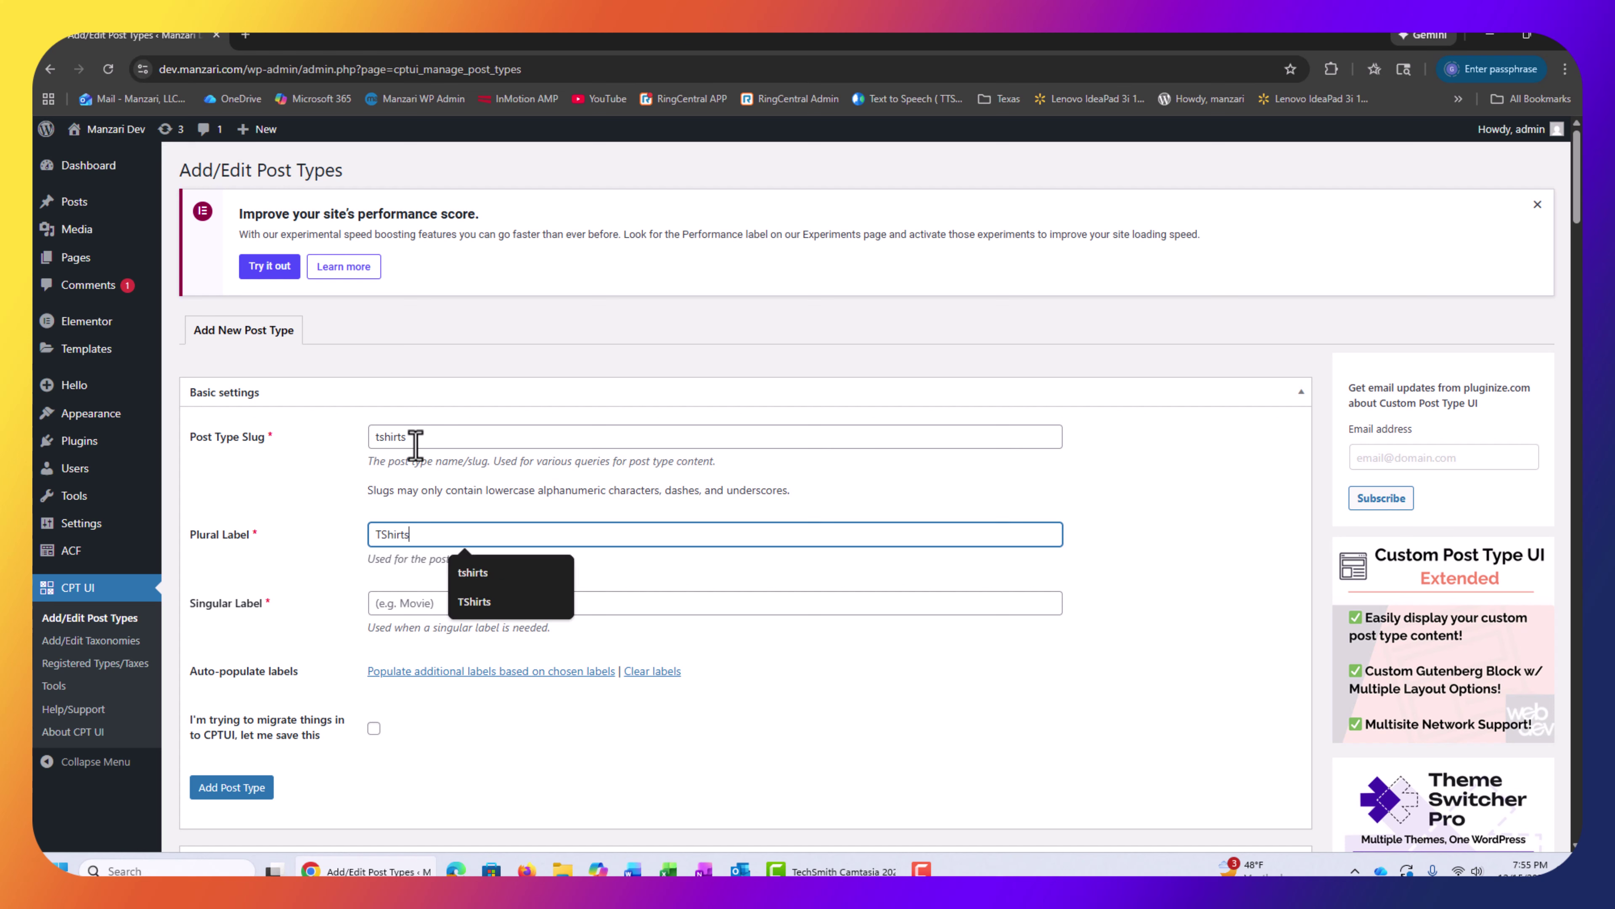
{"action": "key", "text": "Tab"}
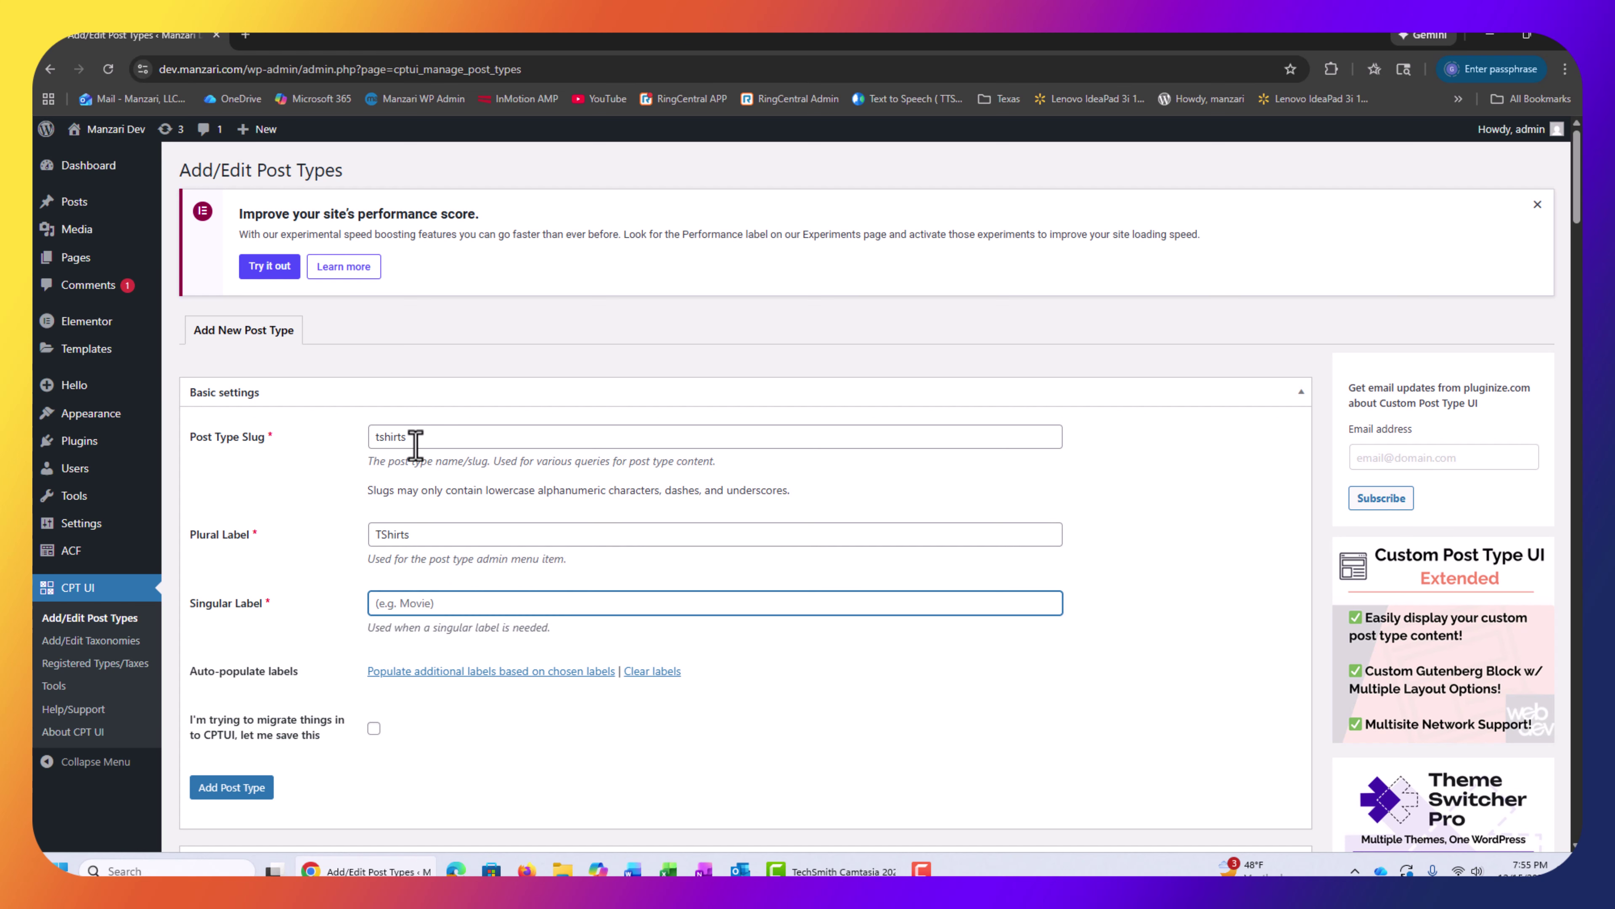
{"action": "type", "text": "TShirt"}
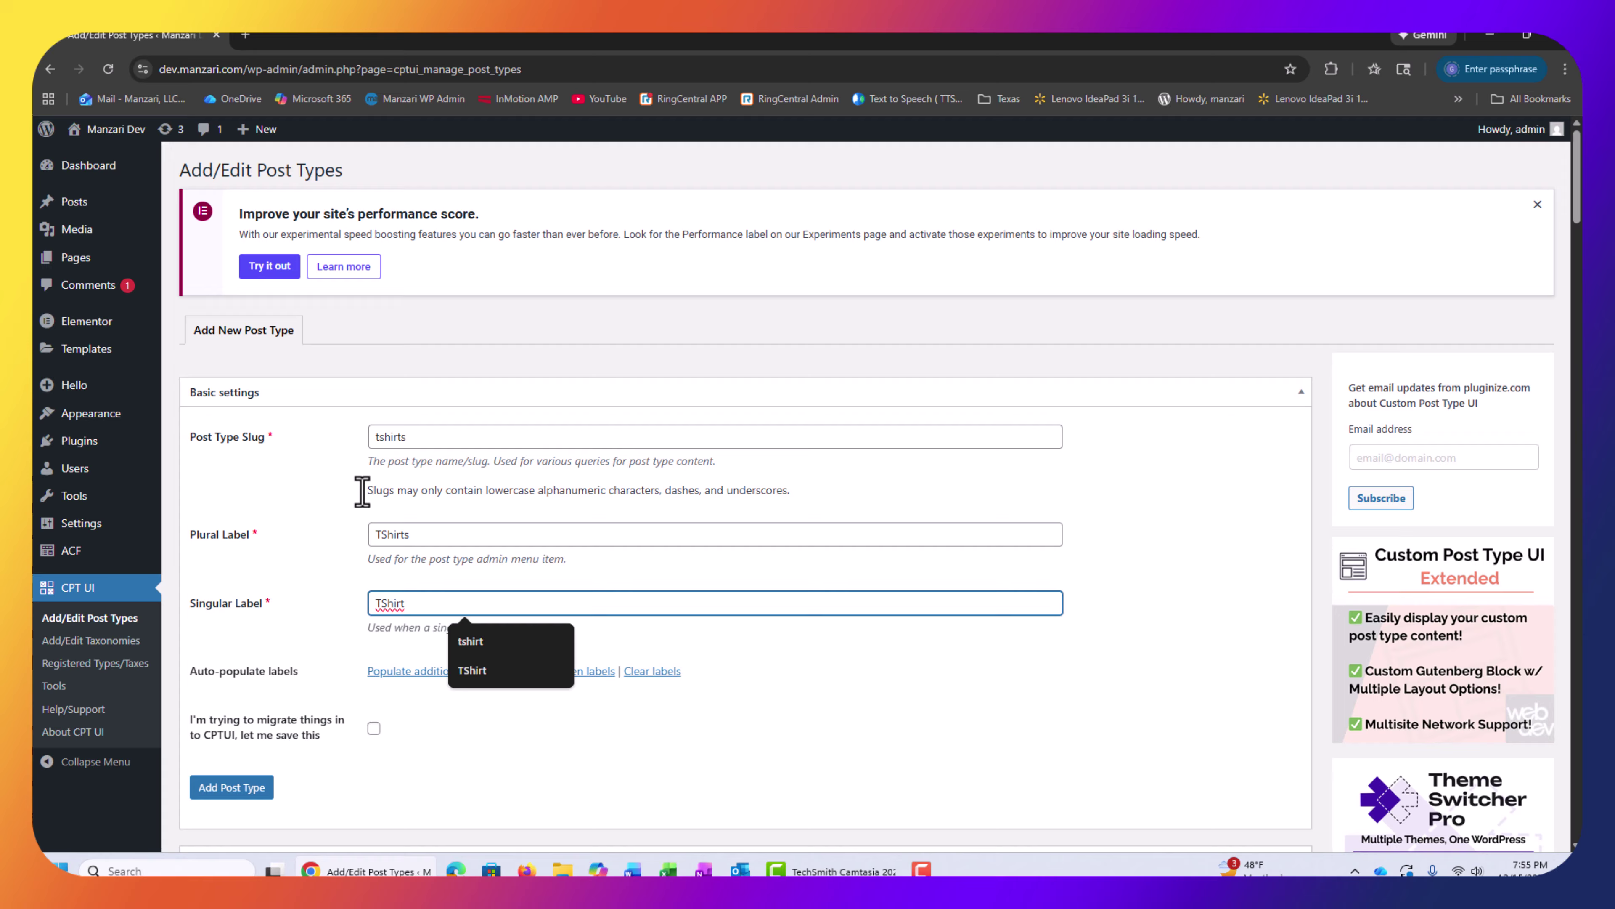
{"action": "left_click", "coordinate": [262, 599]}
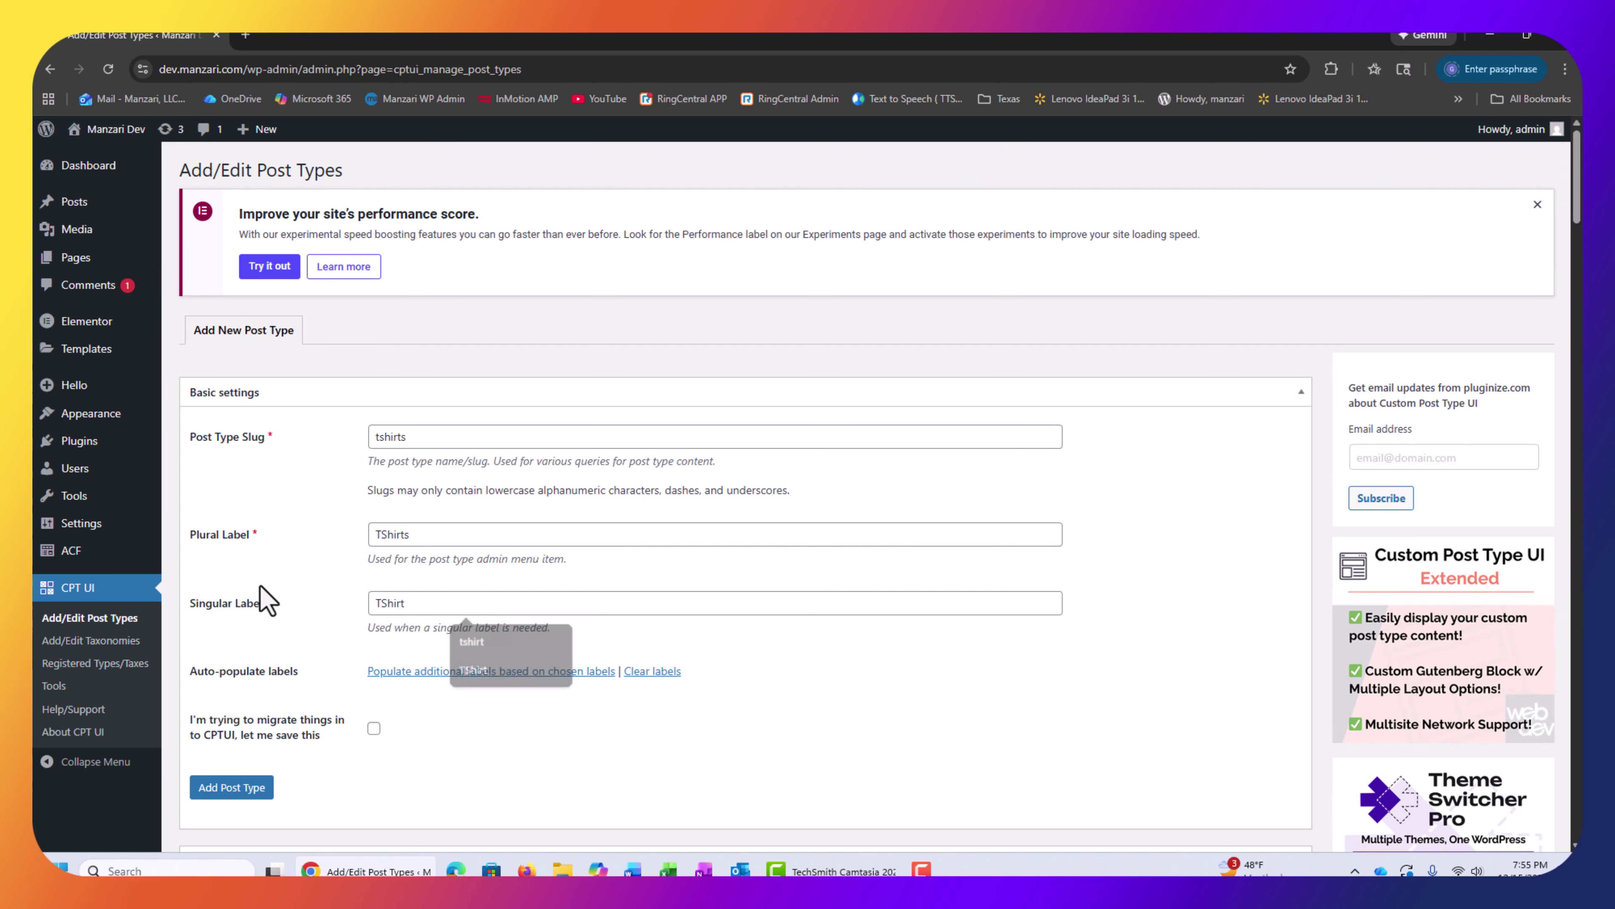
Set the Has Archive option in the new post type's settings and add the tshirts post type
{"action": "scroll", "coordinate": [286, 579], "scroll_direction": "down", "scroll_amount": 15}
{"action": "scroll", "coordinate": [287, 582], "scroll_direction": "down", "scroll_amount": 20}
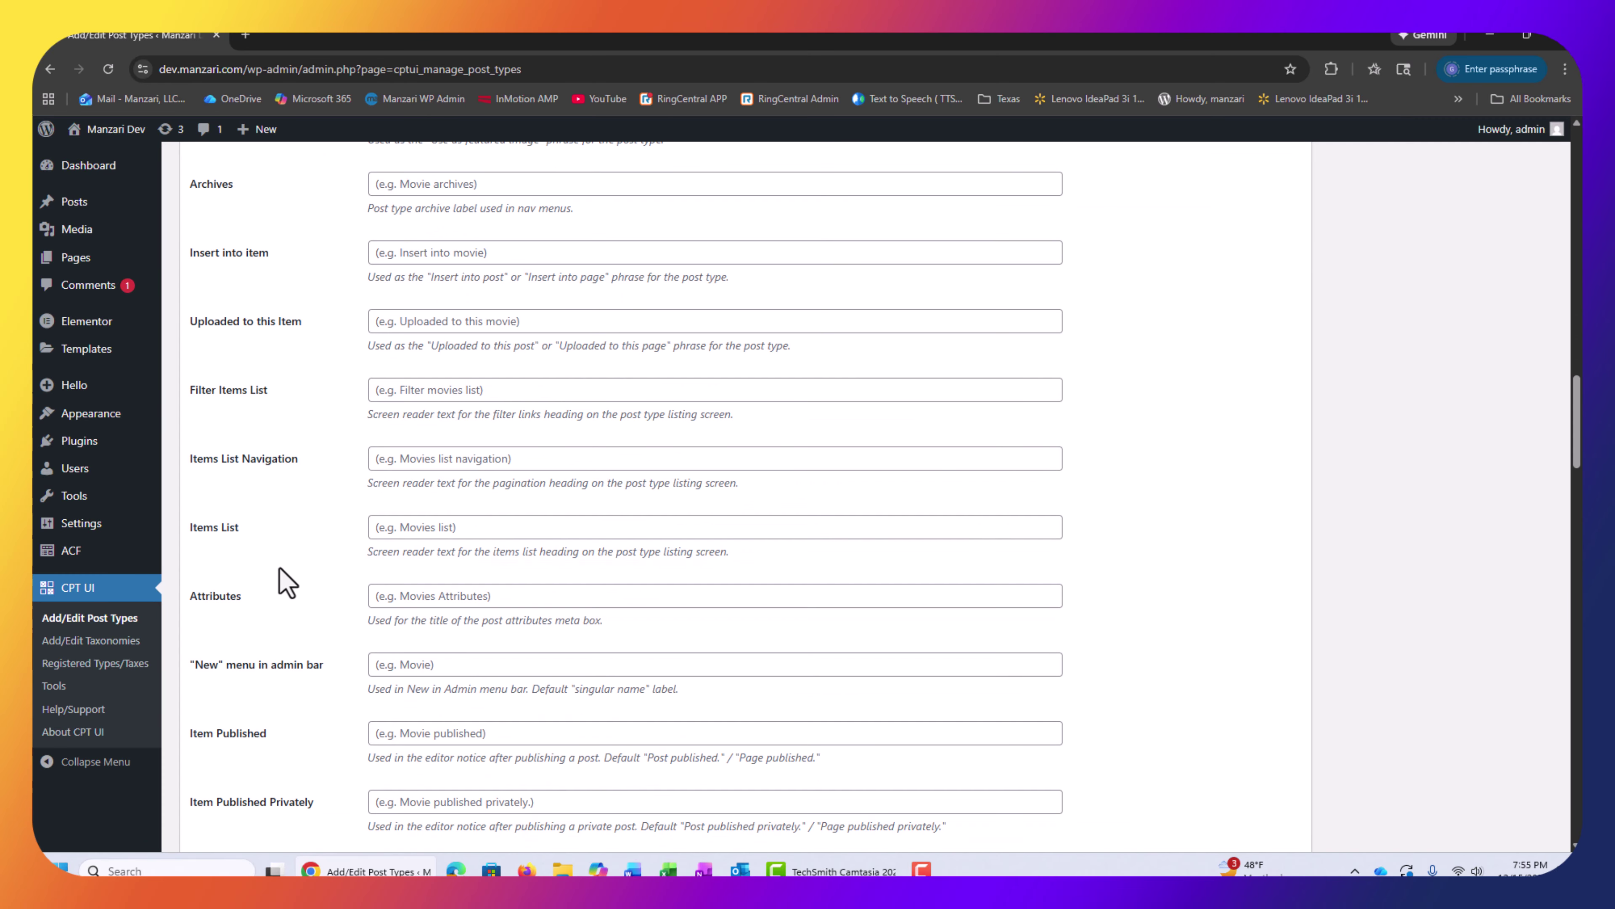
{"action": "scroll", "coordinate": [274, 563], "scroll_direction": "down", "scroll_amount": 12}
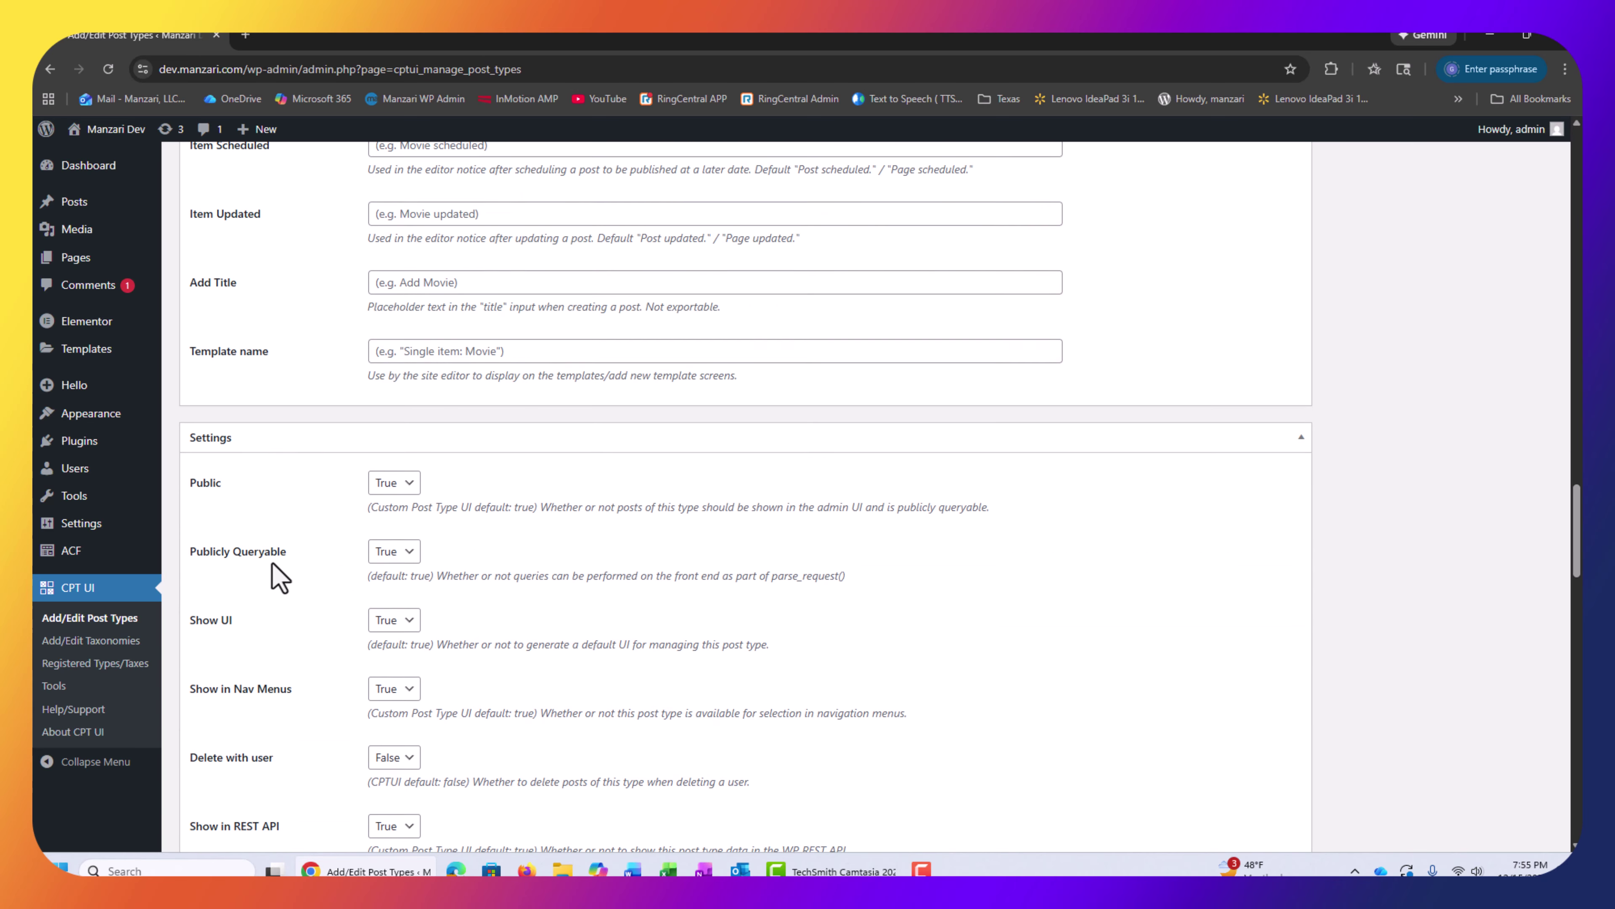
{"action": "scroll", "coordinate": [278, 576], "scroll_direction": "down", "scroll_amount": 5}
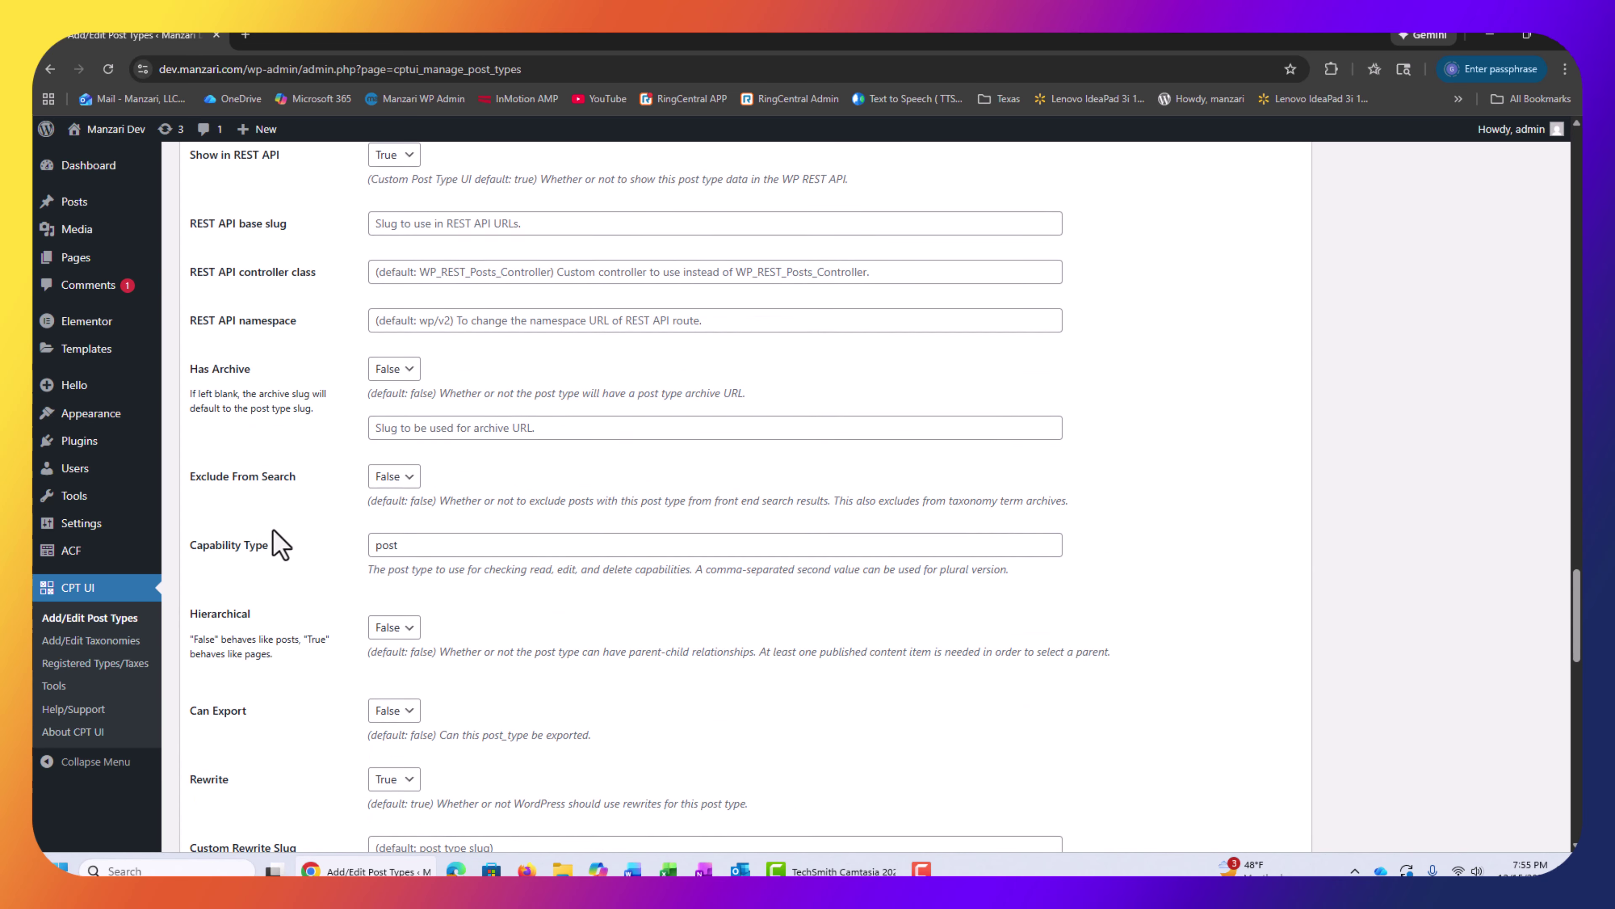
{"action": "scroll", "coordinate": [213, 342], "scroll_direction": "up", "scroll_amount": 2}
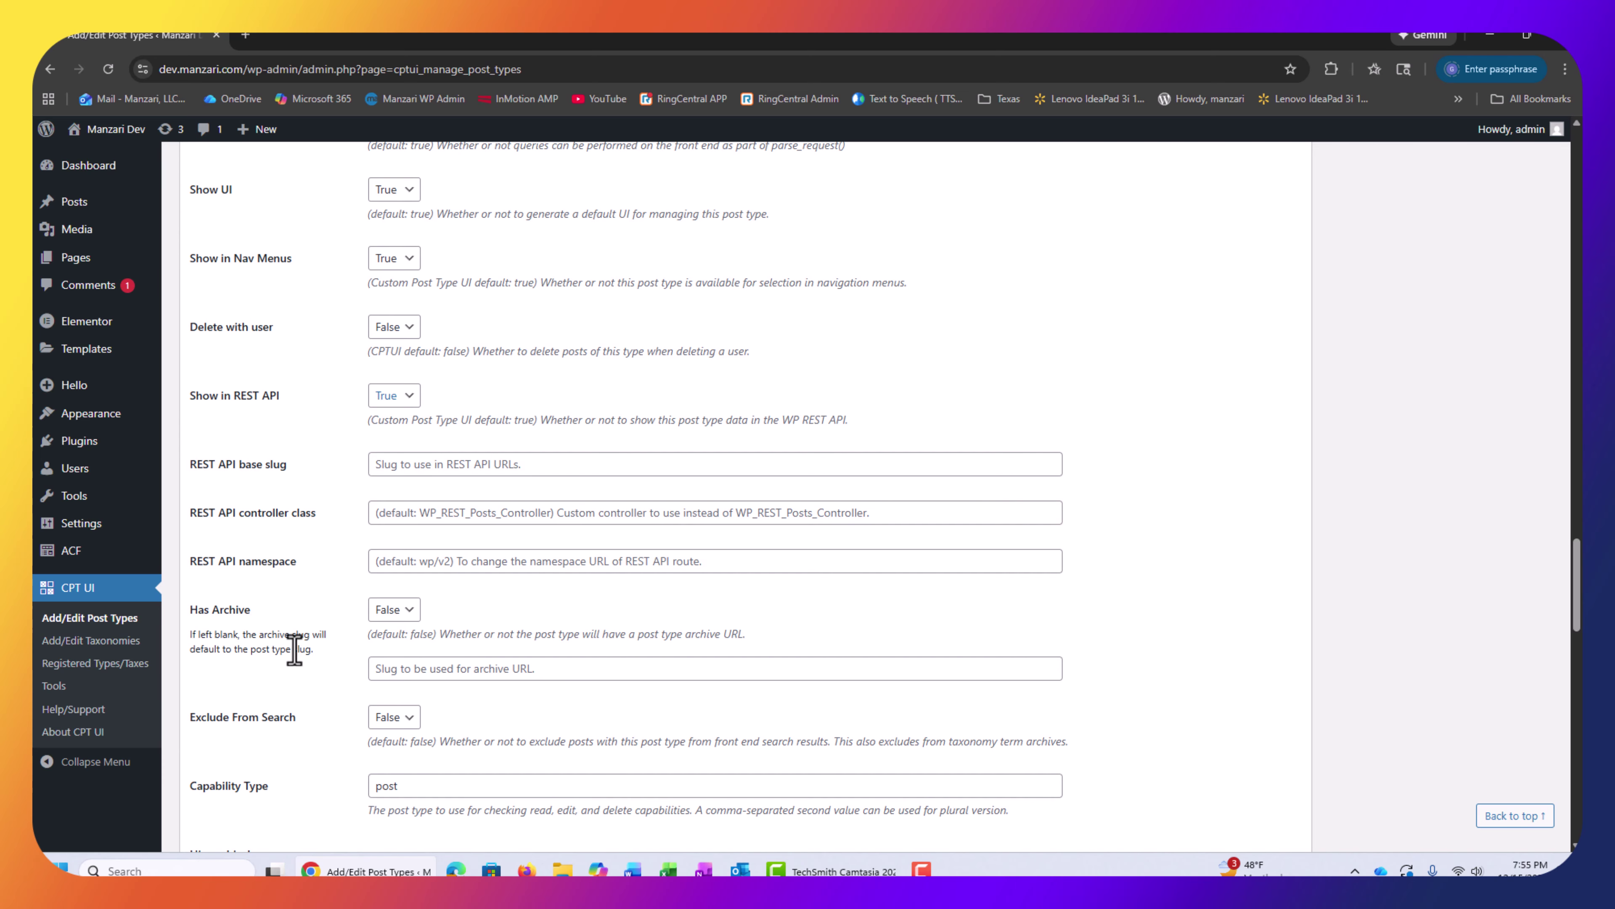
{"action": "left_click", "coordinate": [401, 612]}
{"action": "left_click_drag", "start_coordinate": [1580, 618], "coordinate": [1580, 159]}
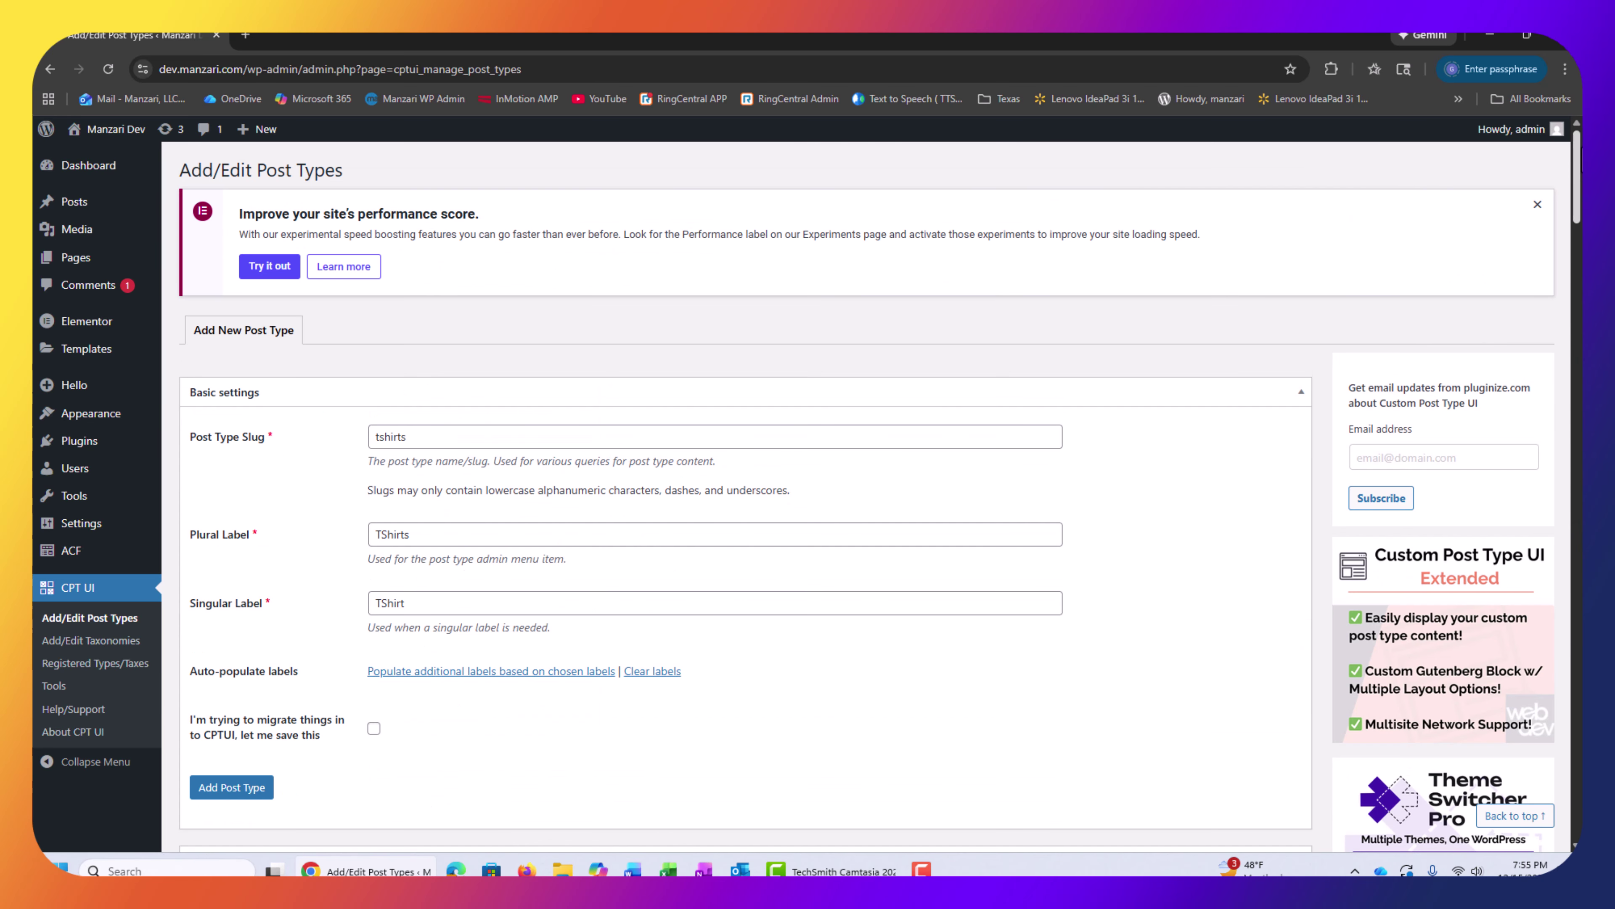
{"action": "left_click", "coordinate": [222, 794]}
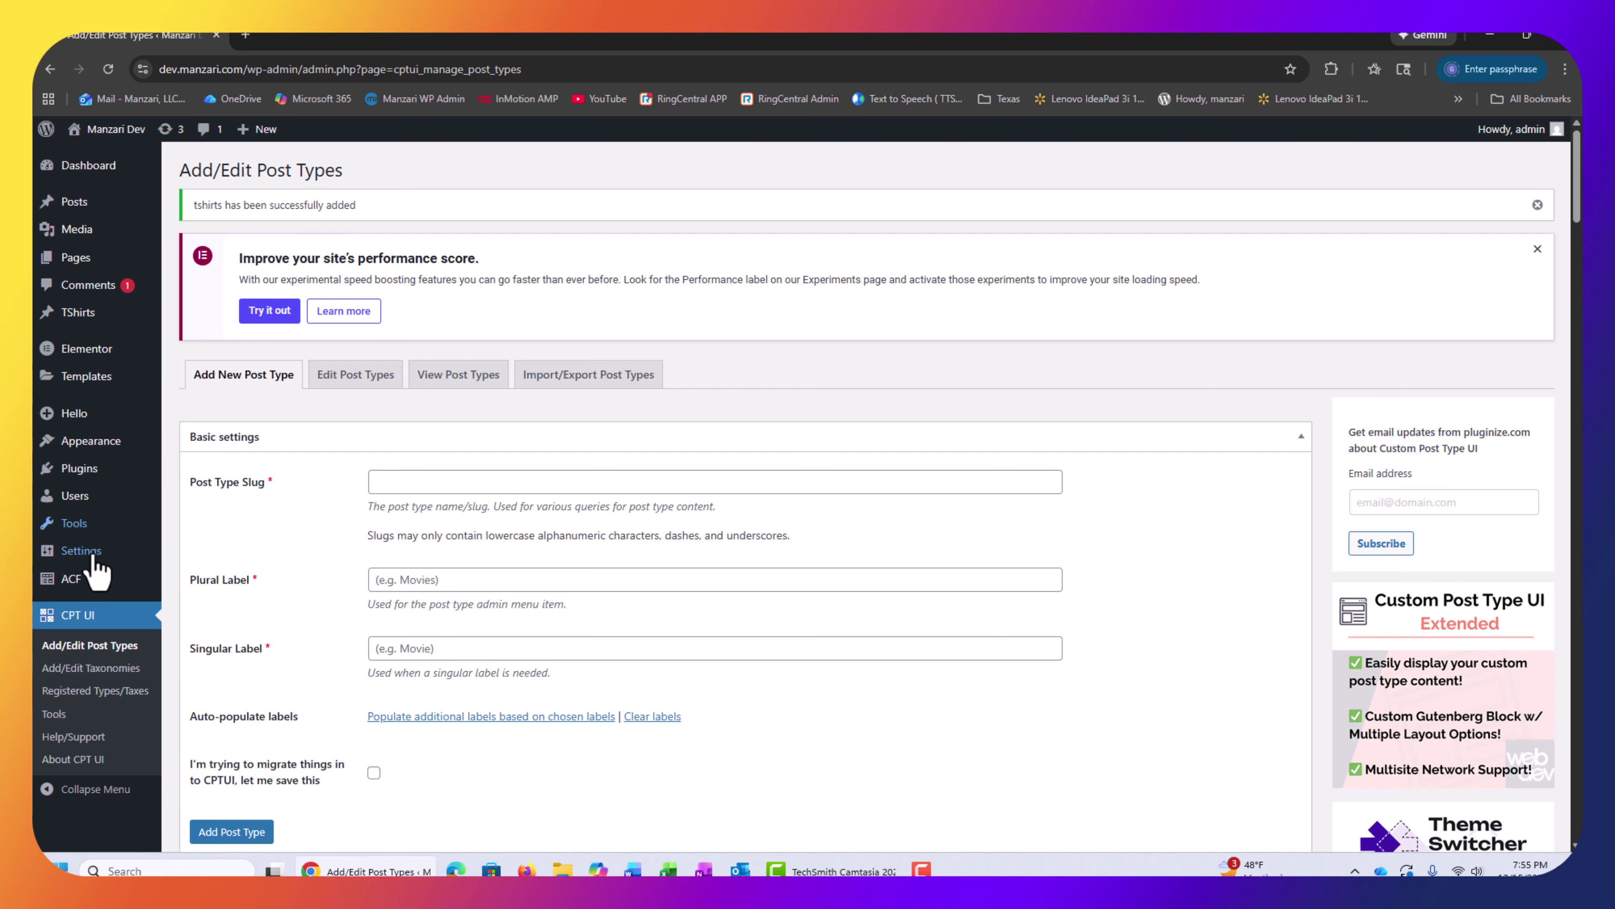
Create a new ACF field group titled TShirts
{"action": "mouse_move", "coordinate": [83, 589]}
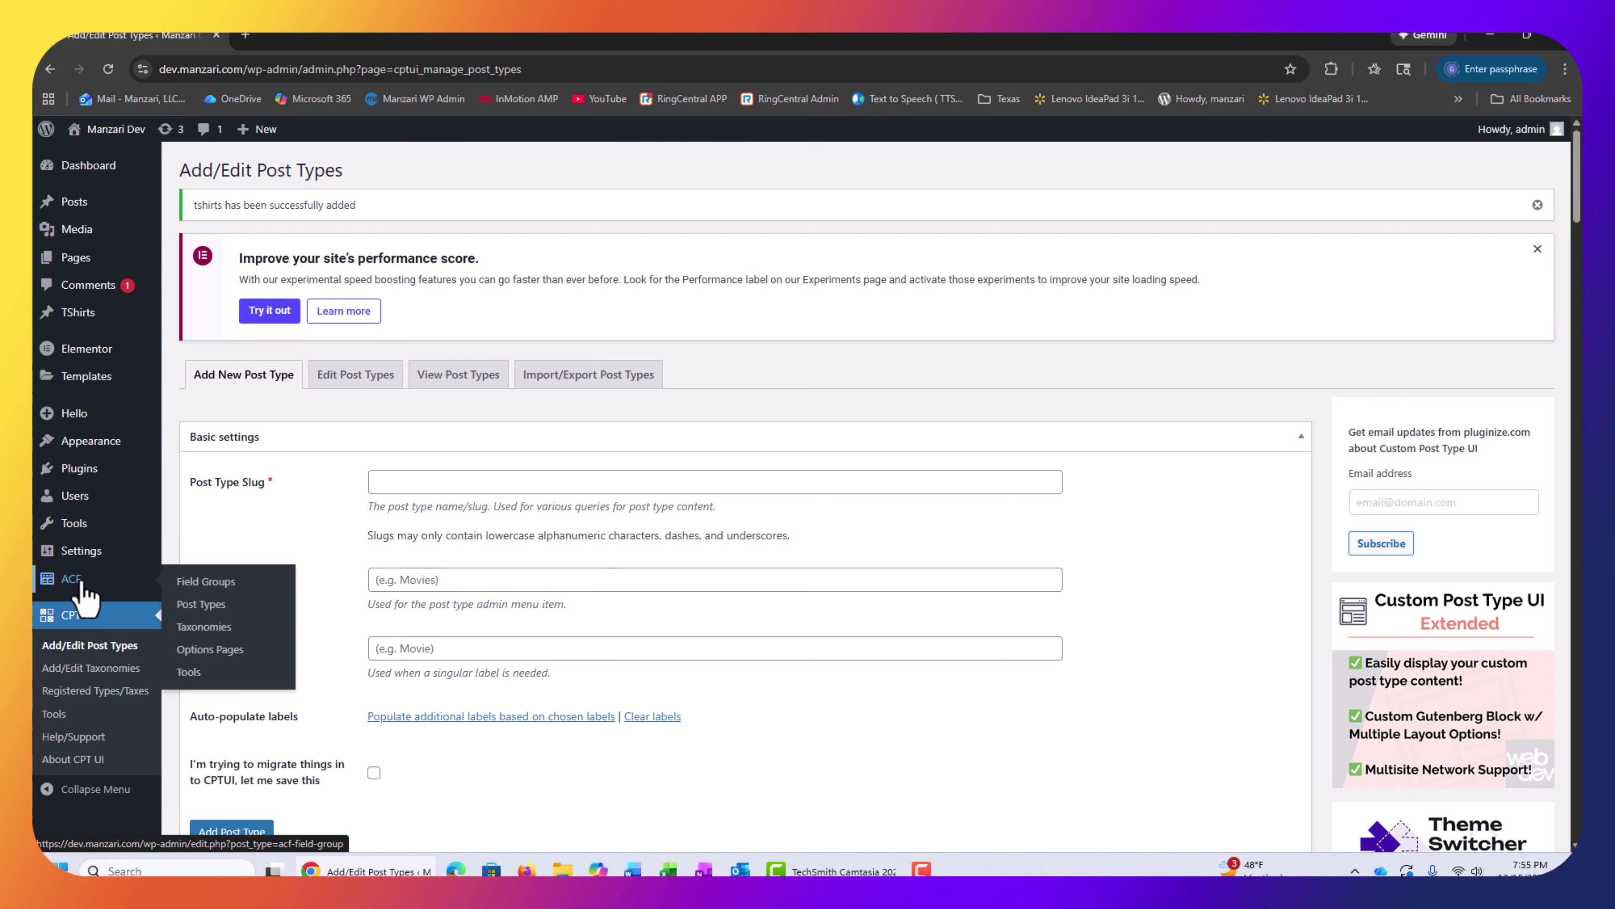
{"action": "left_click", "coordinate": [82, 586]}
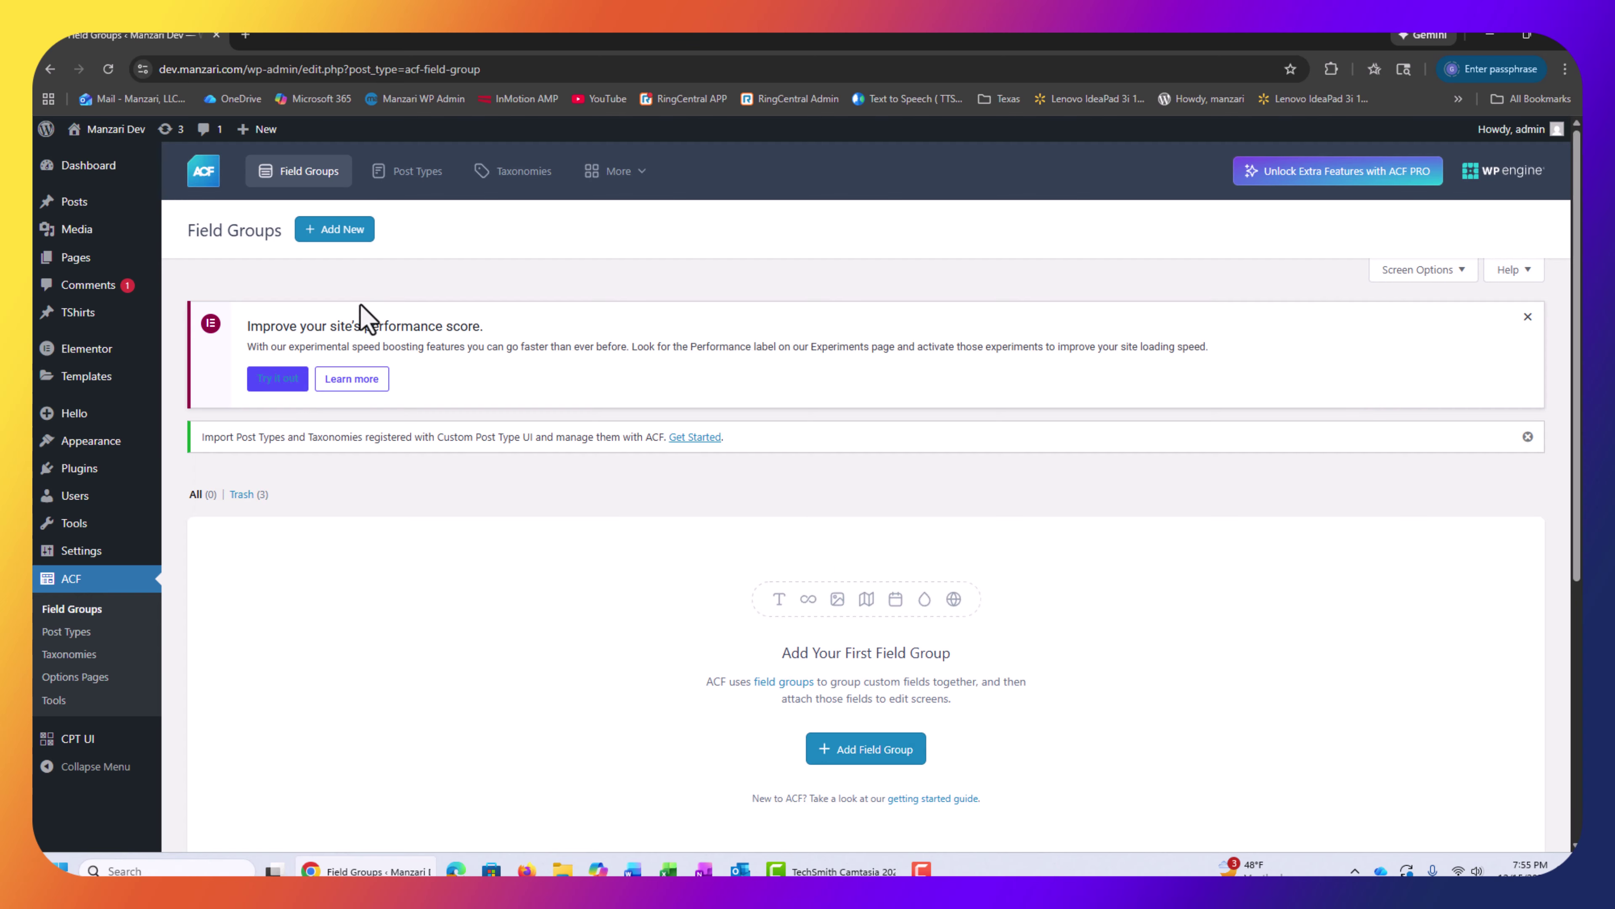
{"action": "left_click", "coordinate": [334, 234]}
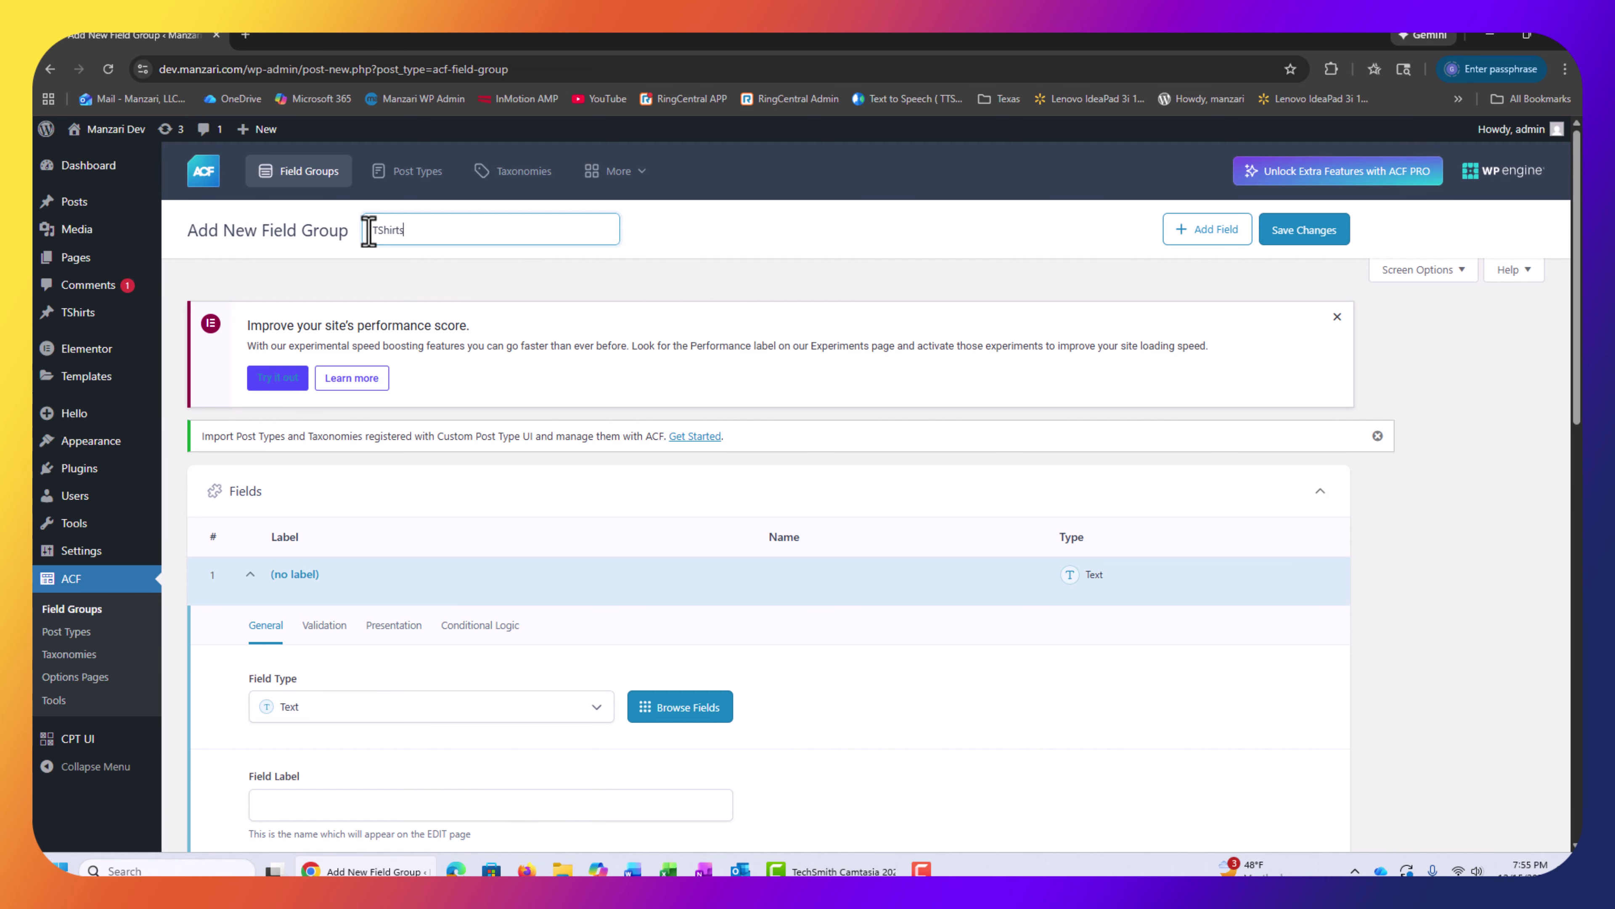
Set the first field's type to Select, with the label Size and the field name size
{"action": "scroll", "coordinate": [395, 496], "scroll_direction": "down", "scroll_amount": 3}
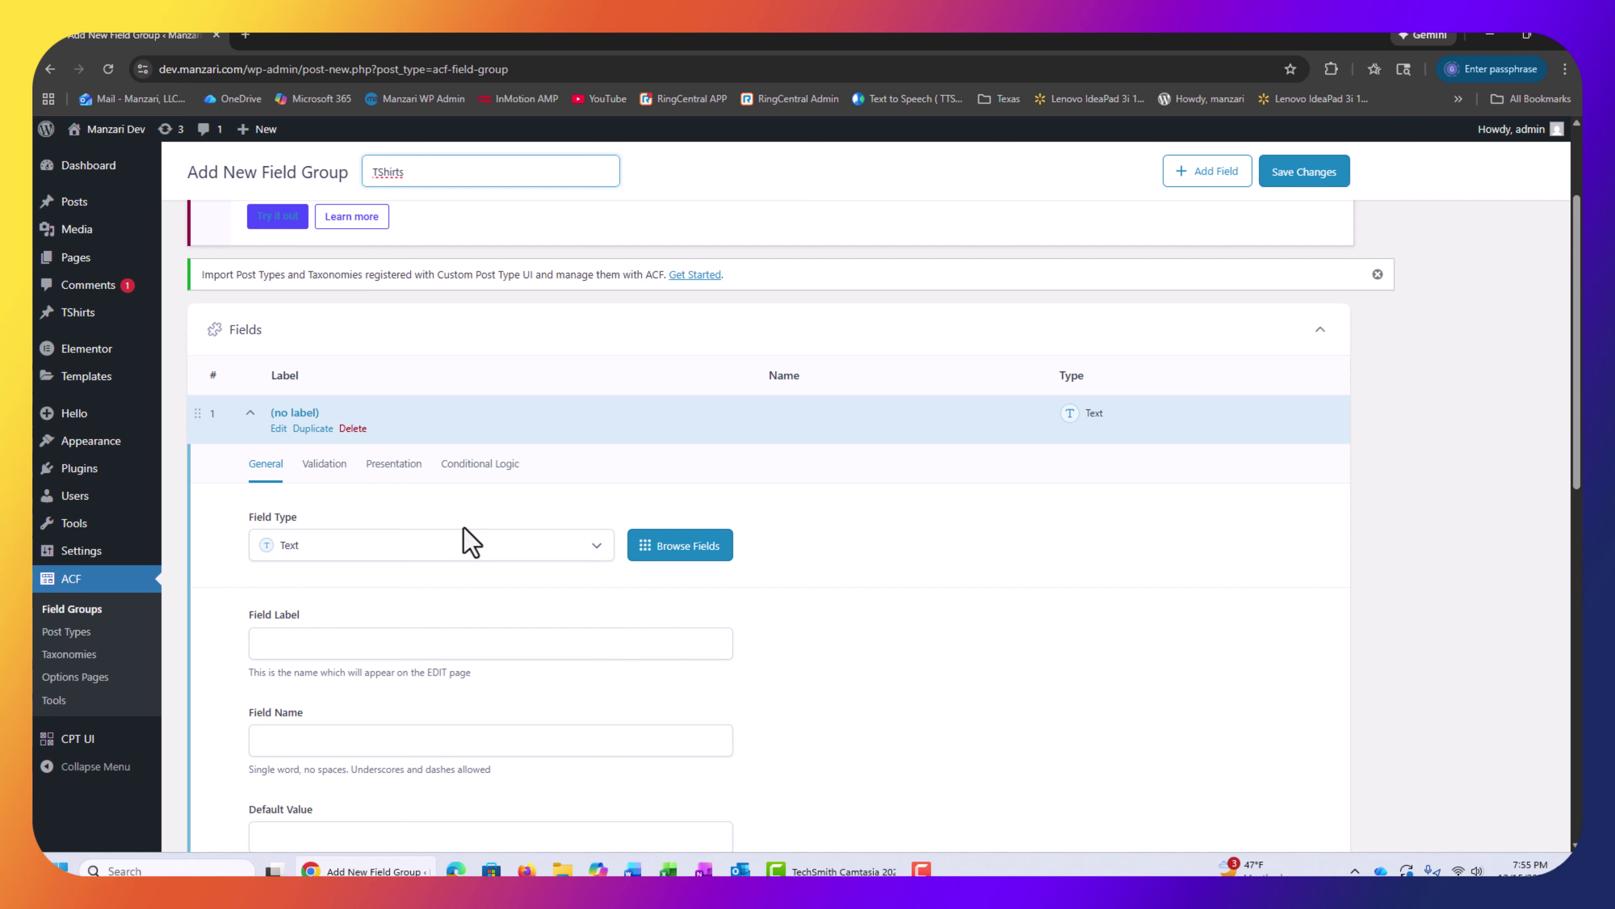
{"action": "left_click", "coordinate": [456, 546]}
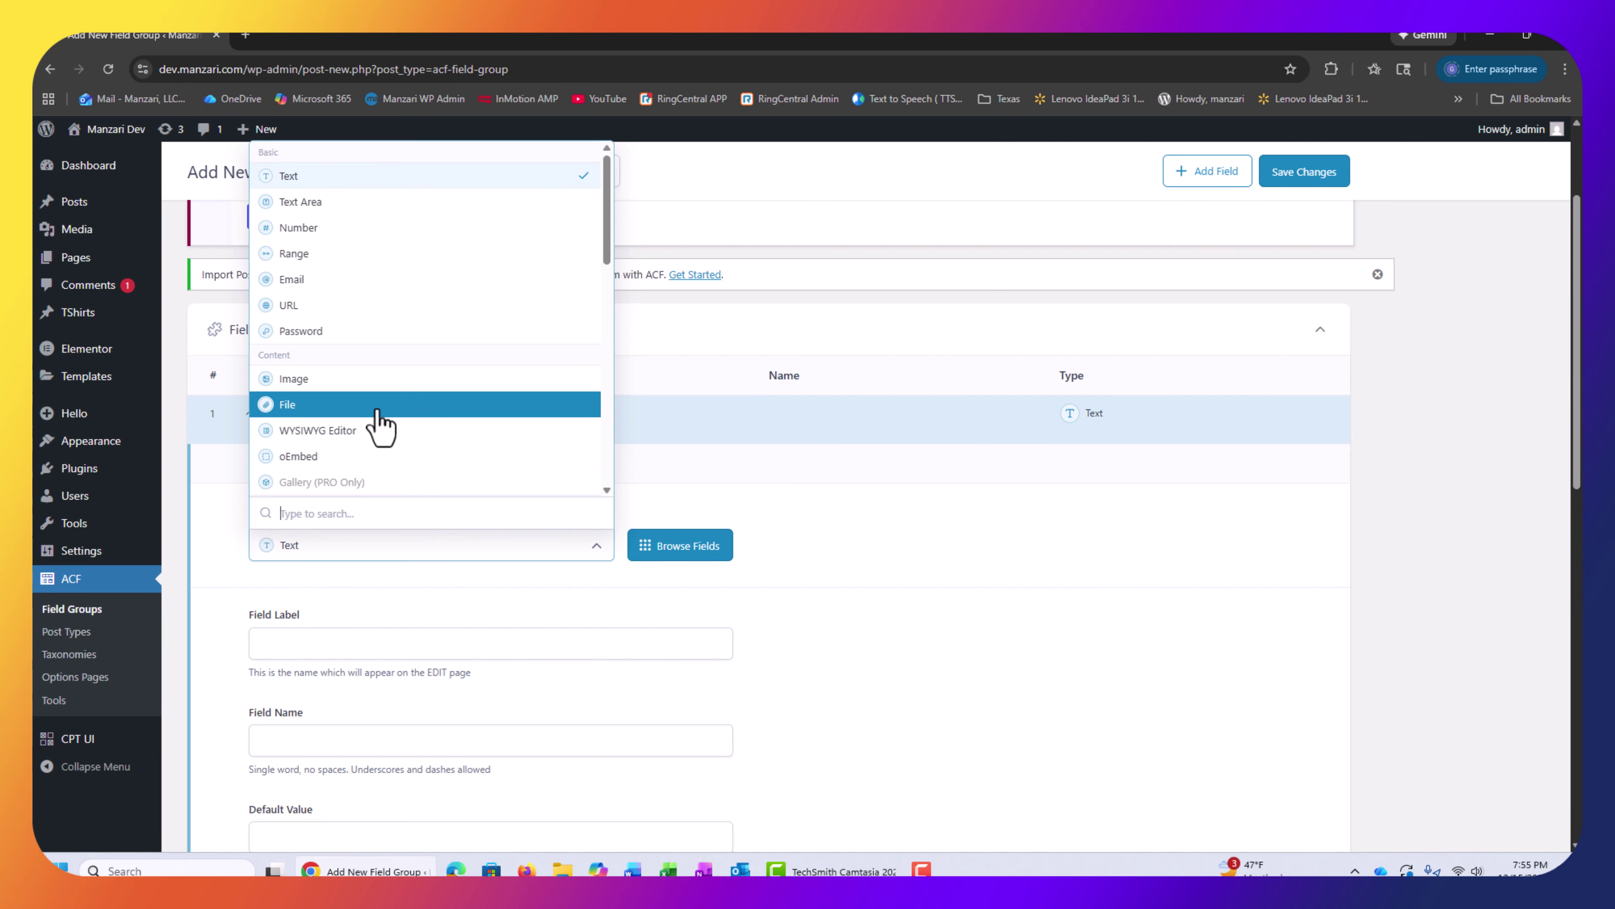
{"action": "scroll", "coordinate": [332, 305], "scroll_direction": "down", "scroll_amount": 3}
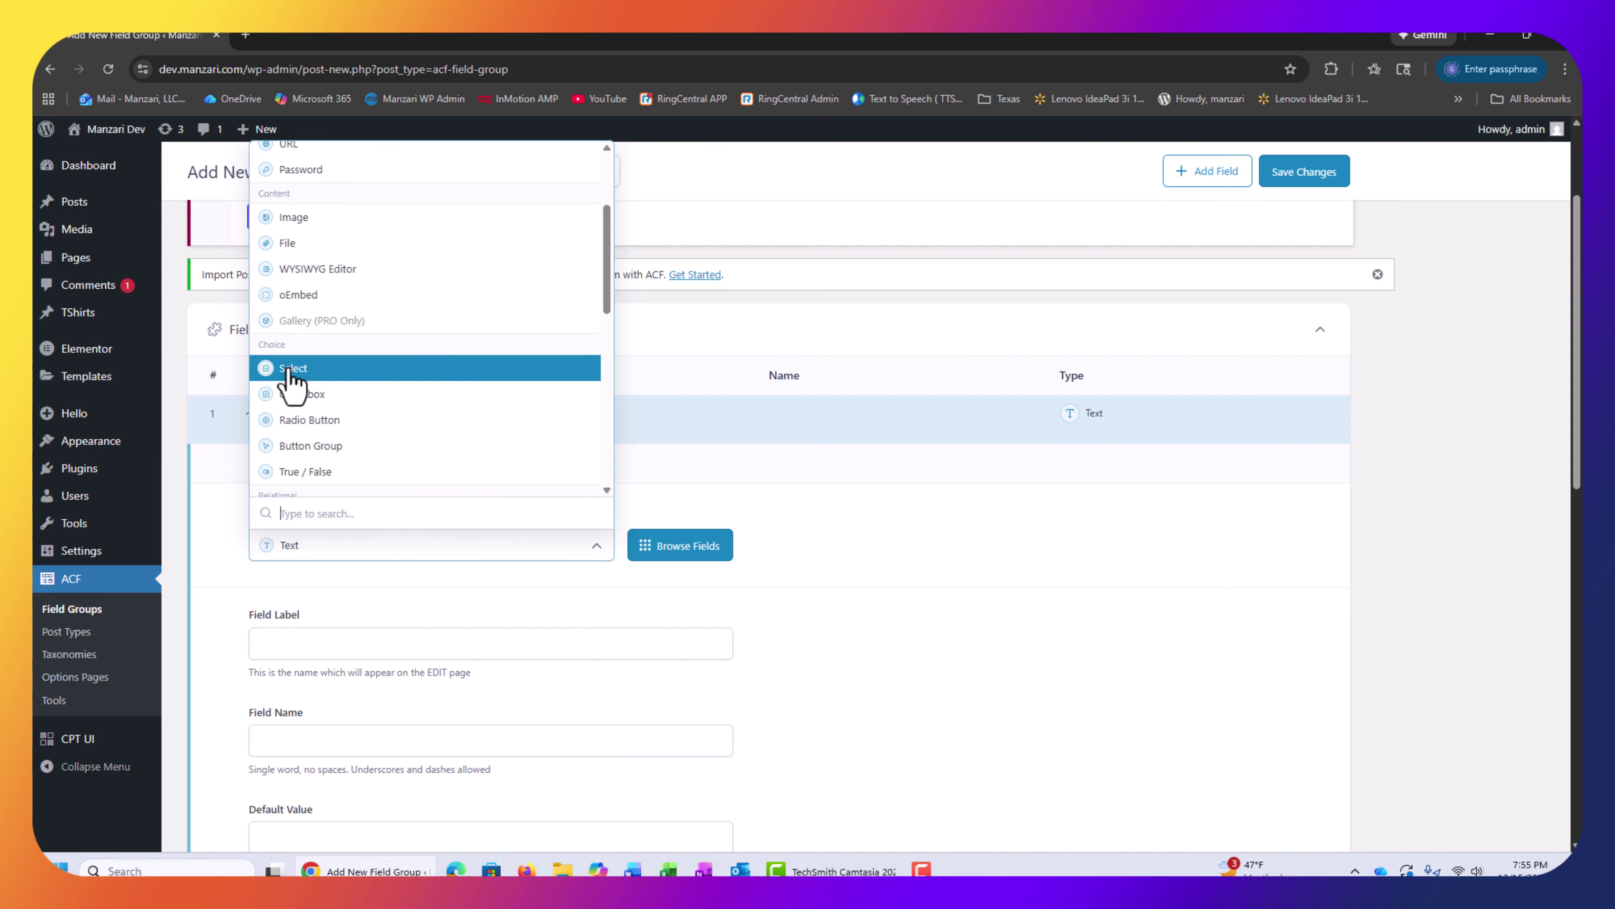
{"action": "left_click", "coordinate": [326, 375]}
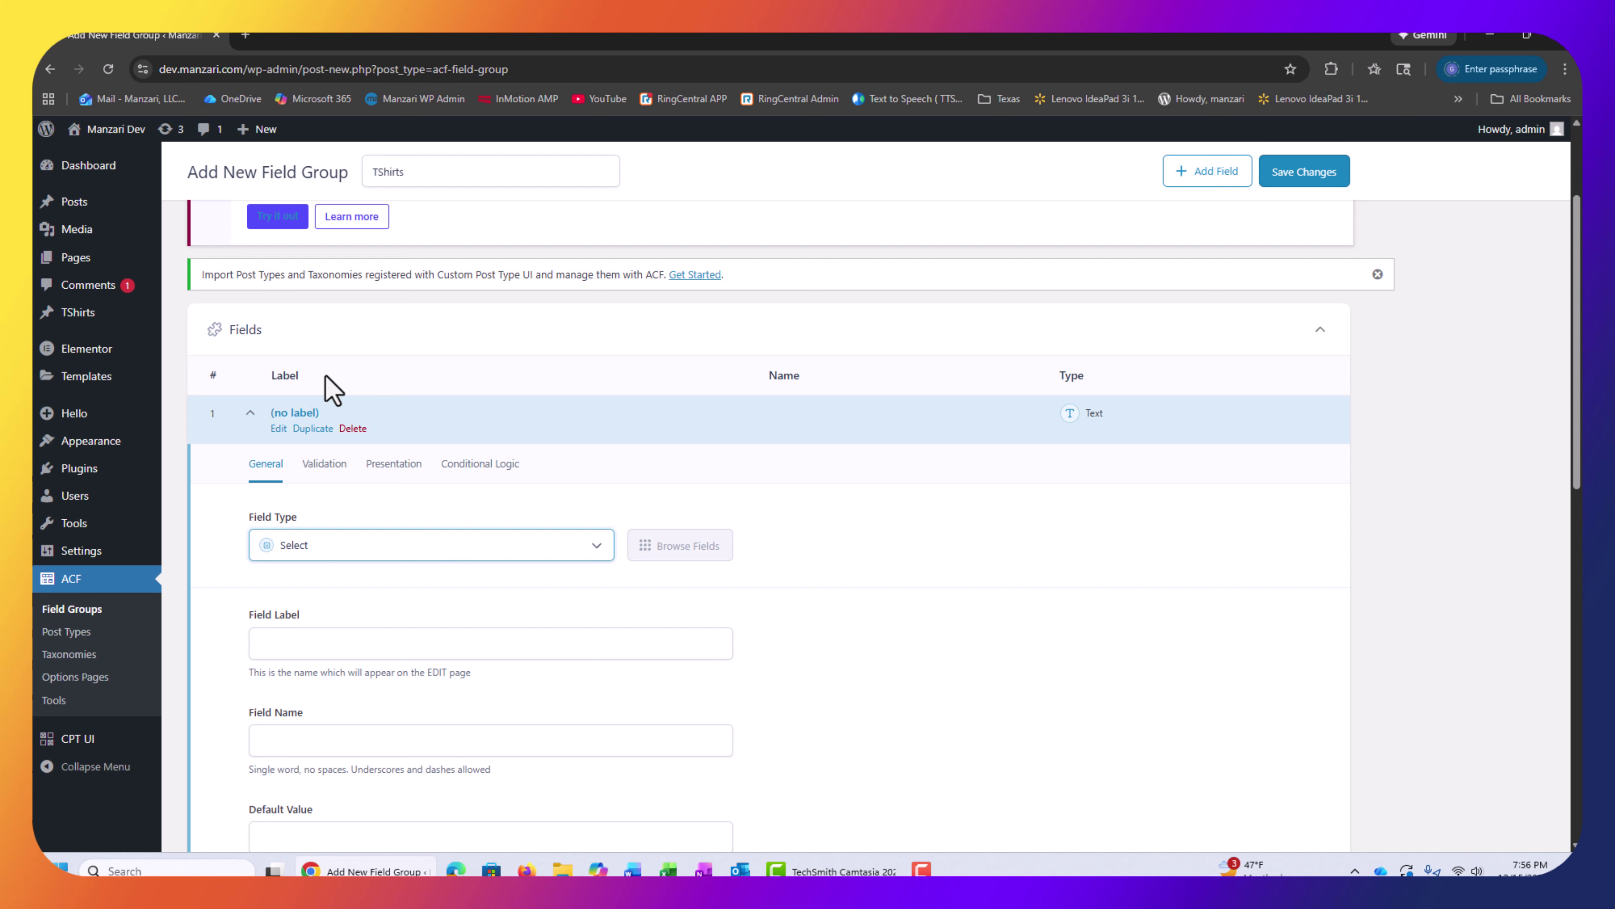
{"action": "left_click", "coordinate": [342, 643]}
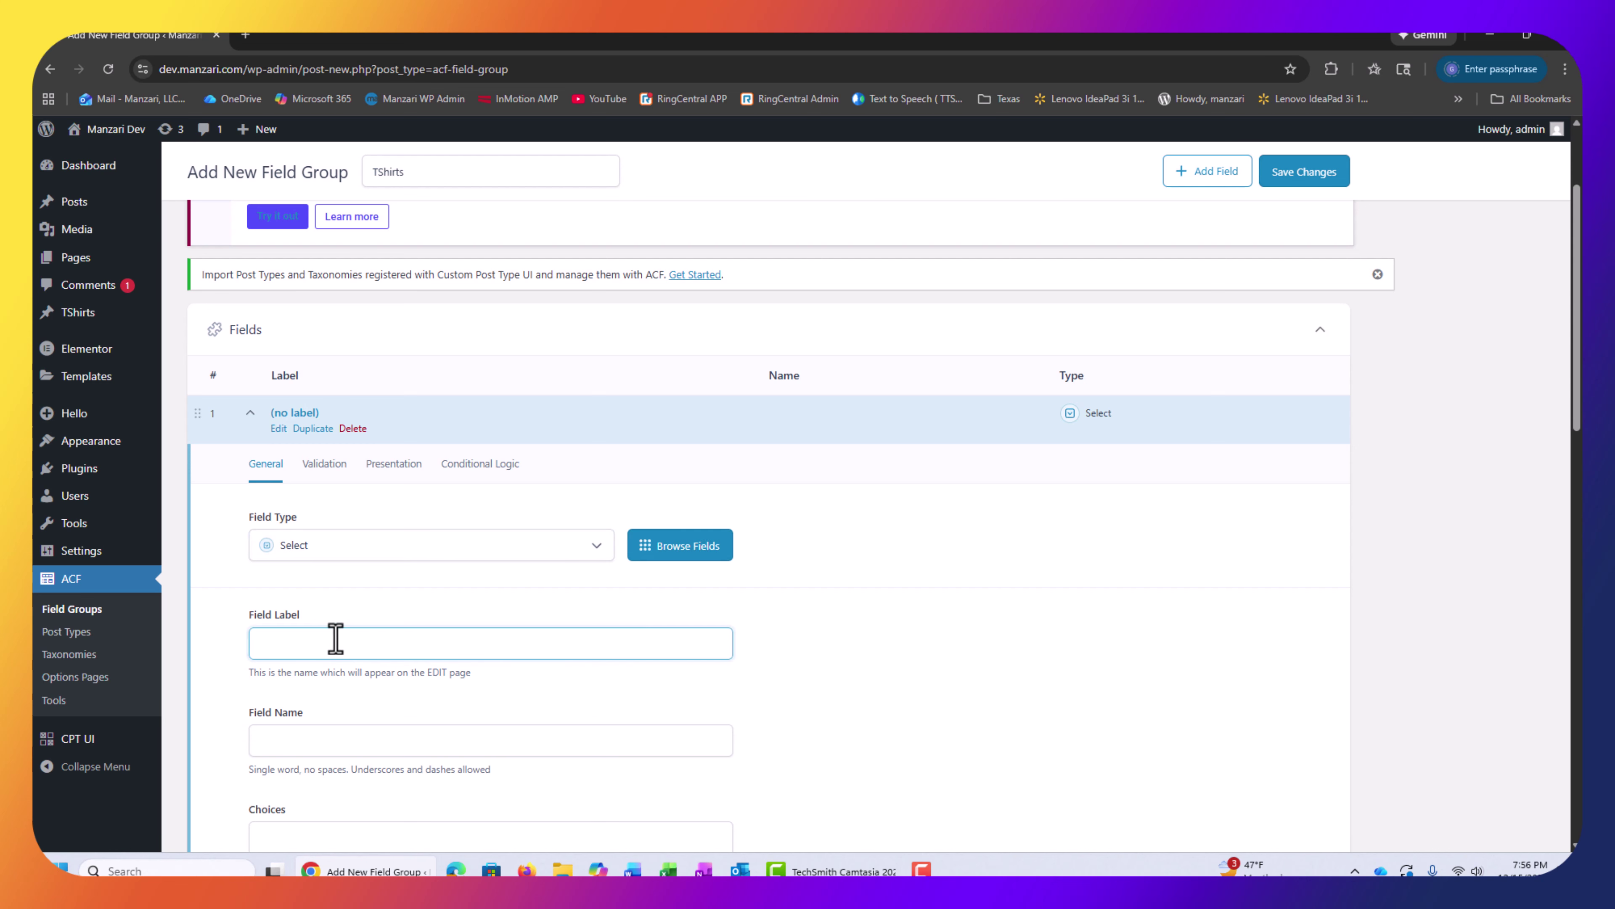
{"action": "key", "text": "Tab"}
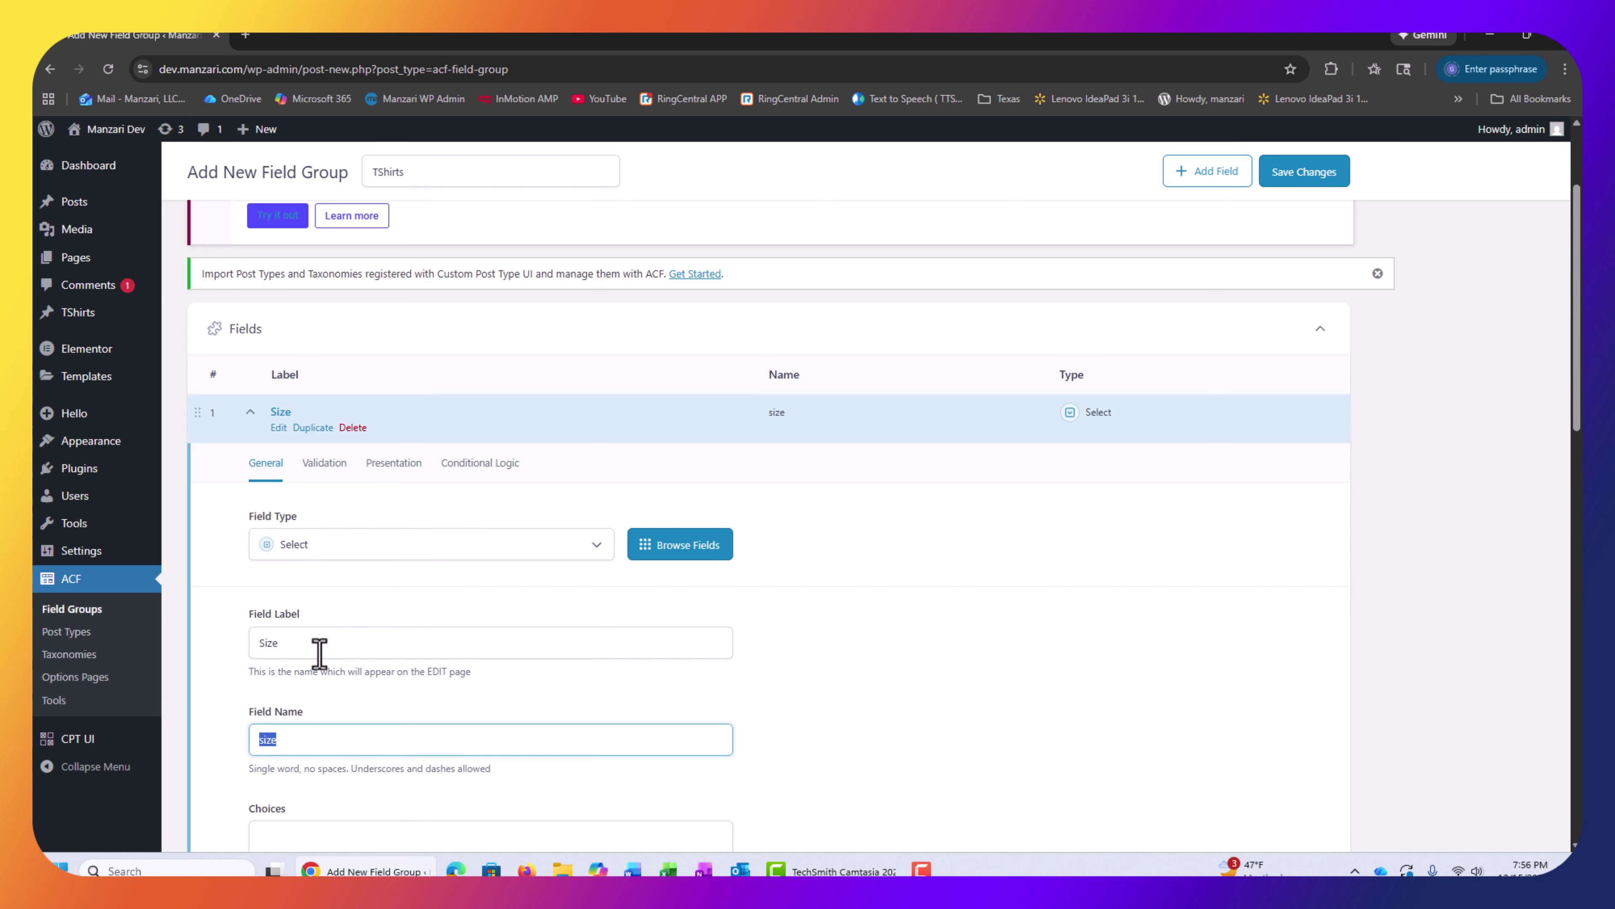
Enter Small, Medium, Large and XLarge on separate lines as the Size field's choices
{"action": "scroll", "coordinate": [321, 656], "scroll_direction": "down", "scroll_amount": 3}
{"action": "left_click", "coordinate": [302, 679]}
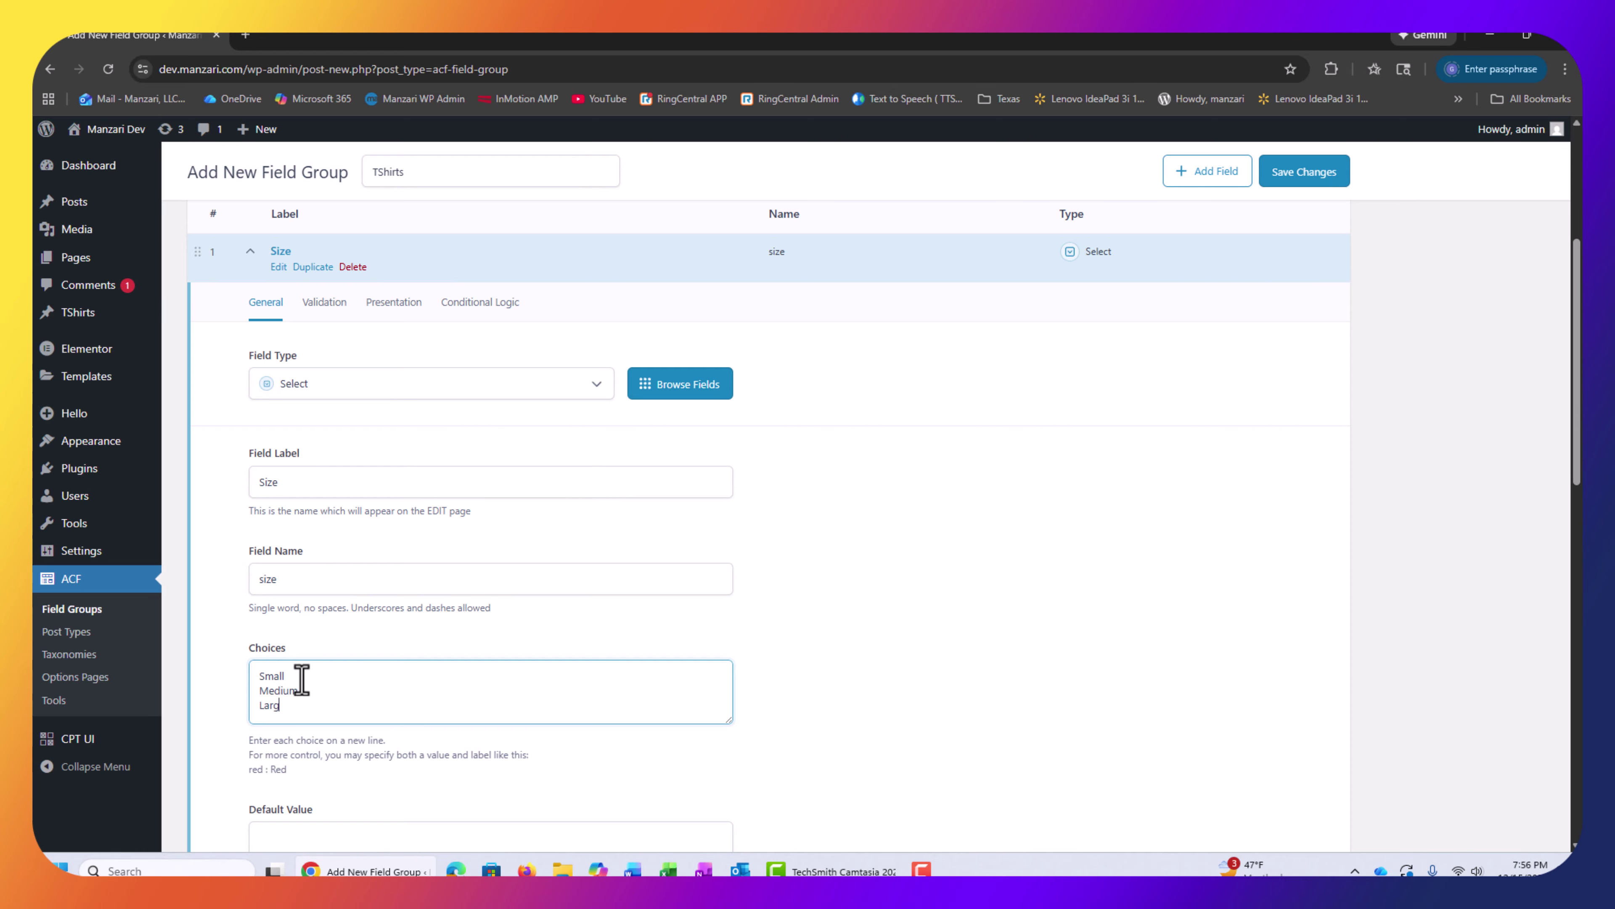
{"action": "key", "text": "Return"}
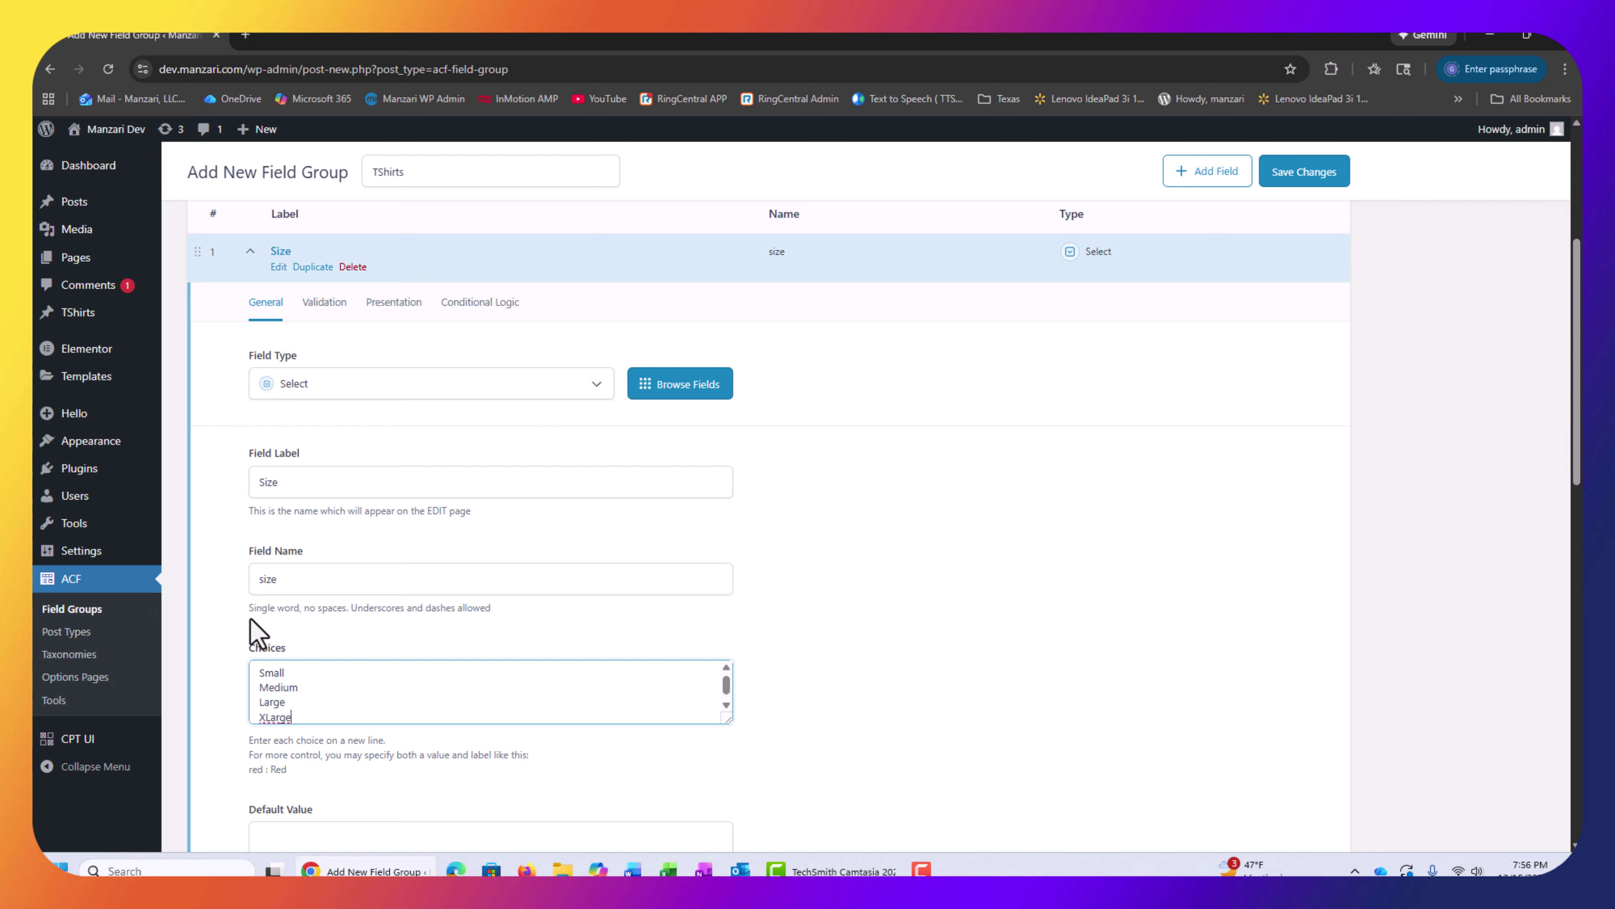
Save the field group and add a second field of type Select with the label Color and the name color
{"action": "left_click", "coordinate": [1302, 167]}
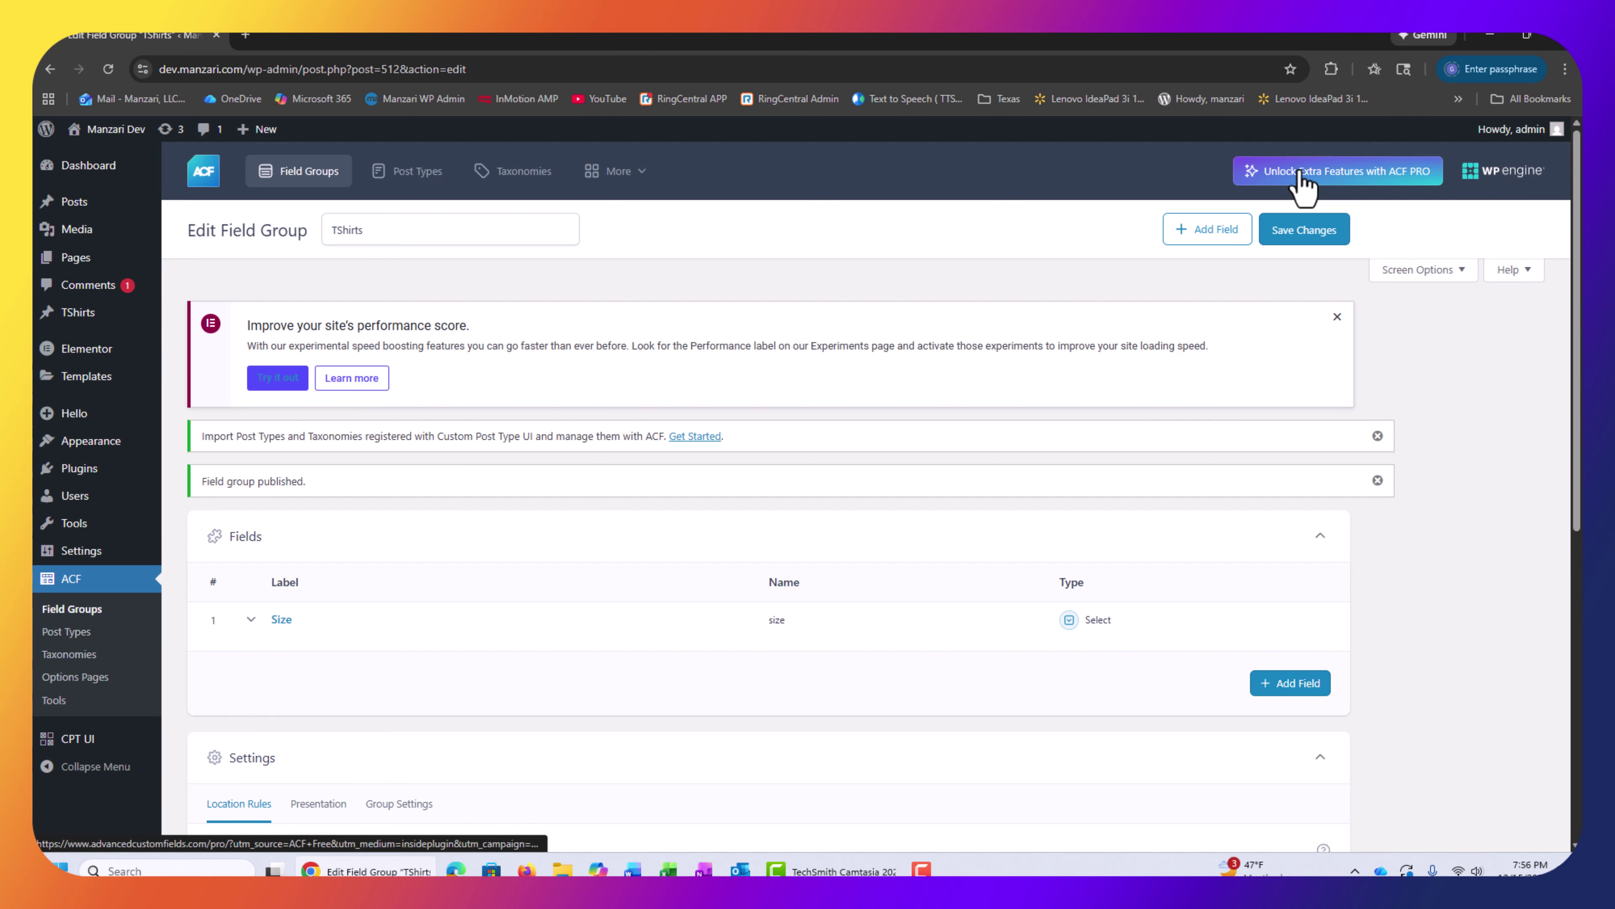
{"action": "left_click", "coordinate": [1291, 684]}
{"action": "scroll", "coordinate": [279, 566], "scroll_direction": "down", "scroll_amount": 3}
{"action": "left_click", "coordinate": [343, 642]}
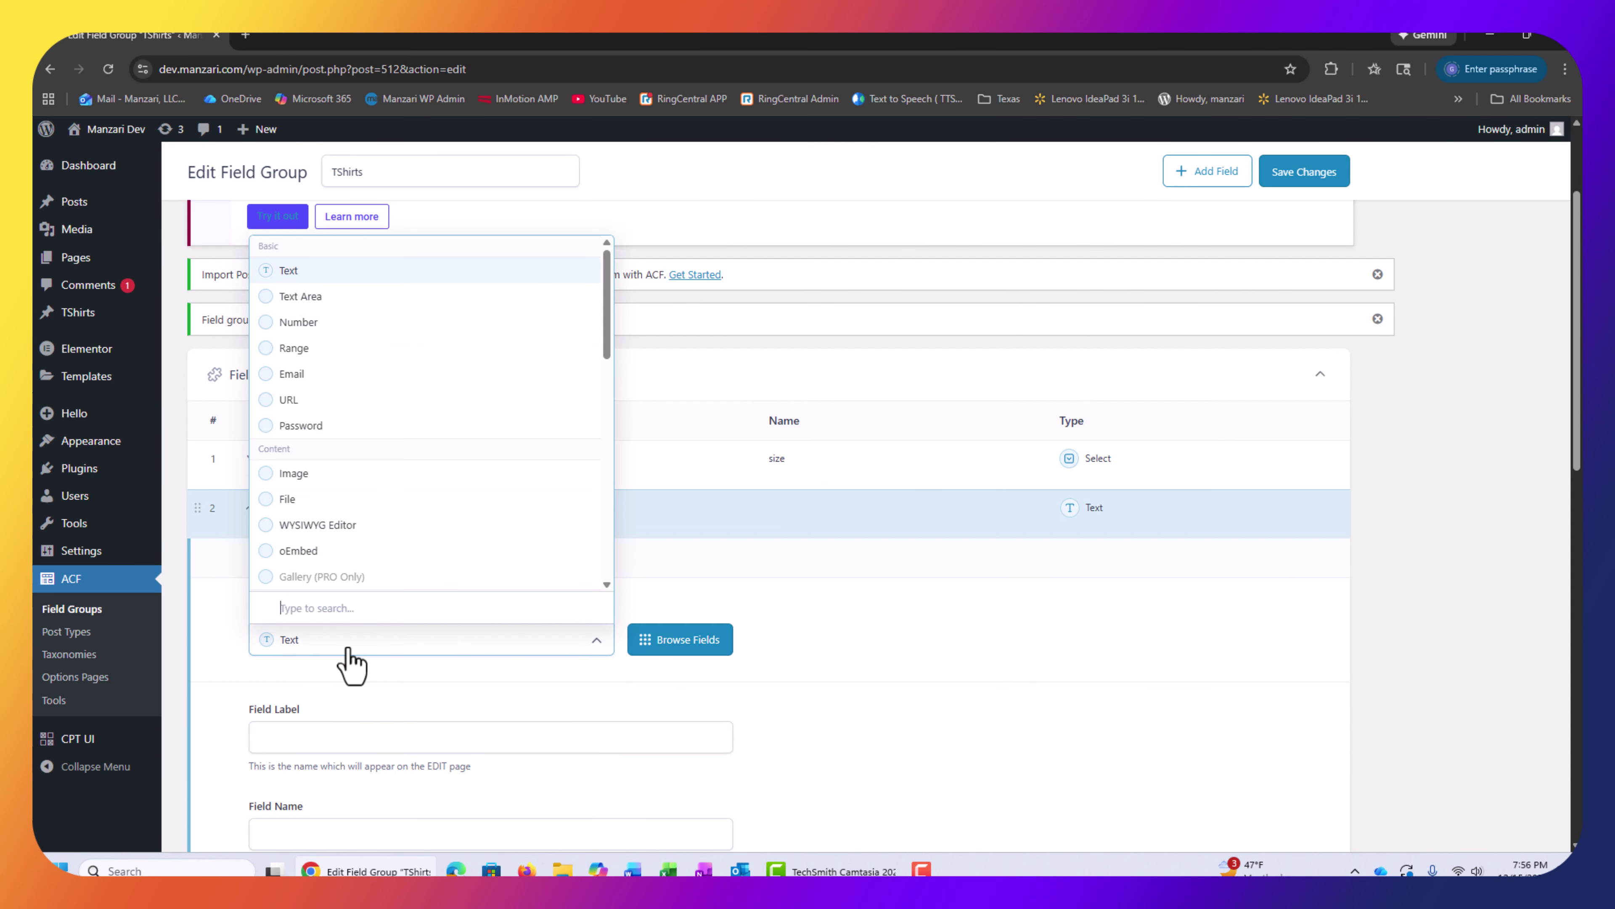
{"action": "scroll", "coordinate": [335, 451], "scroll_direction": "down", "scroll_amount": 5}
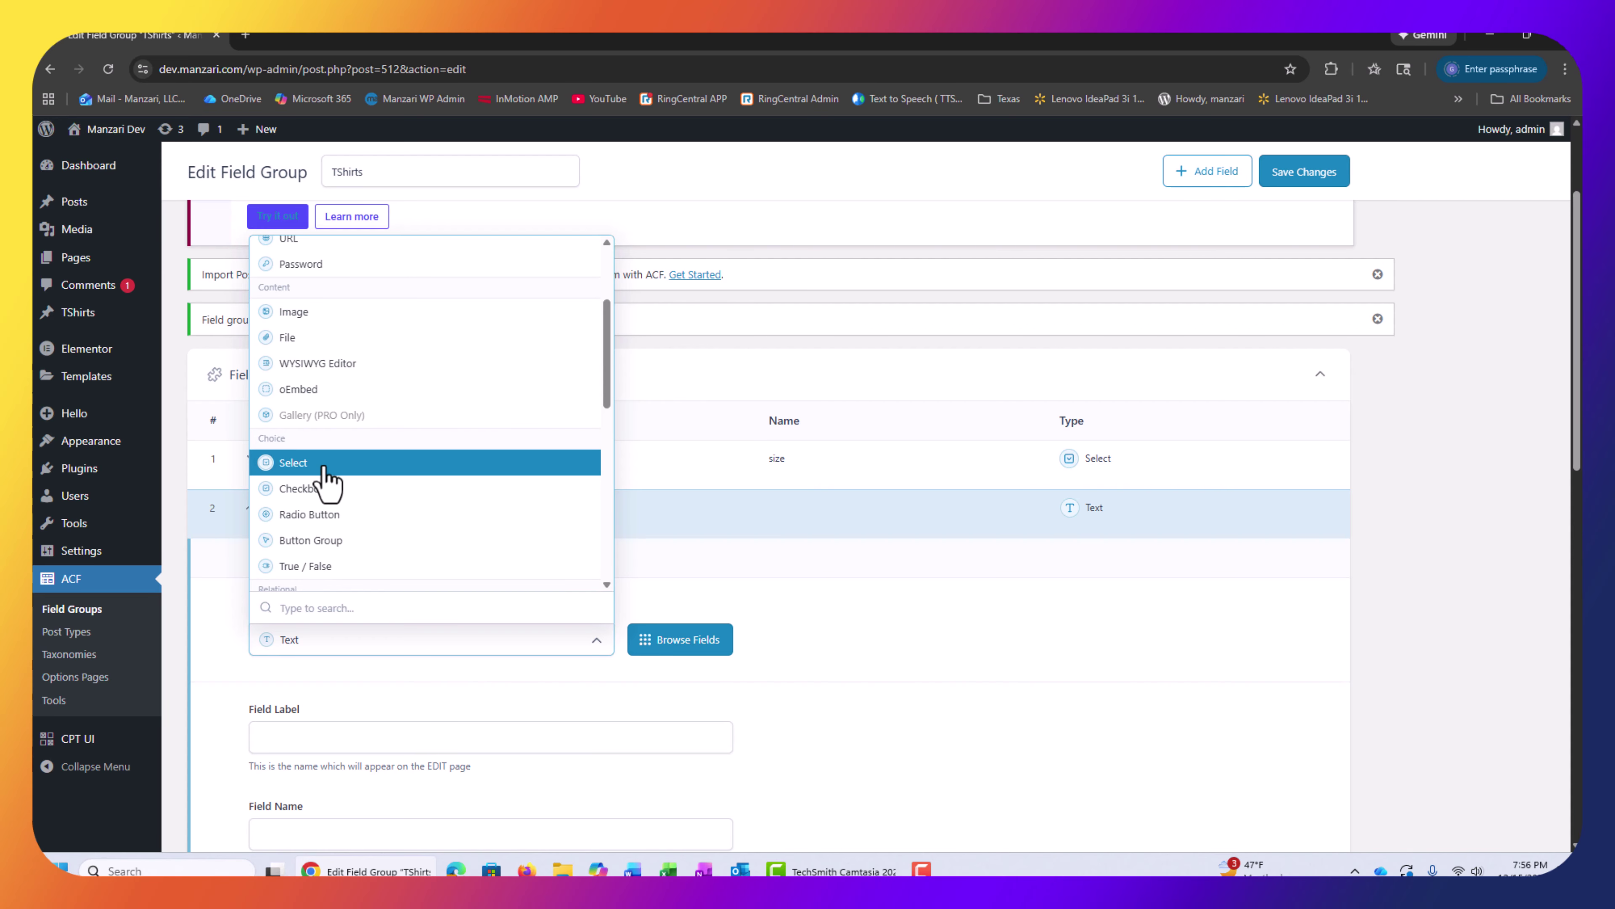
{"action": "left_click", "coordinate": [331, 480]}
{"action": "left_click", "coordinate": [349, 737]}
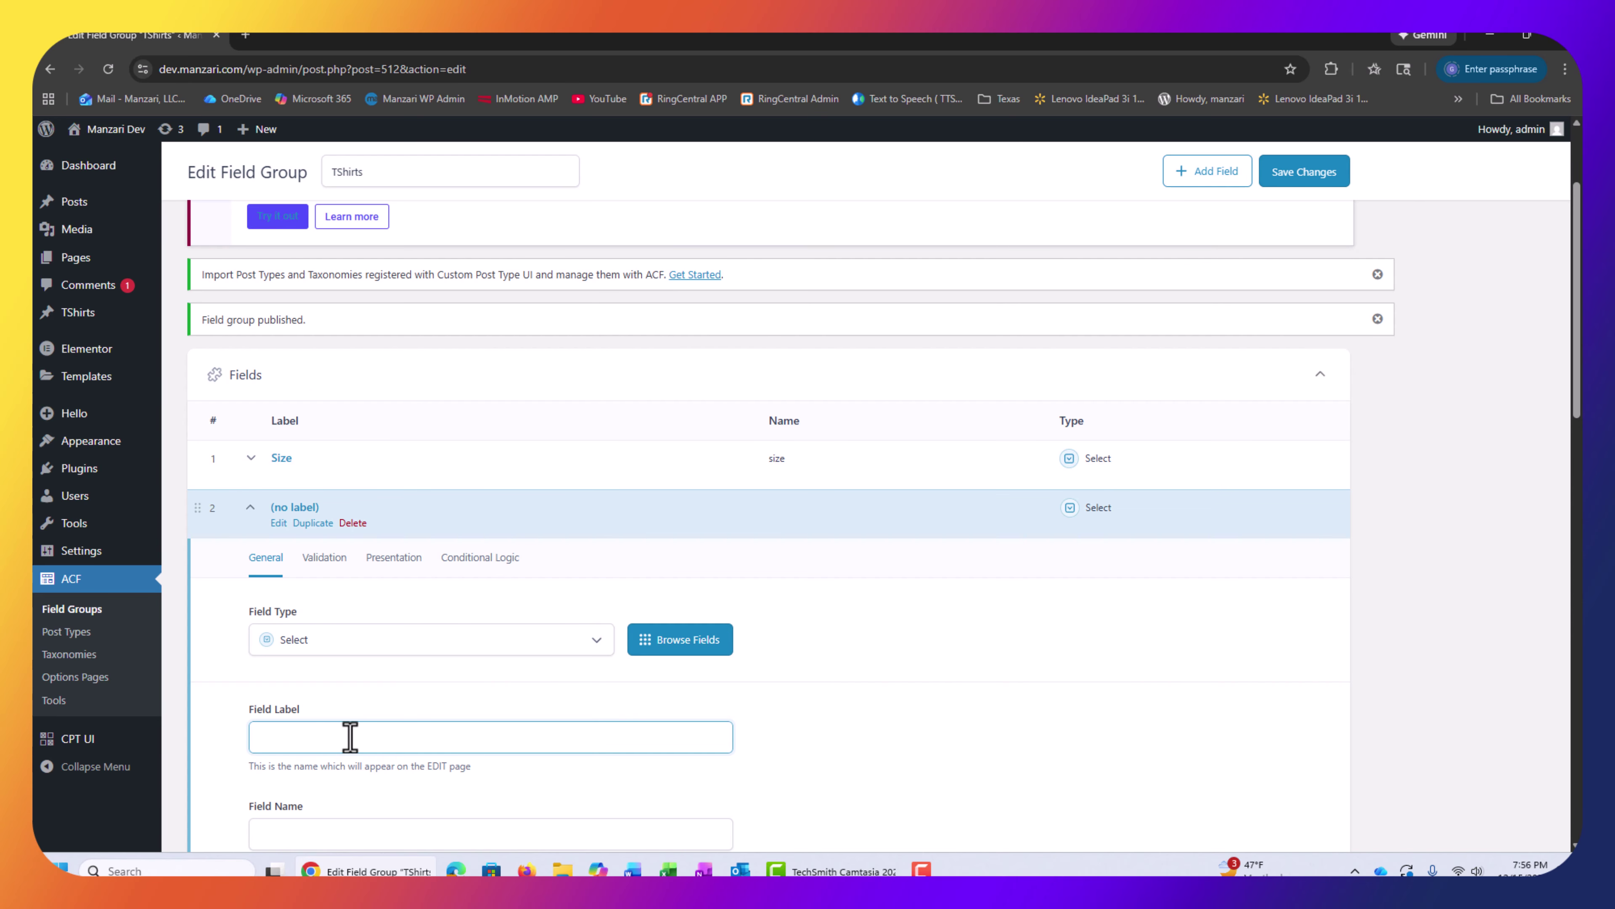
{"action": "type", "text": "Color"}
{"action": "key", "text": "Tab"}
Enter White, Green, Yellow, Red and Purple on separate lines as the Color field's choices and save the field group
{"action": "scroll", "coordinate": [360, 741], "scroll_direction": "down", "scroll_amount": 5}
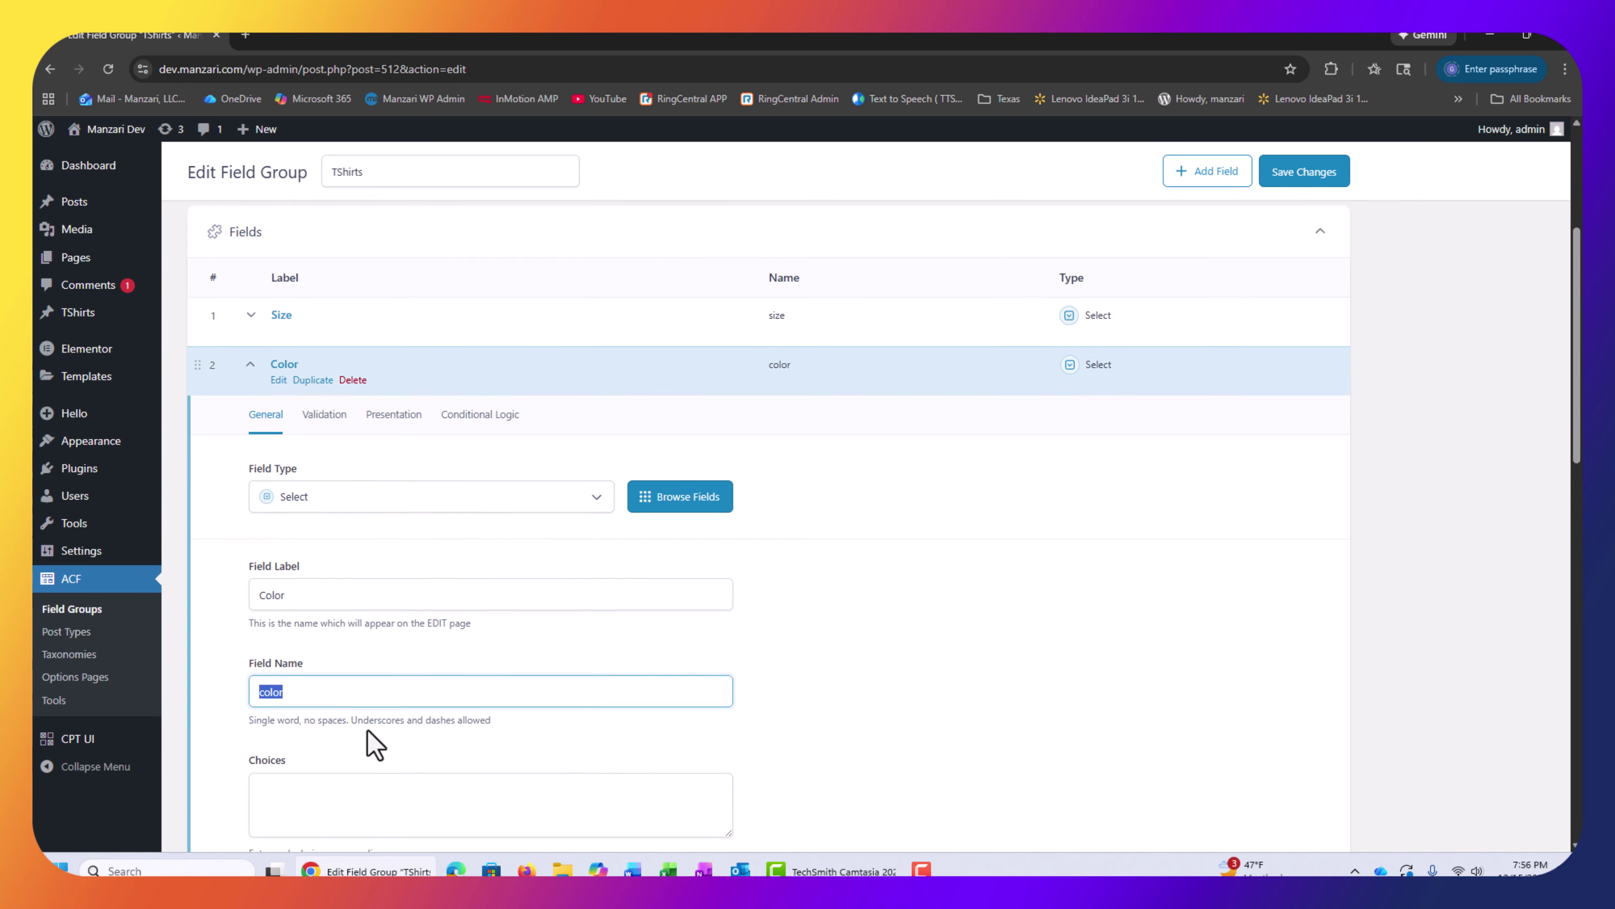
{"action": "left_click", "coordinate": [321, 608]}
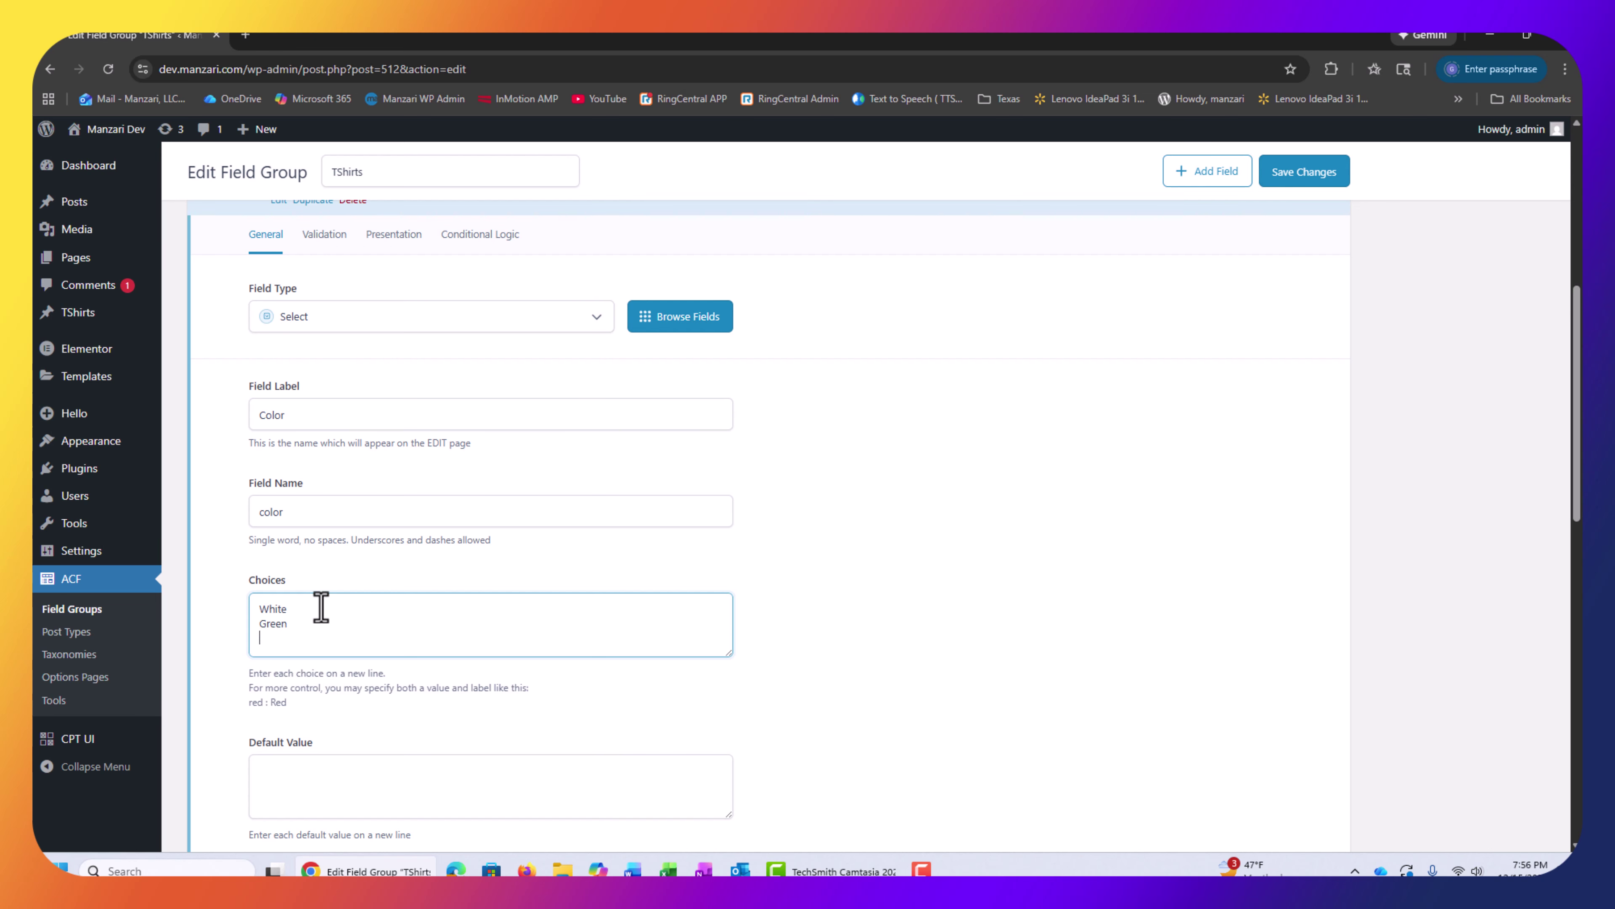
{"action": "key", "text": "Return"}
{"action": "type", "text": "Red"}
{"action": "key", "text": "Return"}
{"action": "type", "text": "Purple"}
{"action": "scroll", "coordinate": [487, 567], "scroll_direction": "down", "scroll_amount": 5}
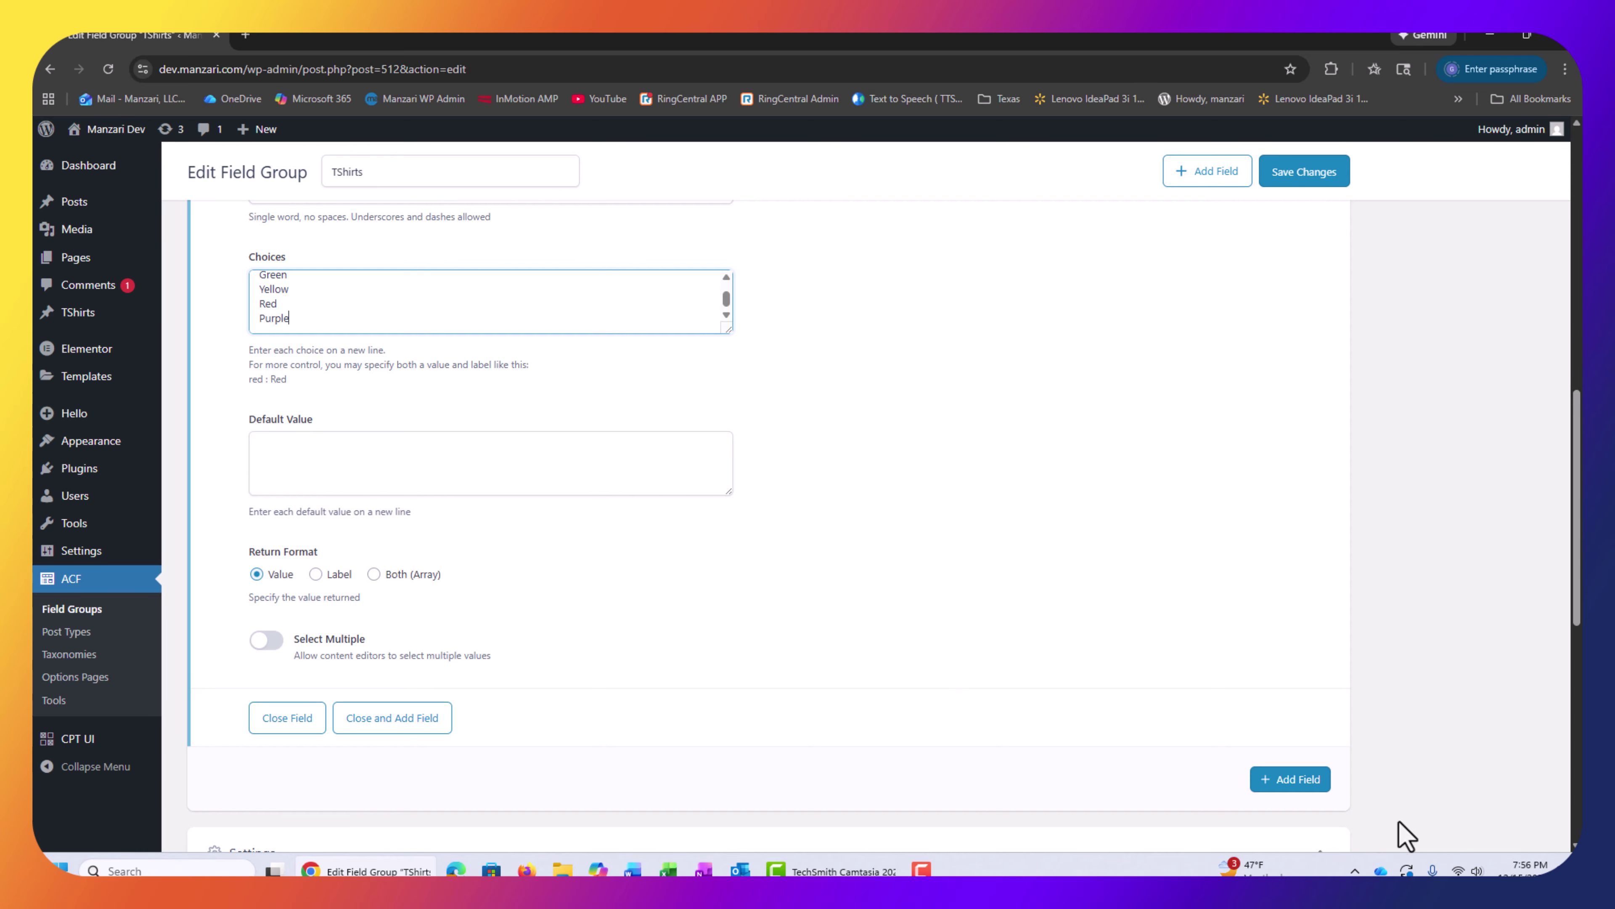
{"action": "left_click", "coordinate": [1316, 175]}
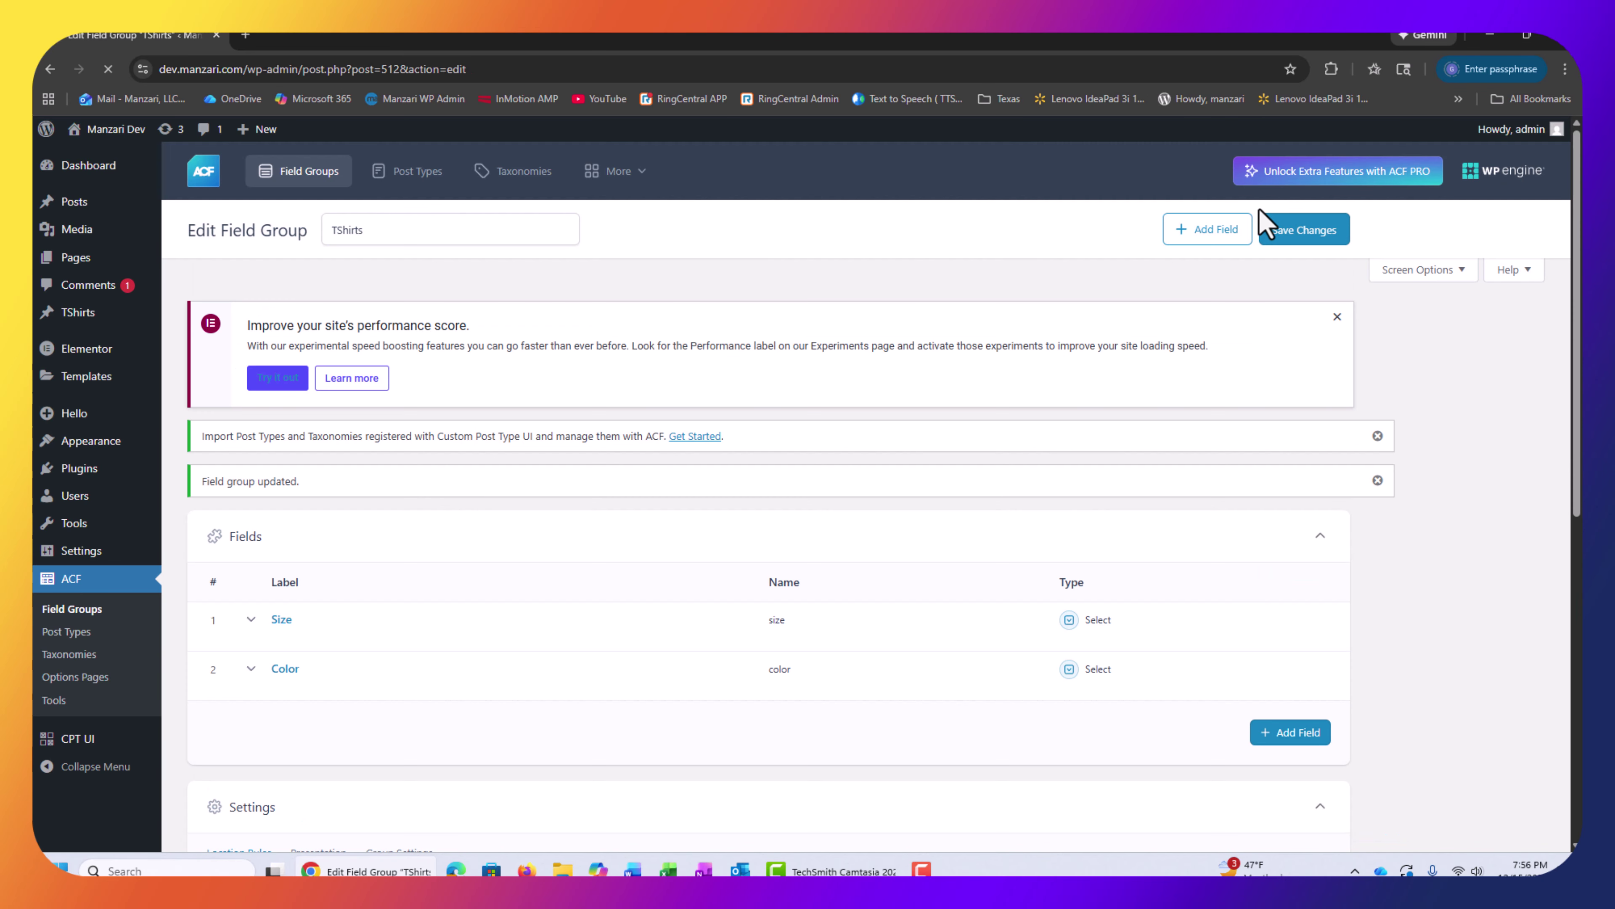
Set the field group's location rule to Post Type is equal to TShirt and save the changes
{"action": "scroll", "coordinate": [323, 555], "scroll_direction": "down", "scroll_amount": 8}
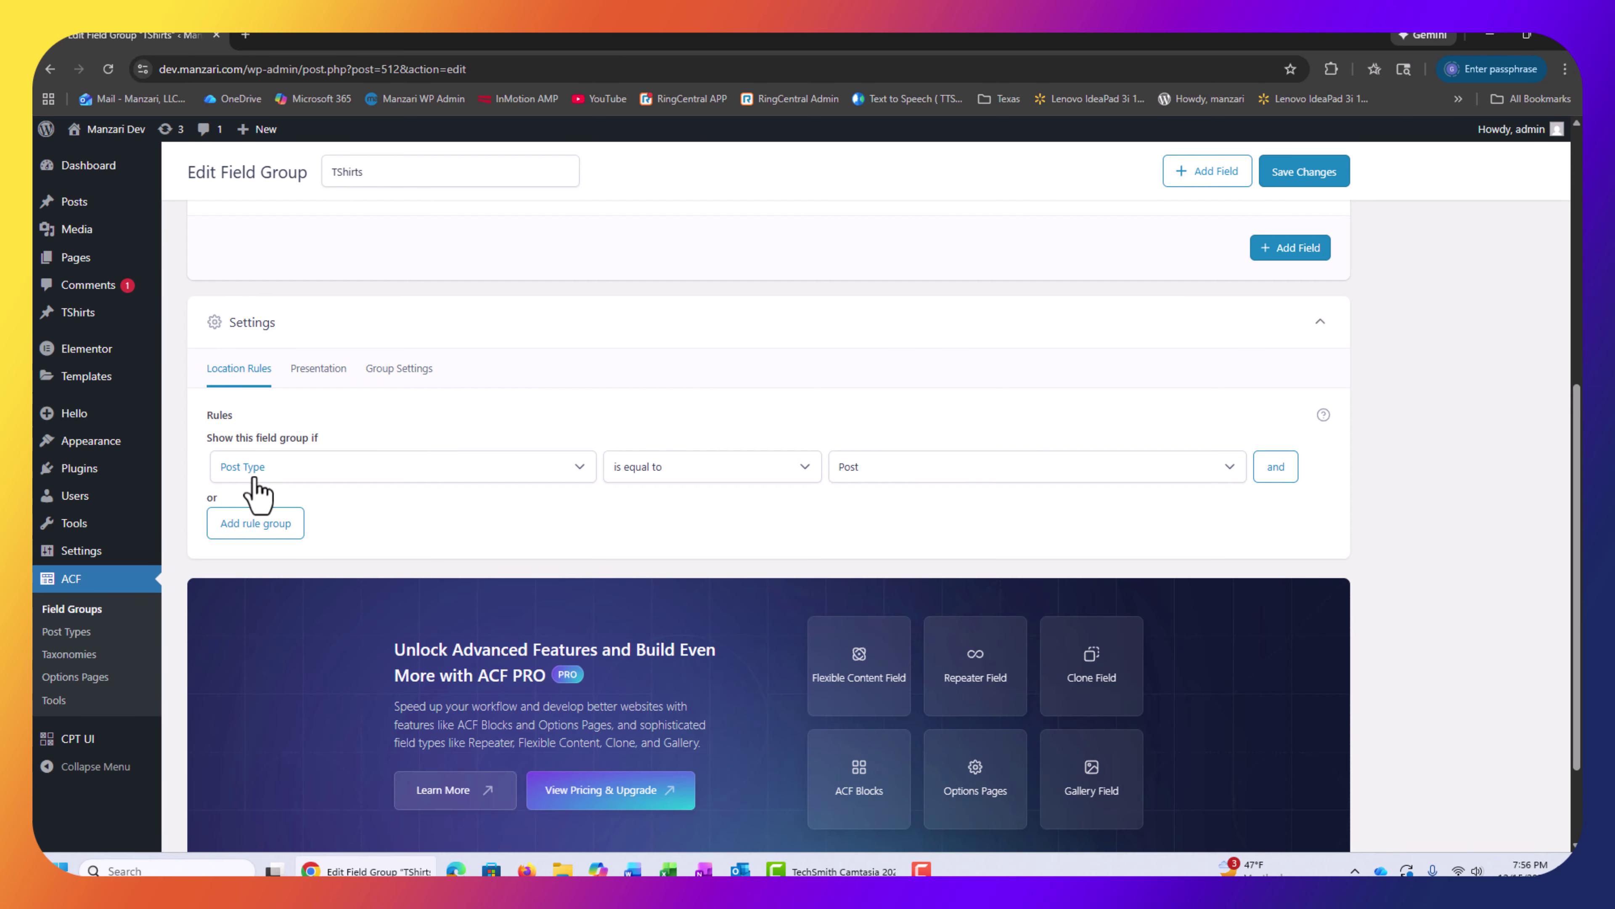
{"action": "left_click", "coordinate": [281, 475]}
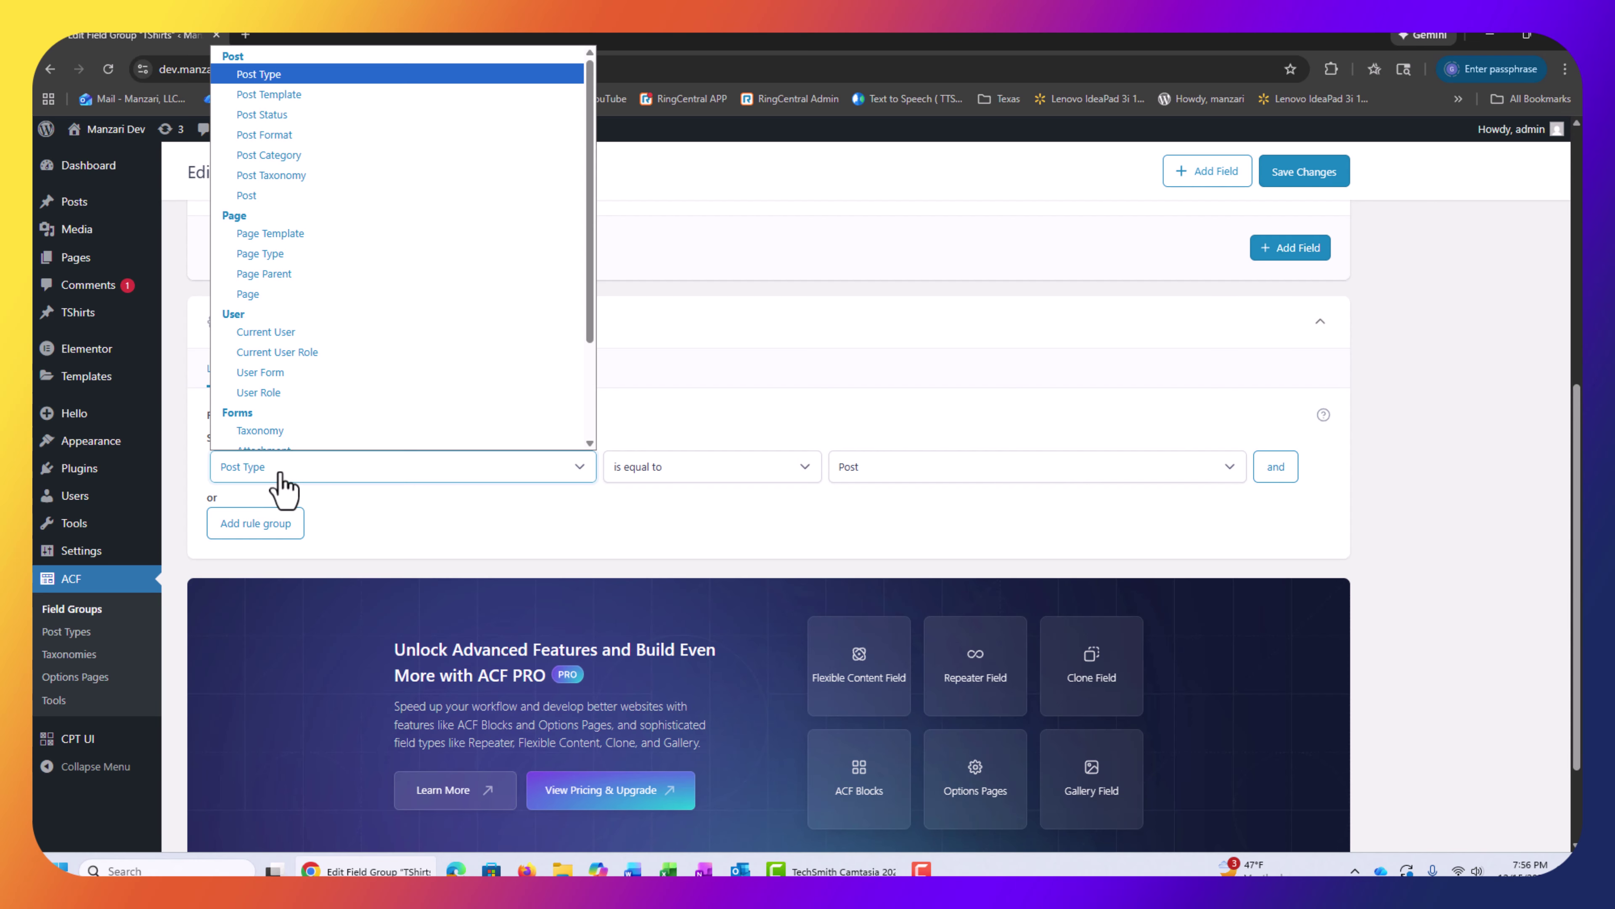
{"action": "left_click", "coordinate": [405, 513]}
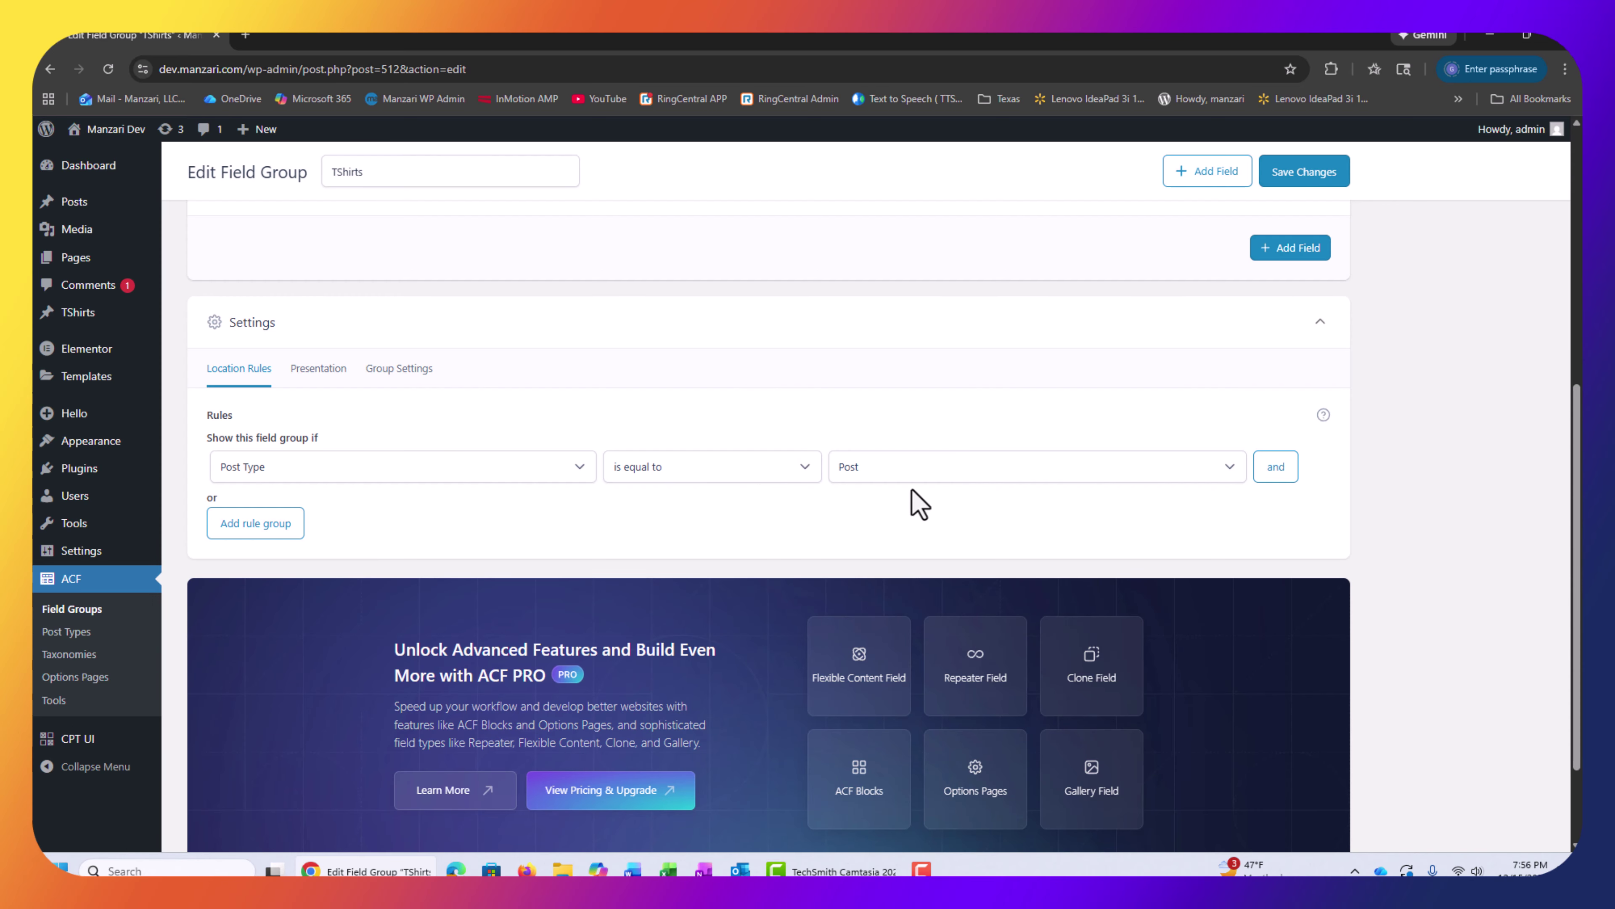
{"action": "left_click", "coordinate": [954, 476]}
{"action": "left_click", "coordinate": [891, 598]}
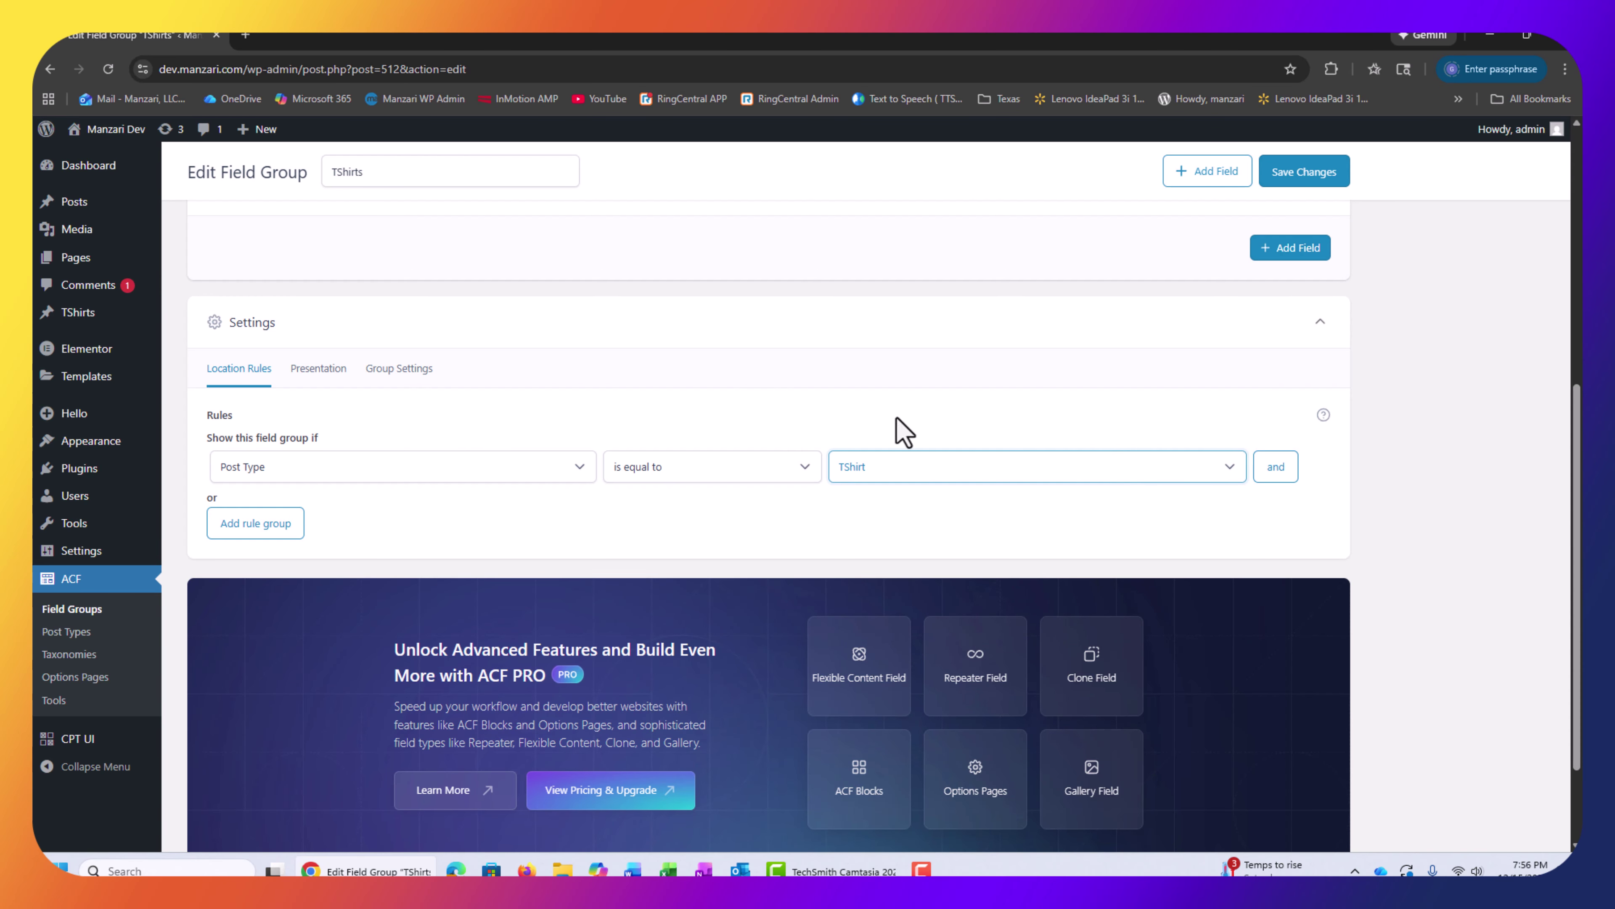
{"action": "left_click", "coordinate": [1328, 184]}
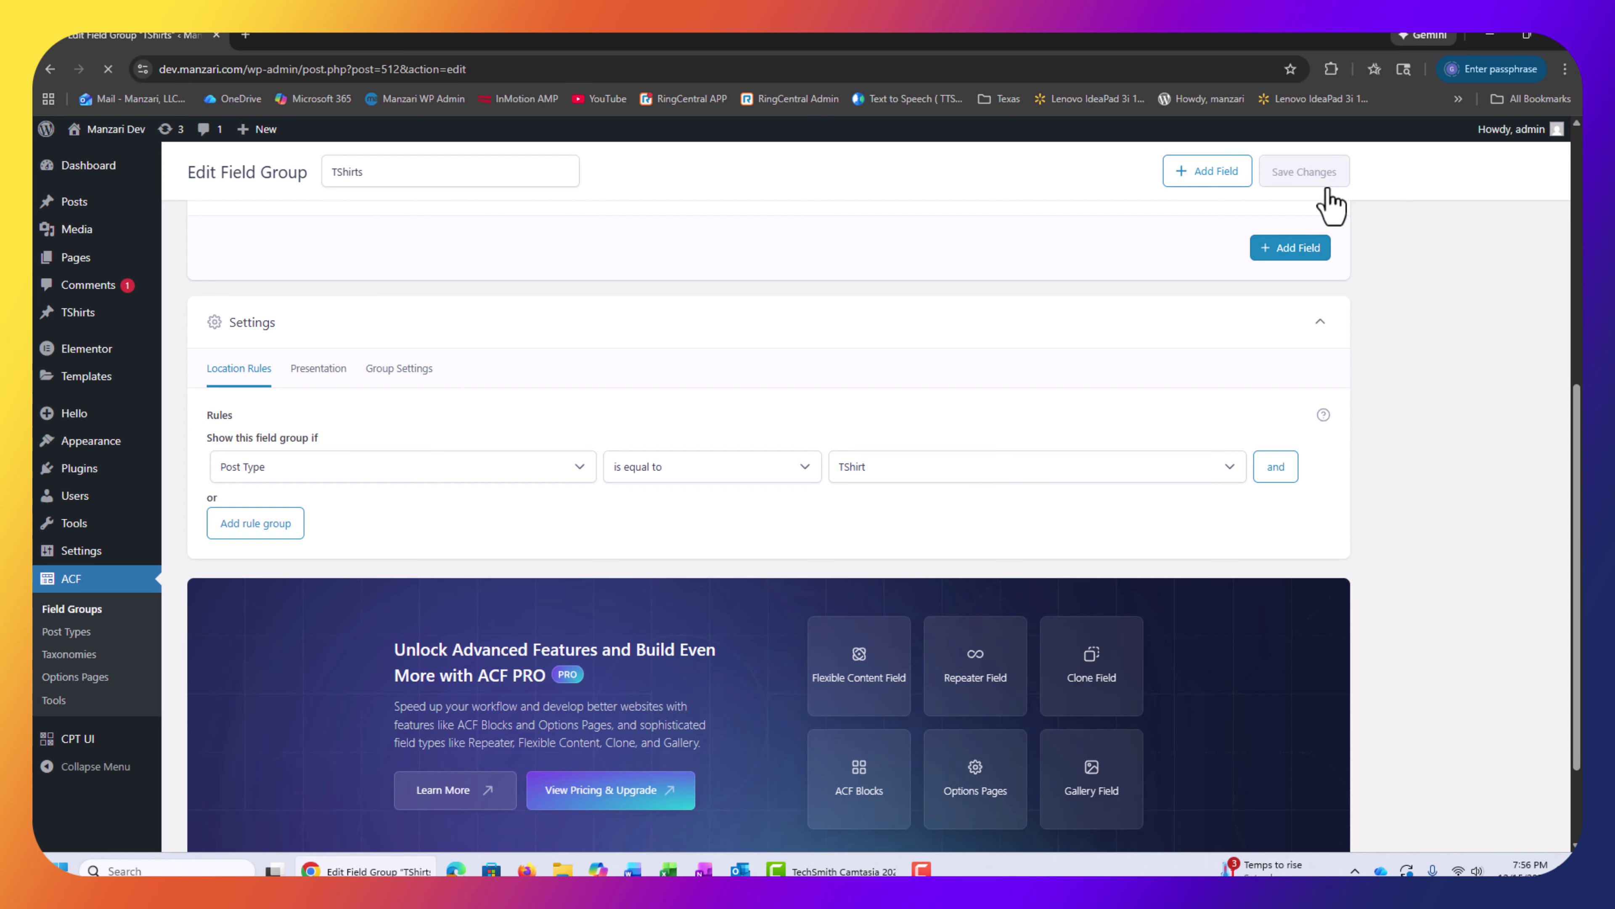
Enable Show in REST API in the TShirts field group's settings and save the changes
{"action": "scroll", "coordinate": [604, 440], "scroll_direction": "down", "scroll_amount": 6}
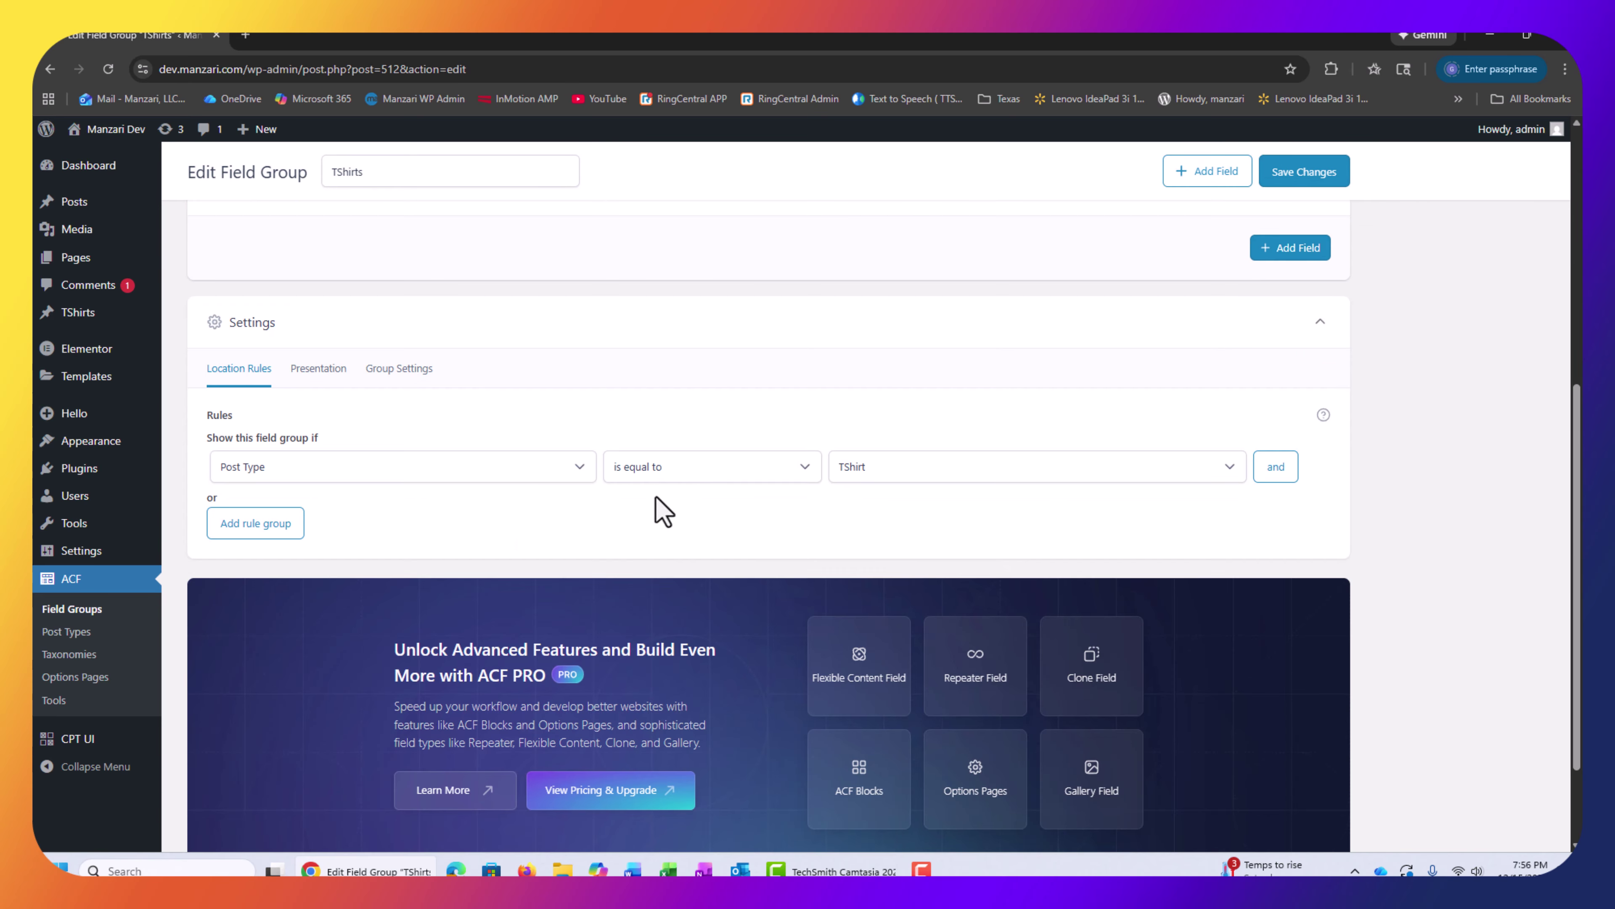
{"action": "left_click", "coordinate": [401, 372]}
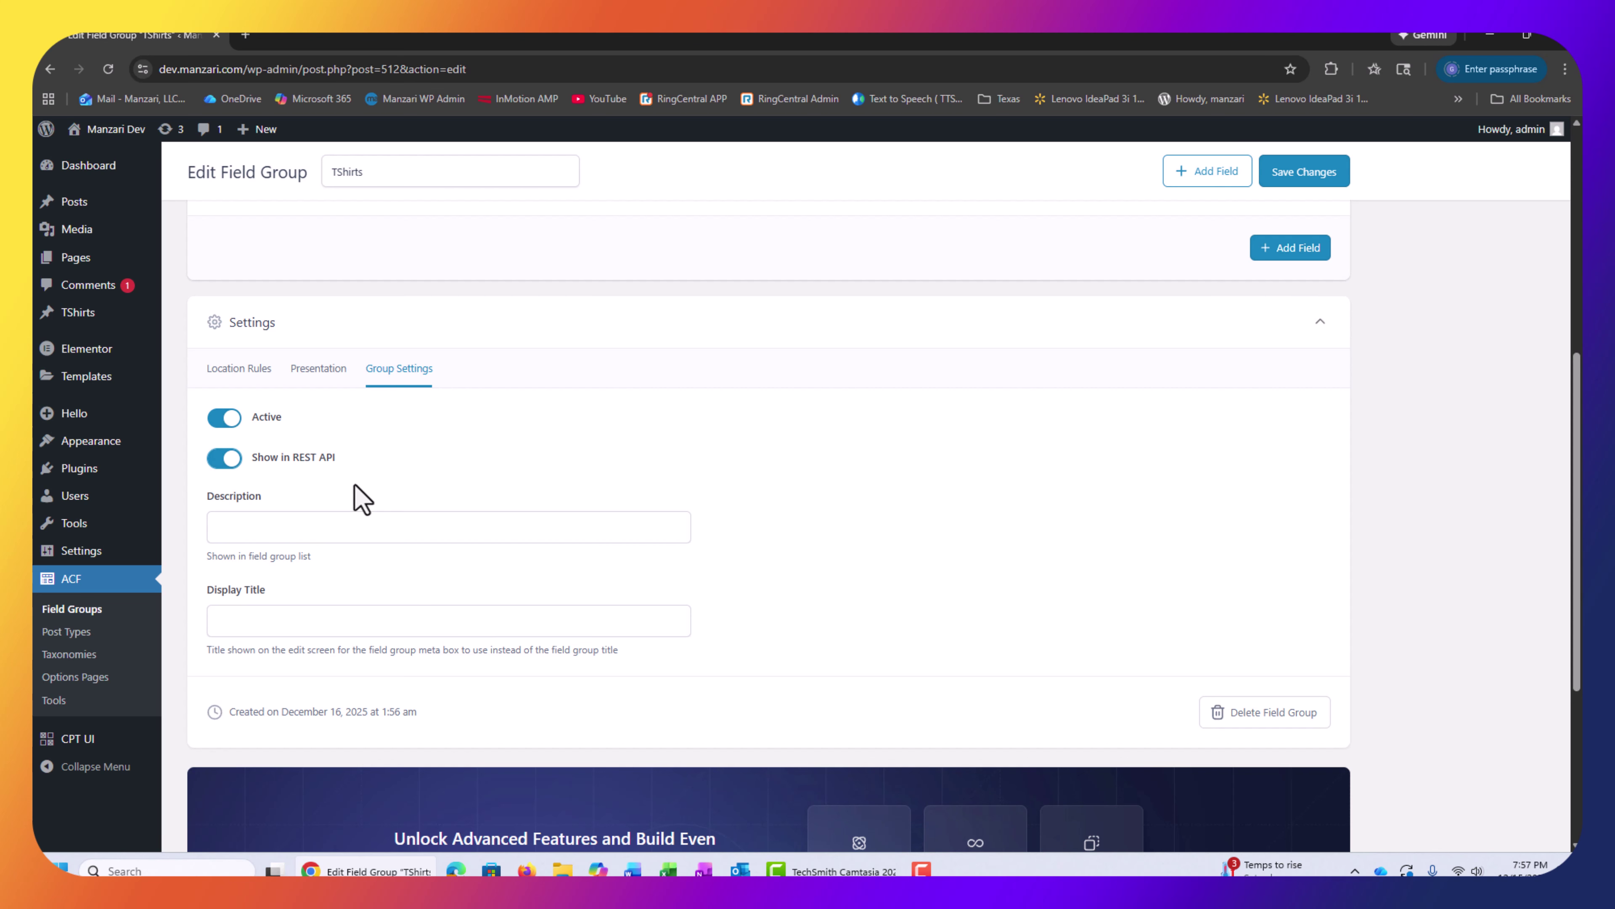
{"action": "left_click", "coordinate": [1311, 184]}
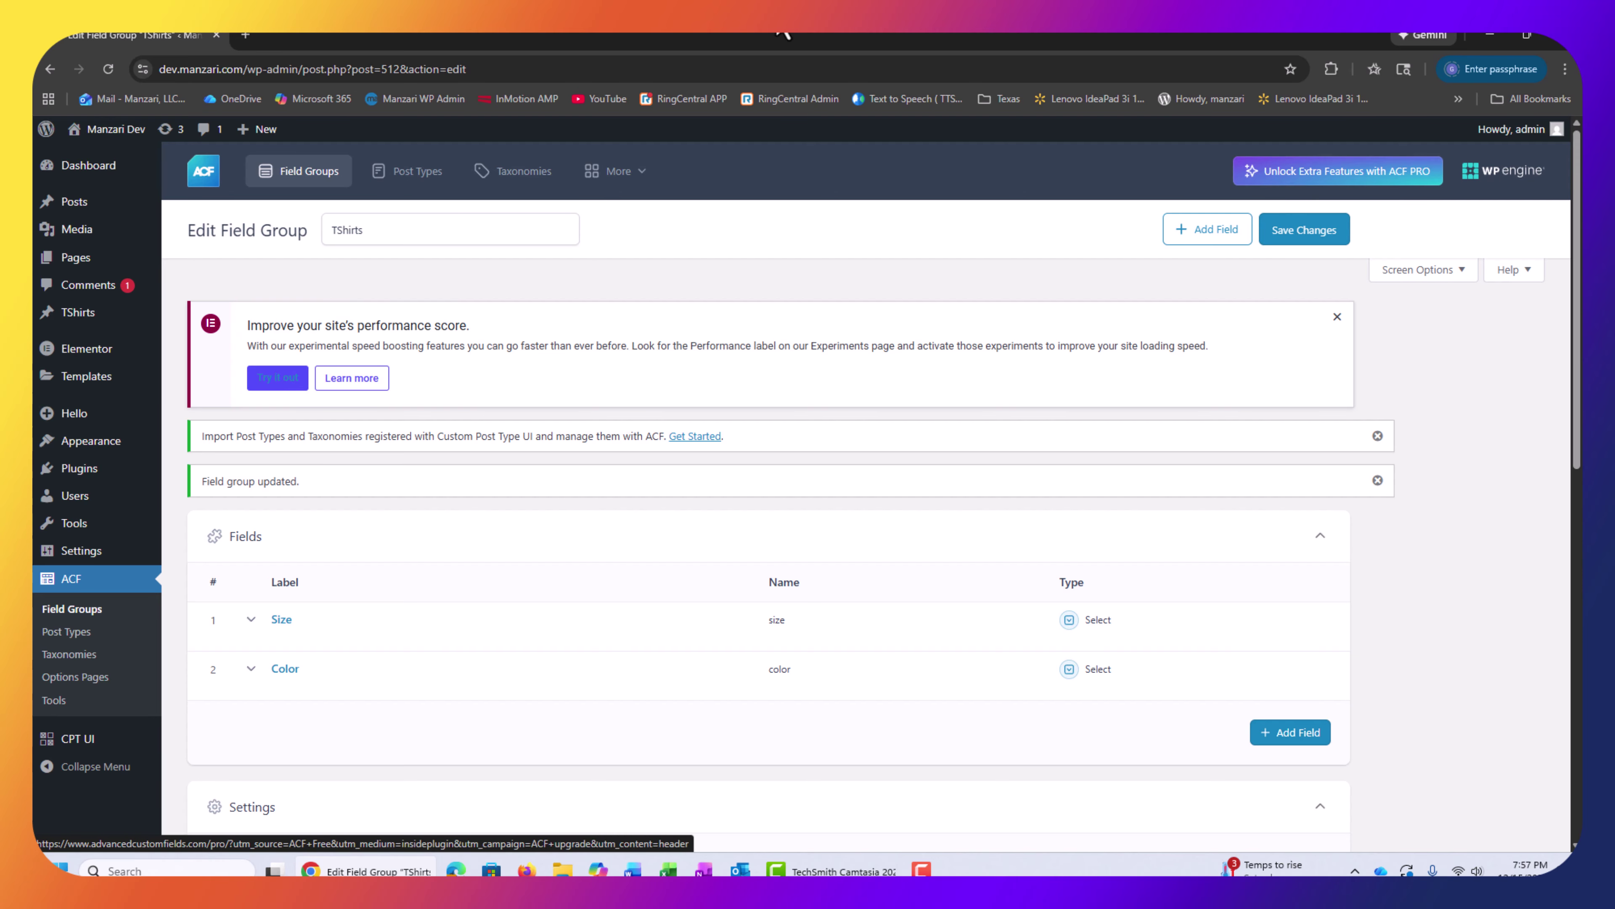
Add a new TShirt post with the title TShirt 1
{"action": "mouse_move", "coordinate": [97, 327]}
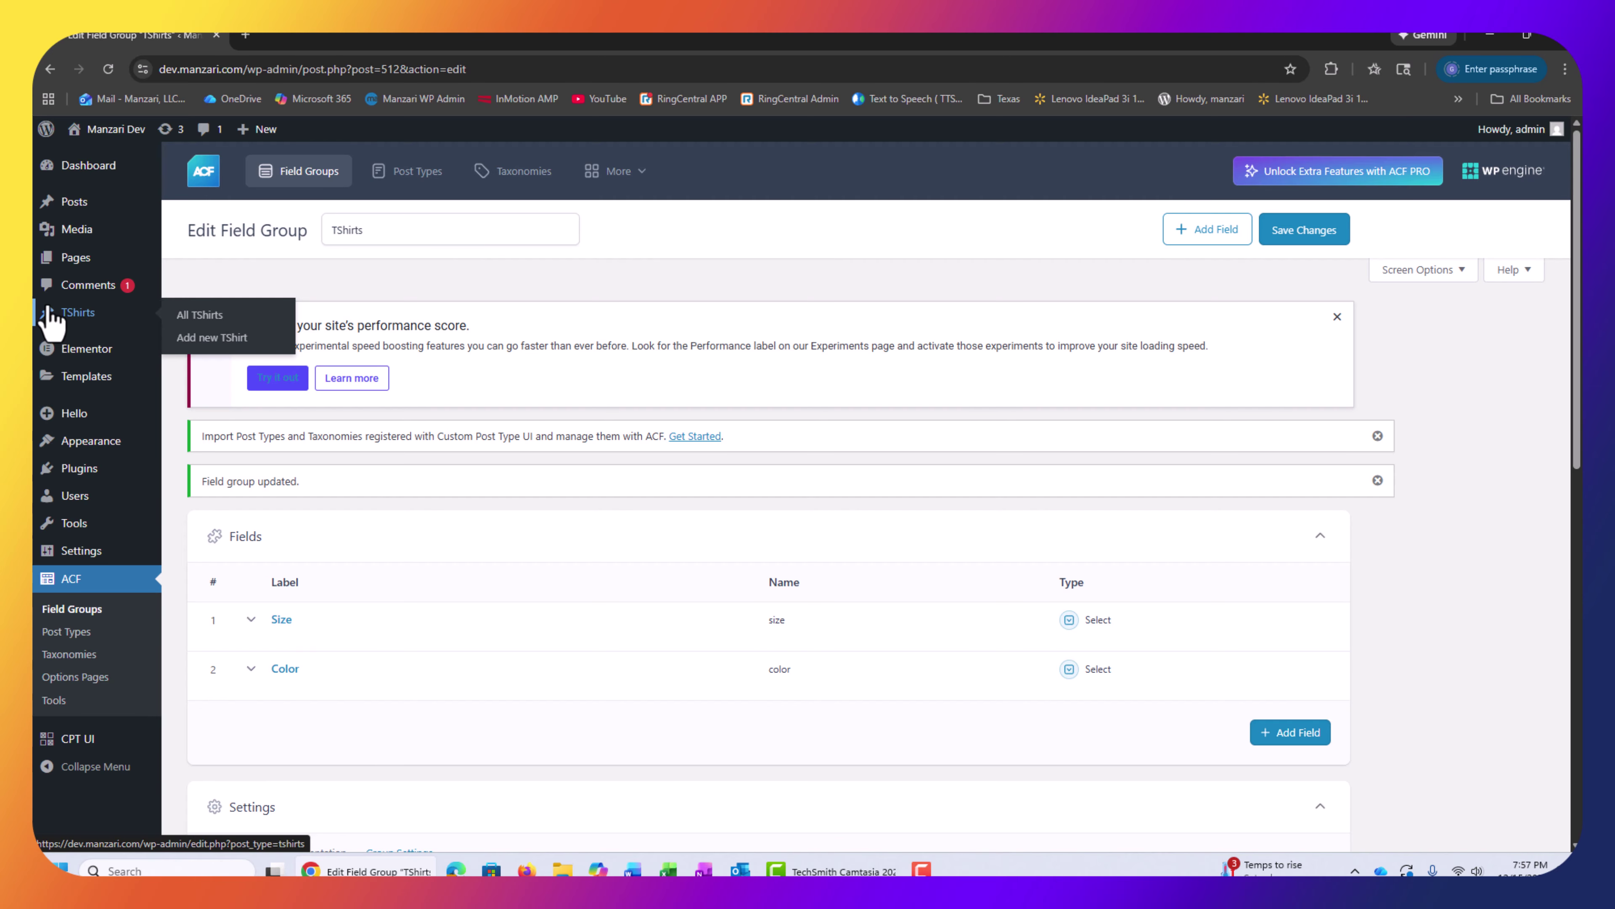
{"action": "left_click", "coordinate": [77, 318]}
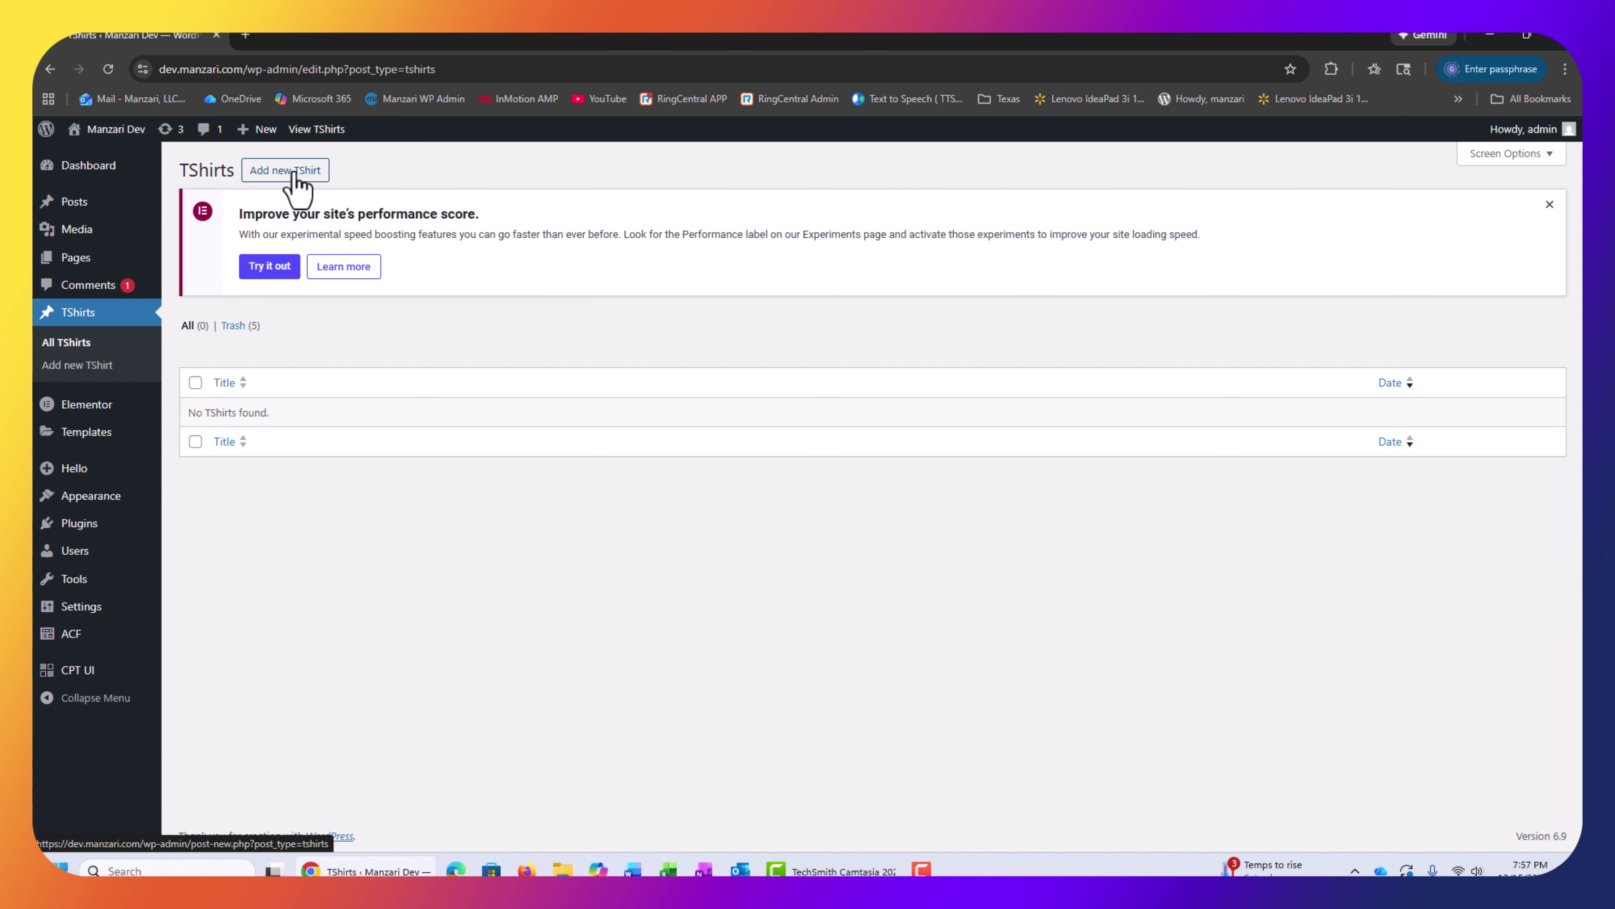
{"action": "left_click", "coordinate": [288, 178]}
{"action": "type", "text": "T"}
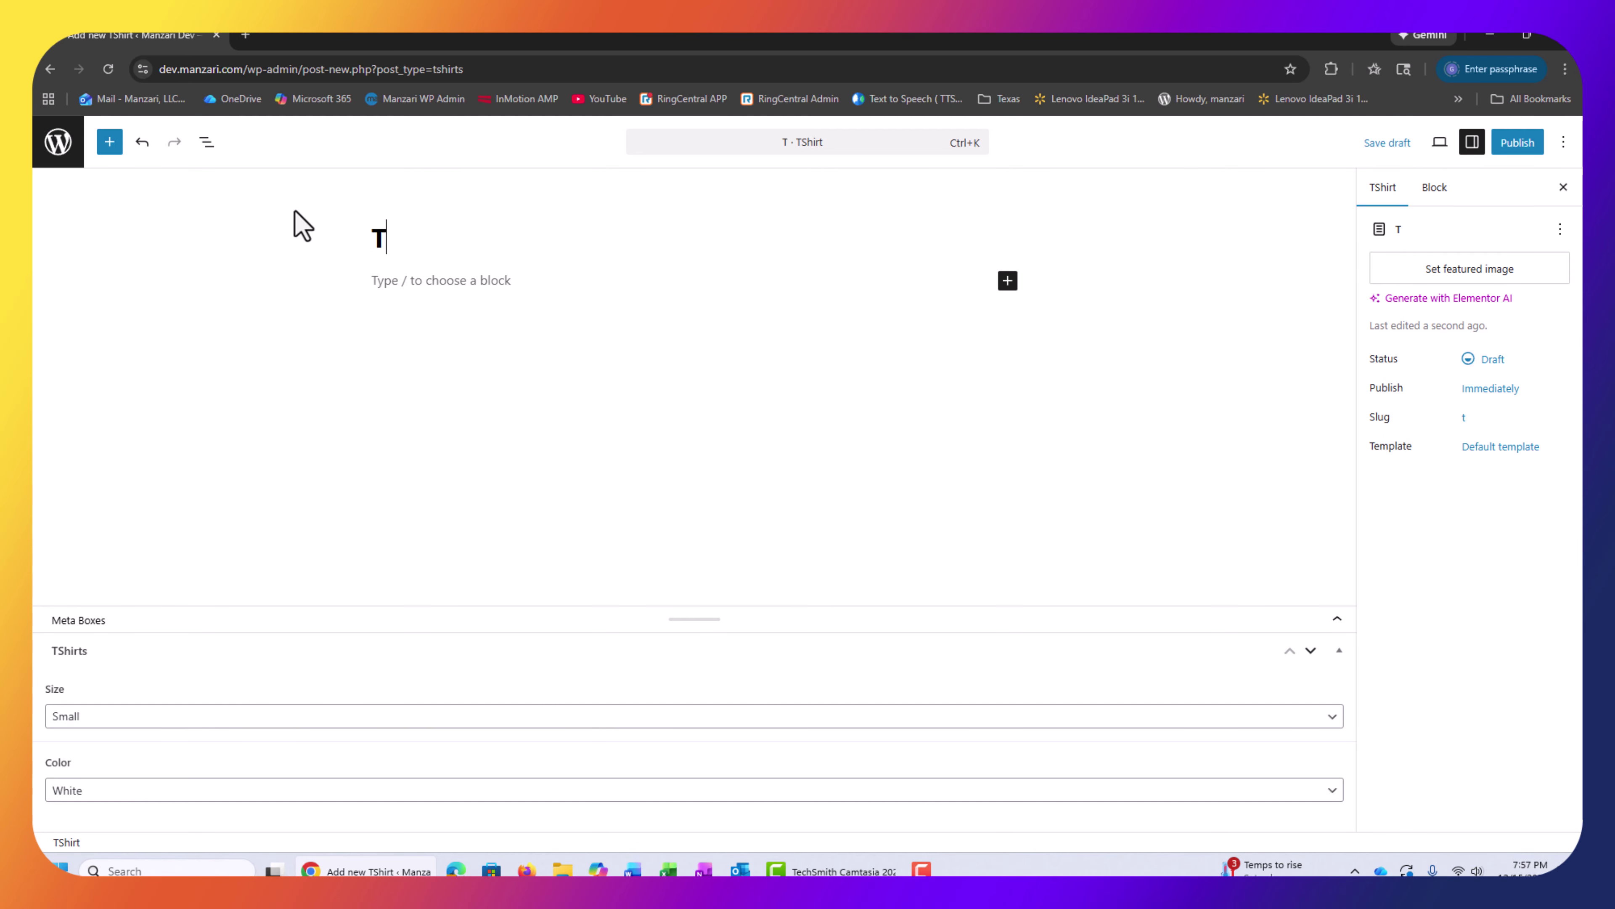
{"action": "type", "text": "Shirt 1"}
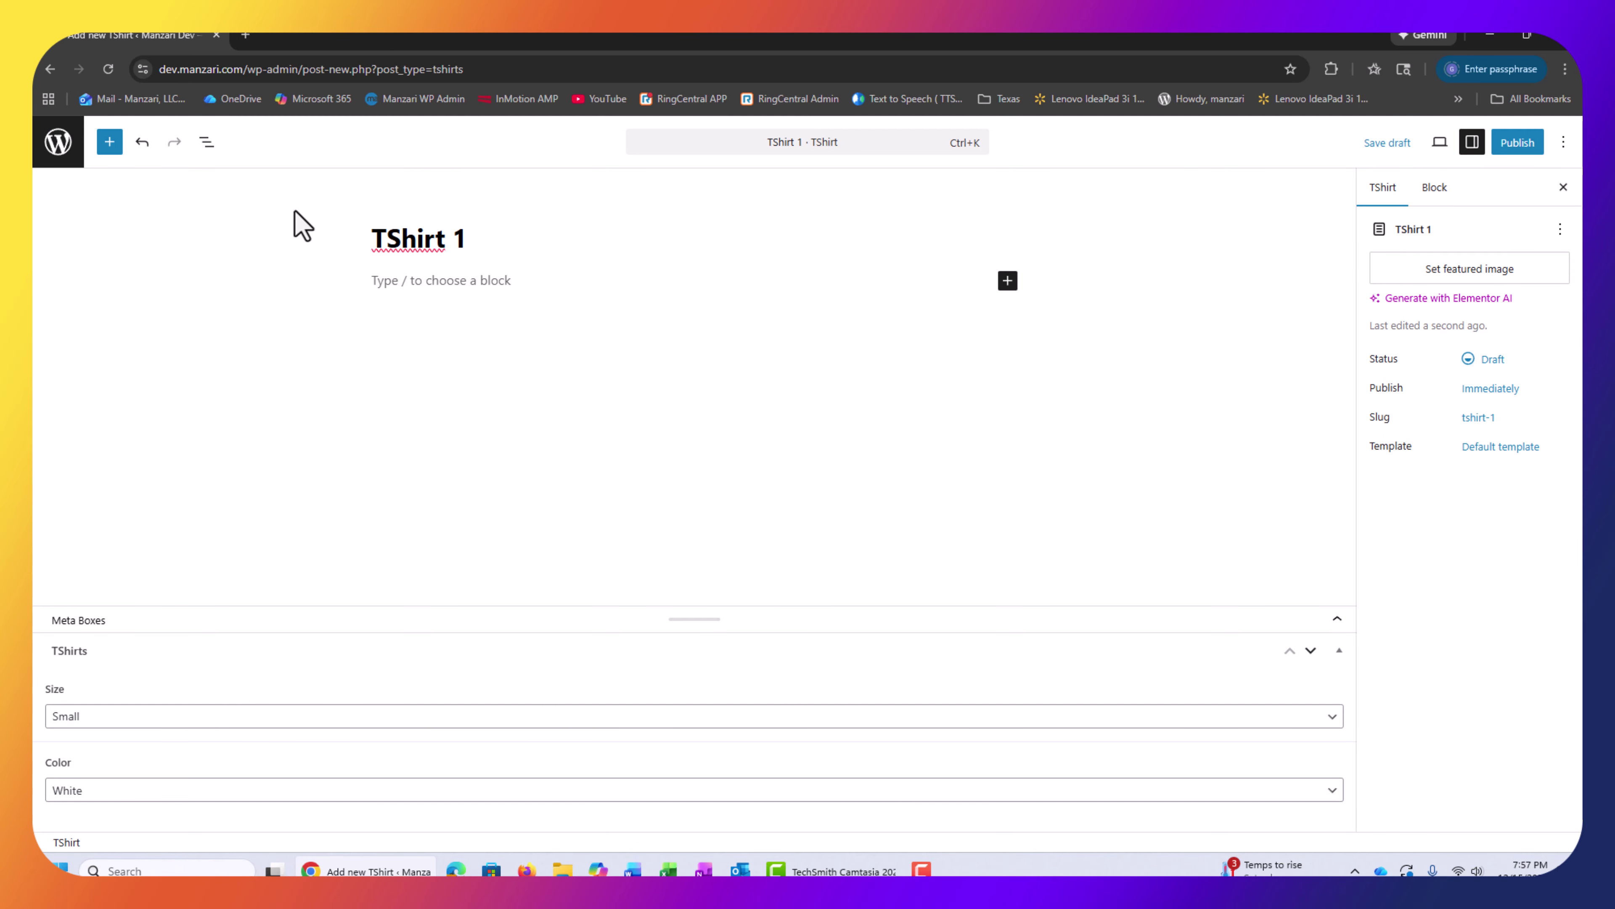
Set the t-shirt-yellow image as the featured image and enter "Tshirt description goes here" as the post's paragraph text
{"action": "left_click", "coordinate": [1451, 269]}
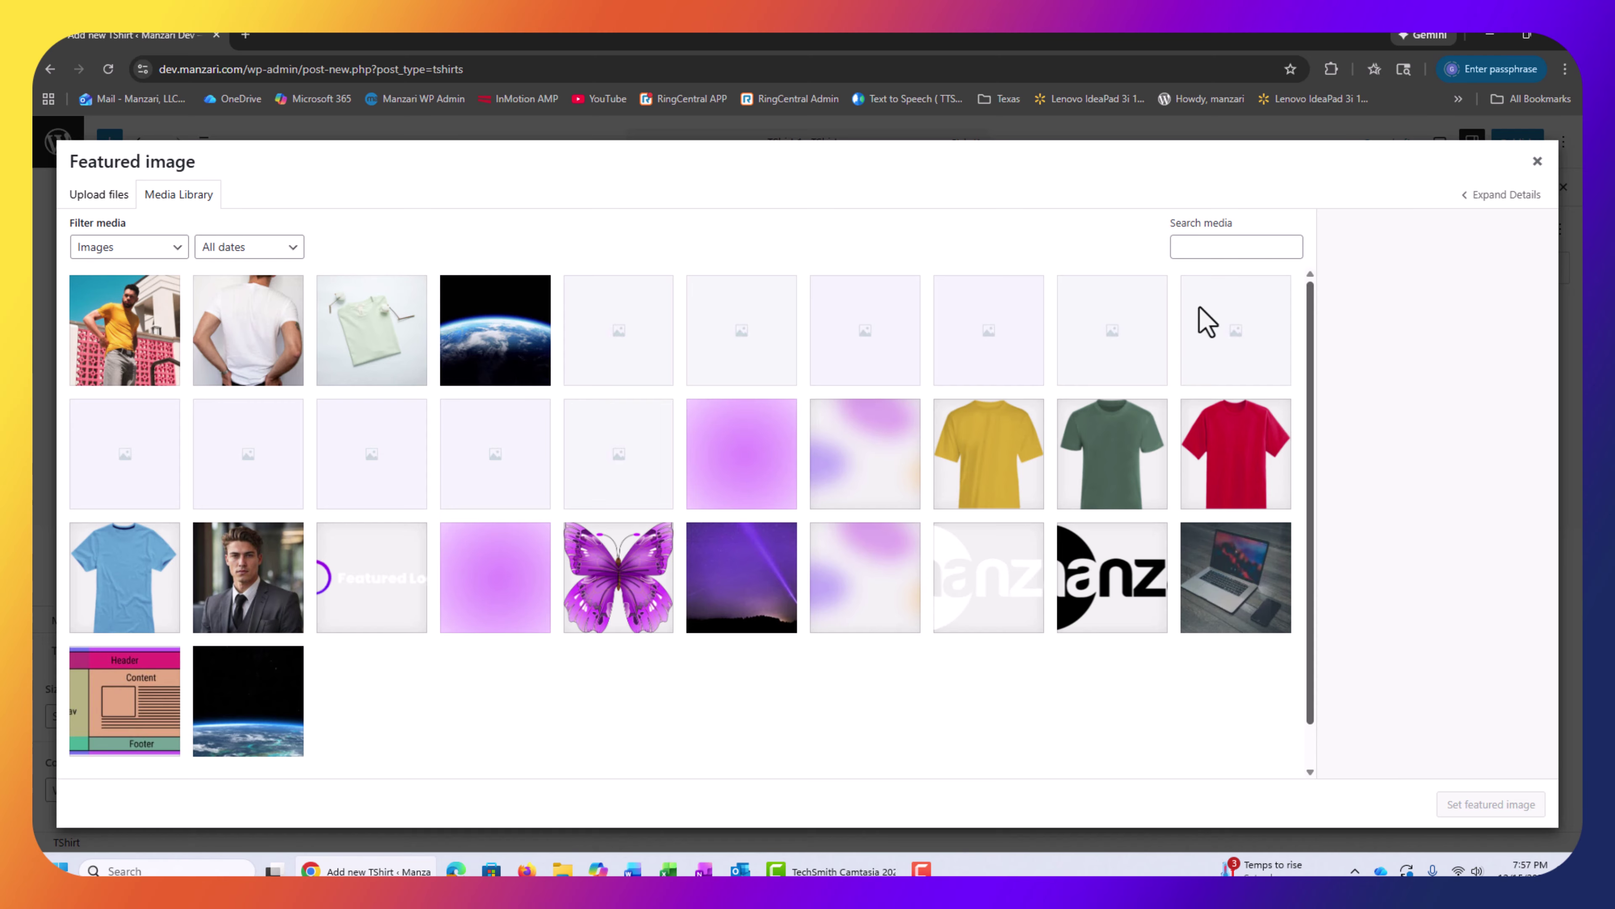
{"action": "left_click", "coordinate": [141, 367]}
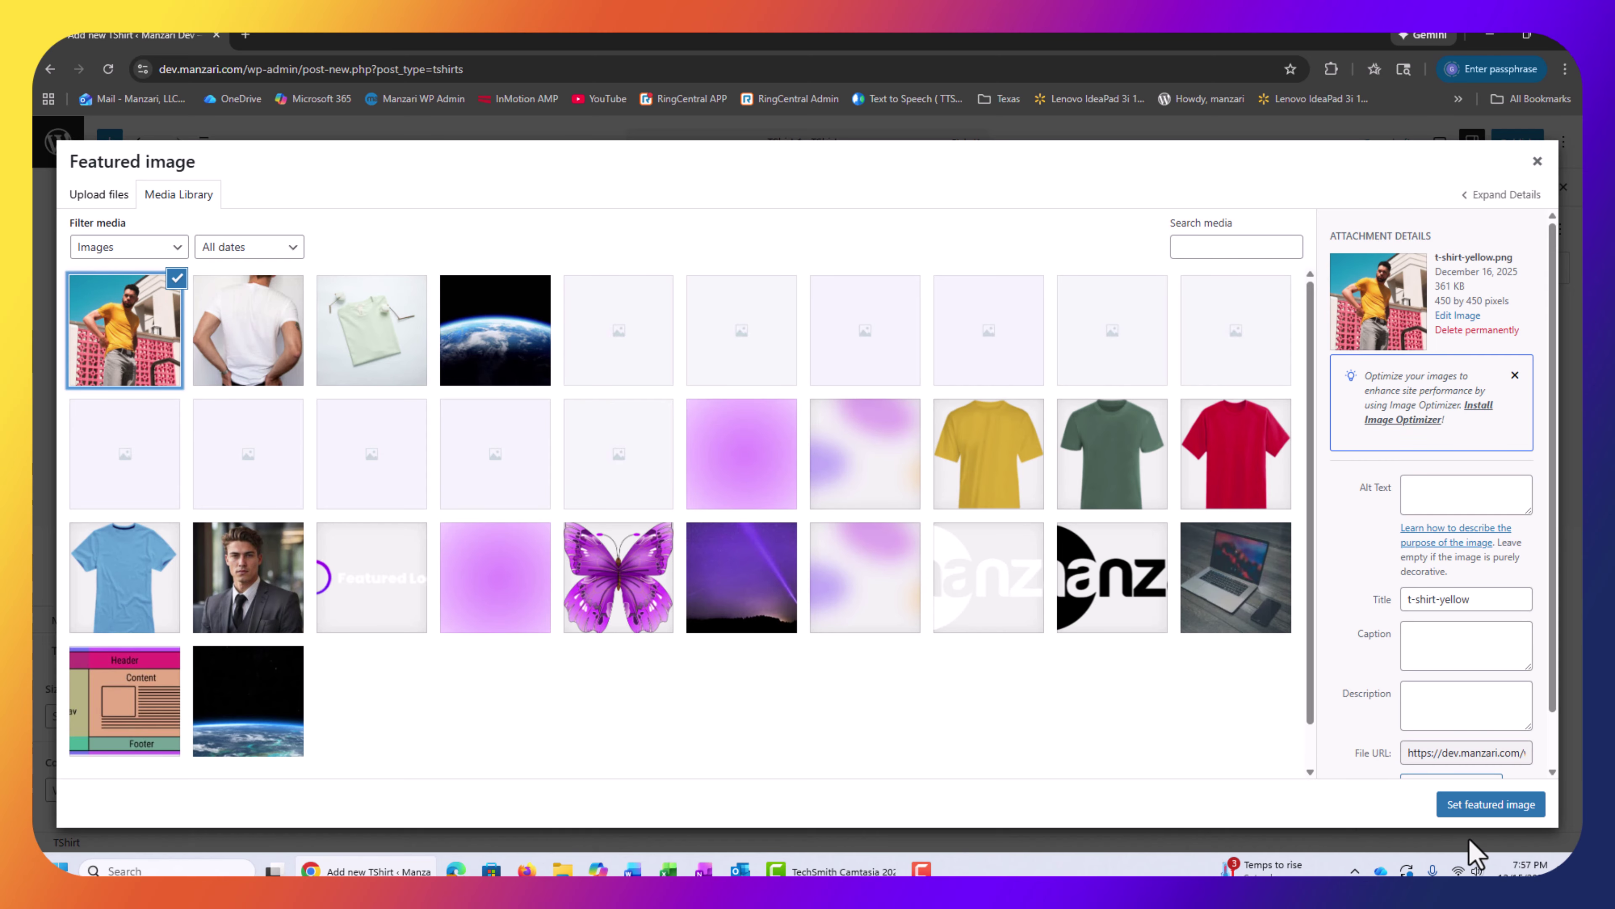
{"action": "left_click", "coordinate": [1485, 805]}
{"action": "left_click", "coordinate": [437, 277]}
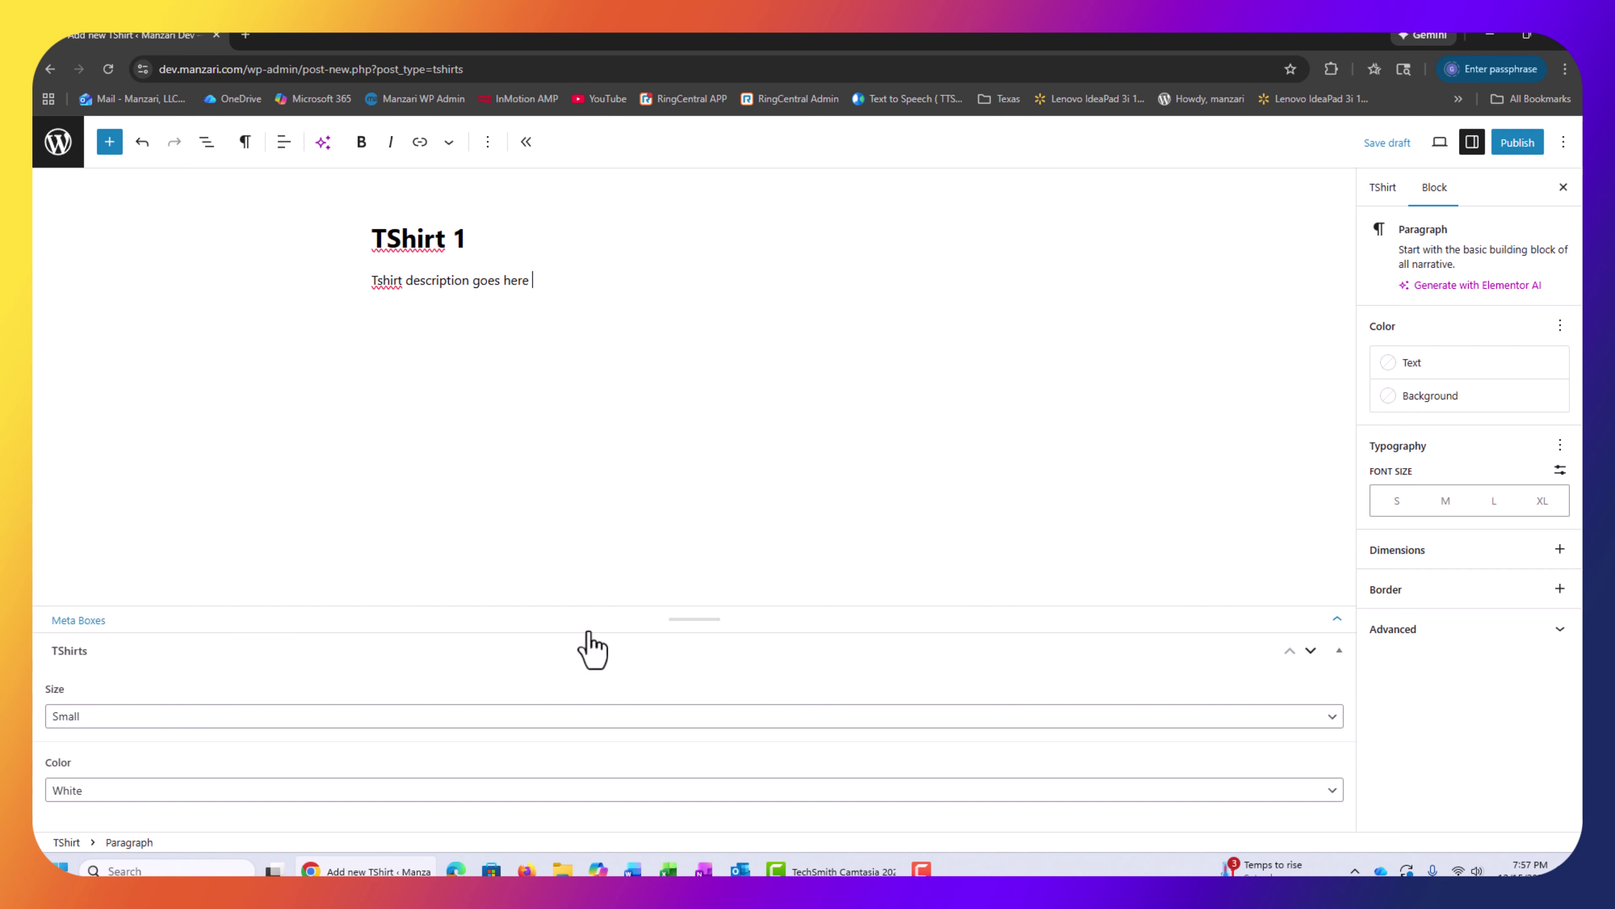
Set TShirt 1's Size field to Small and its Color field to Yellow, and publish the post
{"action": "left_click_drag", "start_coordinate": [696, 619], "coordinate": [672, 534]}
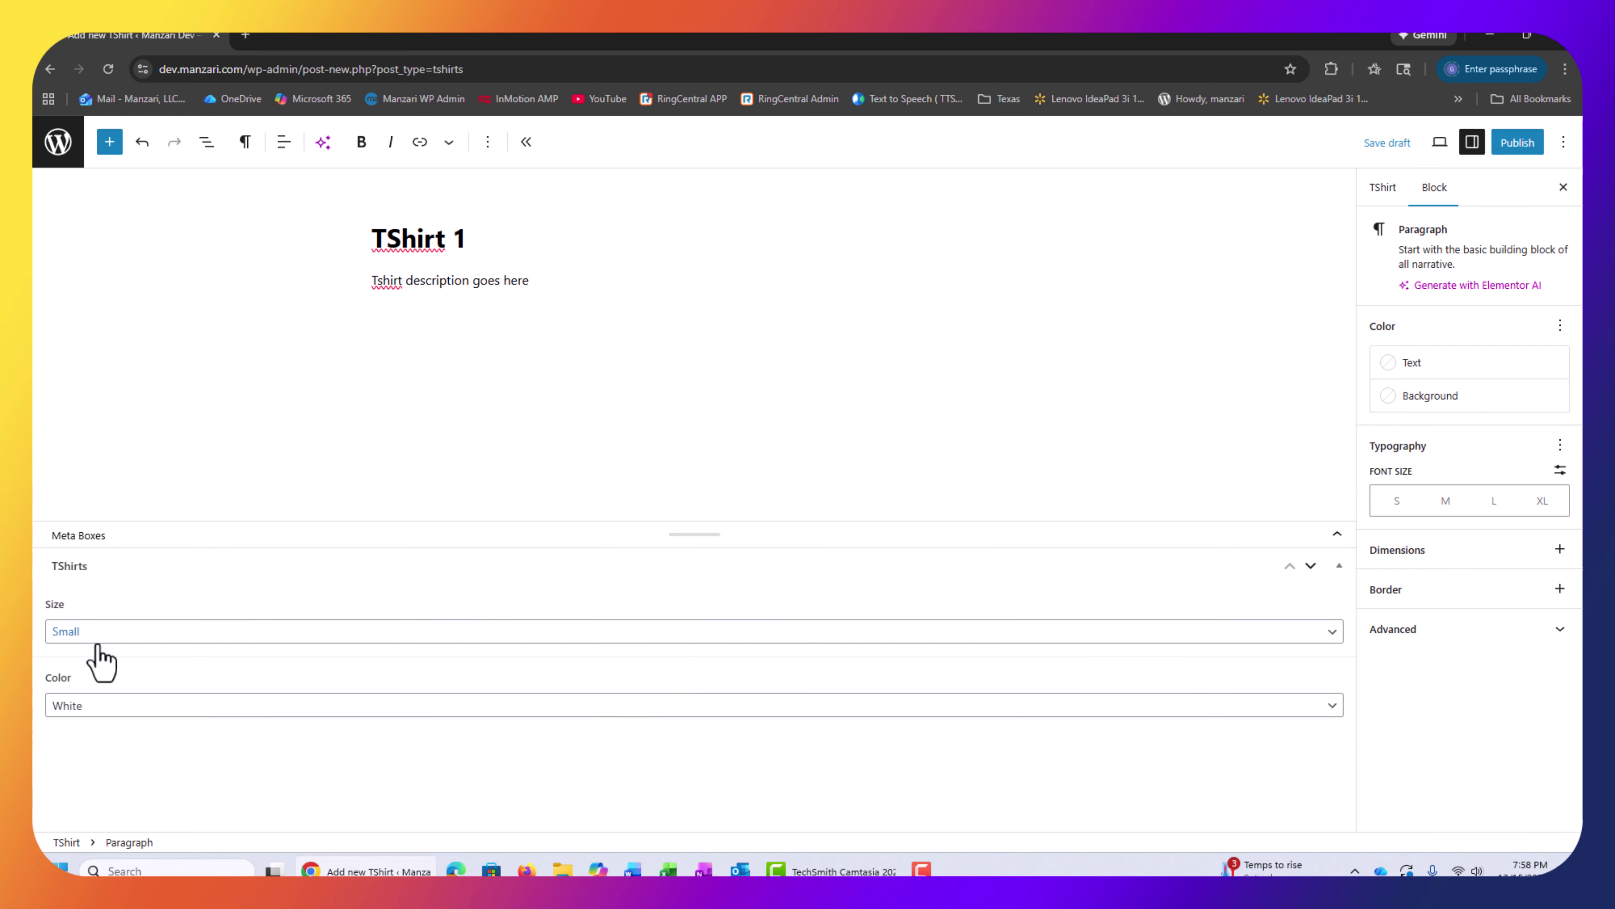
{"action": "left_click", "coordinate": [74, 633]}
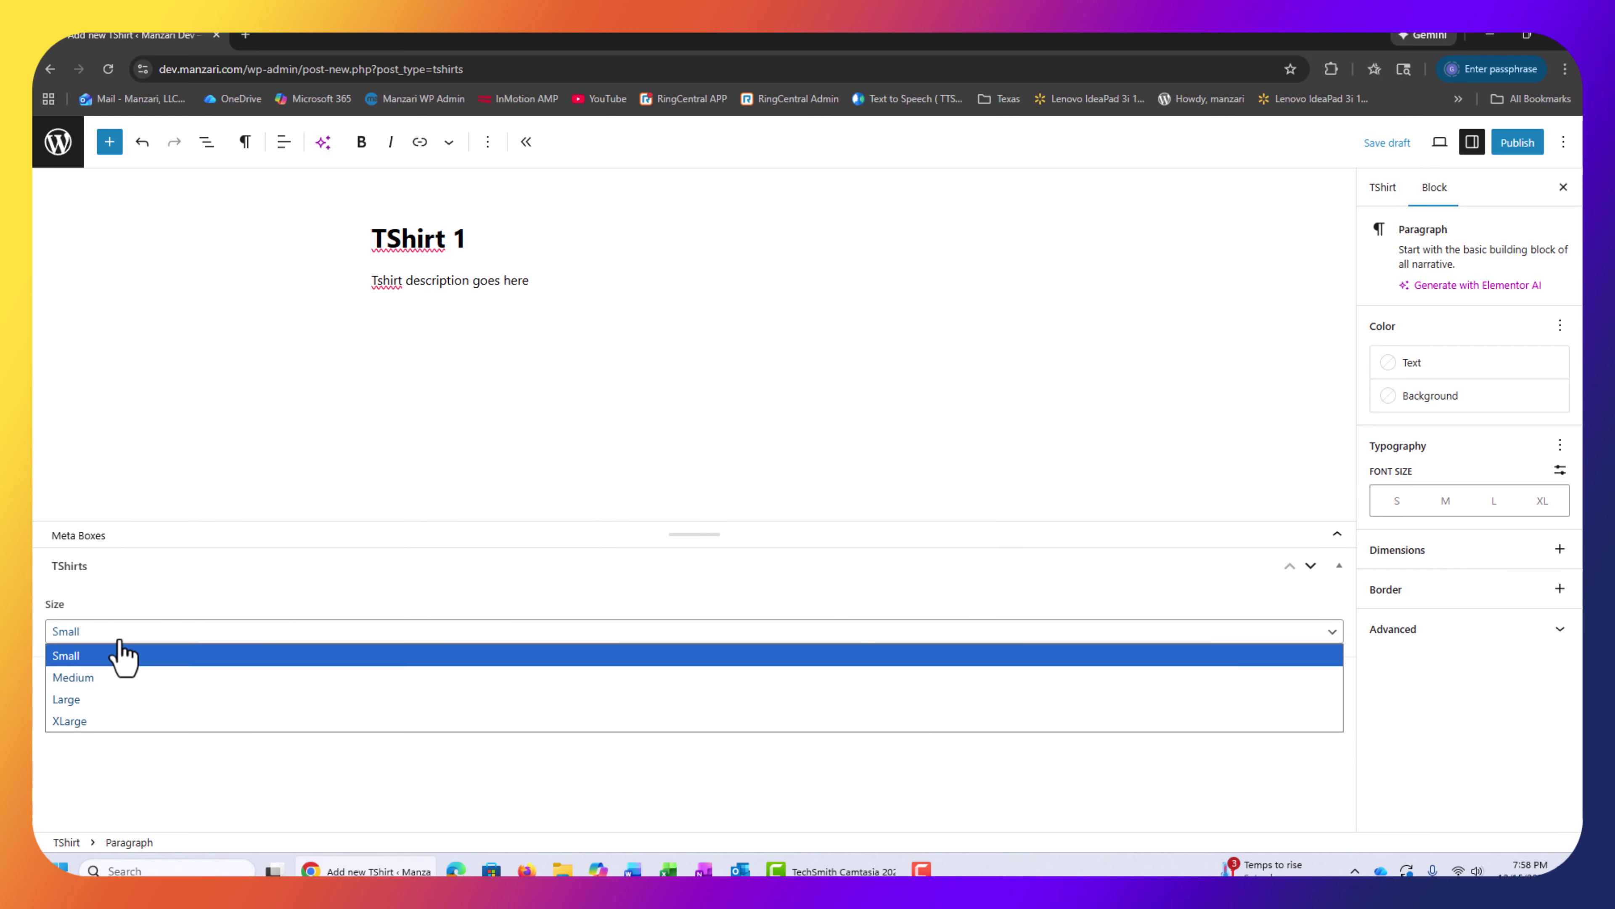
{"action": "left_click", "coordinate": [105, 661]}
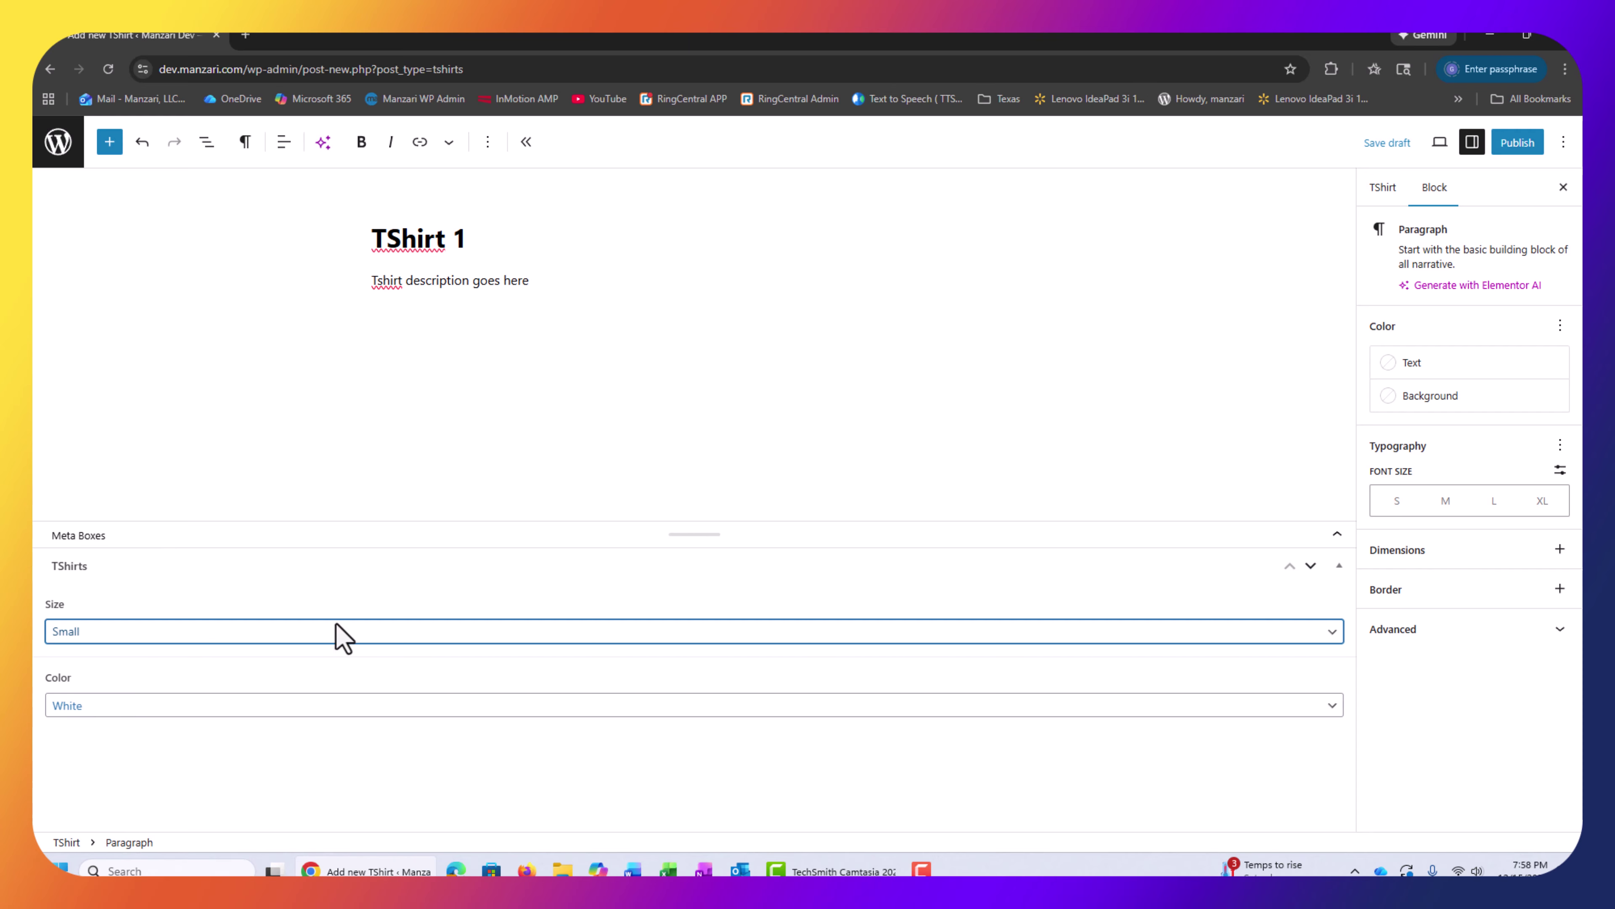
{"action": "left_click", "coordinate": [1384, 190]}
{"action": "mouse_move", "coordinate": [1482, 280]}
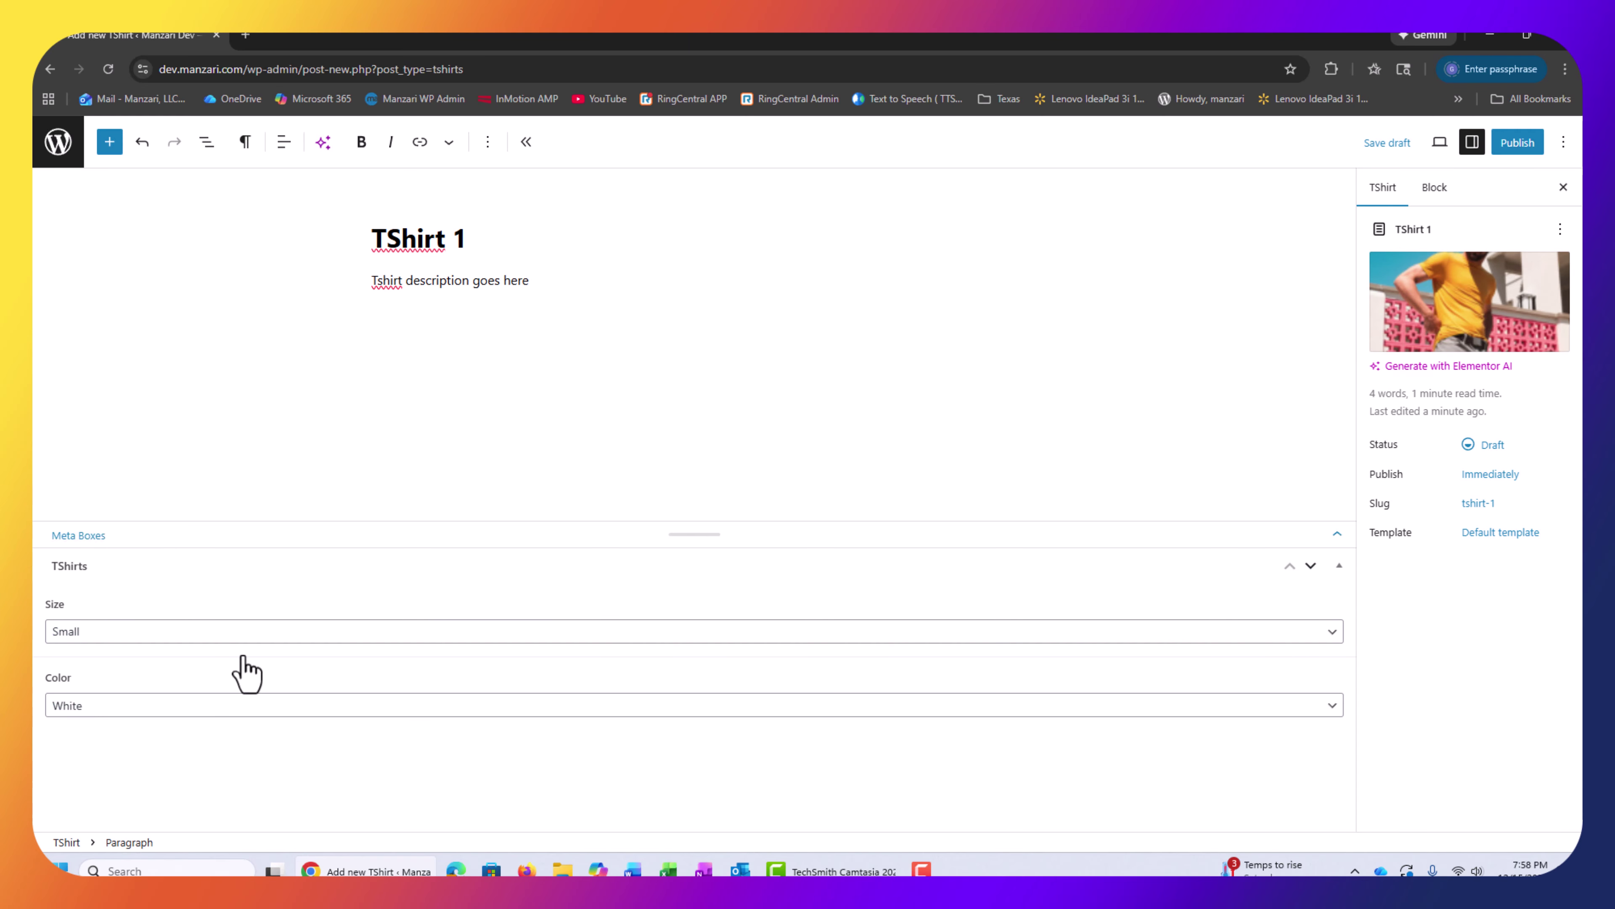
{"action": "left_click", "coordinate": [79, 707]}
{"action": "left_click", "coordinate": [114, 780]}
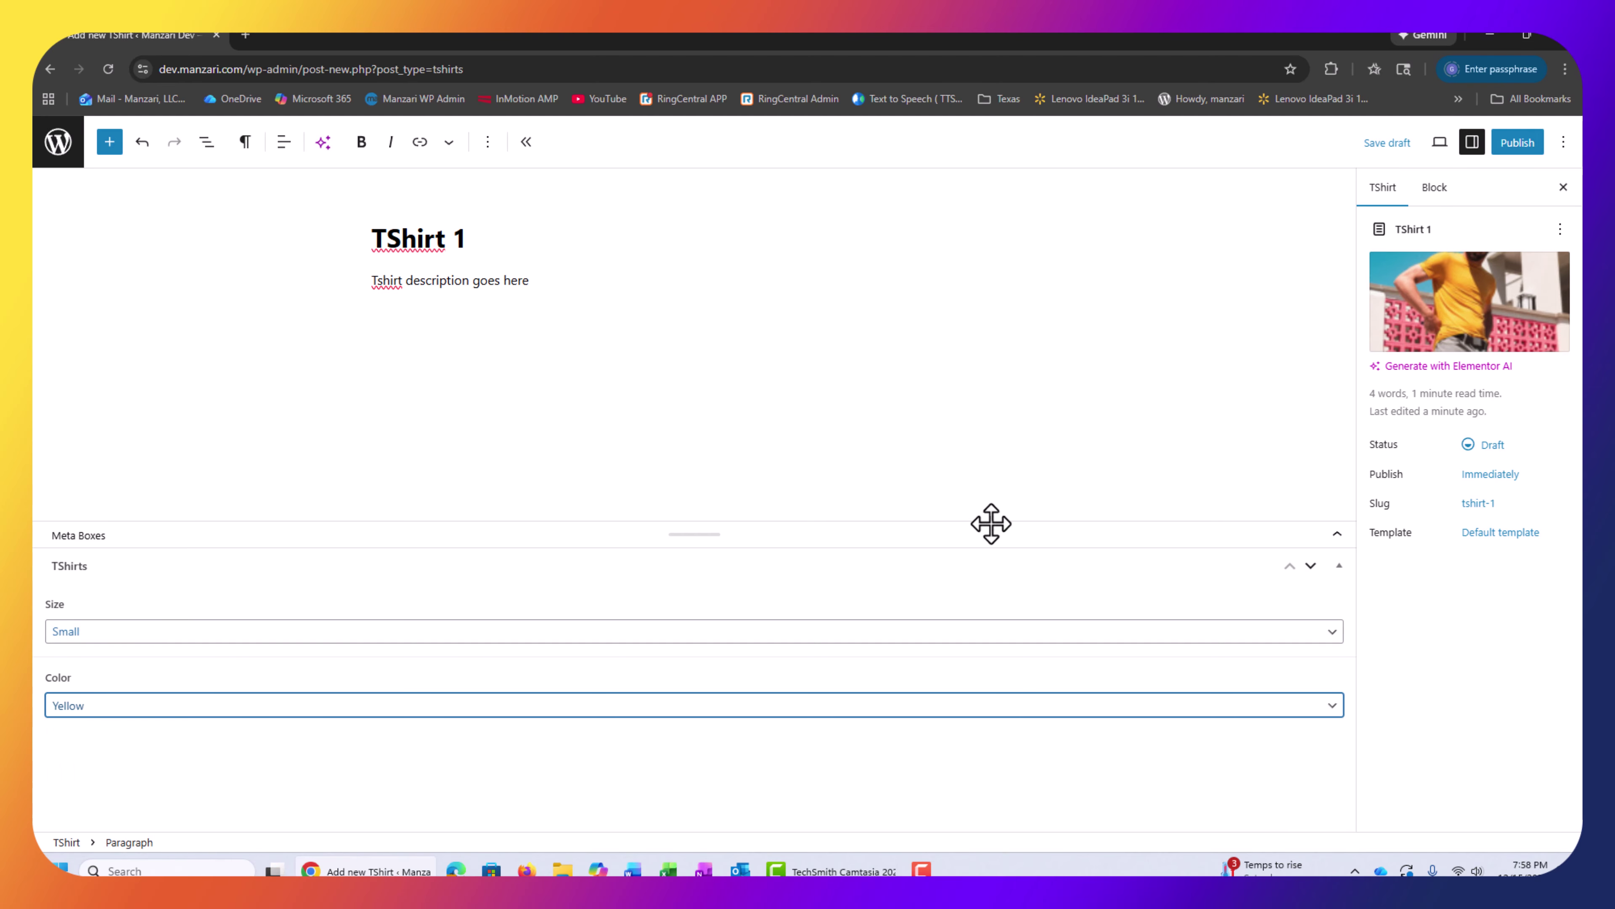
{"action": "left_click", "coordinate": [1522, 145]}
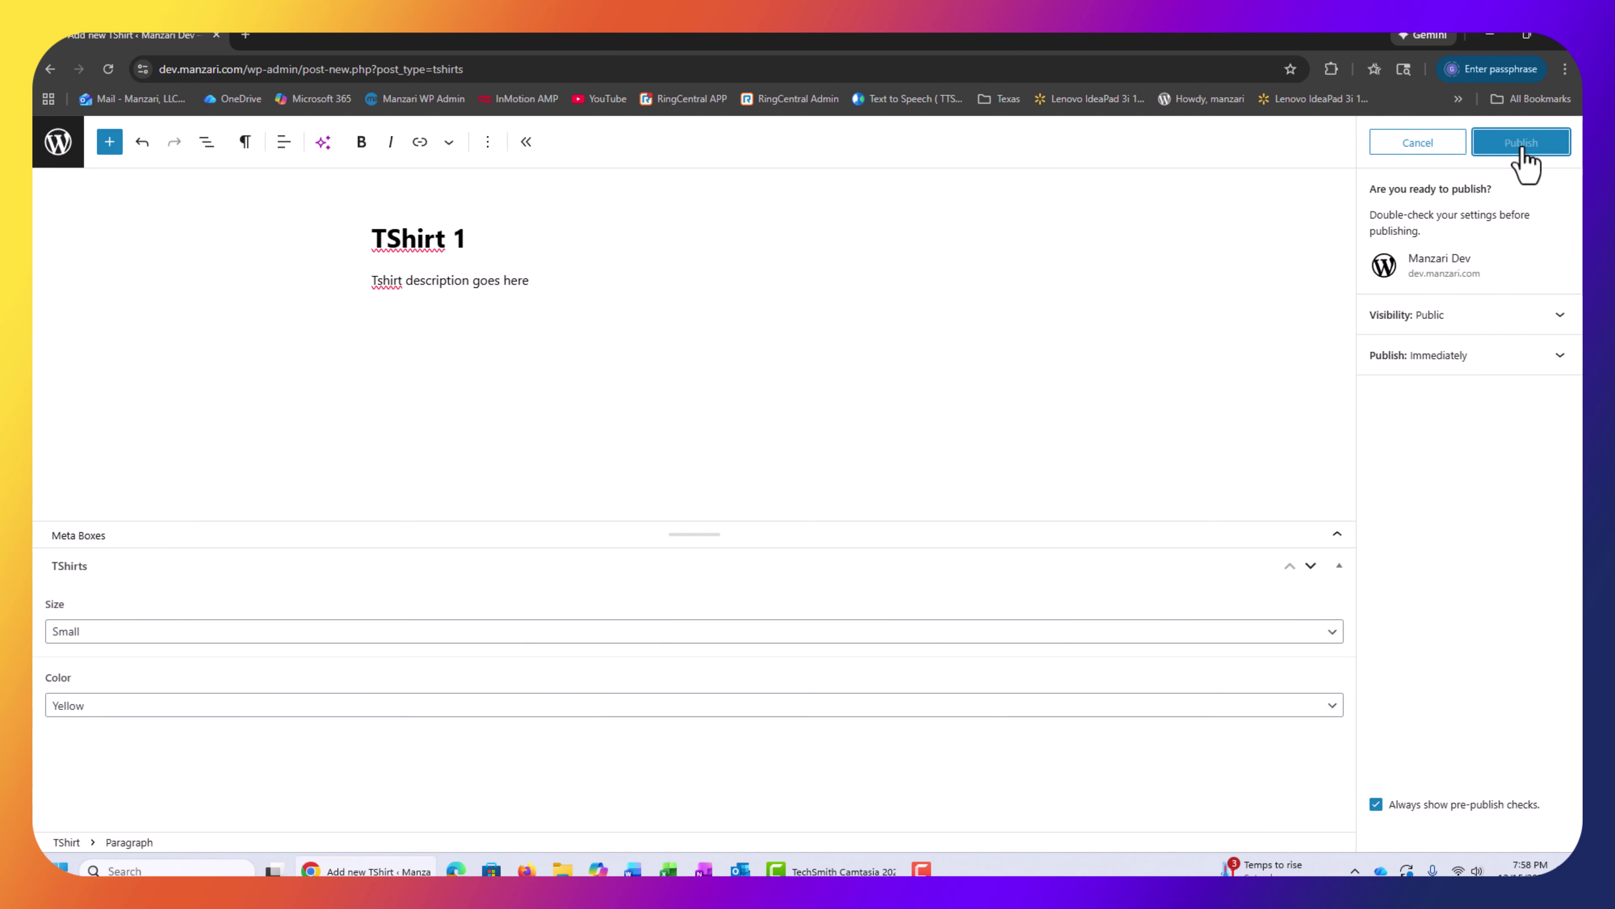
{"action": "left_click", "coordinate": [1521, 144]}
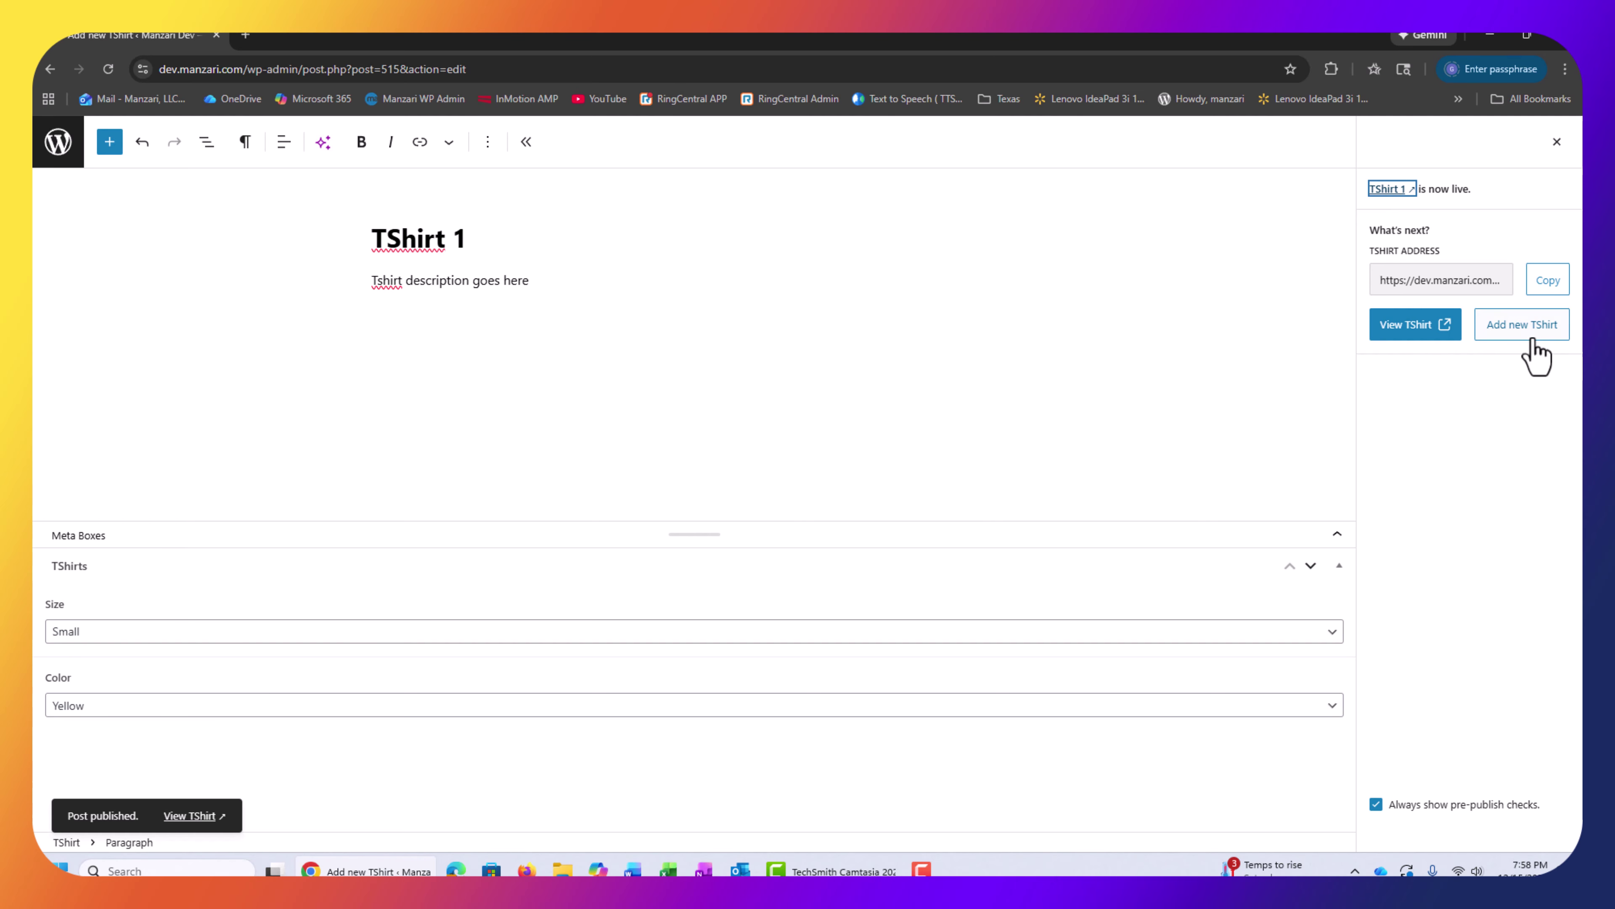
Add another new TShirt post with the title TShirt 2
{"action": "left_click", "coordinate": [1554, 349]}
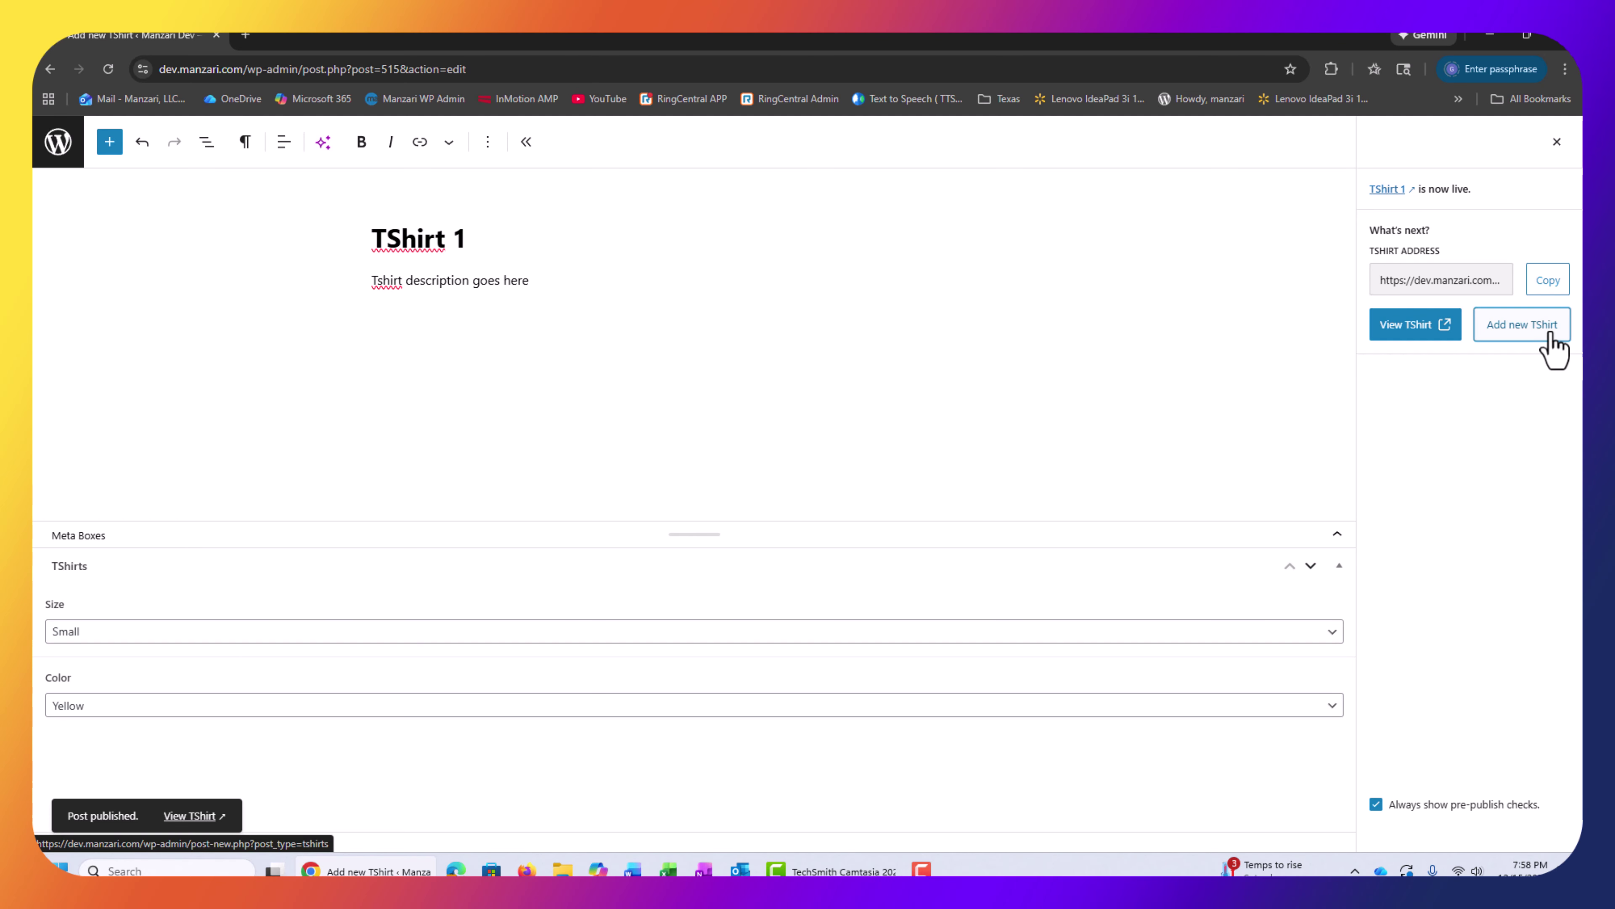
{"action": "left_click", "coordinate": [415, 253]}
{"action": "type", "text": "T"}
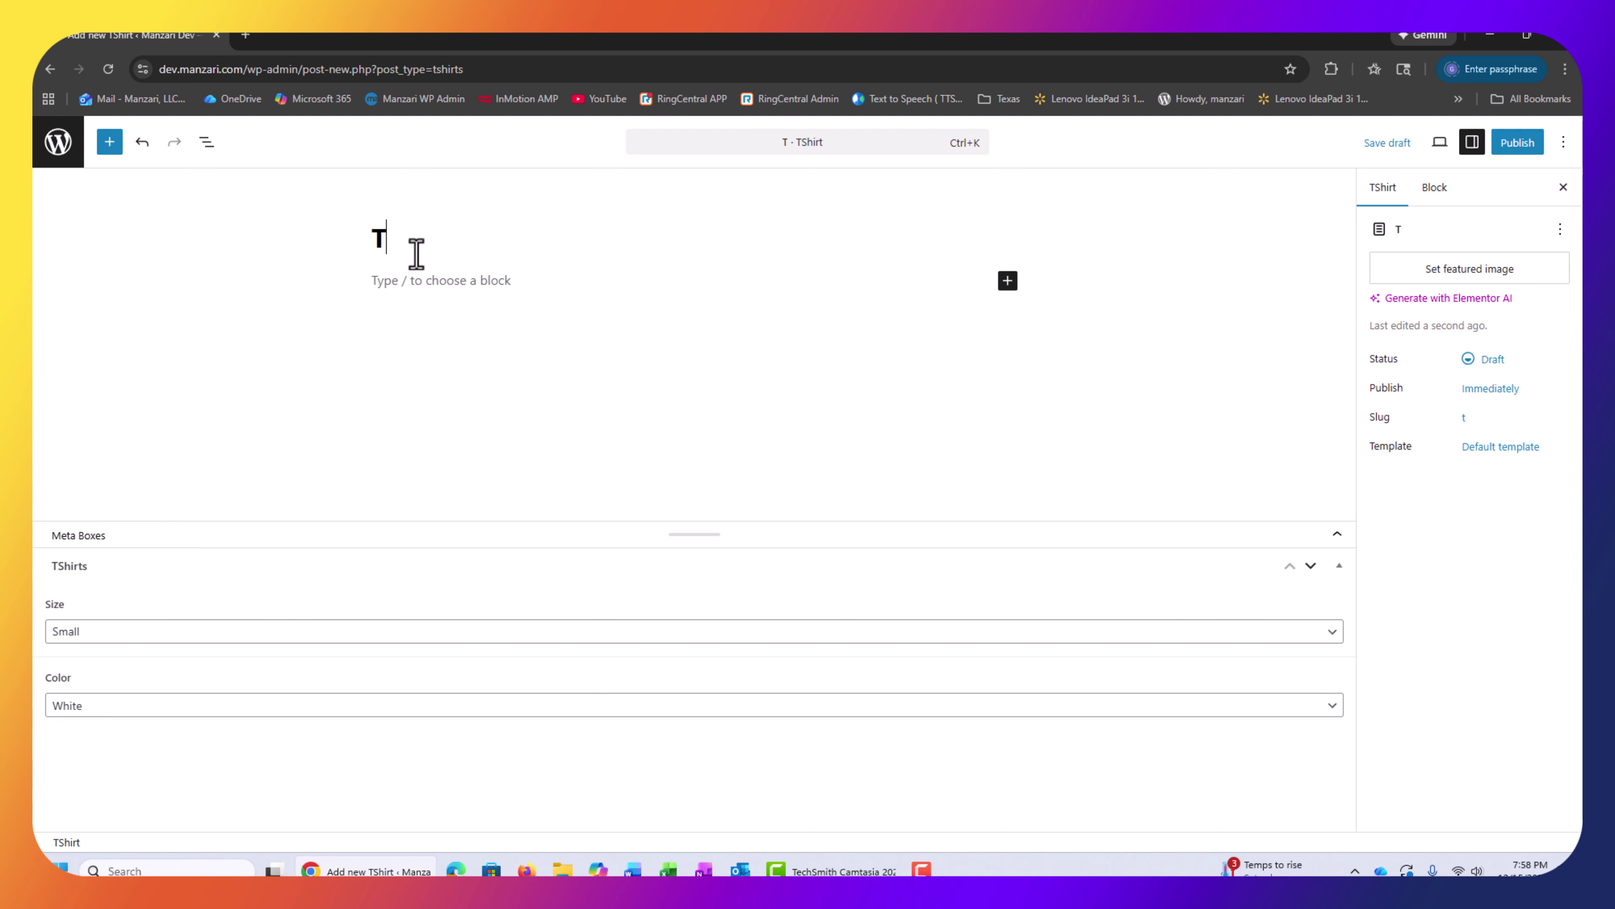
{"action": "type", "text": "Shirt 2"}
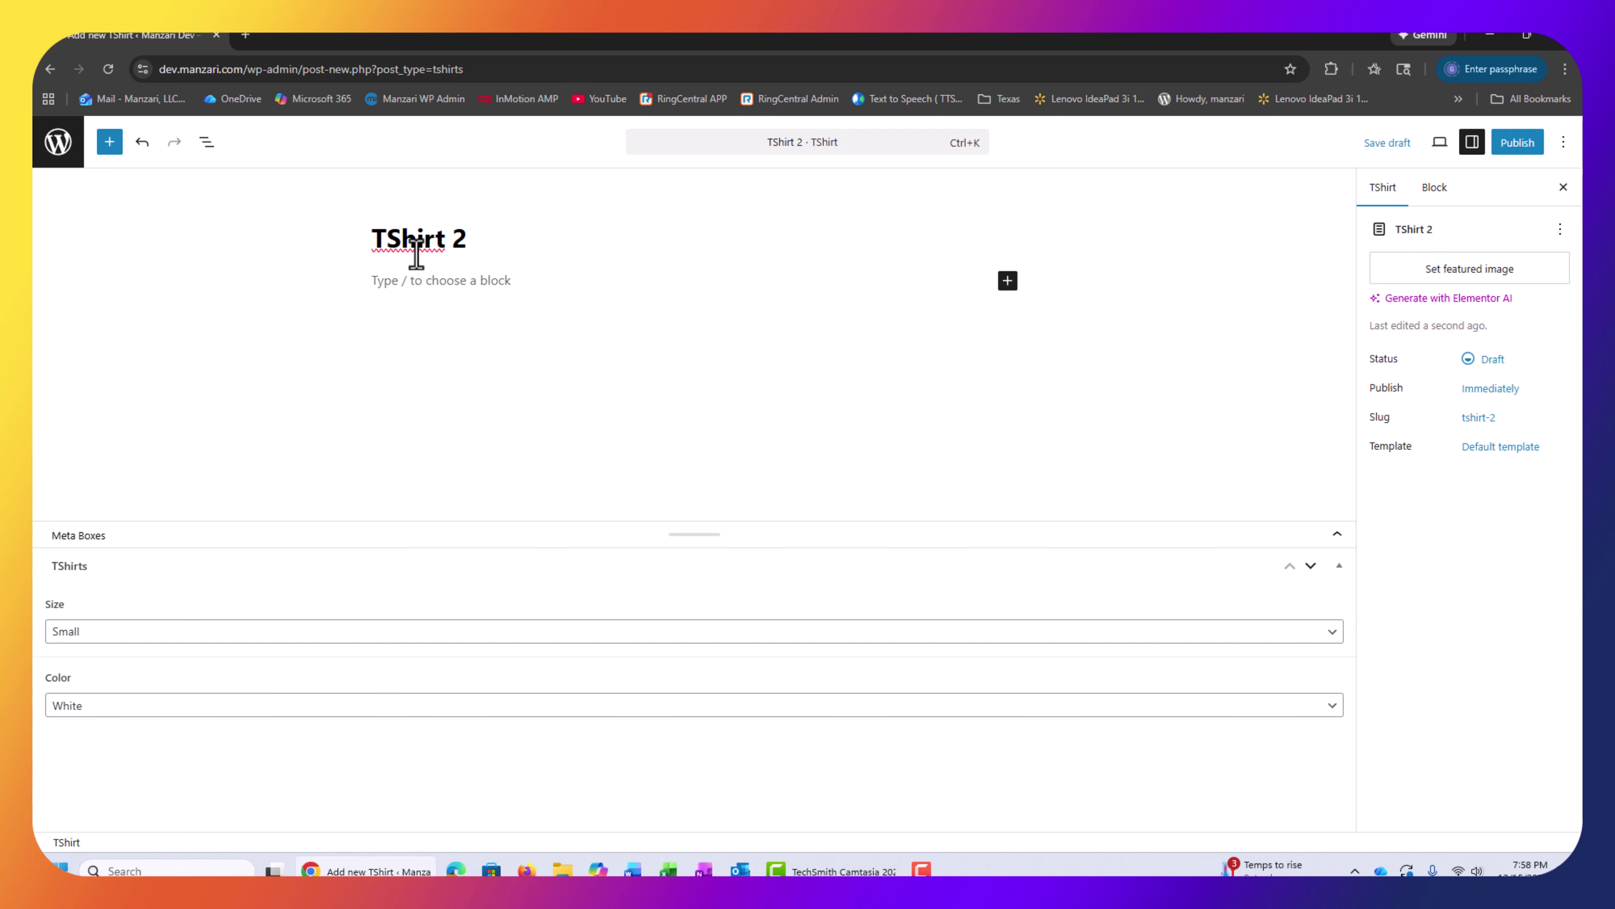
Set TShirt 2's Size field to Medium and use the t-shirt-white image as its featured image
{"action": "left_click", "coordinate": [90, 631]}
{"action": "left_click", "coordinate": [100, 682]}
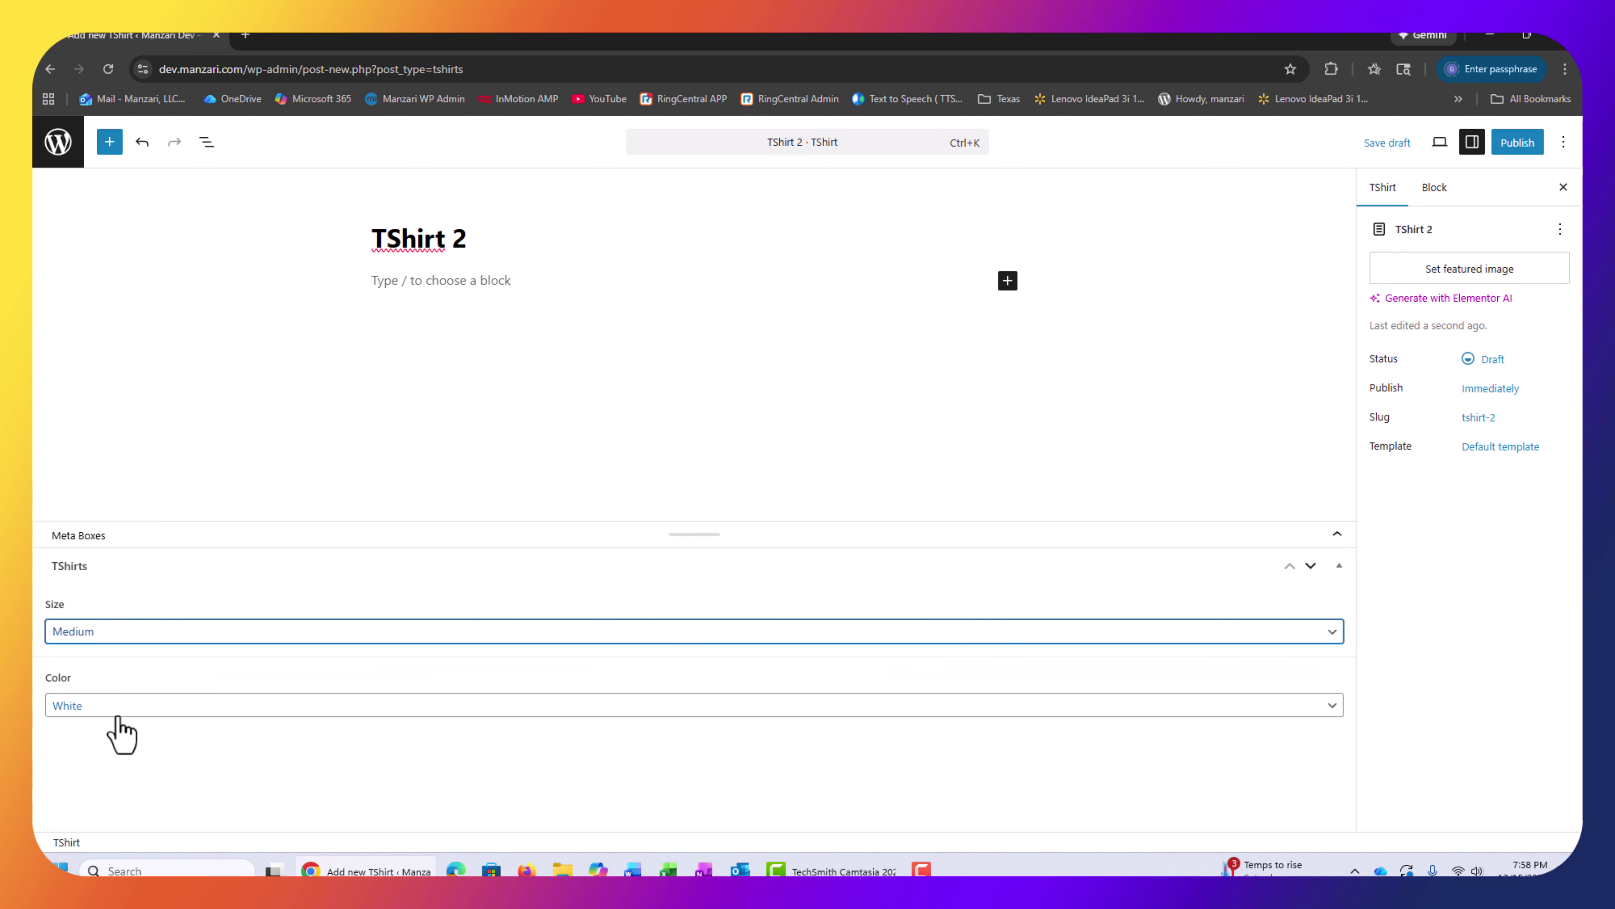
{"action": "left_click", "coordinate": [118, 713]}
{"action": "left_click", "coordinate": [1454, 271]}
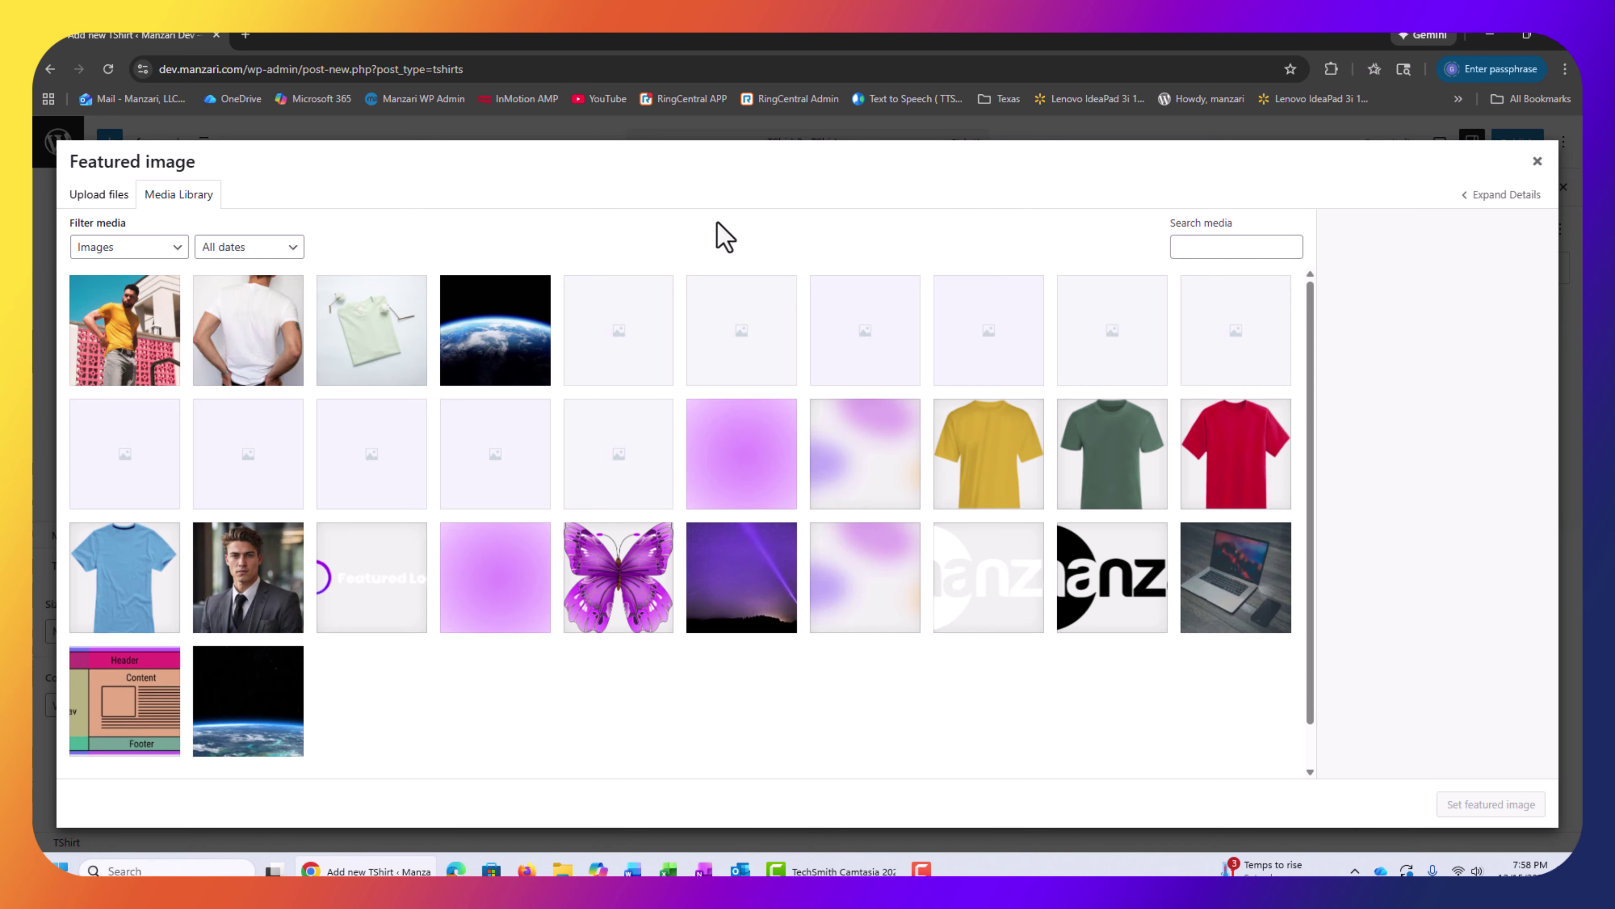
{"action": "left_click", "coordinate": [274, 337]}
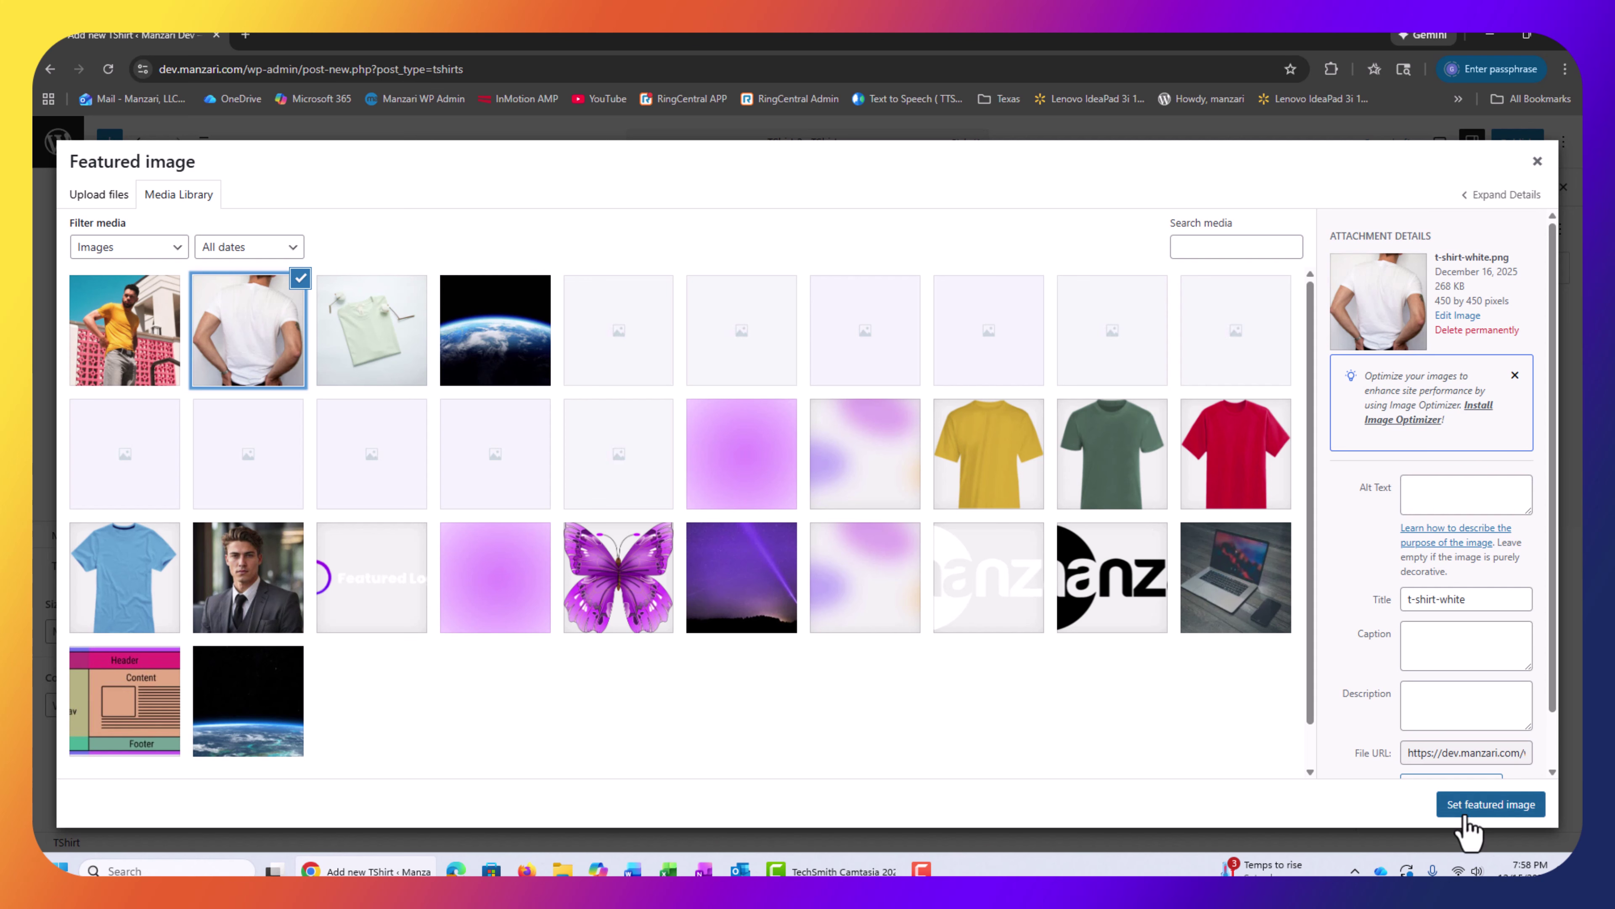
{"action": "left_click", "coordinate": [1488, 805]}
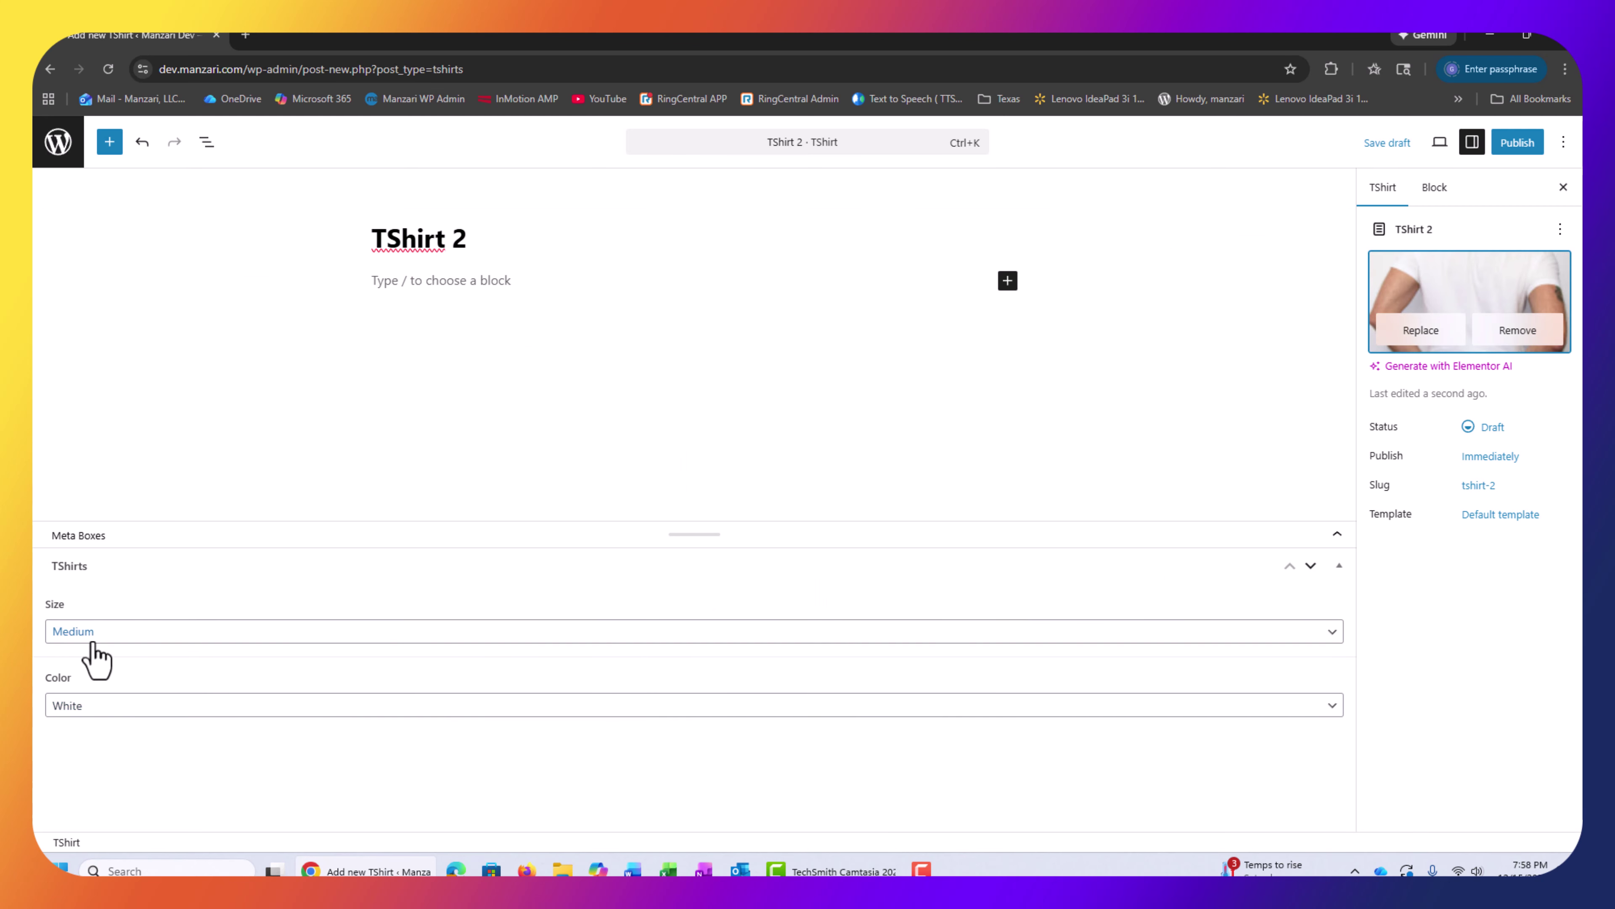
Publish the TShirt 2 post with Medium as its Size and White as its Color
{"action": "left_click", "coordinate": [94, 640]}
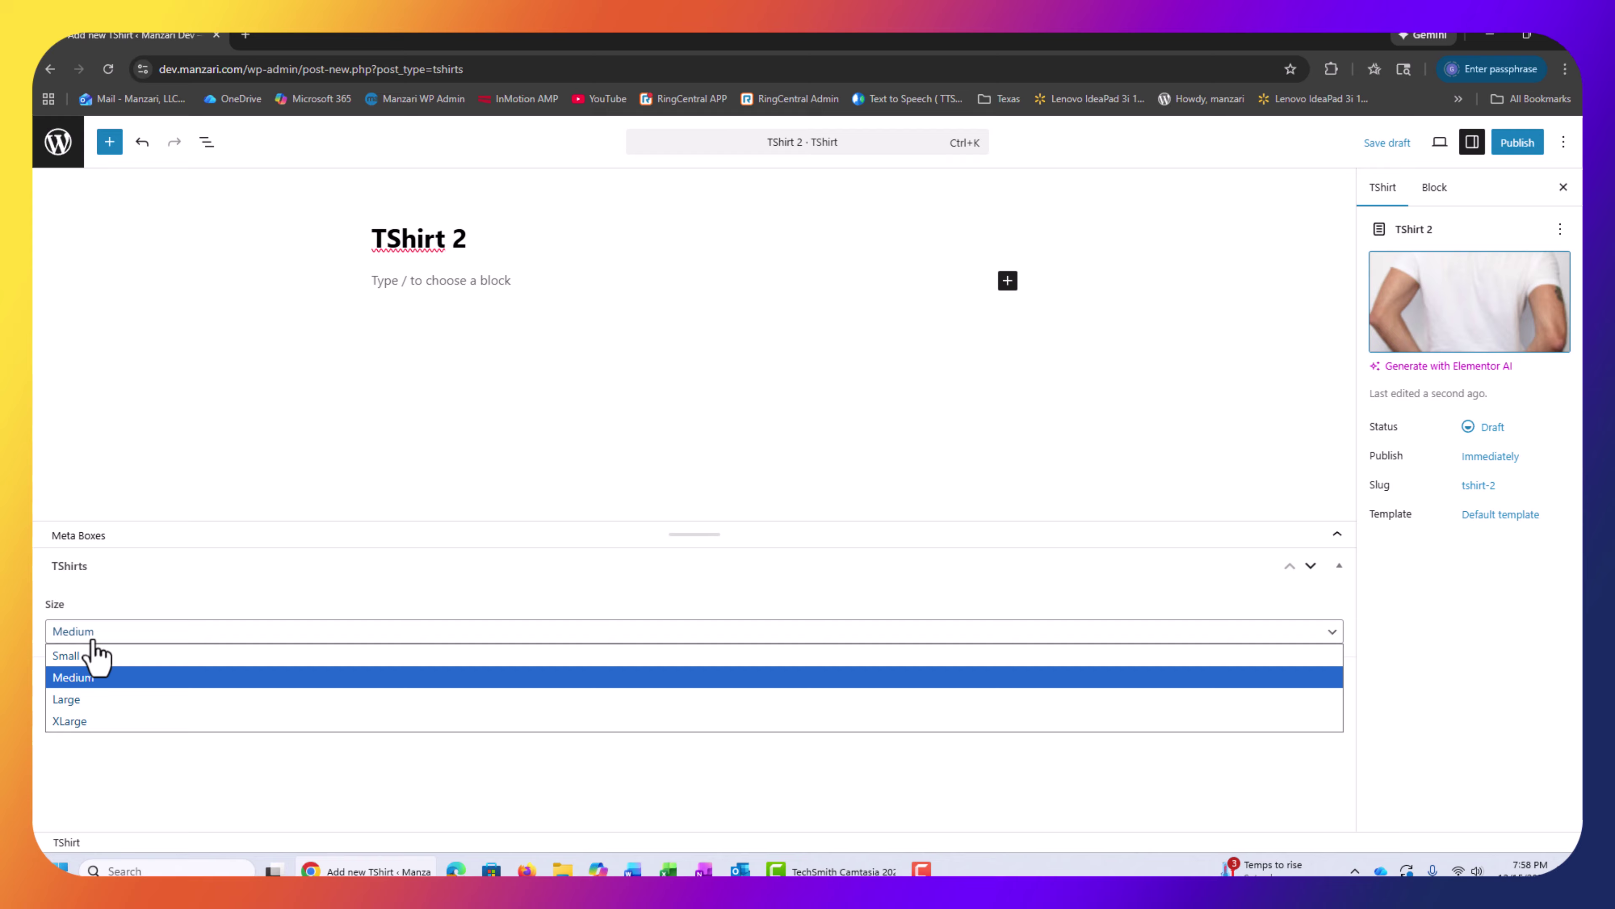
{"action": "left_click", "coordinate": [99, 678]}
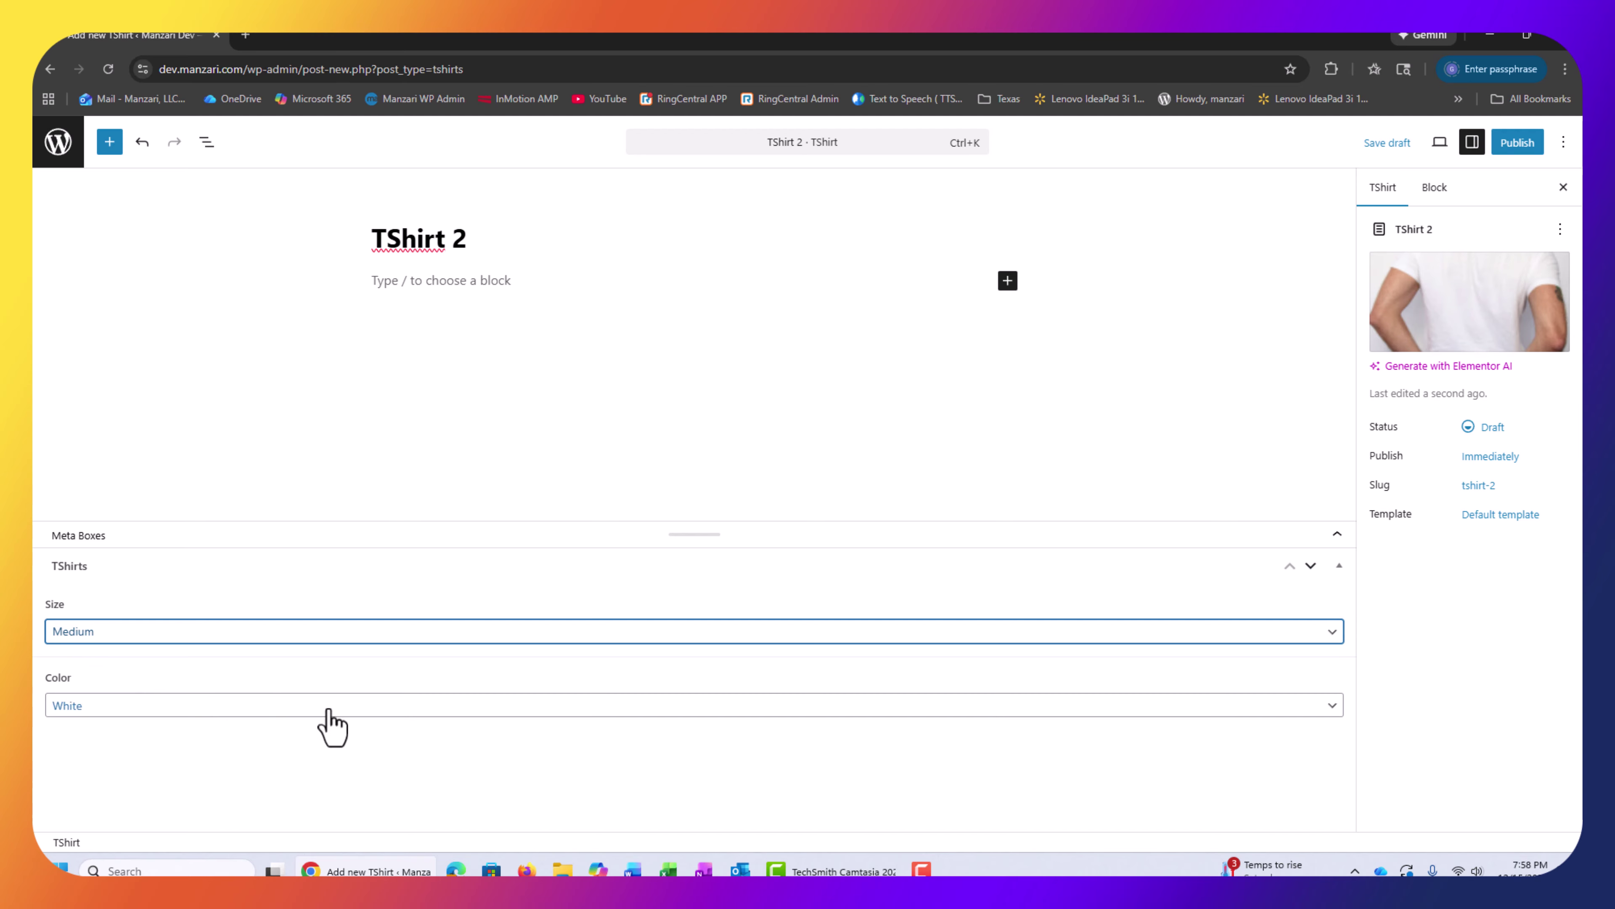
{"action": "left_click", "coordinate": [1515, 155]}
{"action": "left_click", "coordinate": [1517, 152]}
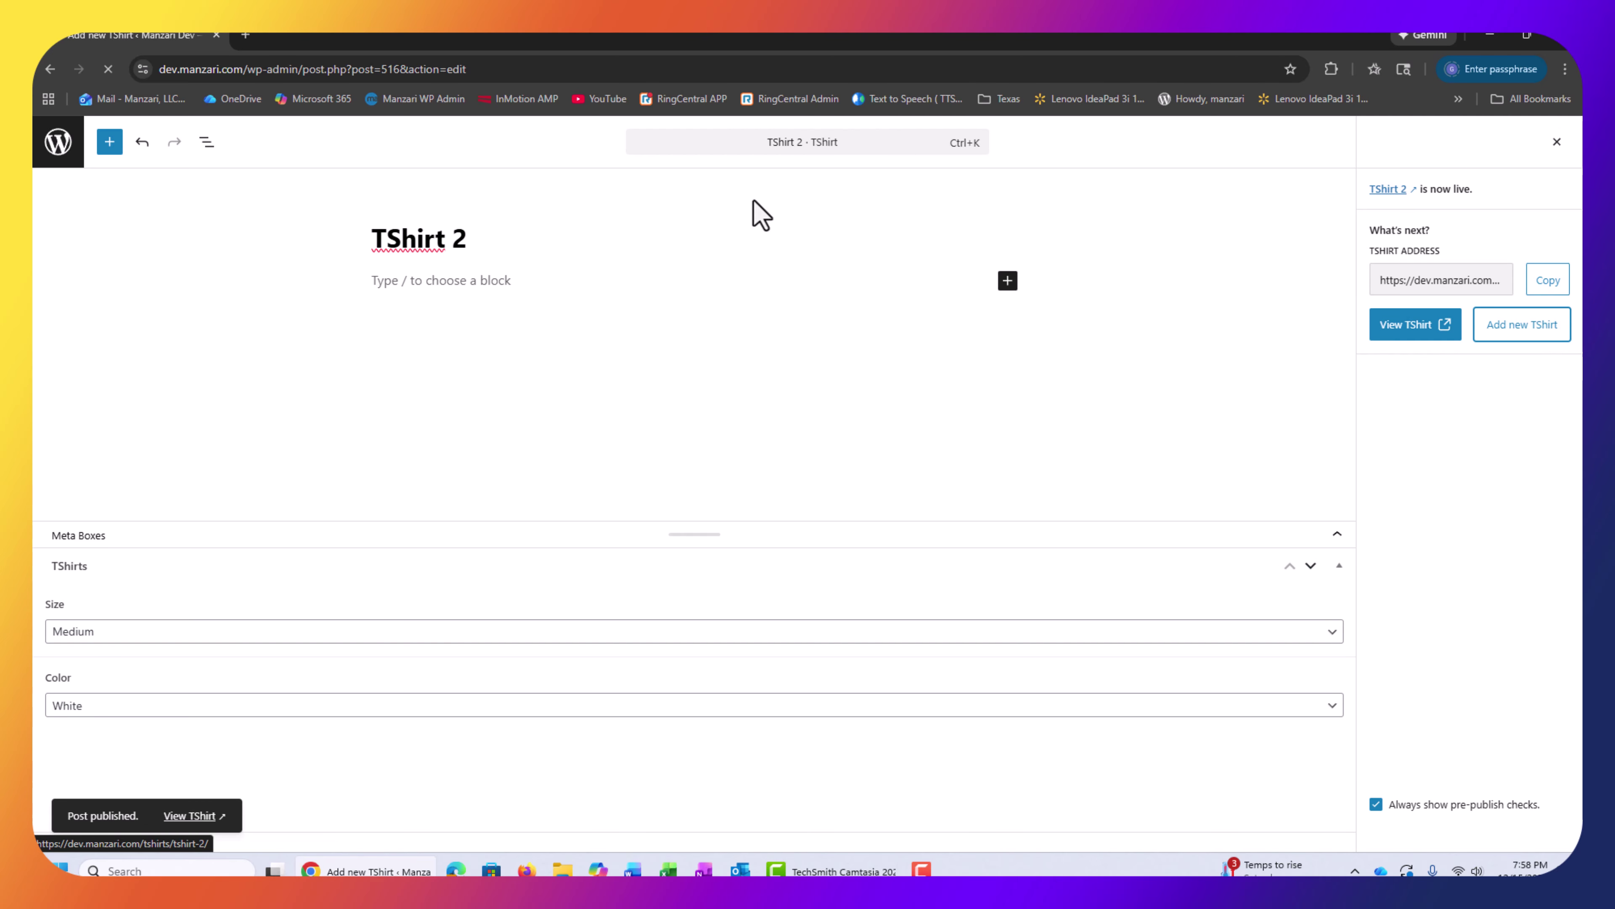
Add another new TShirt post titled TShirt 3 and set its Size field to Large
{"action": "type", "text": "T"}
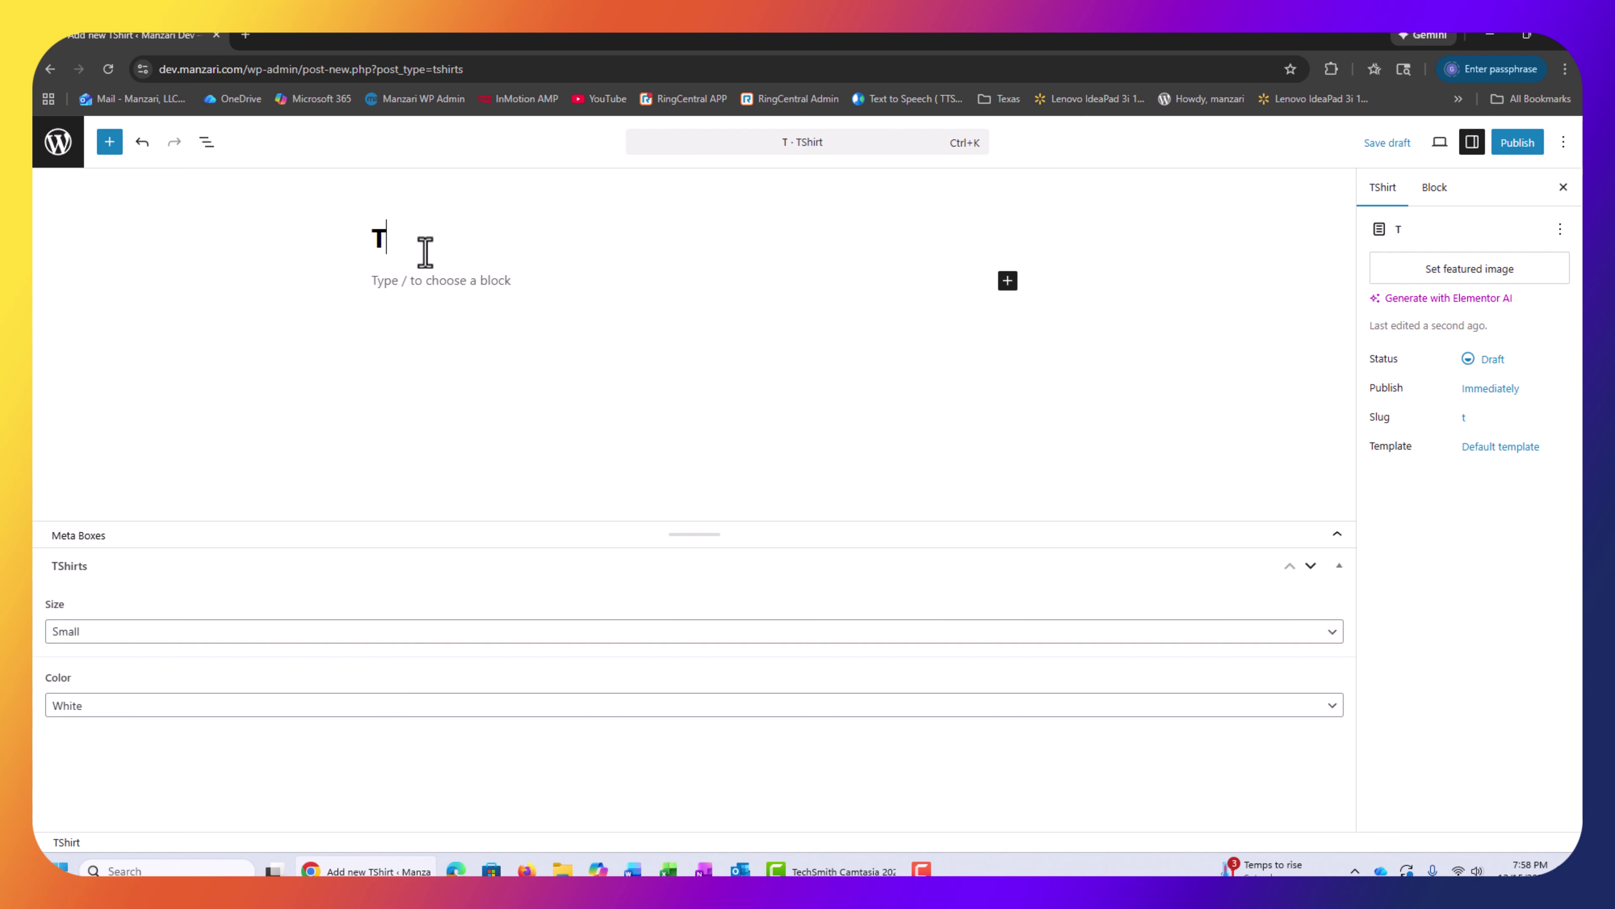
{"action": "type", "text": "Shirt3"}
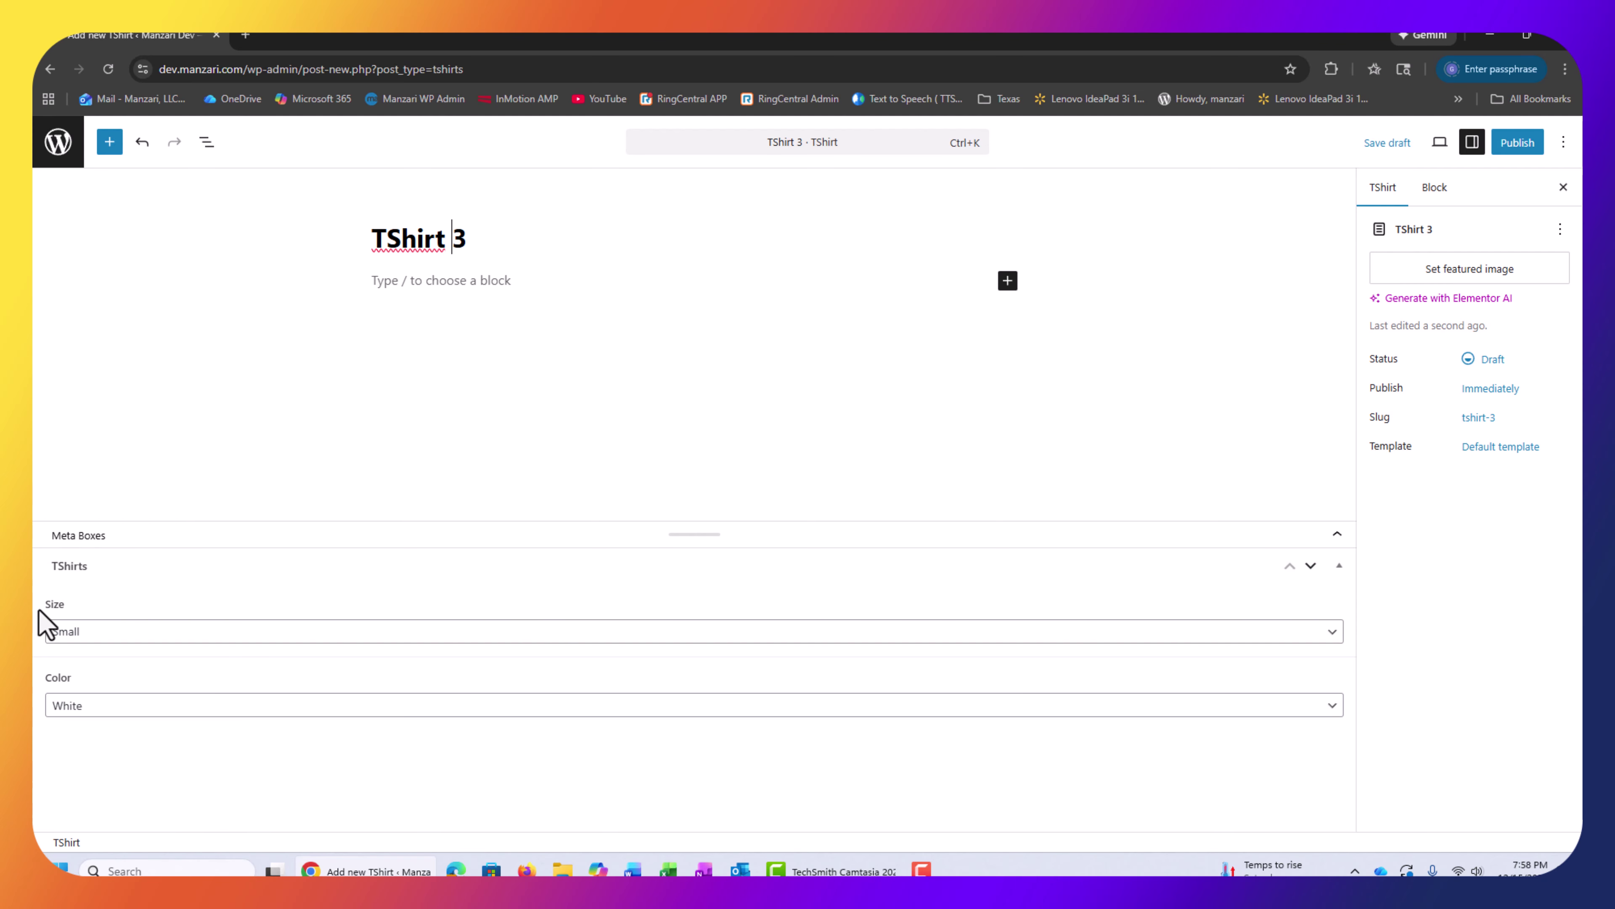
{"action": "left_click", "coordinate": [97, 632]}
{"action": "left_click", "coordinate": [99, 698]}
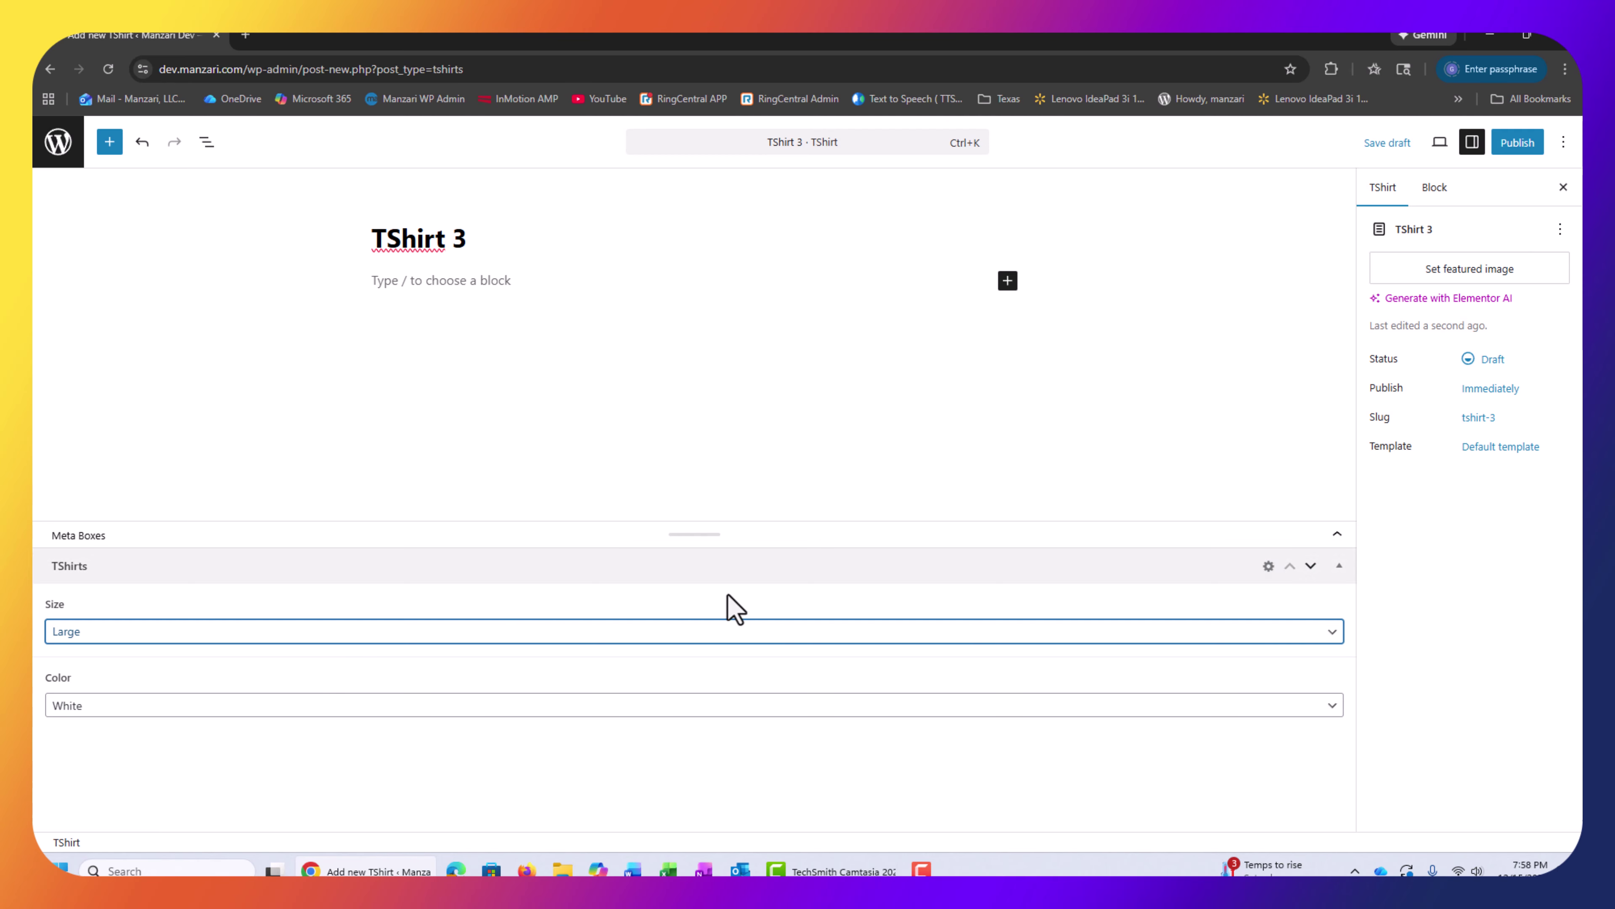
Set the t-shirt-green image as the featured image of TShirt 3
{"action": "left_click", "coordinate": [1463, 277]}
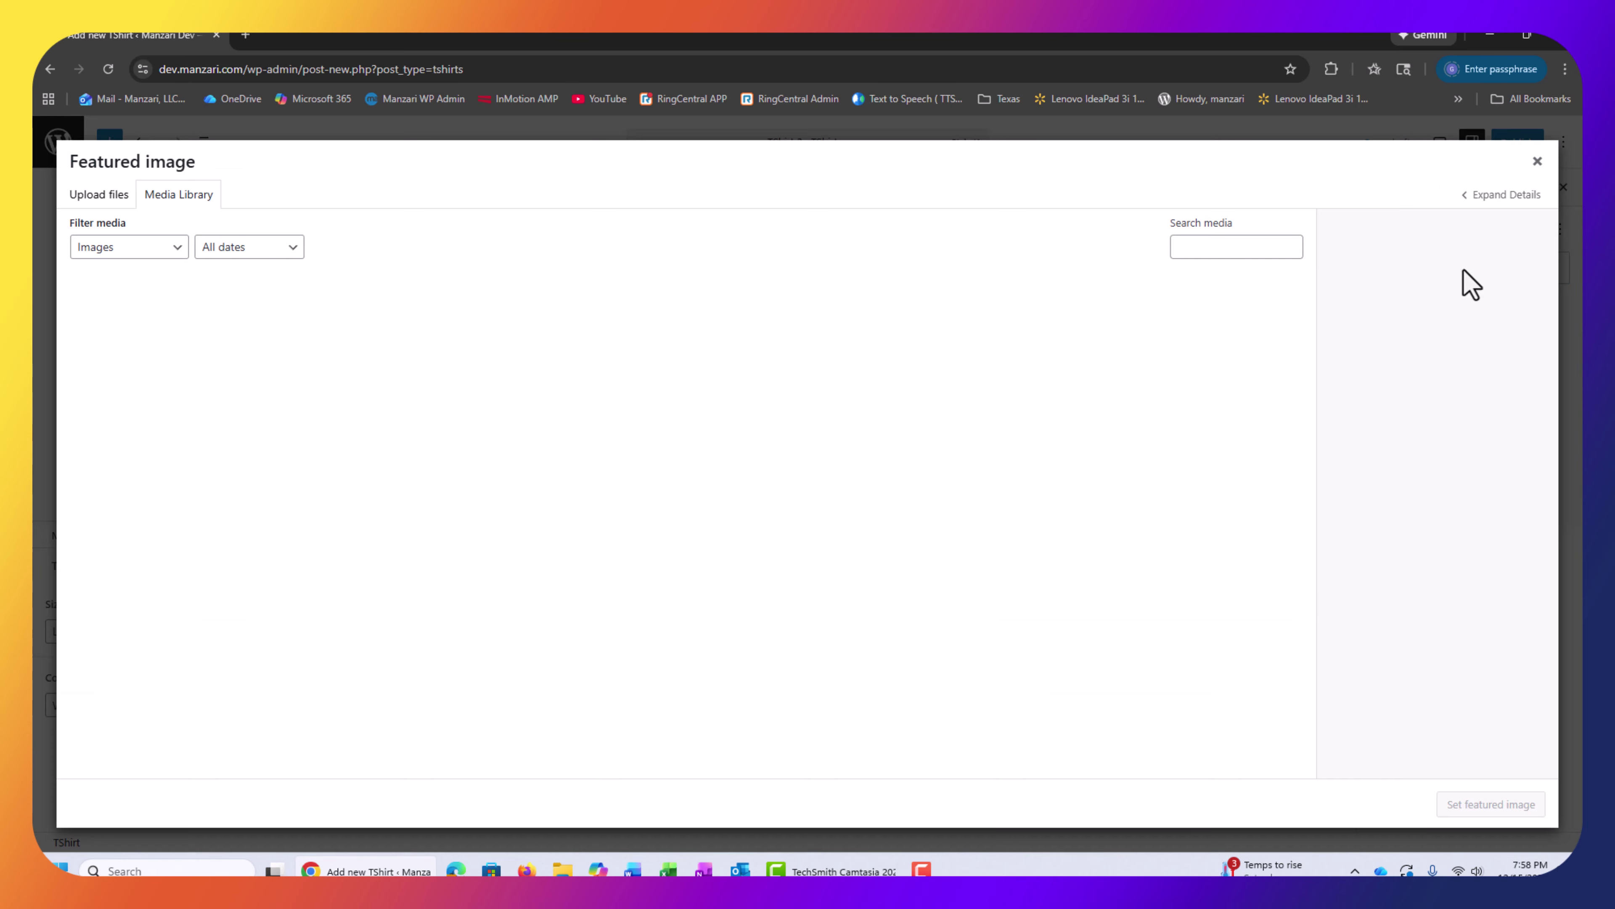
{"action": "left_click", "coordinate": [380, 349]}
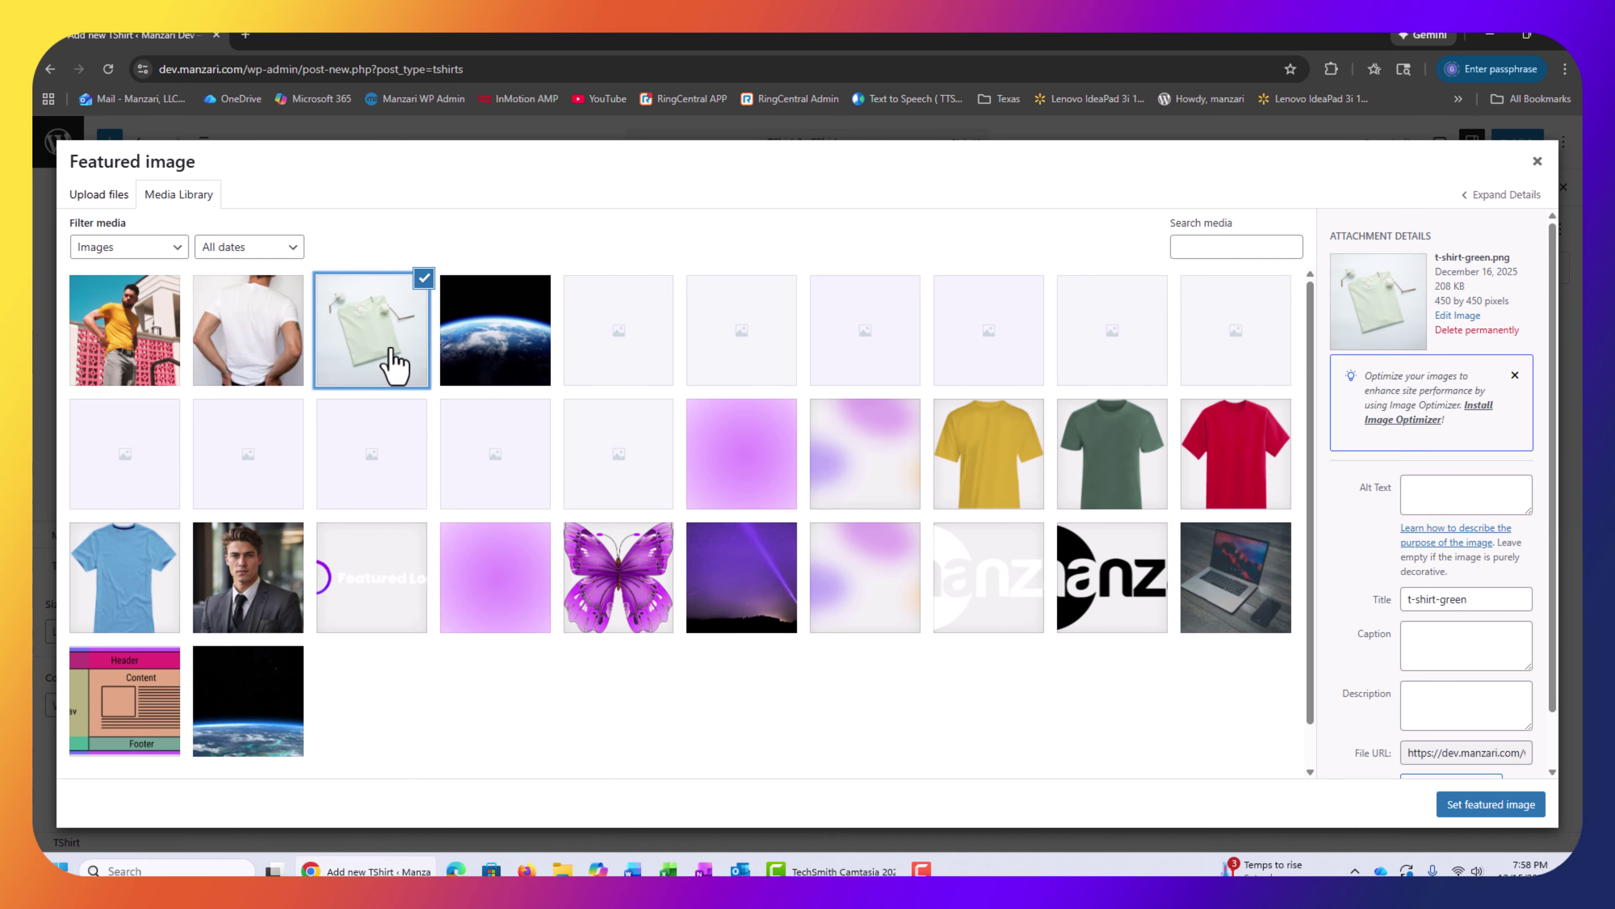
{"action": "left_click", "coordinate": [1466, 804]}
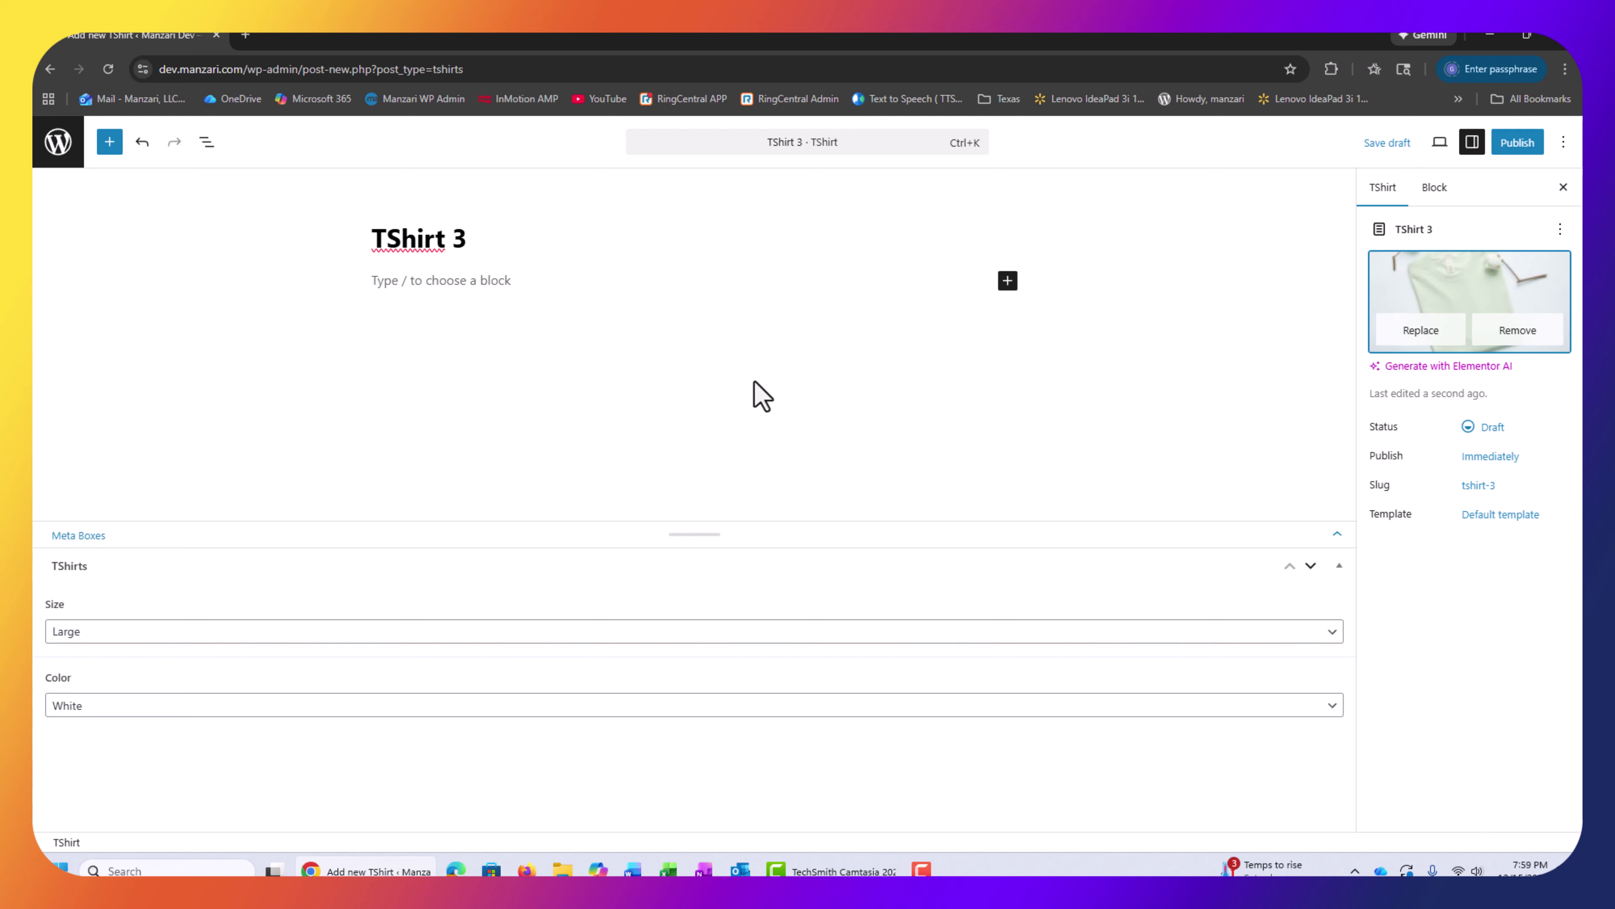
Set TShirt 3's Color field to Green, publish the post, and return to the list of all TShirts
{"action": "left_click", "coordinate": [248, 711]}
{"action": "left_click", "coordinate": [245, 753]}
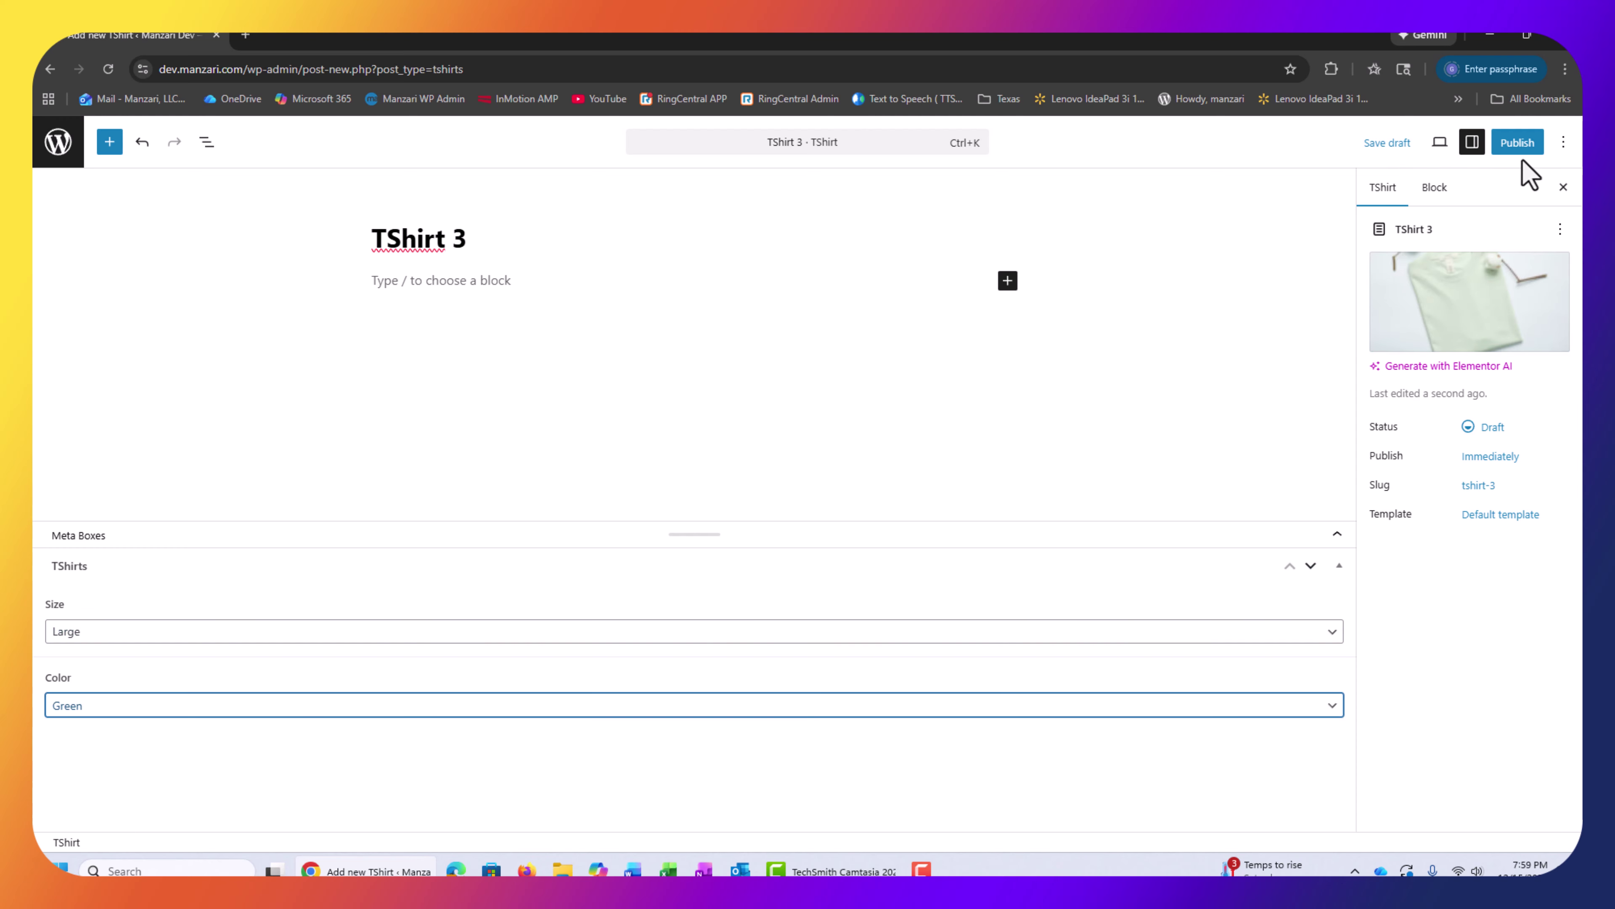
{"action": "left_click", "coordinate": [1518, 145]}
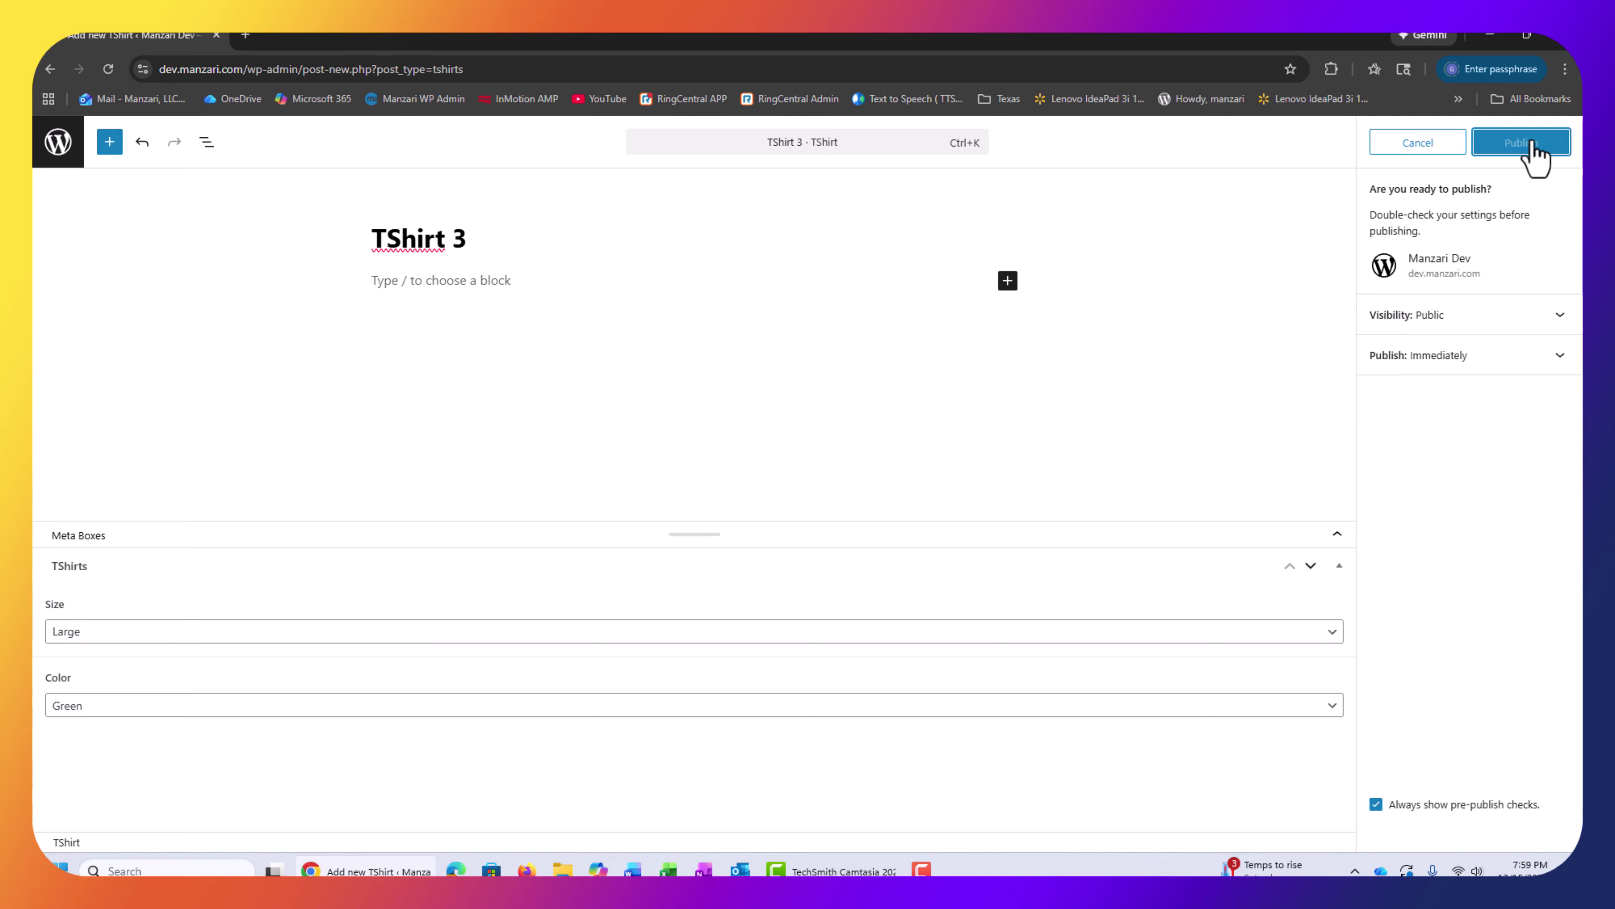
{"action": "left_click", "coordinate": [1533, 146]}
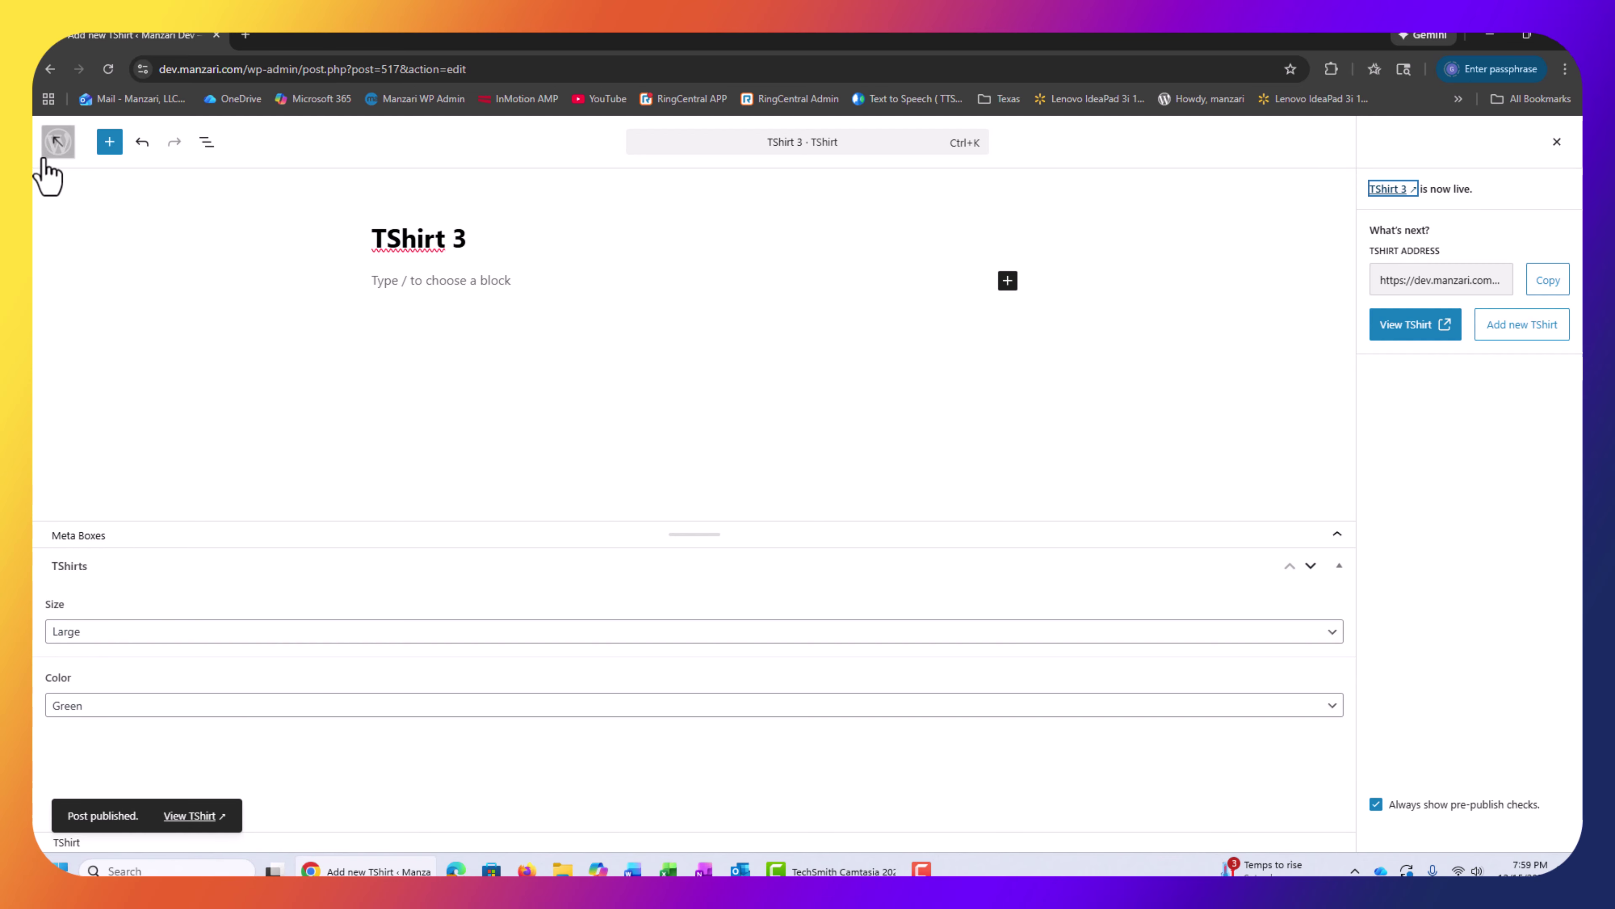
{"action": "left_click", "coordinate": [56, 142]}
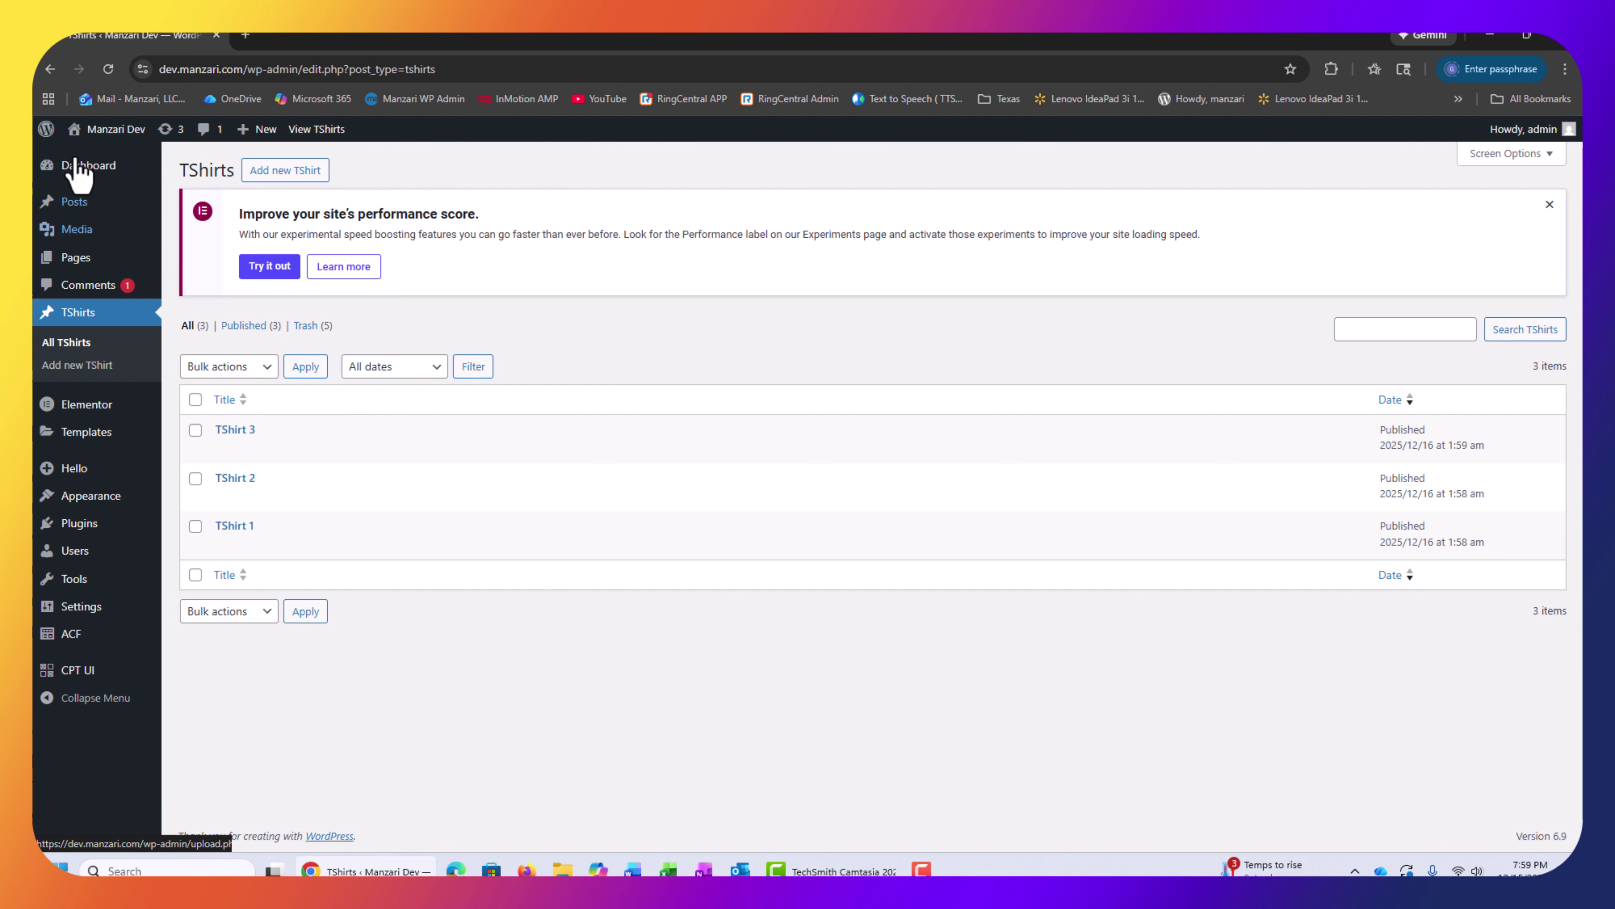
{"action": "mouse_move", "coordinate": [198, 449]}
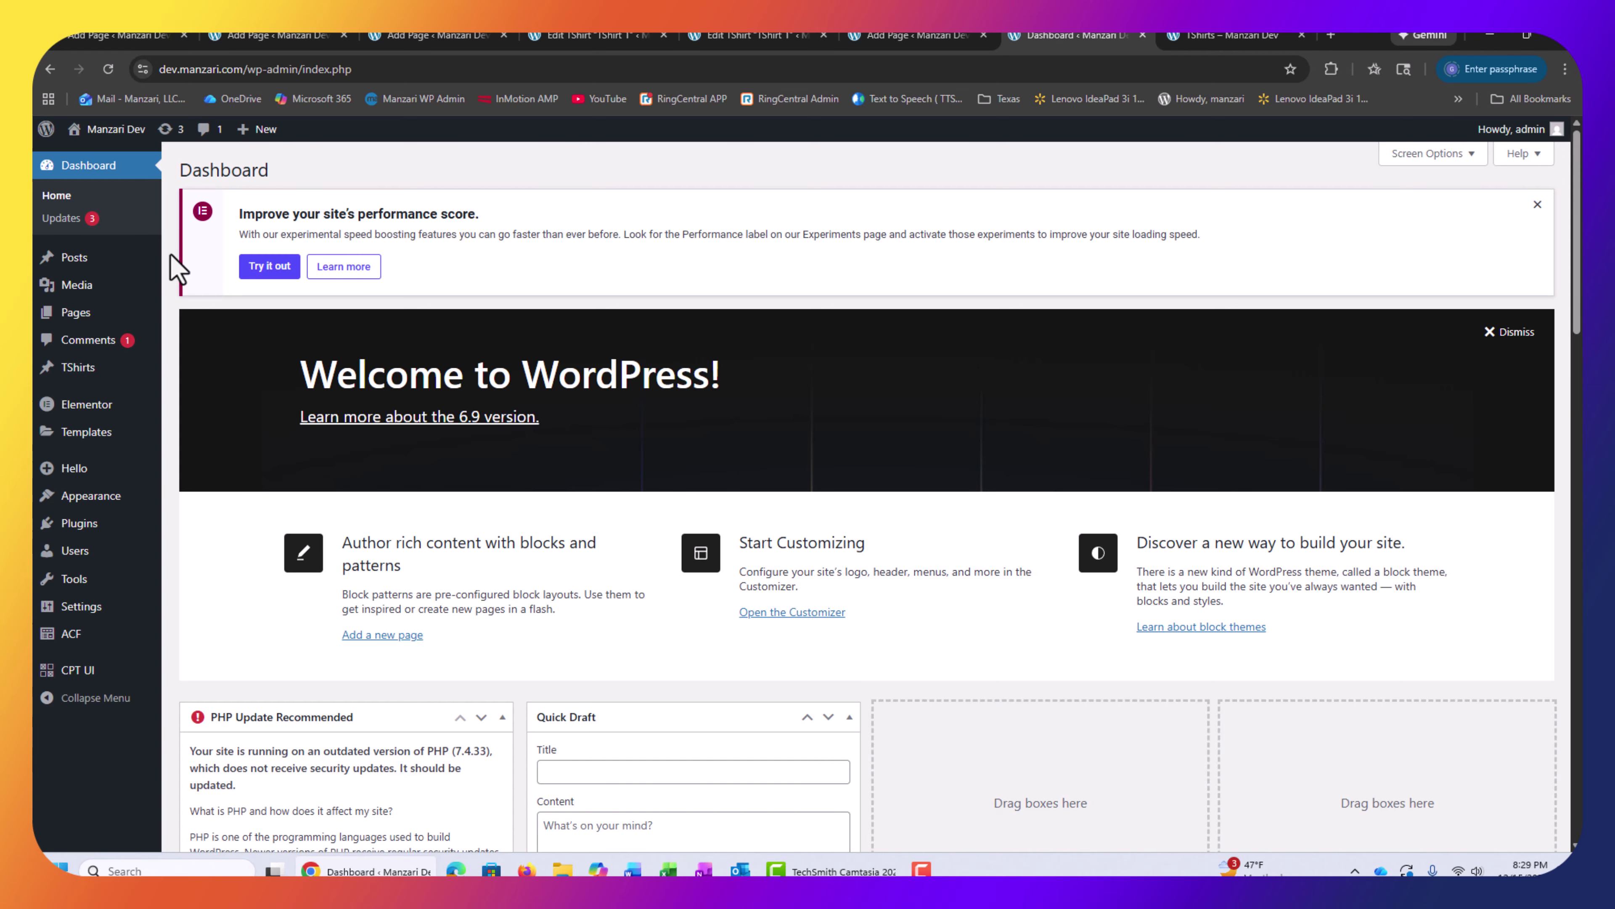
Add a new page with the title T-Shirts
{"action": "left_click", "coordinate": [77, 320]}
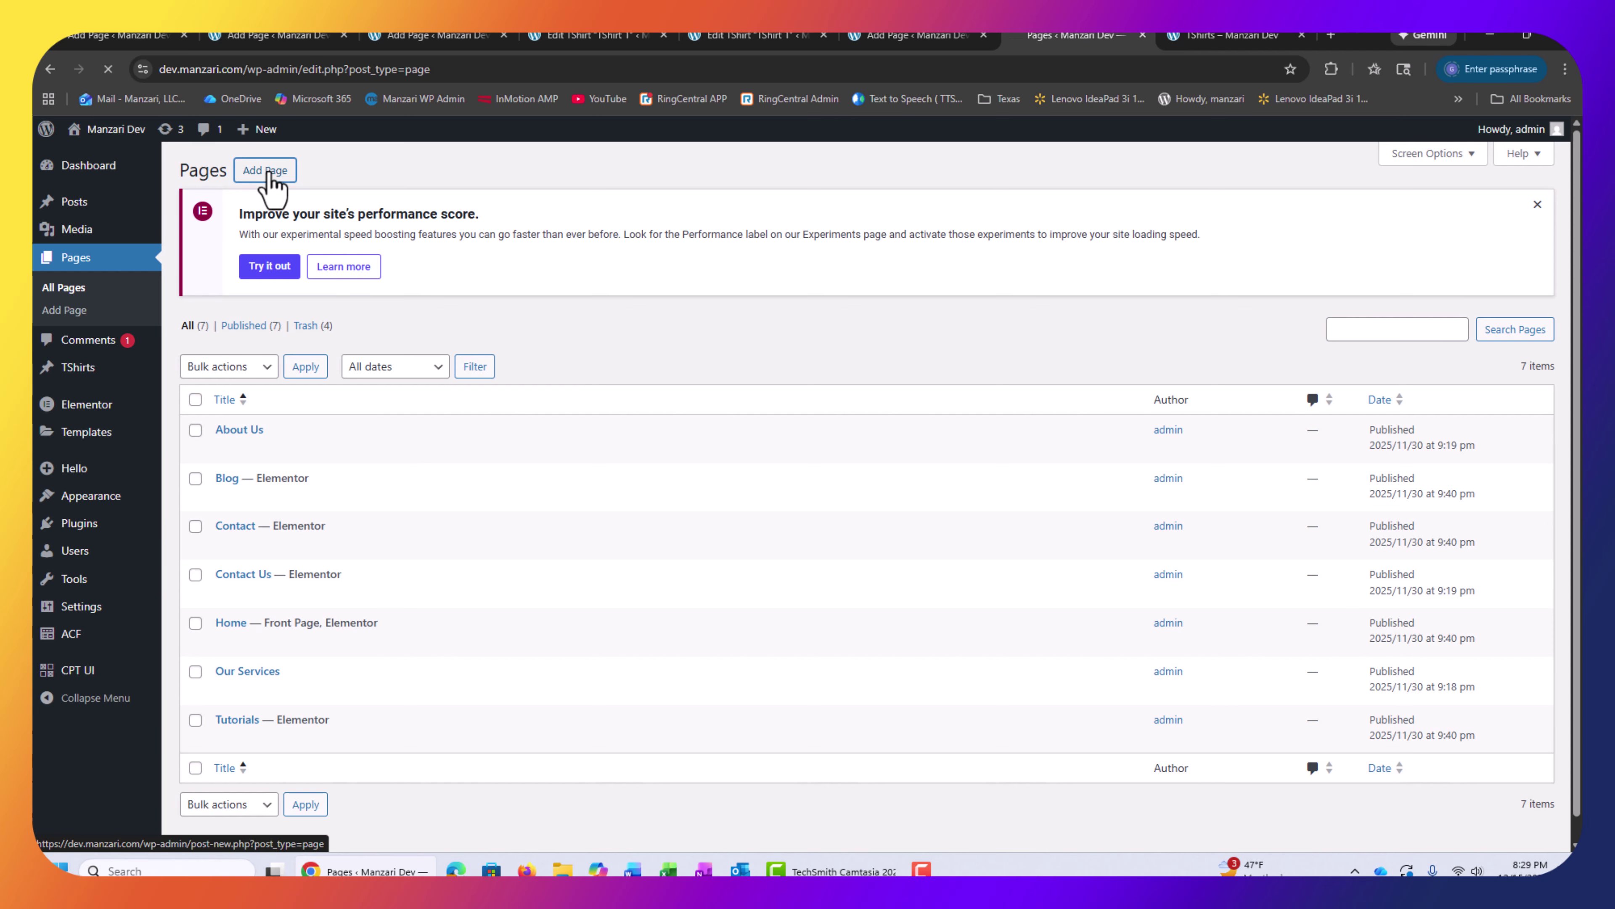
{"action": "left_click", "coordinate": [270, 182]}
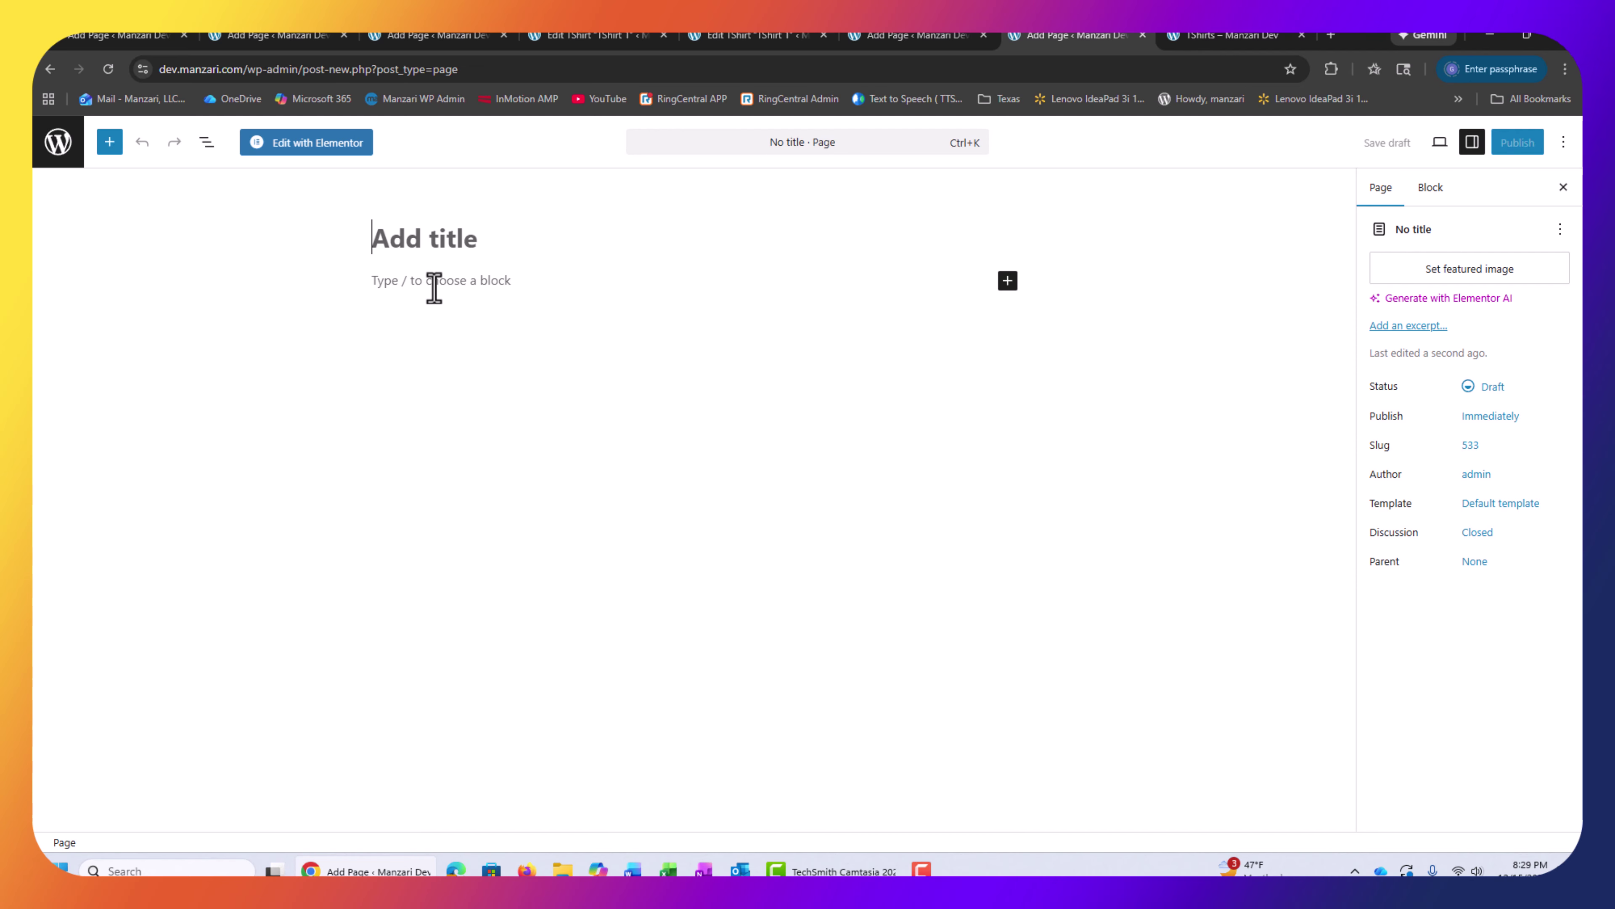
{"action": "type", "text": "T-Shirts"}
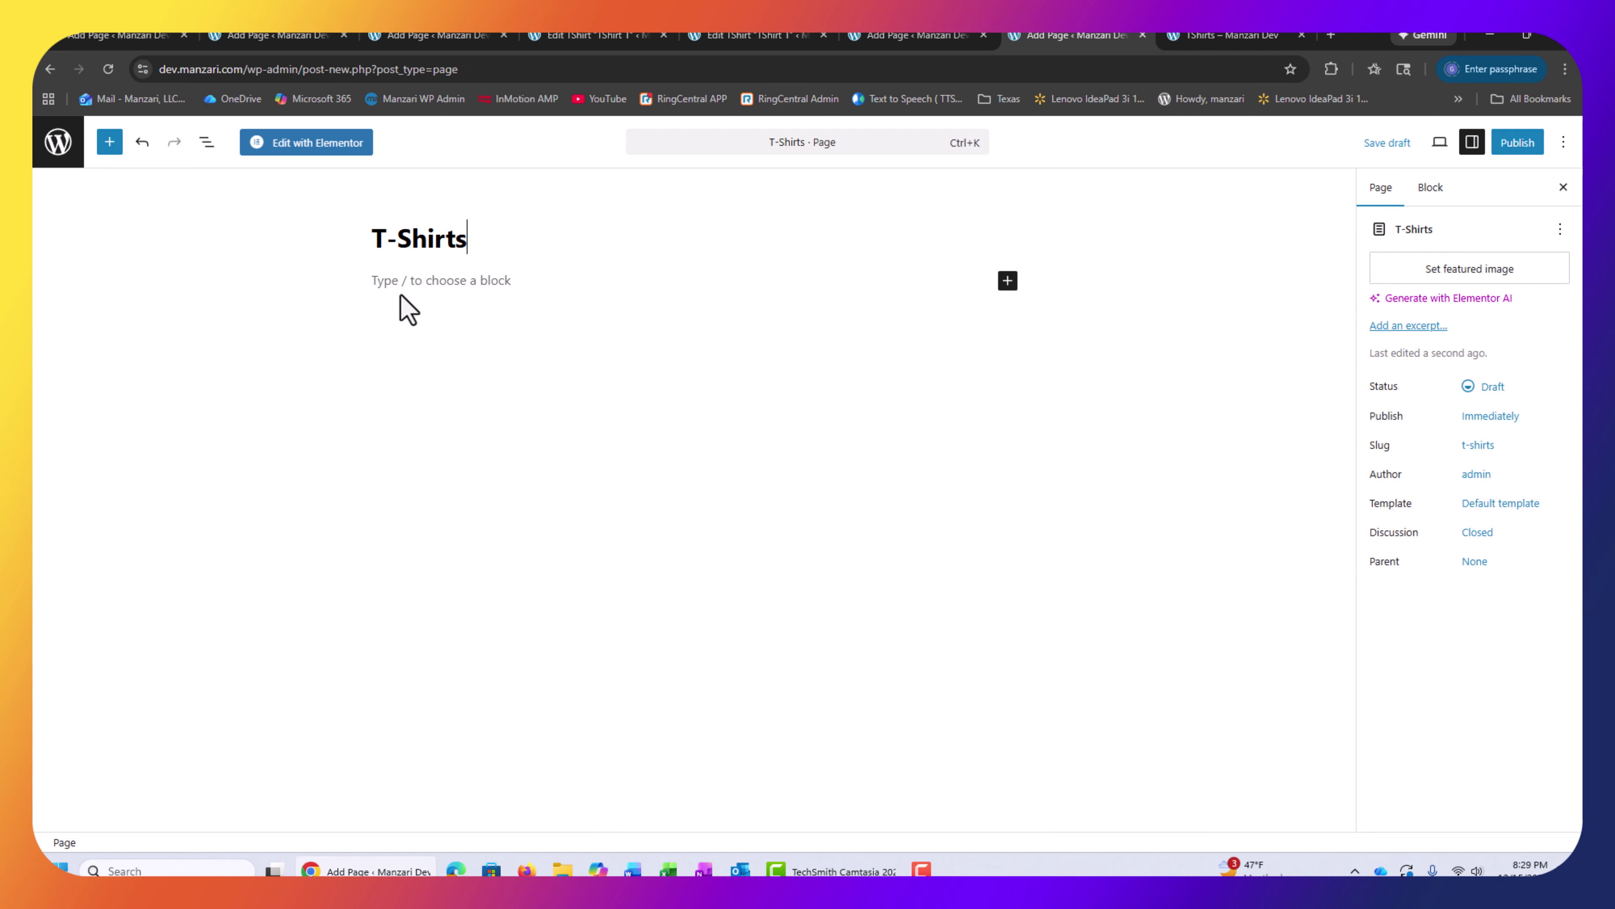
Insert a Query Loop block below the T-Shirts page title and apply the Grid pattern to it
{"action": "left_click", "coordinate": [410, 281]}
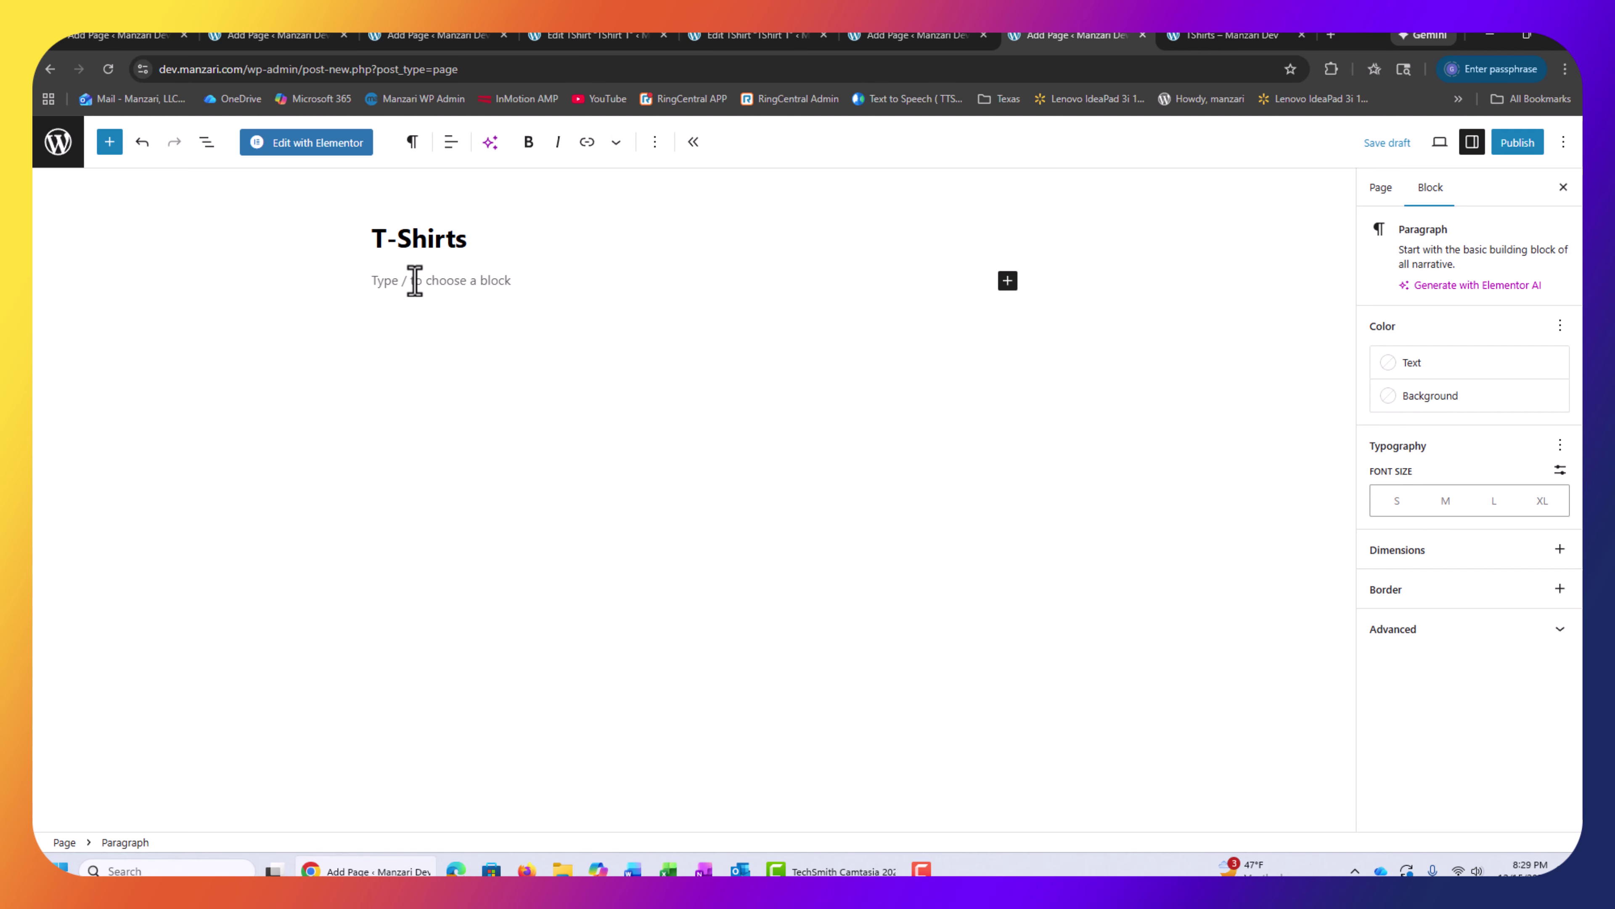
{"action": "type", "text": "/"}
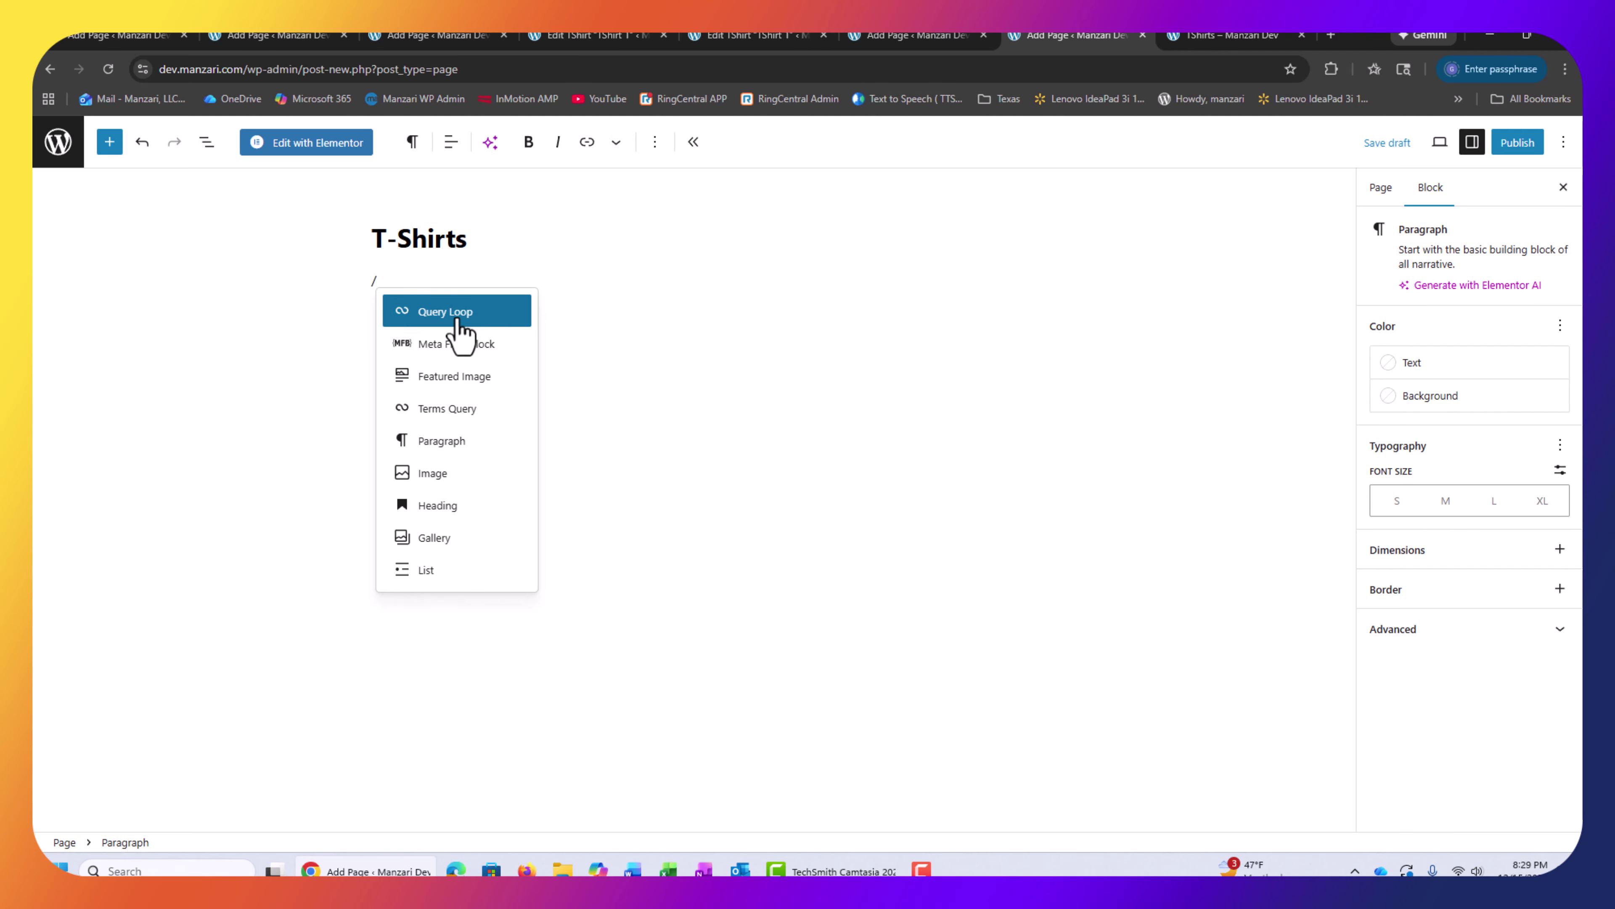
{"action": "type", "text": "q"}
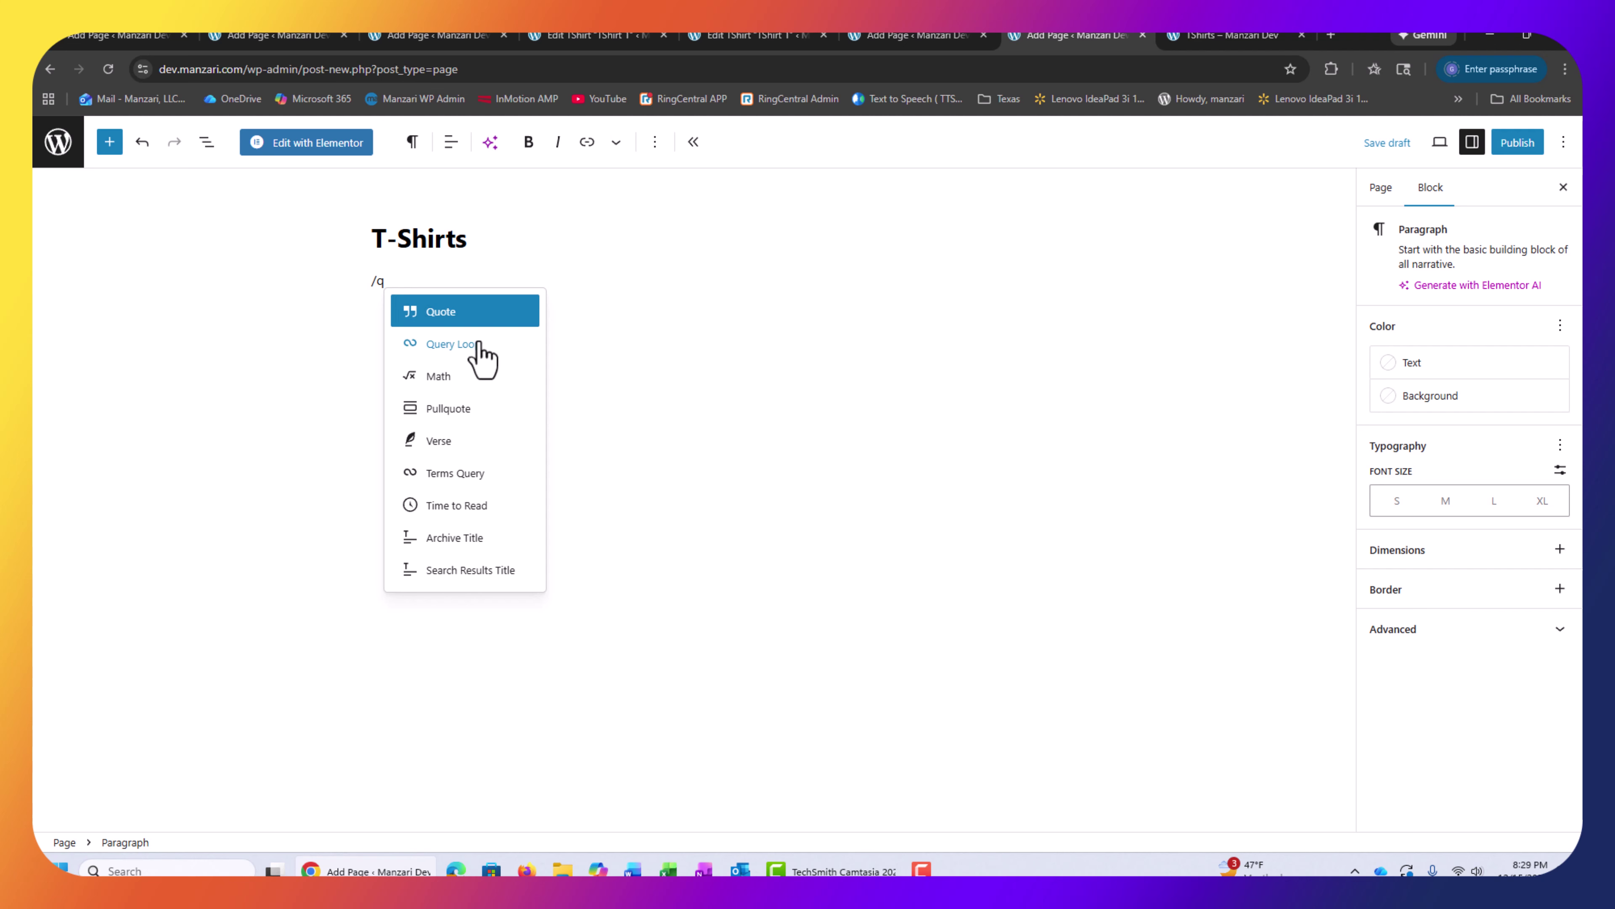
{"action": "left_click", "coordinate": [477, 344]}
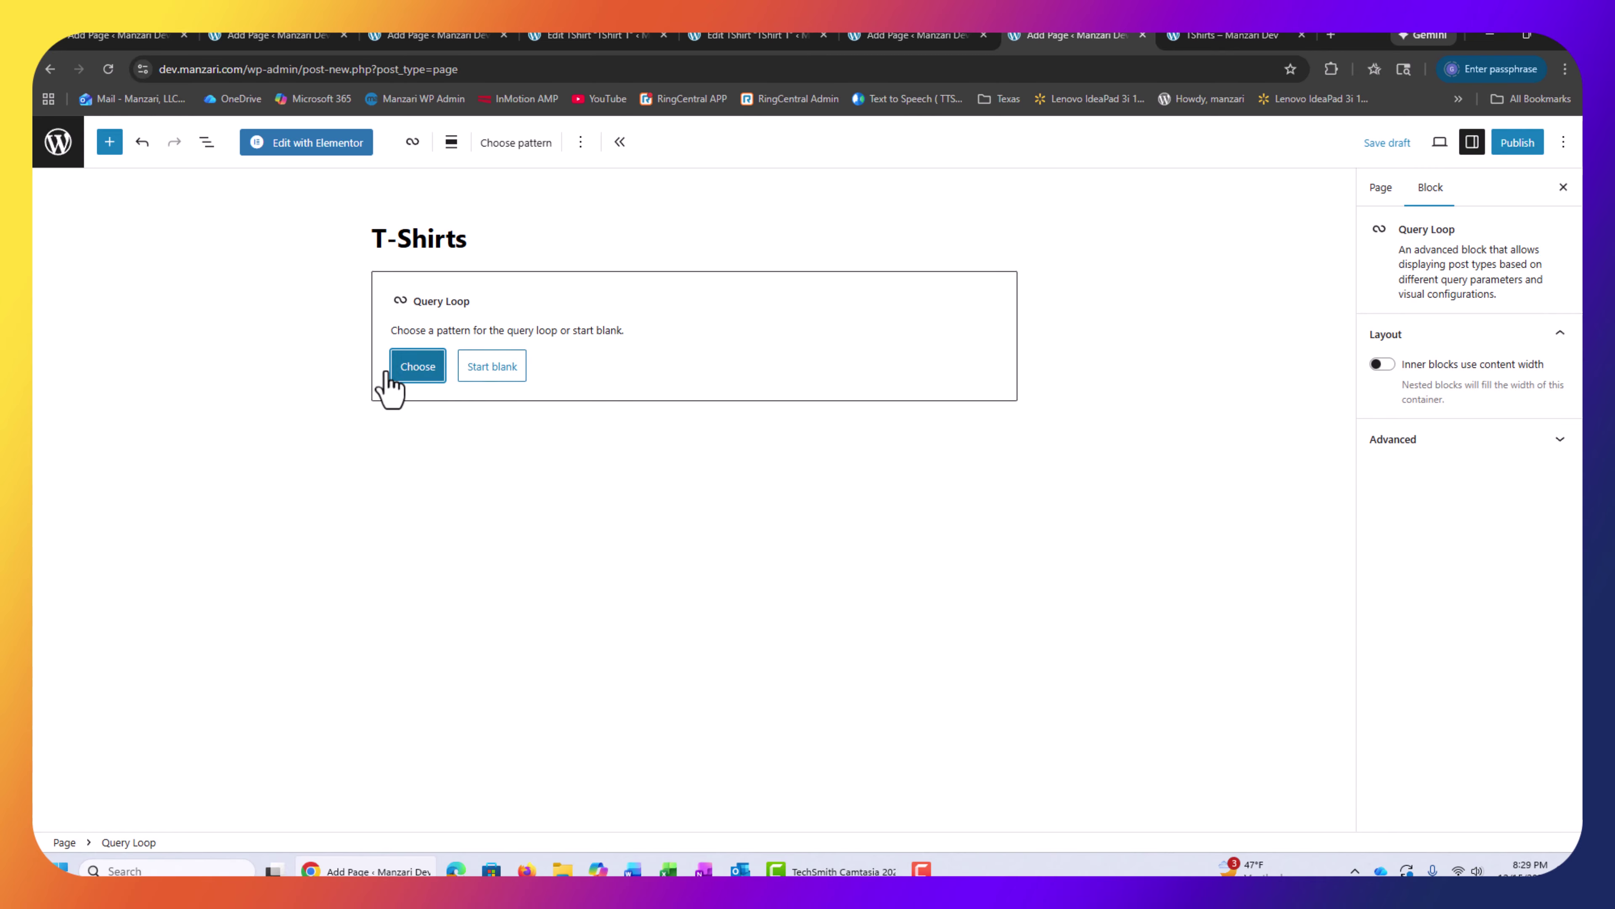
{"action": "left_click", "coordinate": [417, 368]}
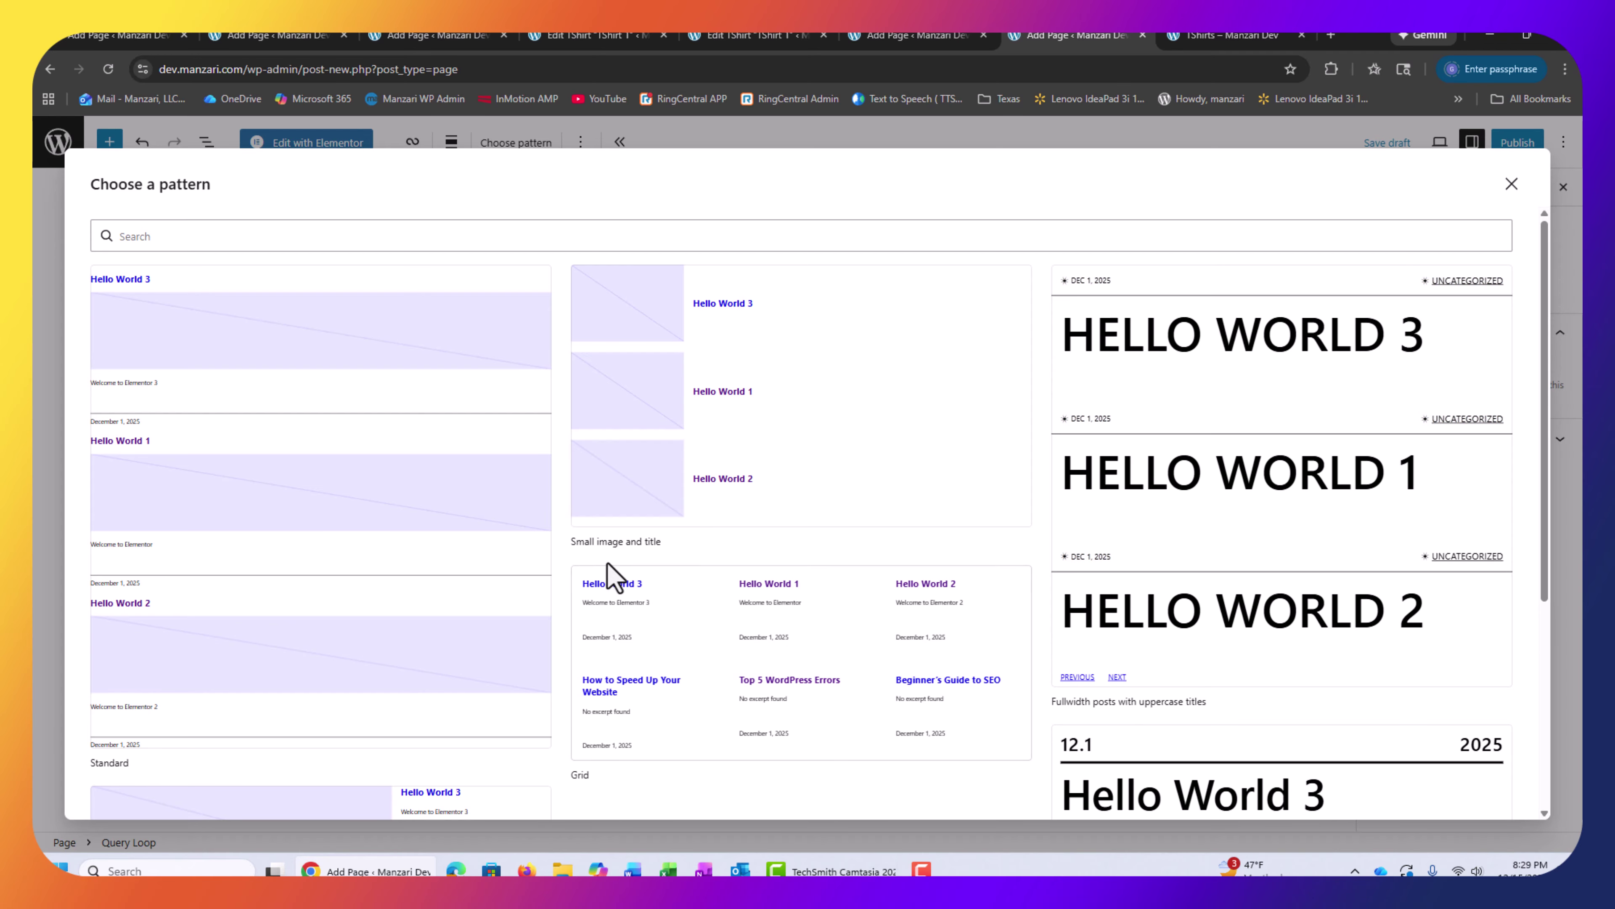
{"action": "left_click", "coordinate": [676, 639]}
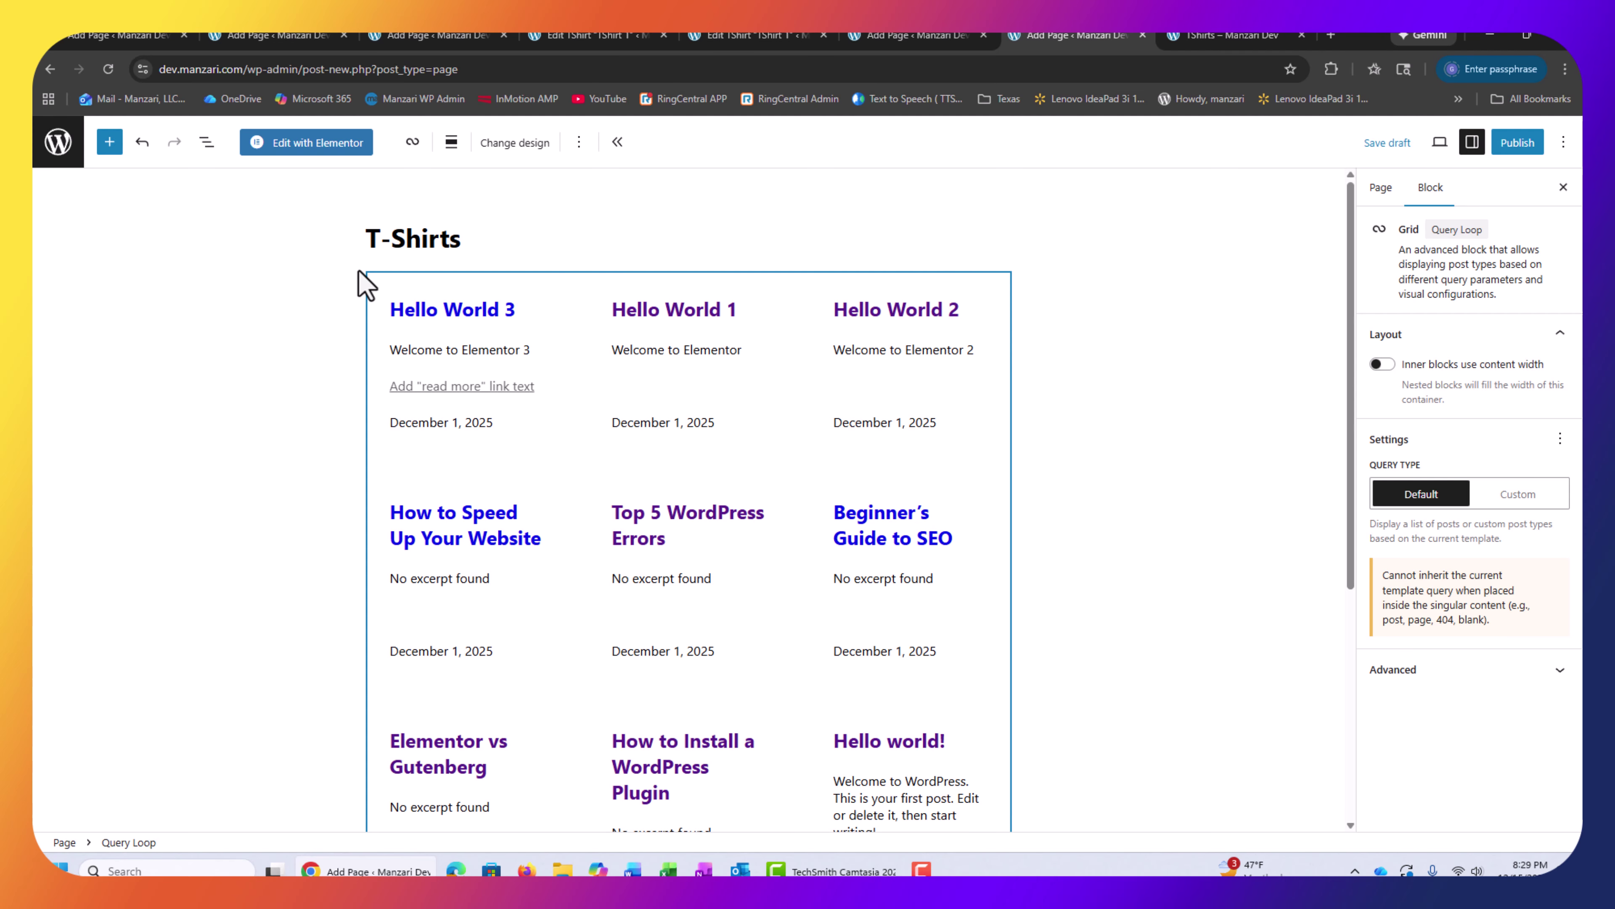
Switch the grid's query type to Custom and set its post type to TShirt
{"action": "scroll", "coordinate": [967, 350], "scroll_direction": "down", "scroll_amount": 5}
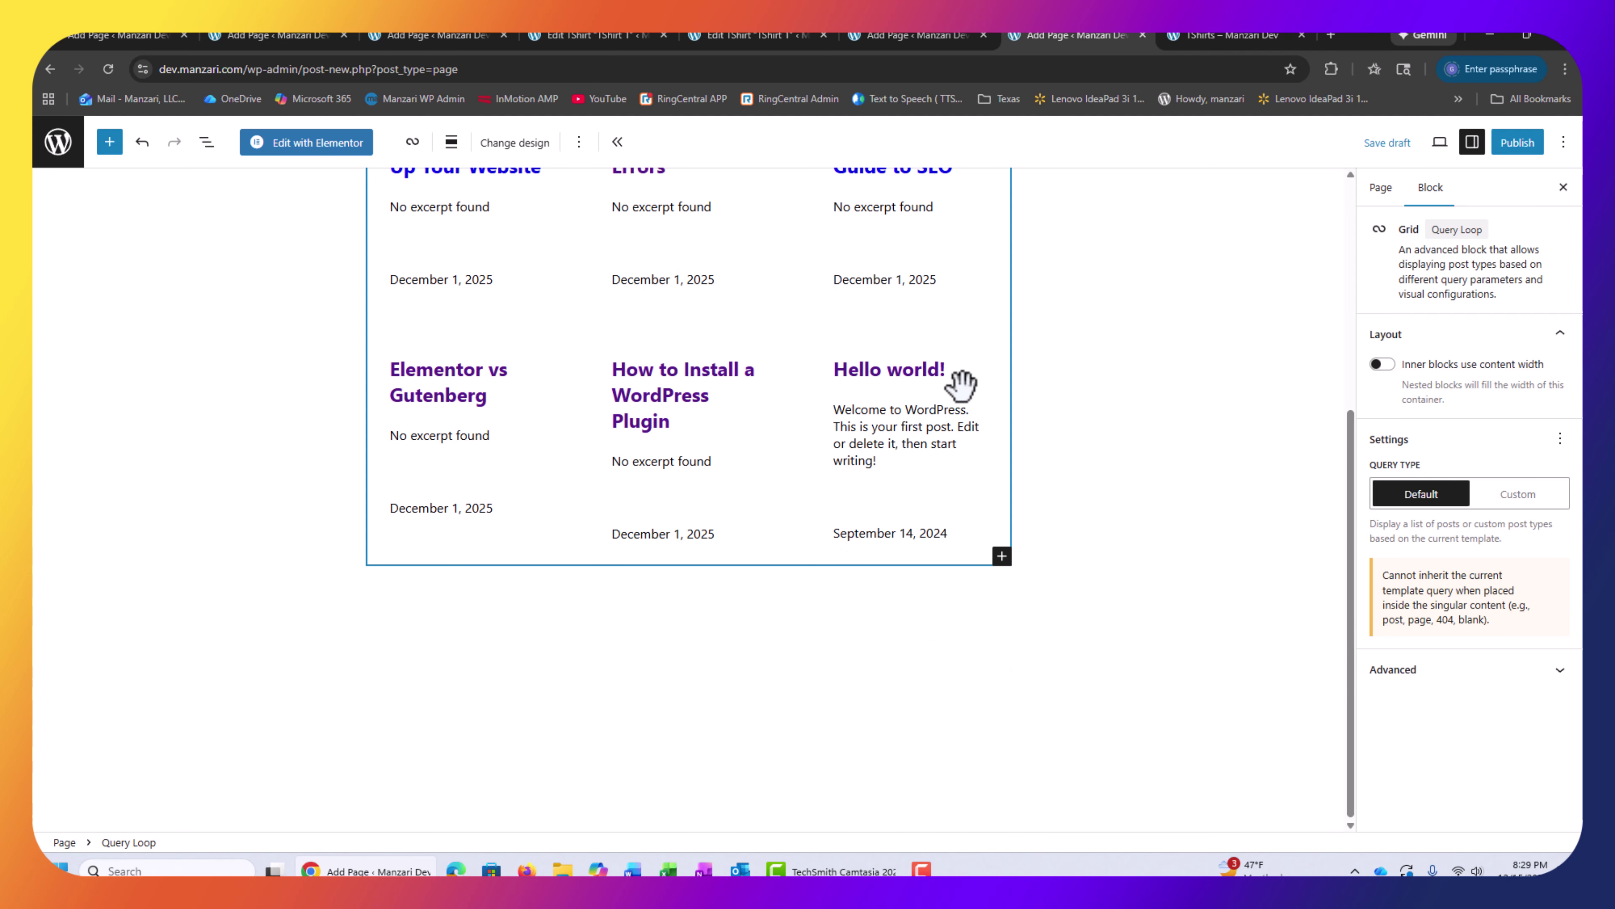
{"action": "scroll", "coordinate": [655, 382], "scroll_direction": "up", "scroll_amount": 4}
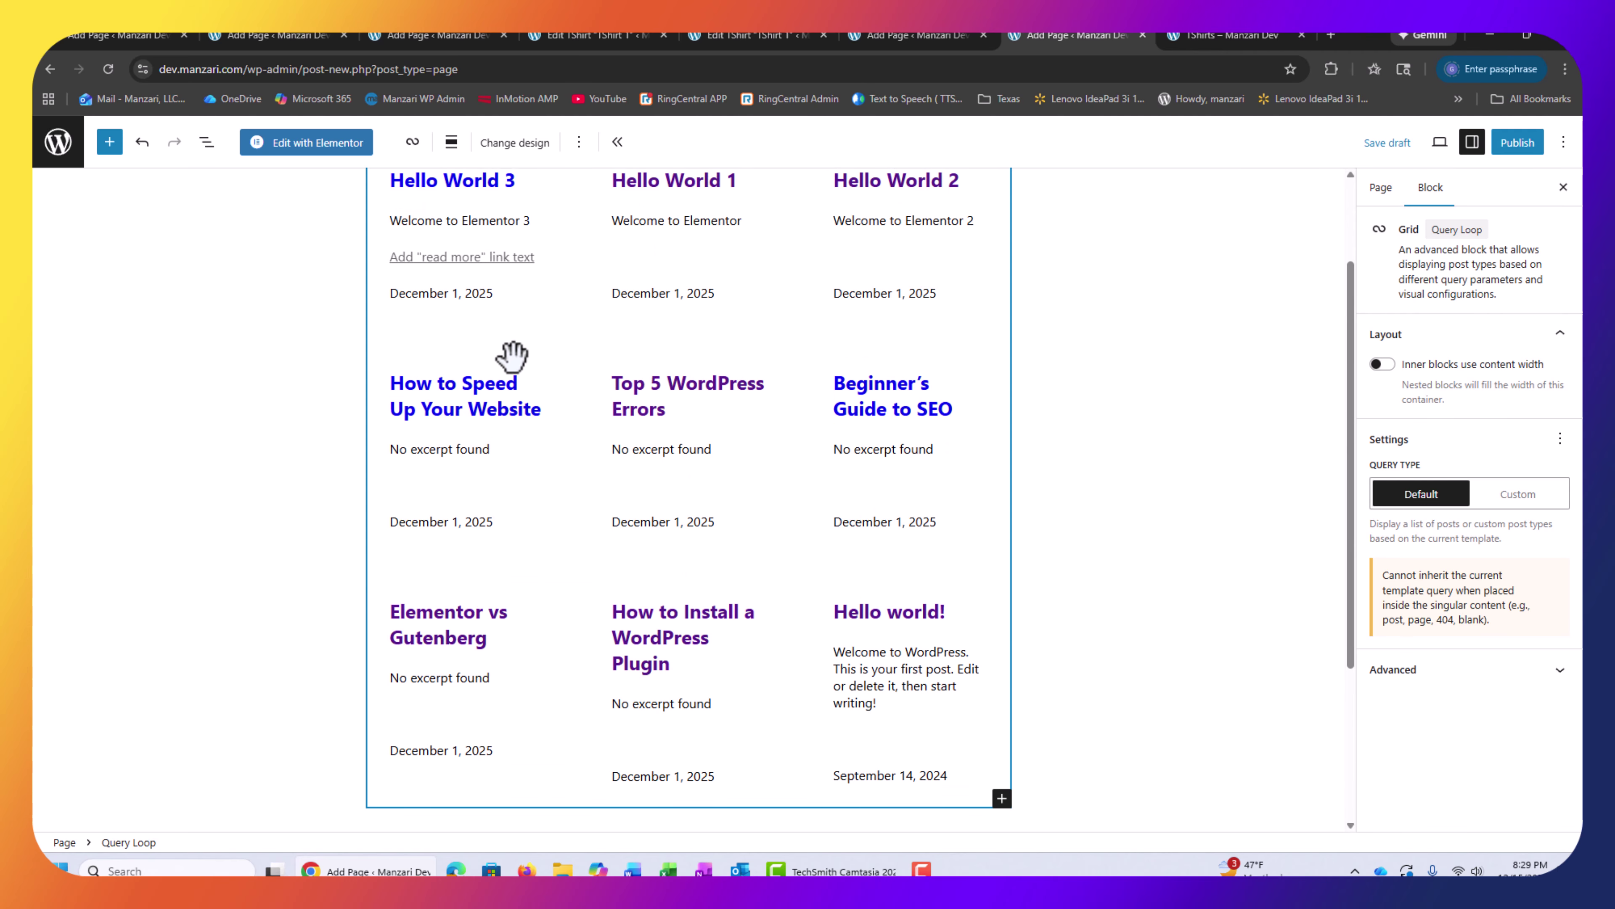
{"action": "scroll", "coordinate": [516, 350], "scroll_direction": "up", "scroll_amount": 2}
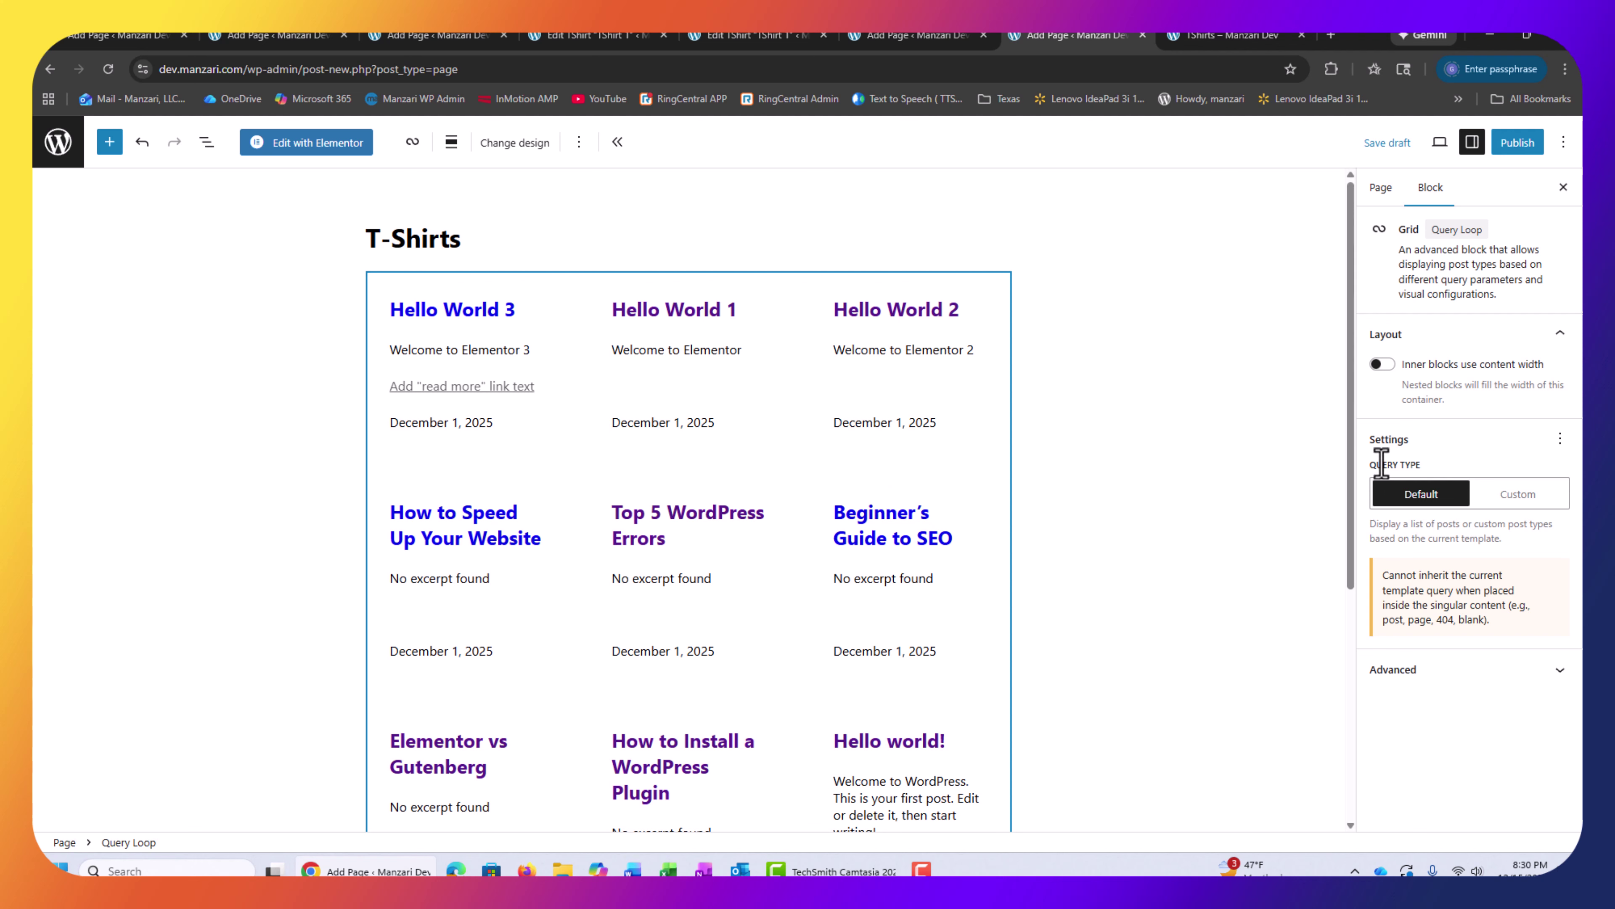
{"action": "left_click", "coordinate": [1524, 507]}
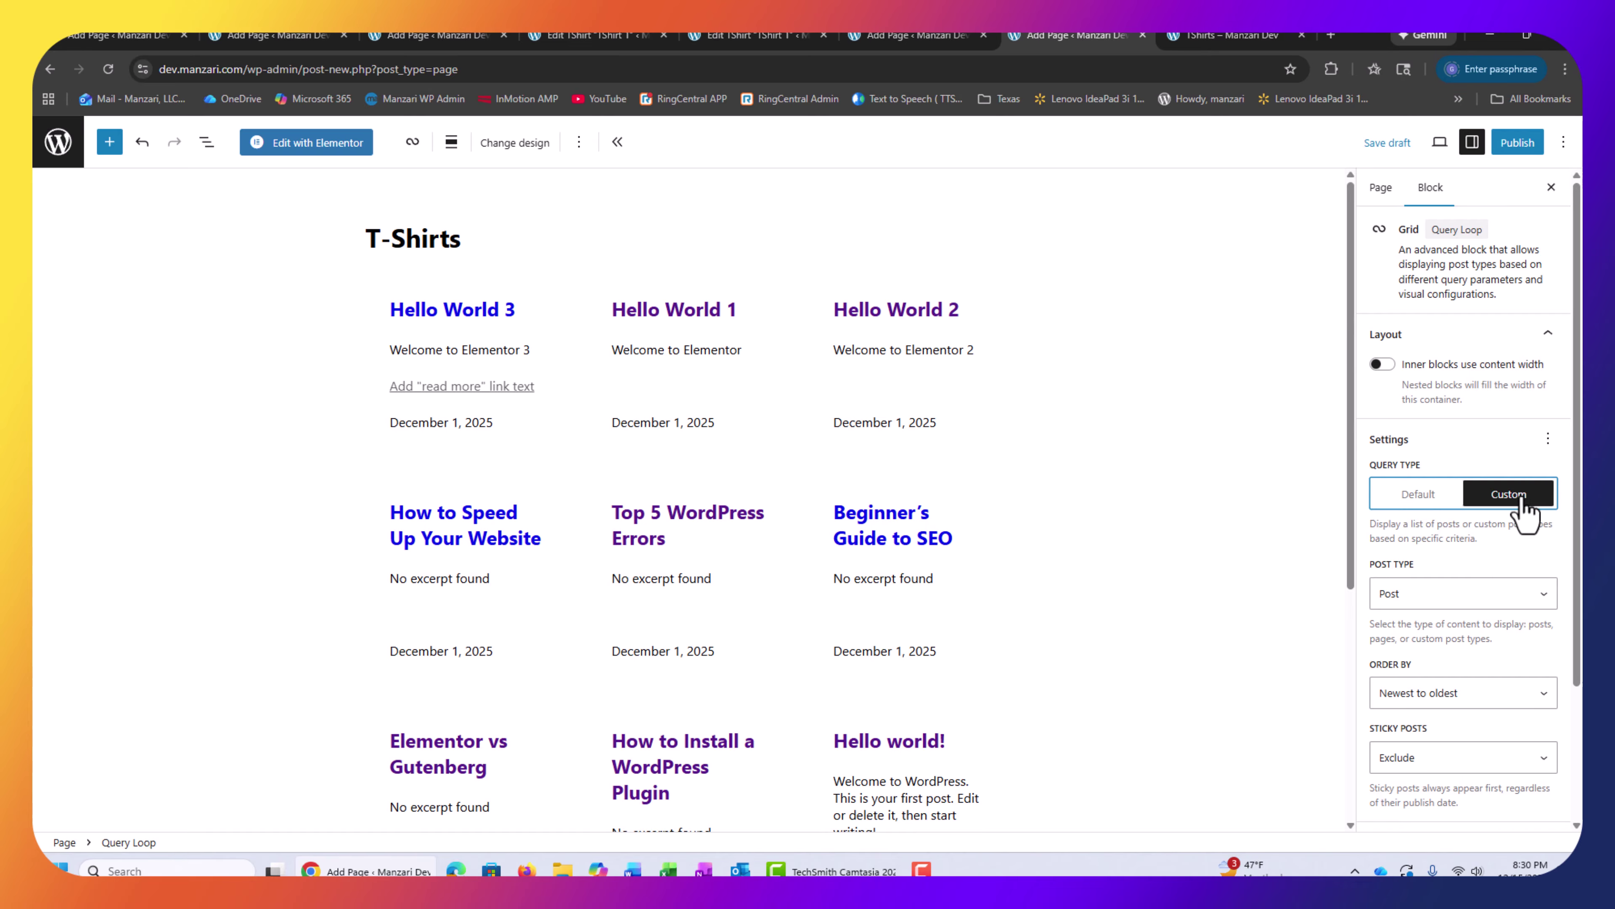
{"action": "left_click", "coordinate": [1474, 595]}
{"action": "left_click", "coordinate": [1450, 700]}
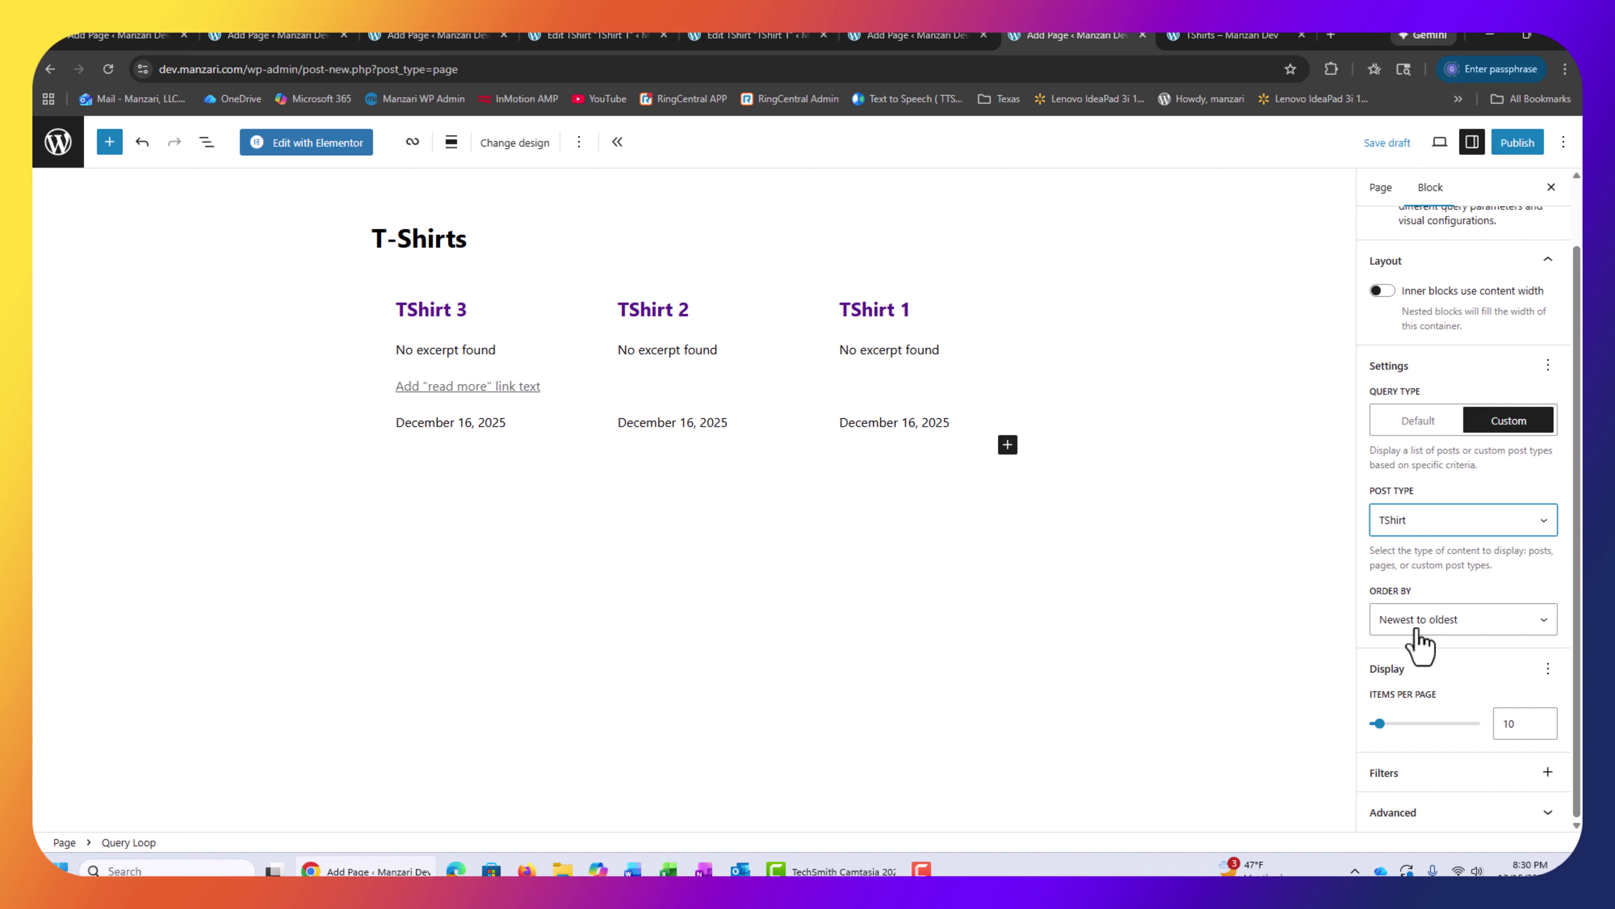
Order the T-Shirts query from oldest to newest and set its items per page to 100
{"action": "left_click", "coordinate": [1432, 627]}
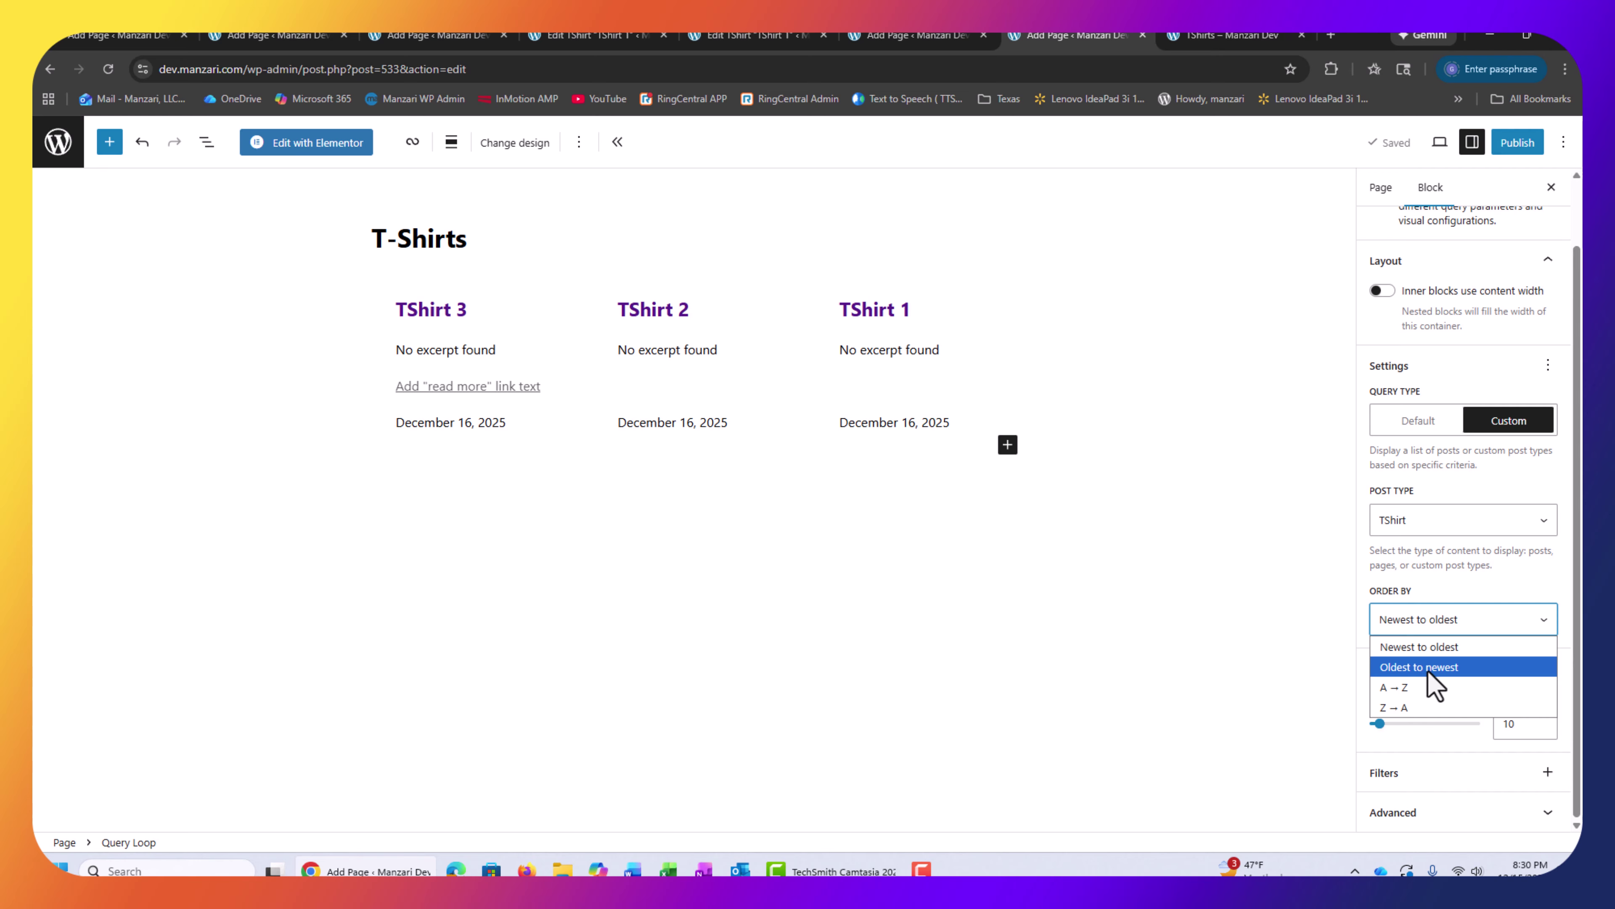
{"action": "left_click", "coordinate": [1479, 667]}
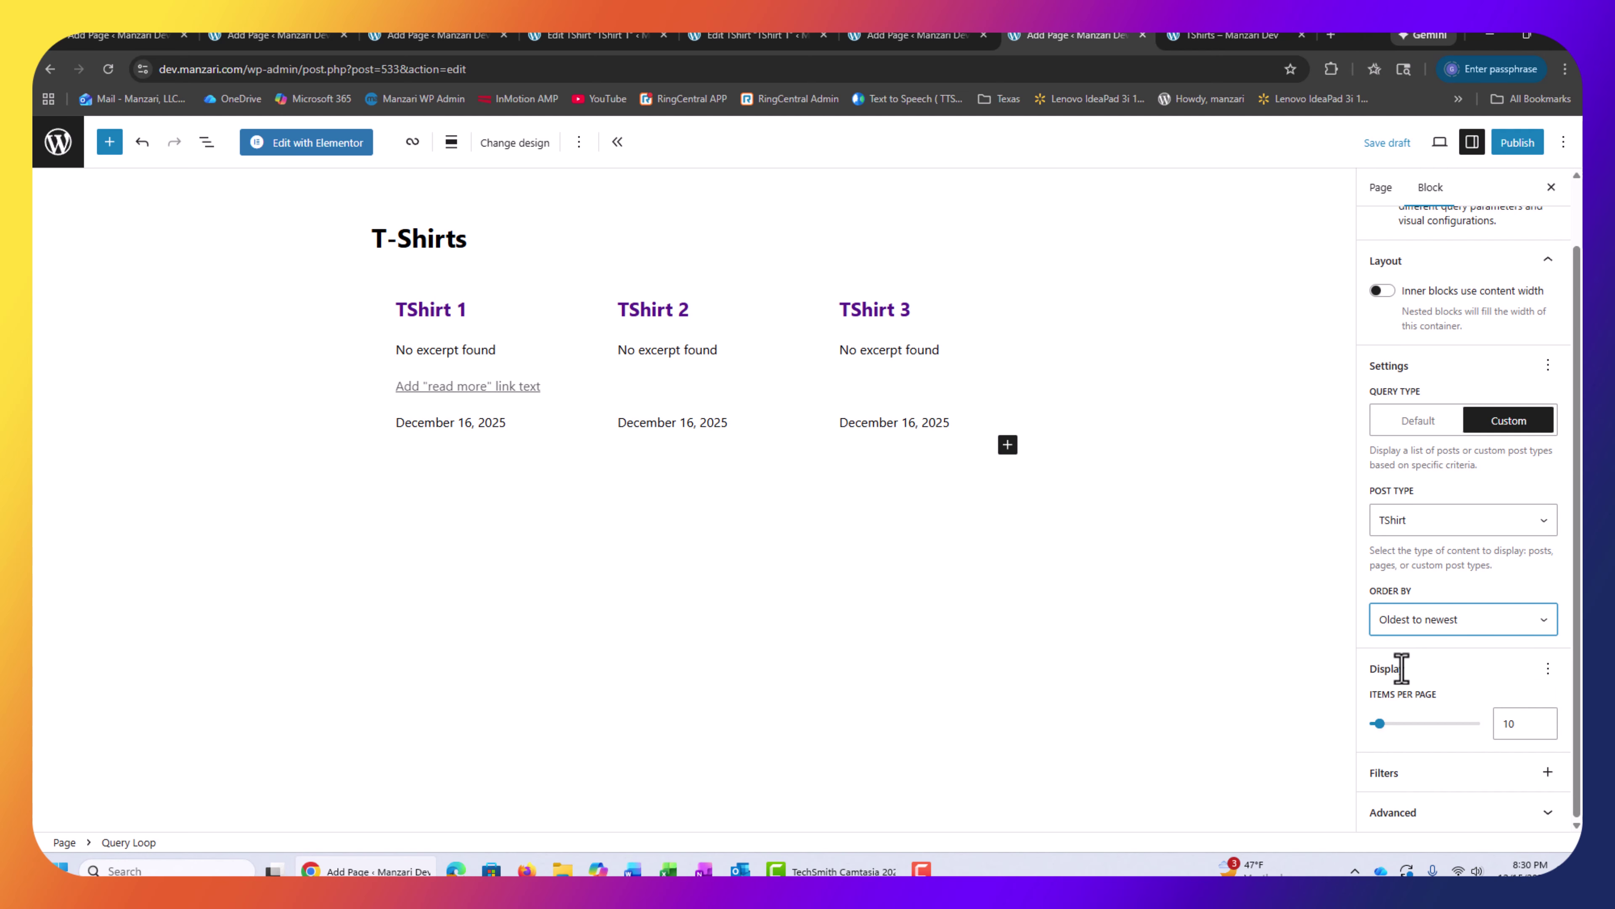
{"action": "left_click_drag", "start_coordinate": [1381, 725], "coordinate": [1481, 749]}
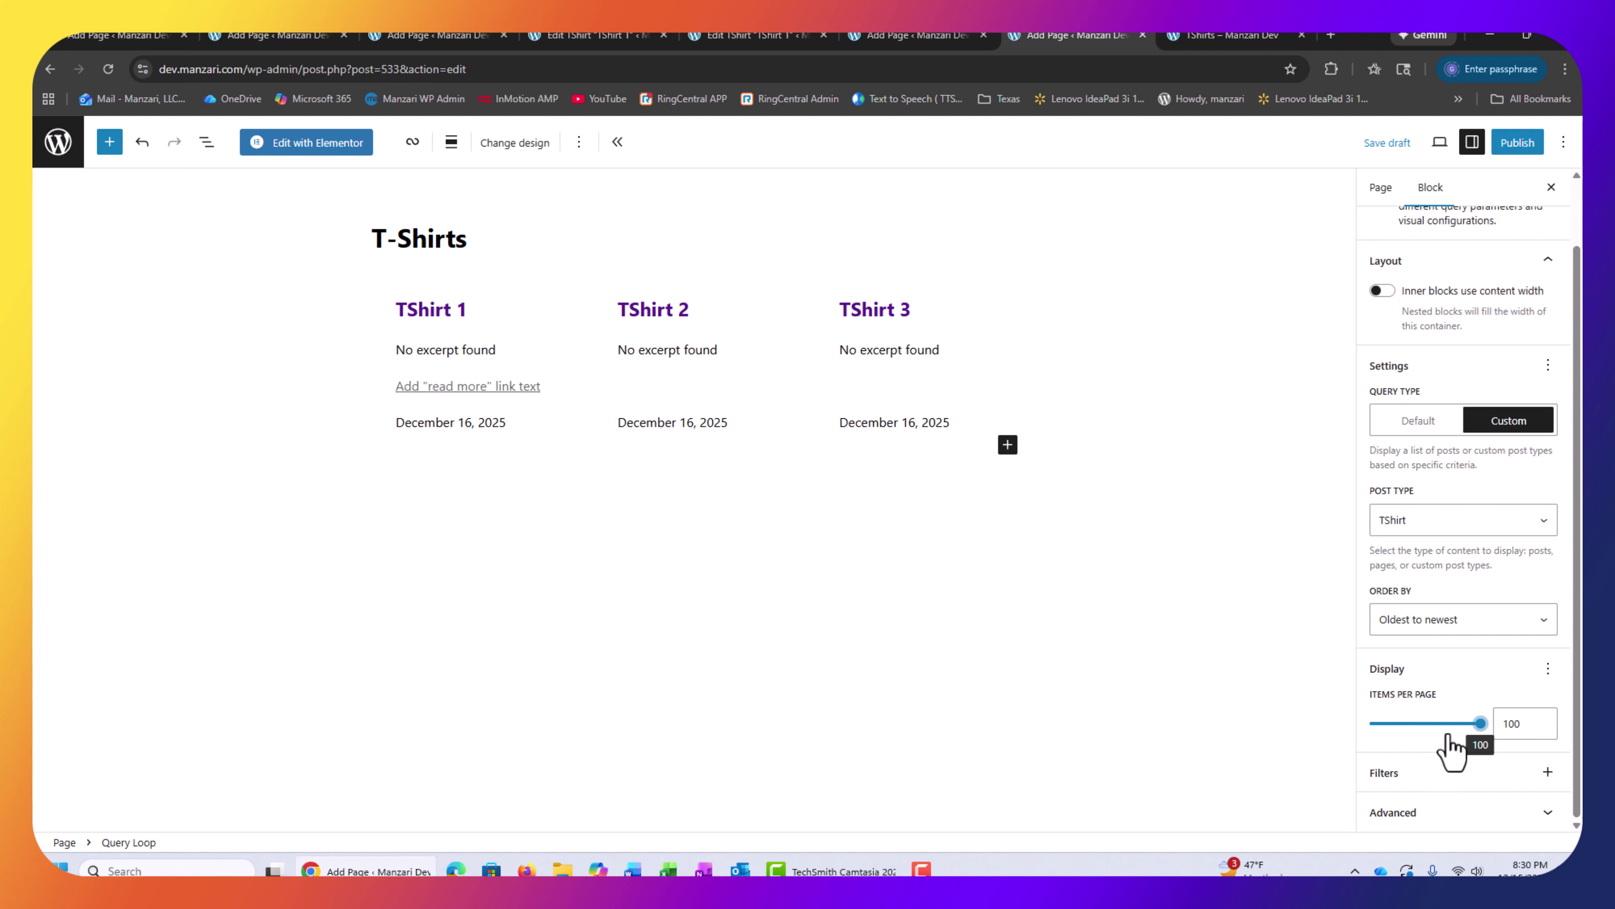
Publish the T-Shirts page and view the live version
{"action": "left_click", "coordinate": [1525, 143]}
{"action": "left_click", "coordinate": [1521, 147]}
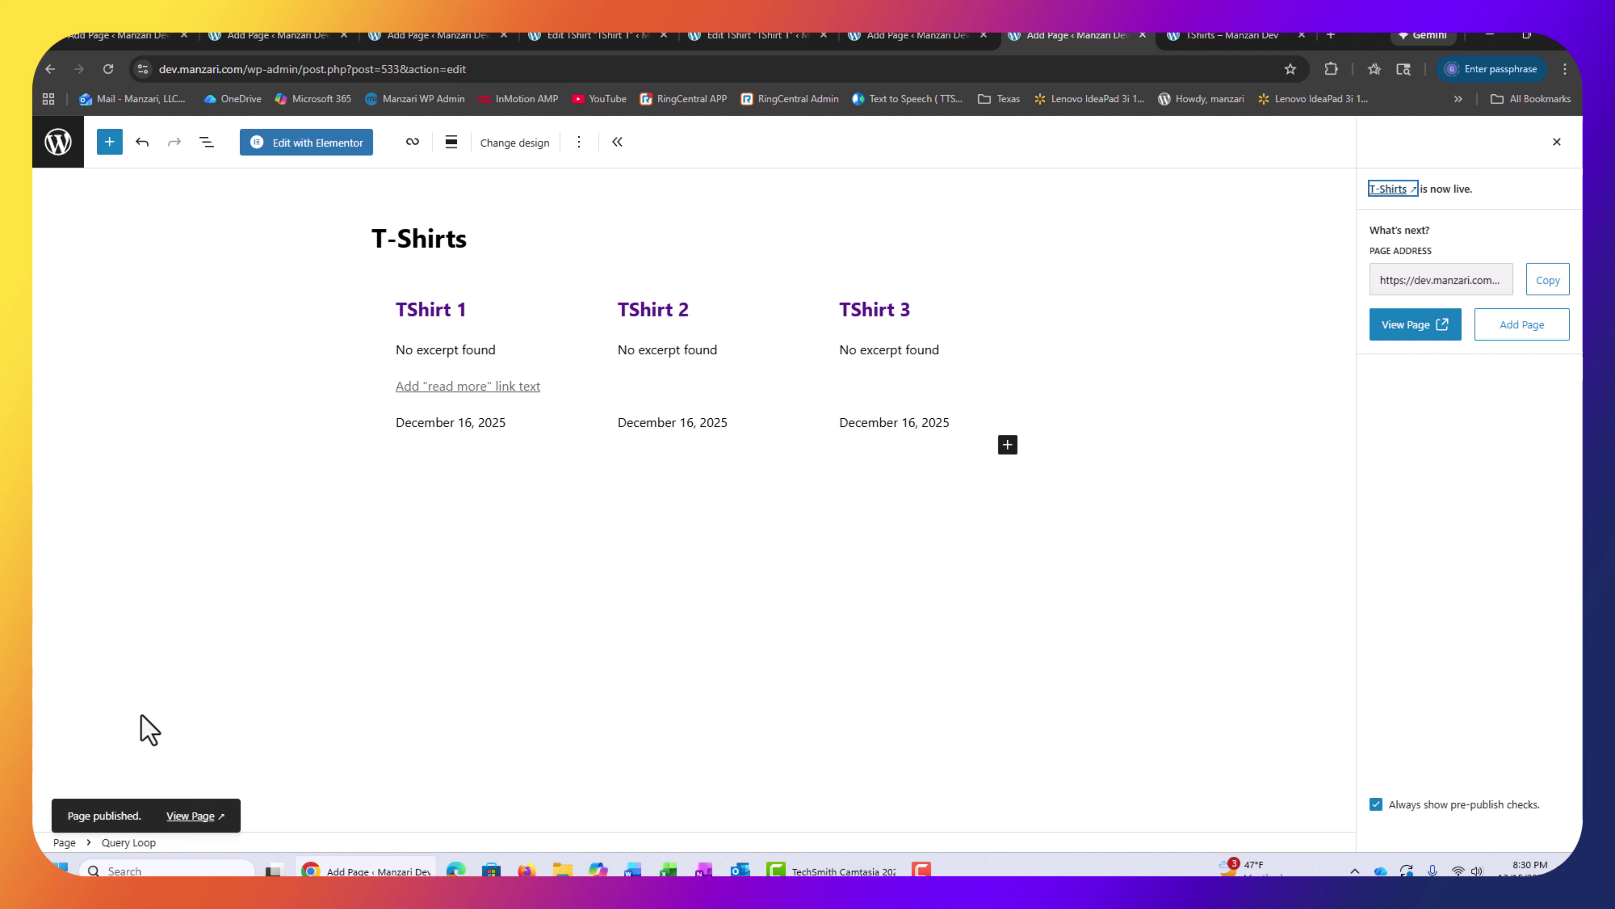
{"action": "left_click", "coordinate": [201, 826]}
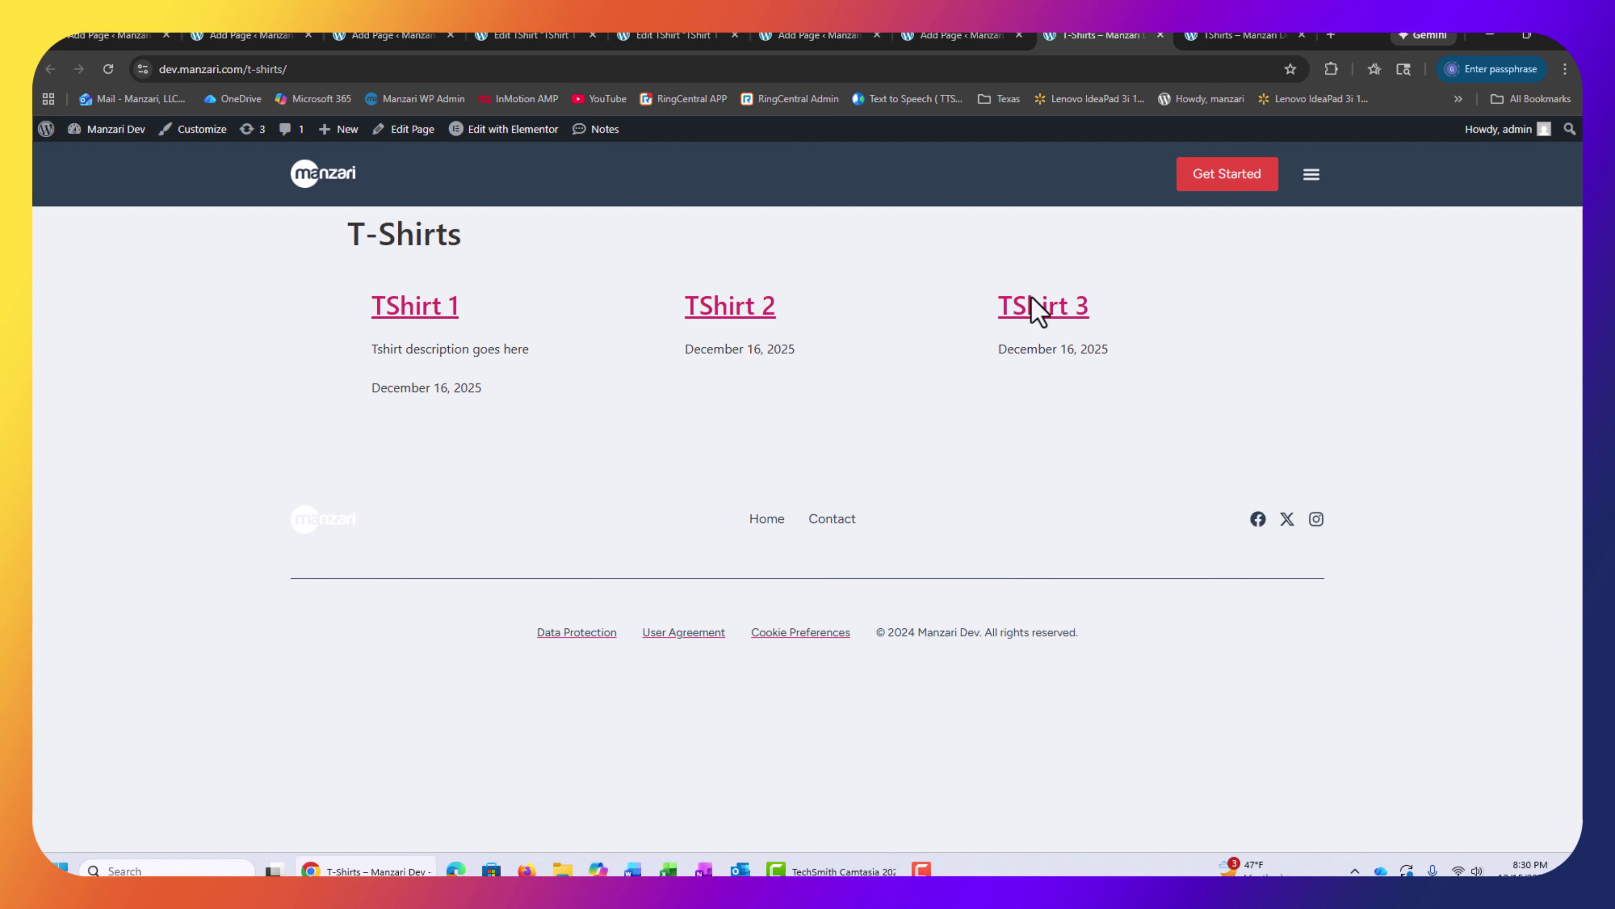
Back in the page editor, insert a Featured Image block into the Post Template's Group and move it above the Title
{"action": "left_click", "coordinate": [972, 37]}
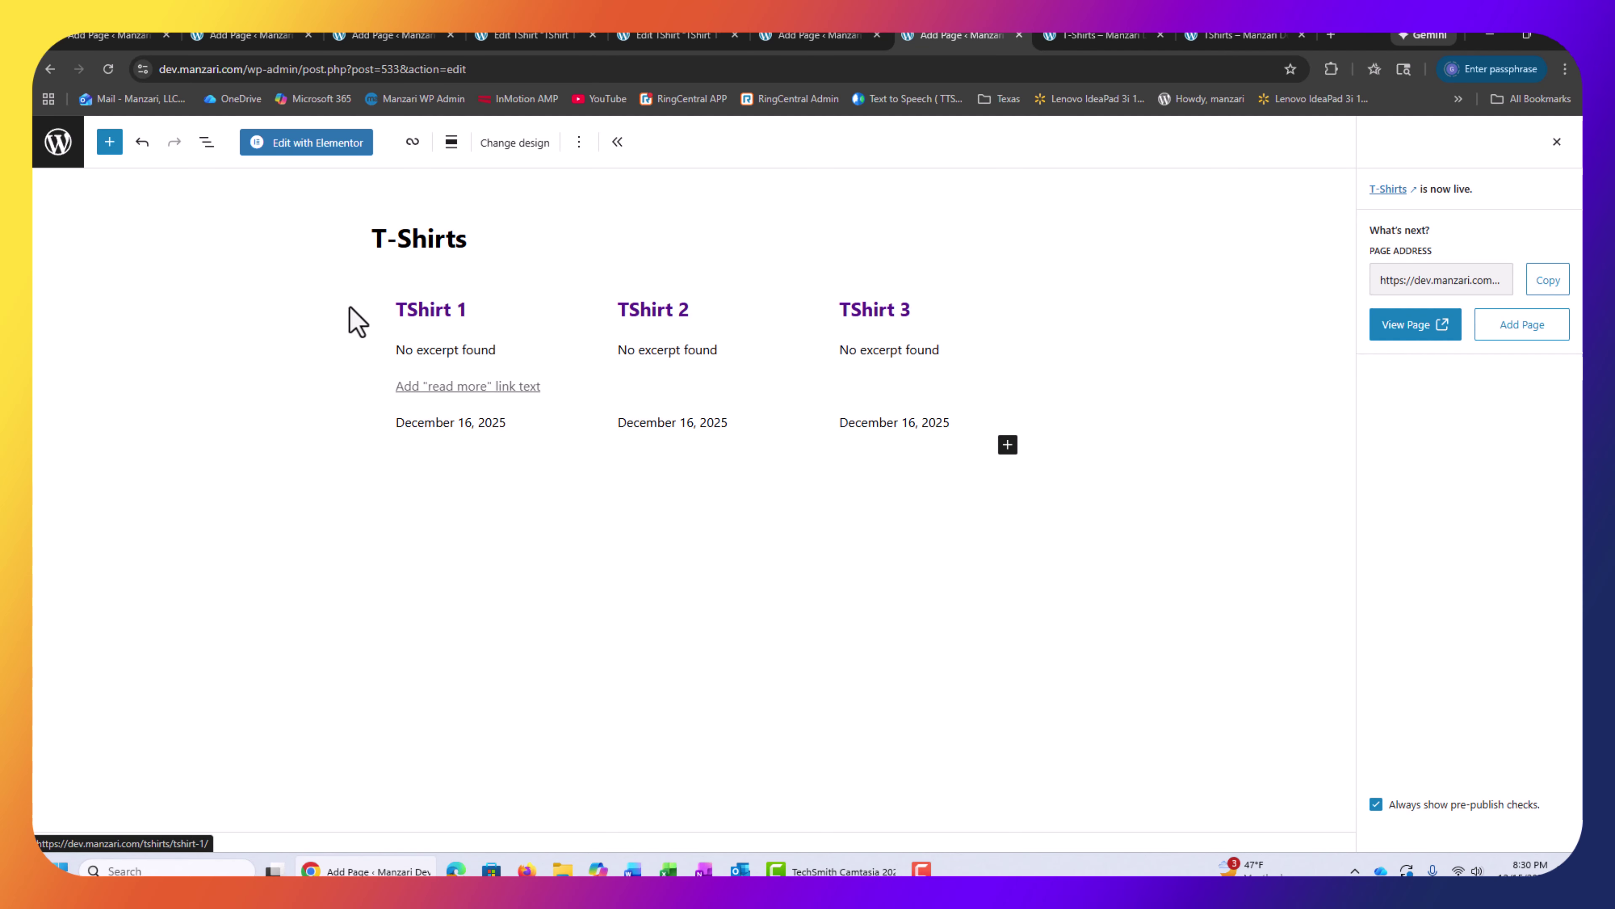
{"action": "left_click", "coordinate": [210, 151]}
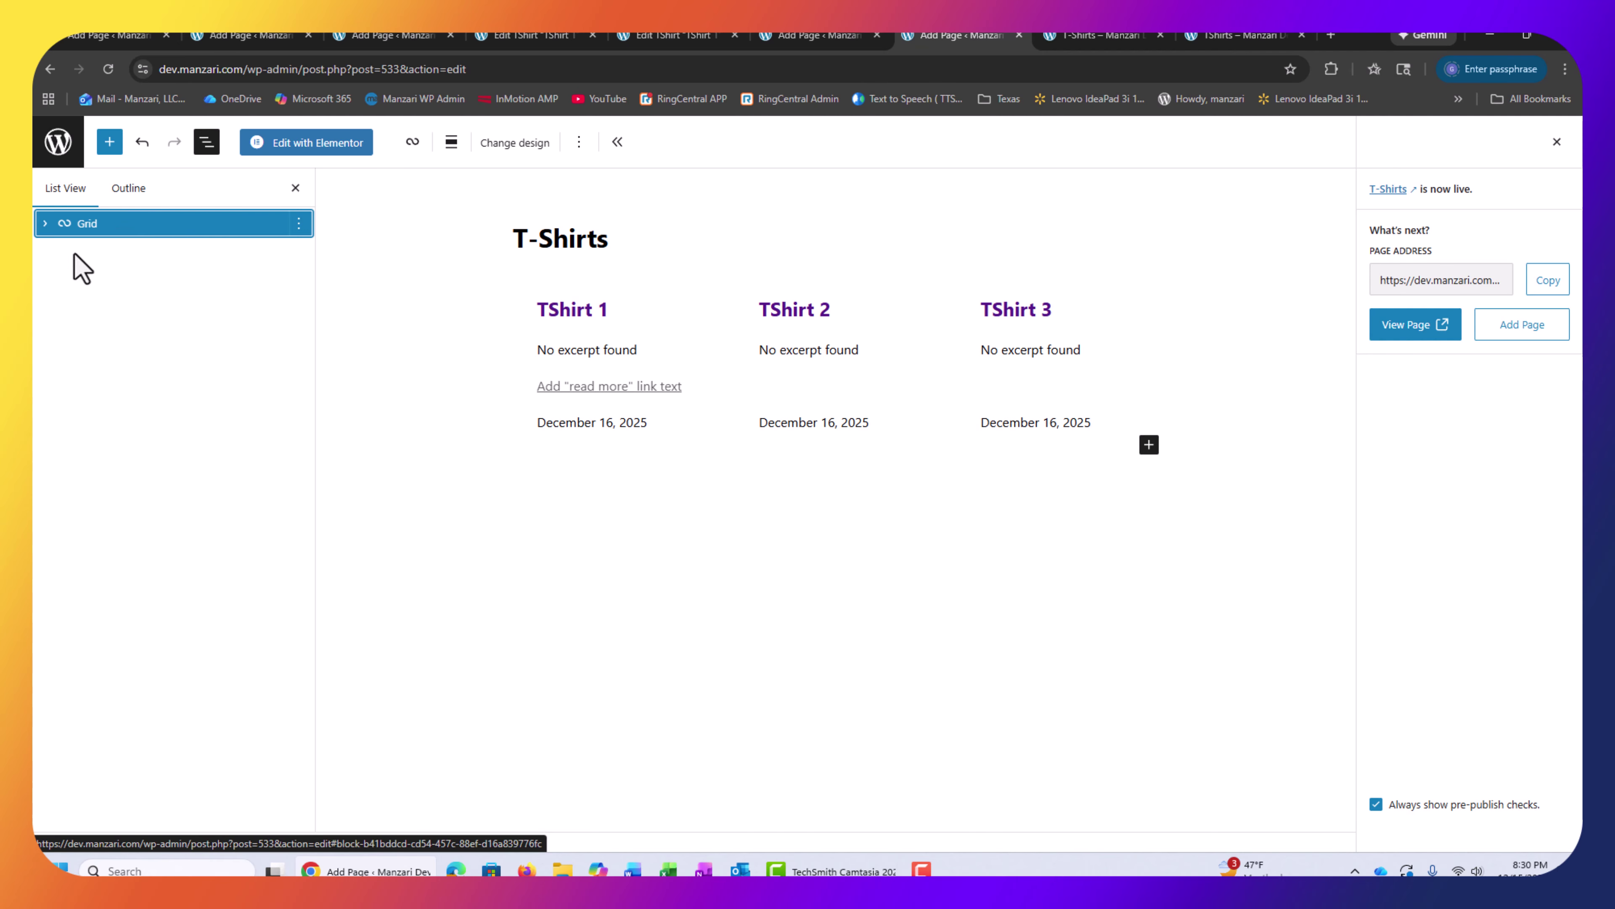
{"action": "left_click", "coordinate": [44, 222]}
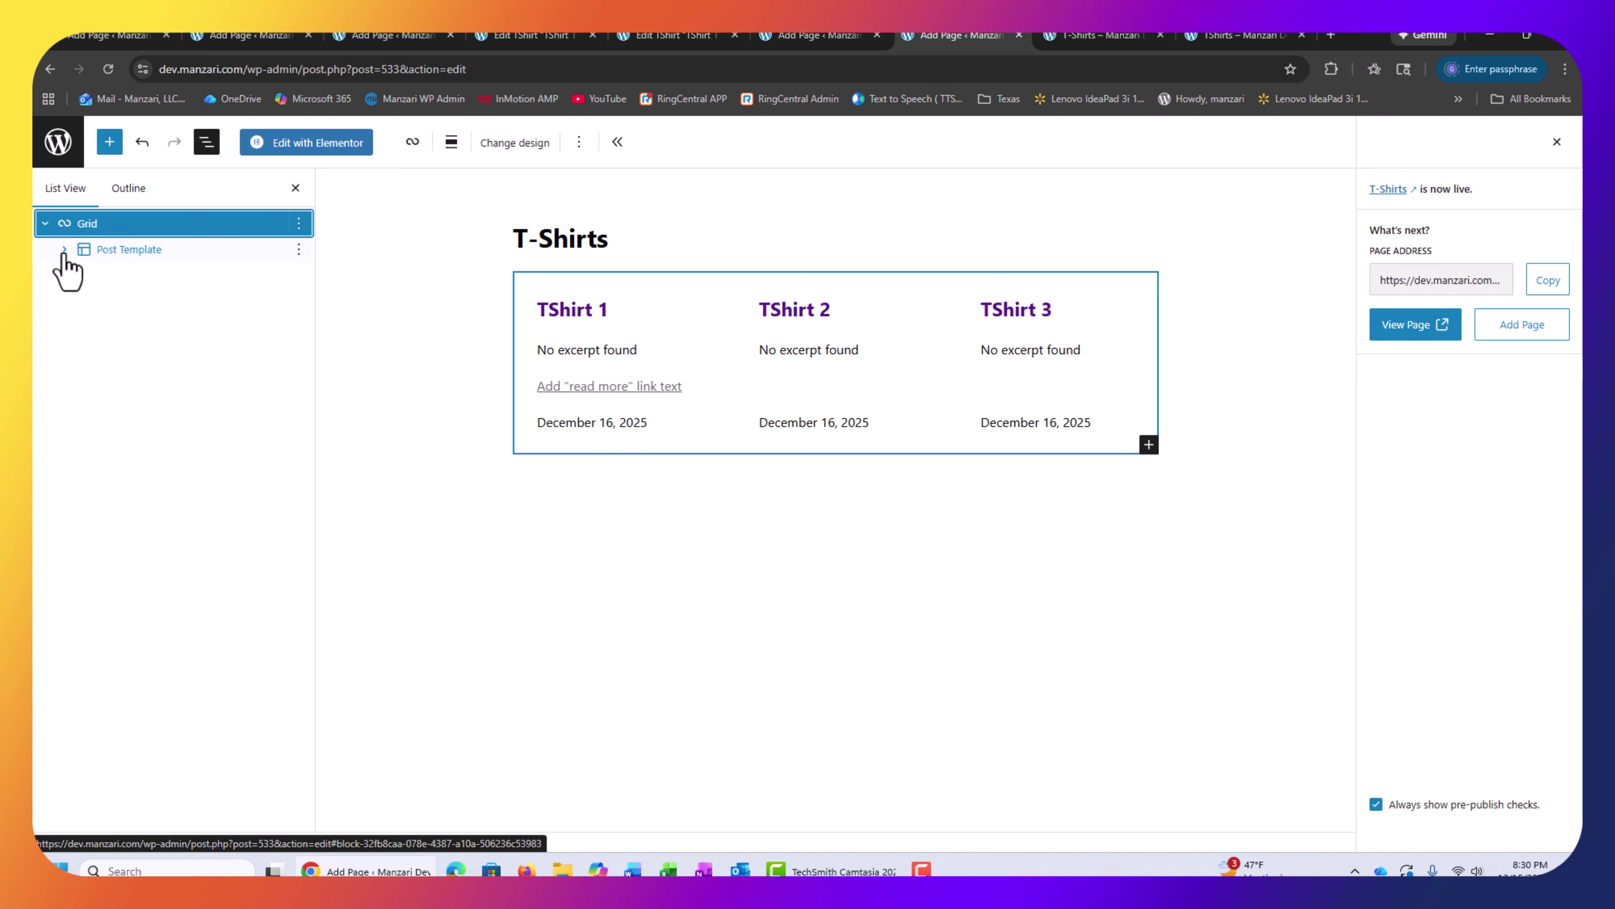
{"action": "left_click", "coordinate": [64, 249]}
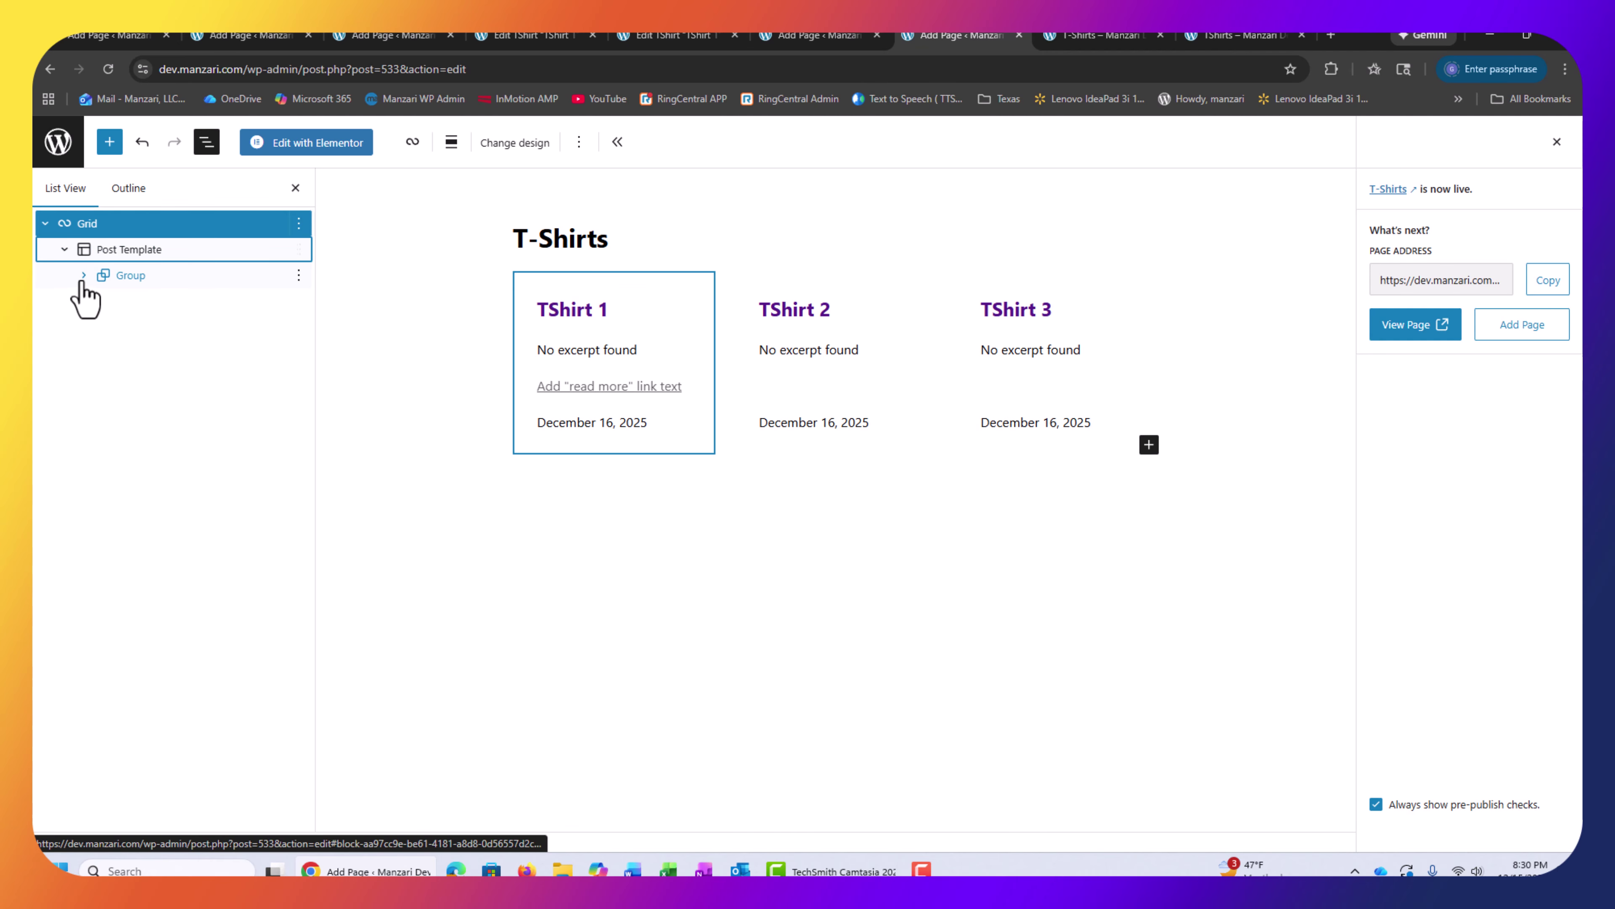
{"action": "left_click", "coordinate": [84, 275]}
{"action": "left_click", "coordinate": [155, 275]}
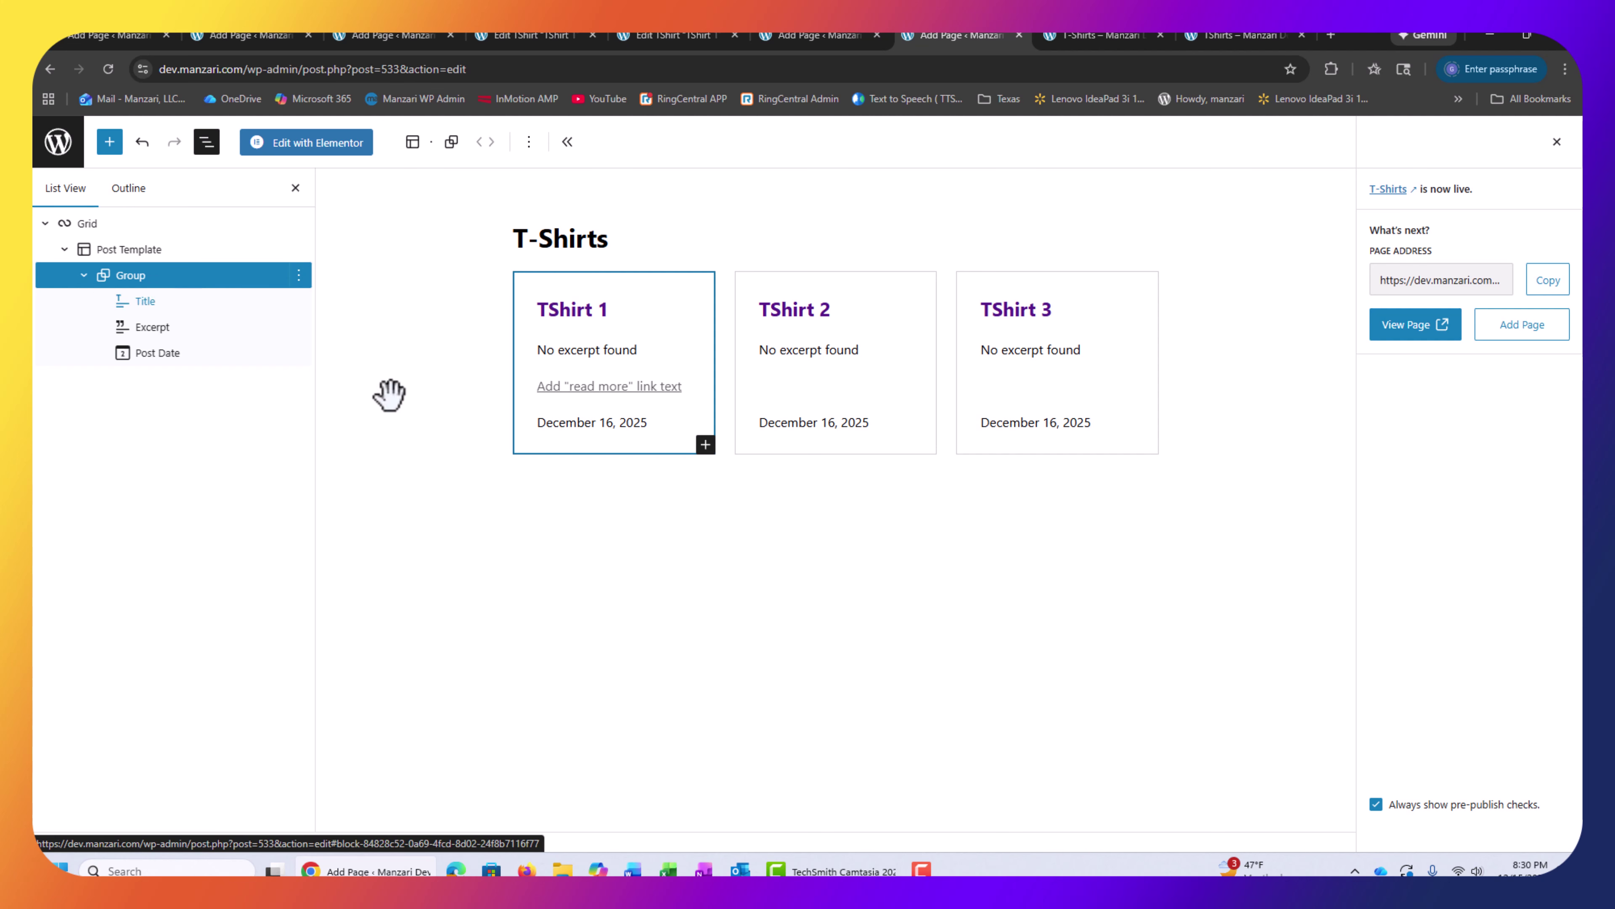
{"action": "left_click", "coordinate": [706, 444]}
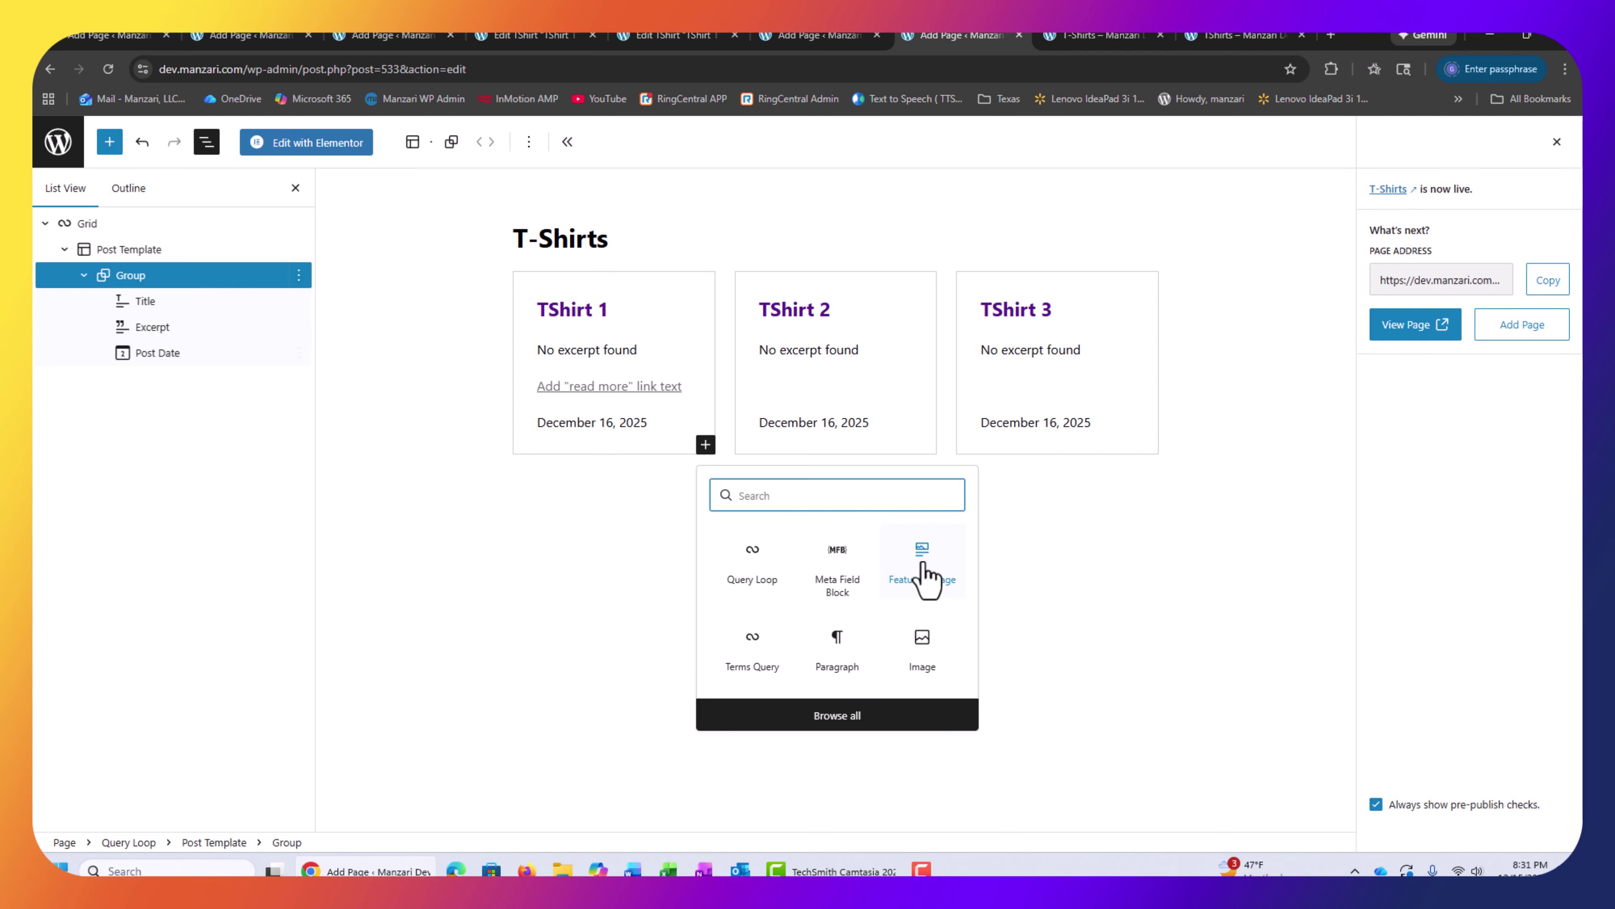
{"action": "left_click", "coordinate": [924, 576]}
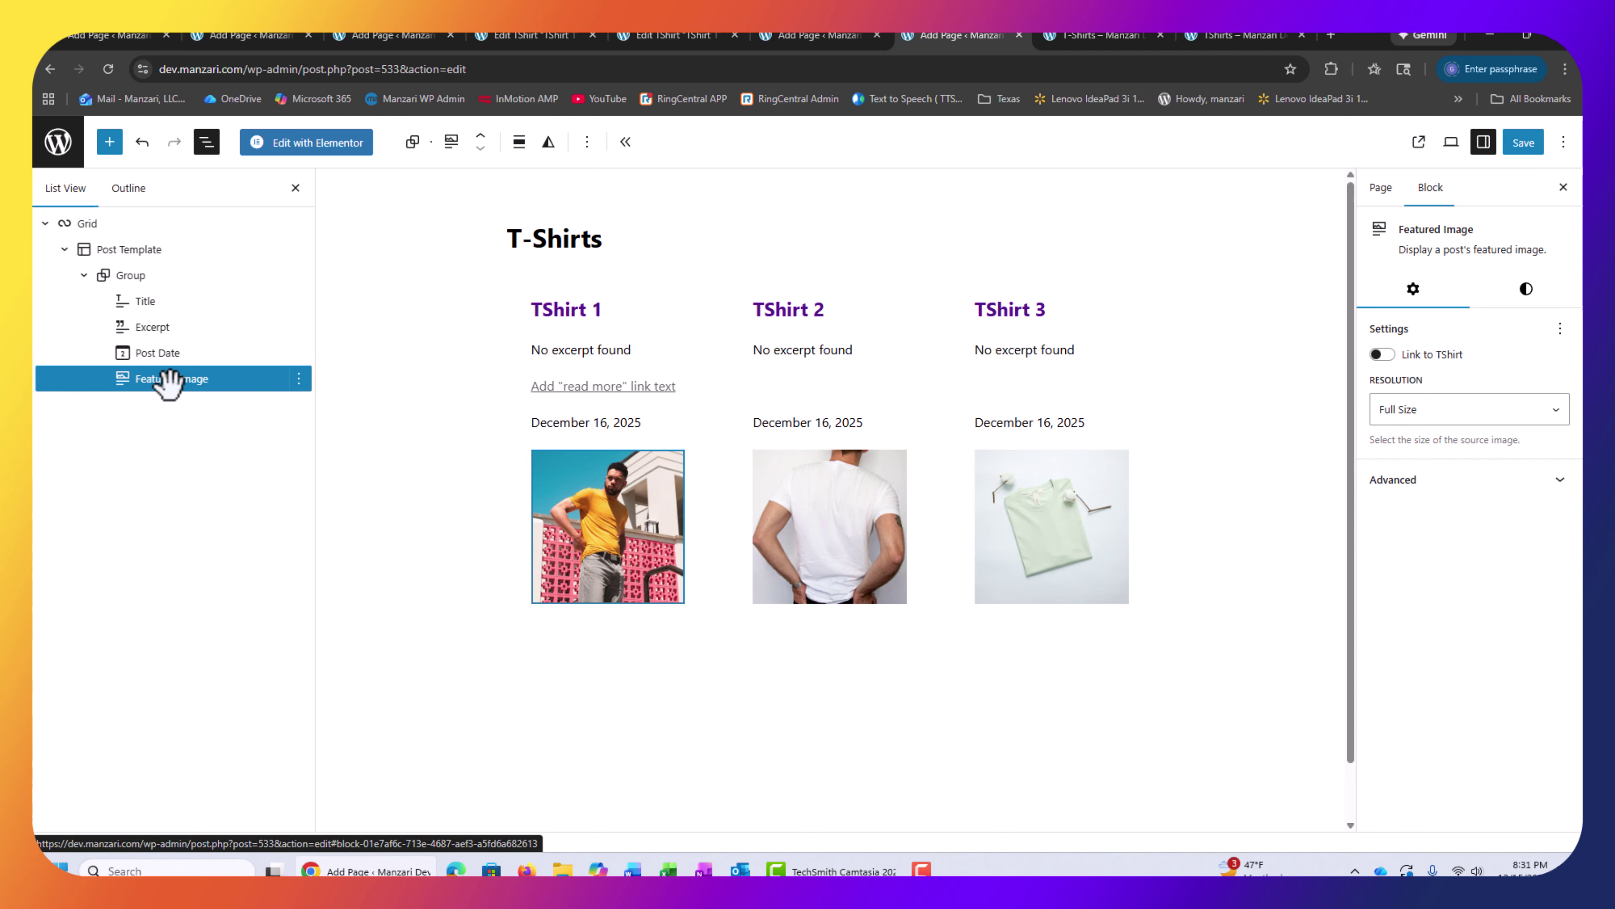
{"action": "left_click_drag", "start_coordinate": [163, 377], "coordinate": [178, 305]}
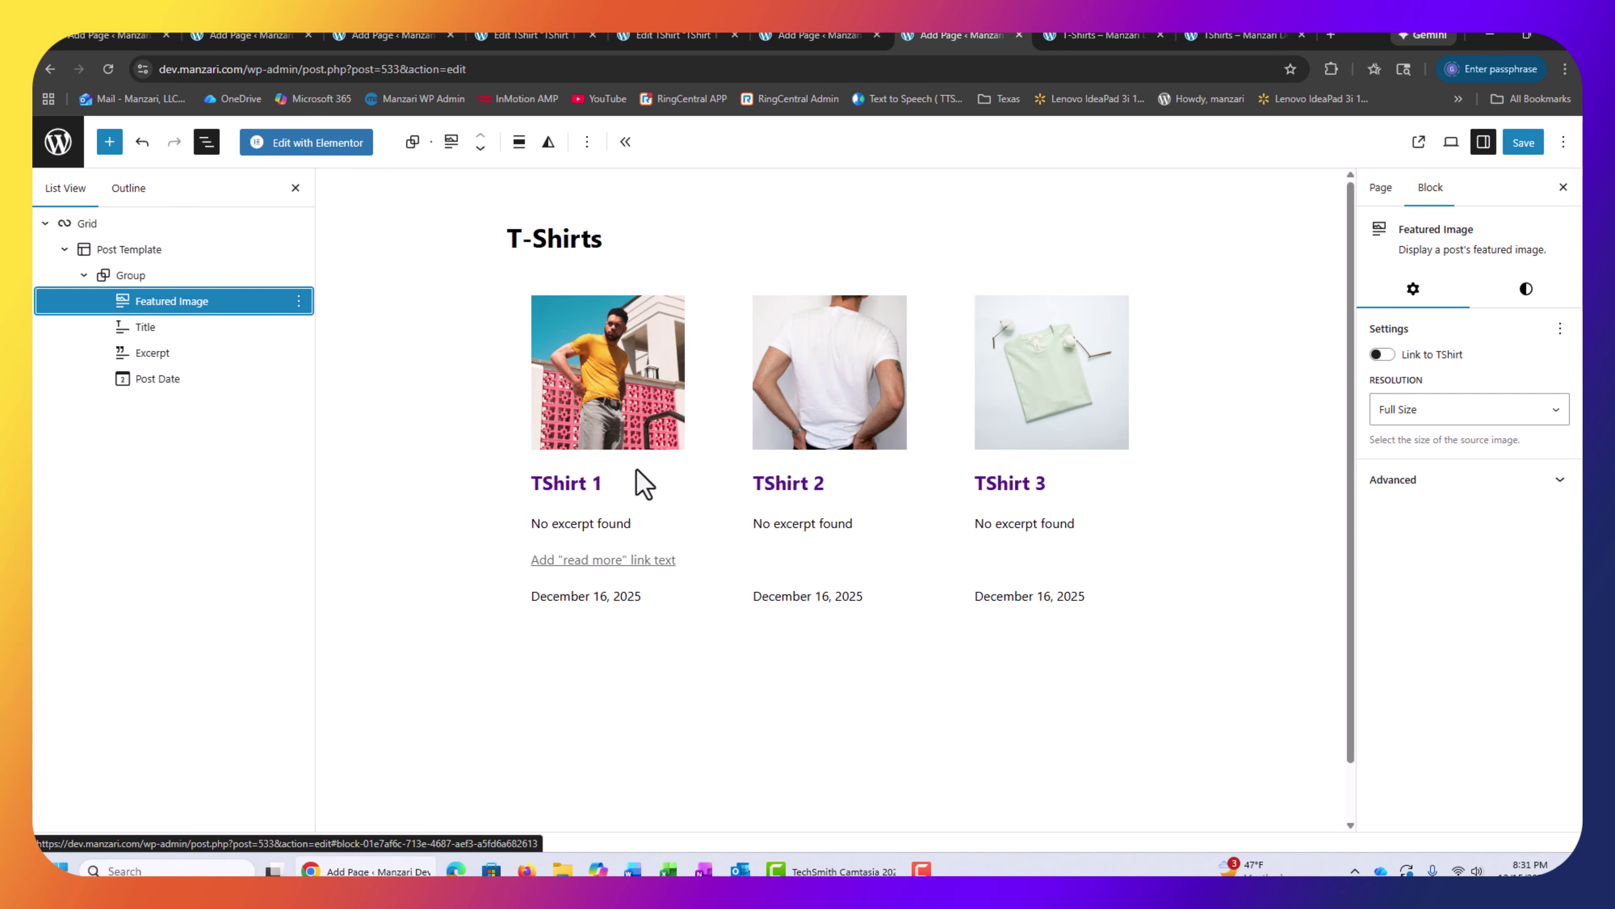
Give the Group block around each T-shirt card the default yellow-to-orange linear gradient as its background
{"action": "left_click", "coordinate": [666, 485]}
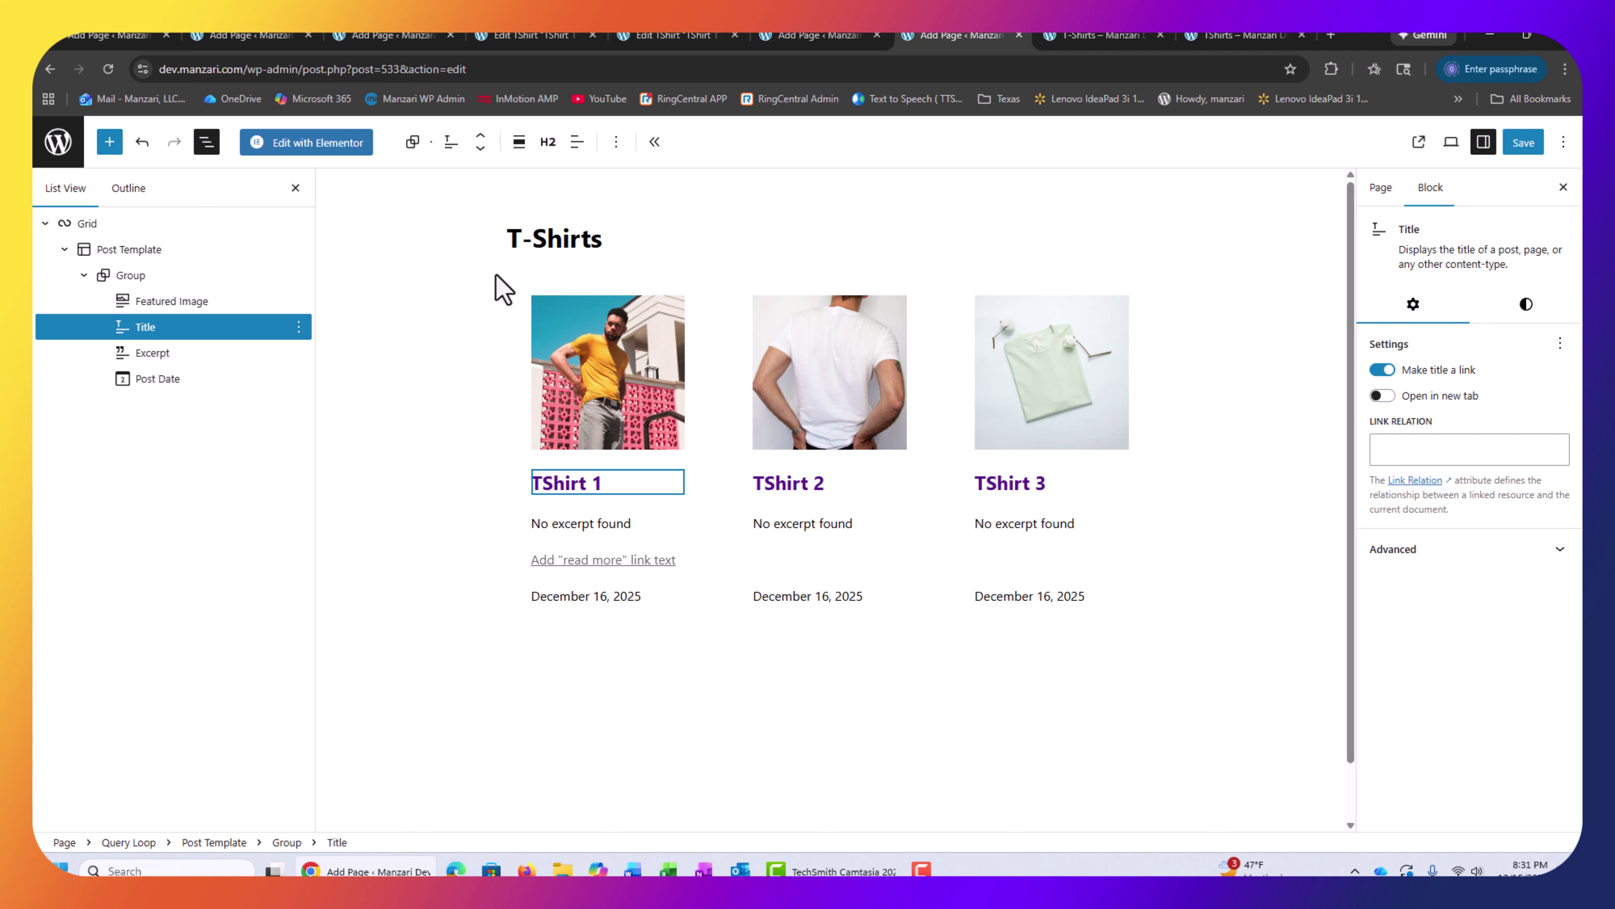
{"action": "left_click", "coordinate": [514, 332]}
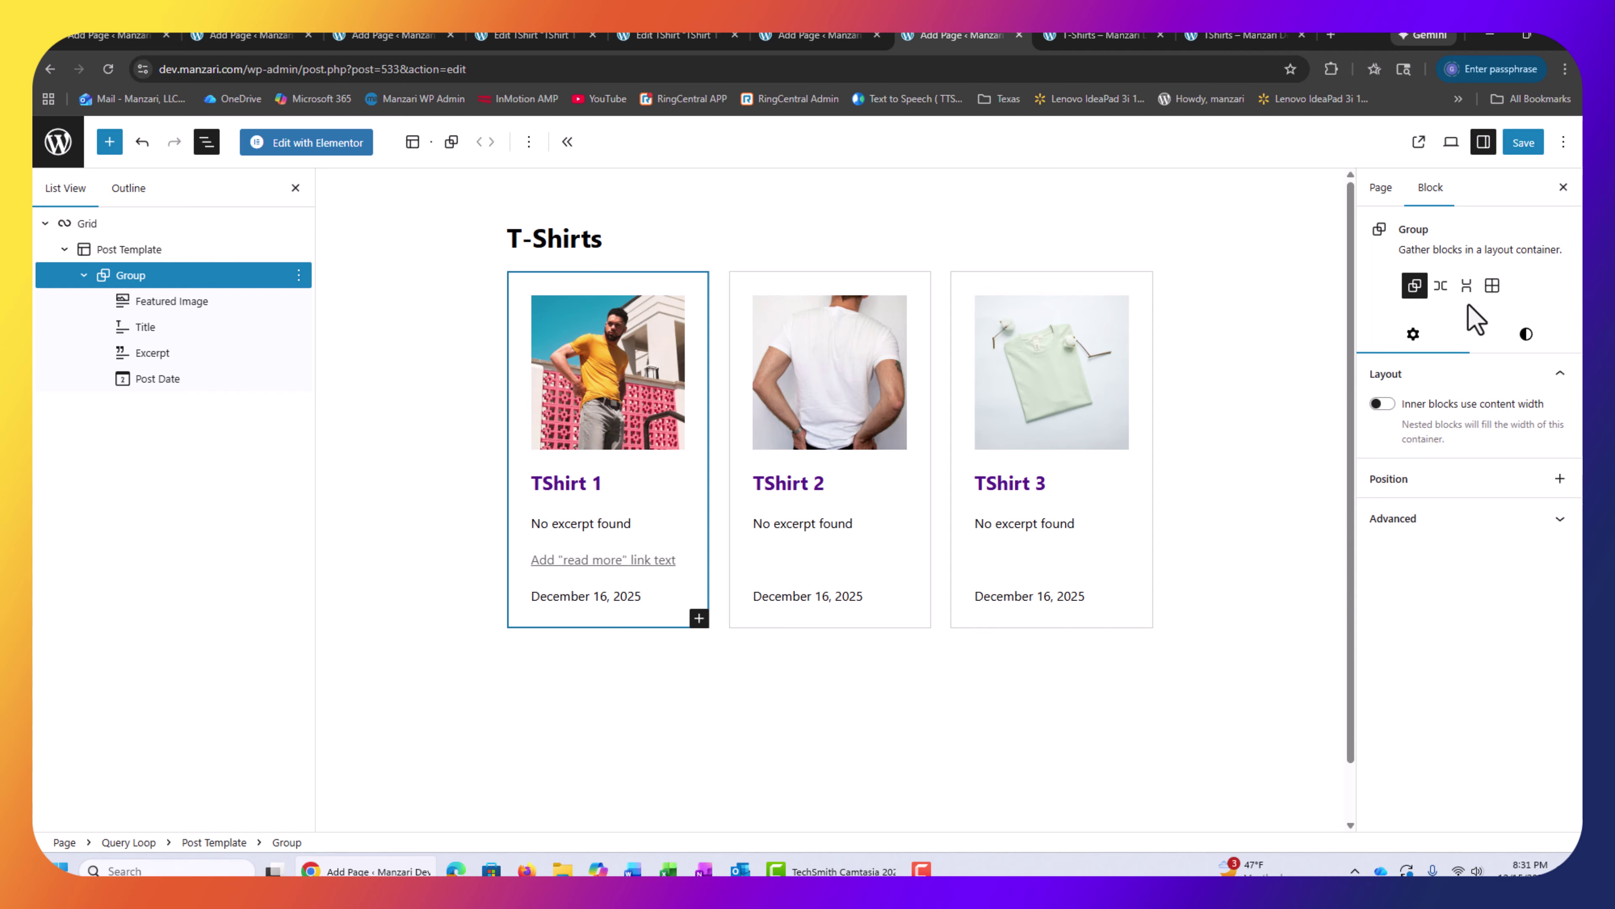
{"action": "left_click", "coordinate": [1526, 335]}
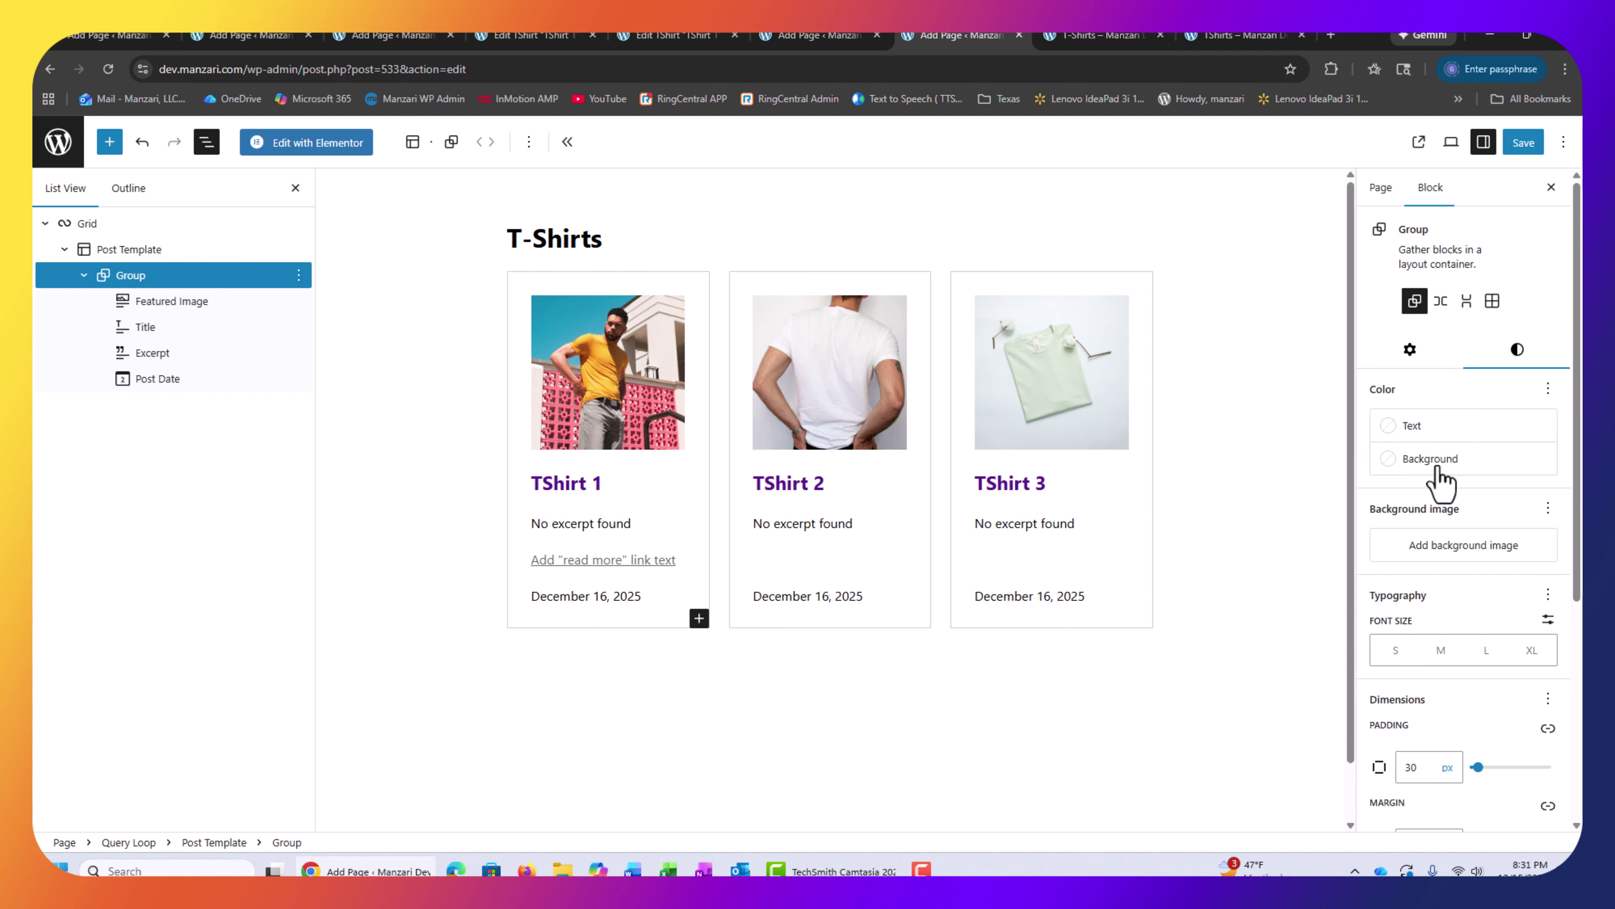
{"action": "left_click", "coordinate": [1441, 482]}
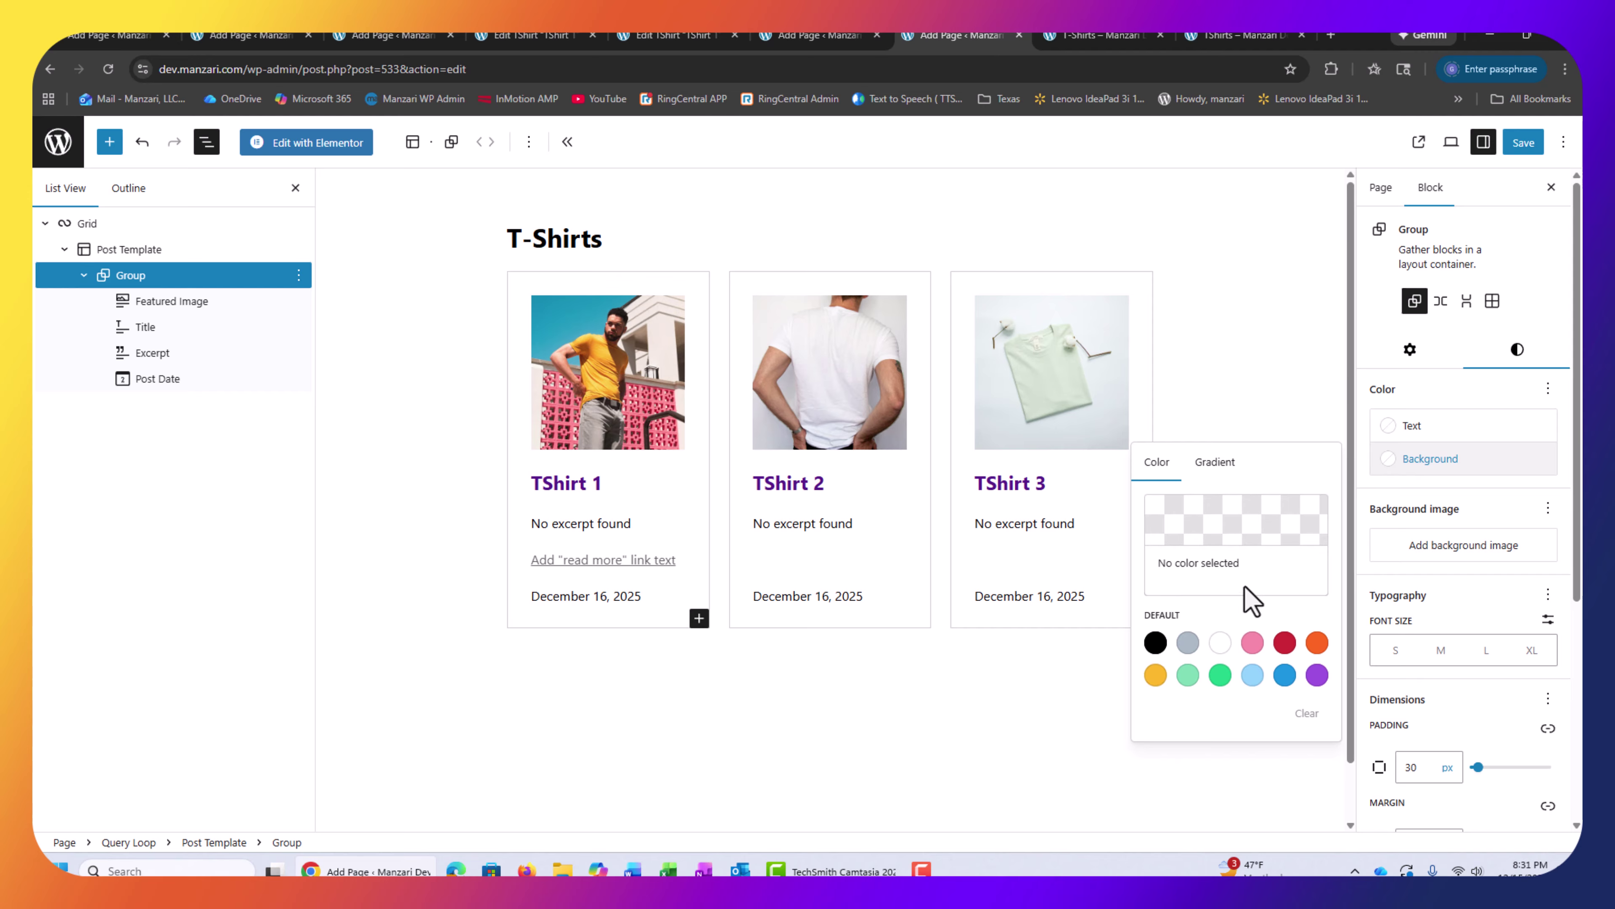
{"action": "left_click", "coordinate": [1222, 463]}
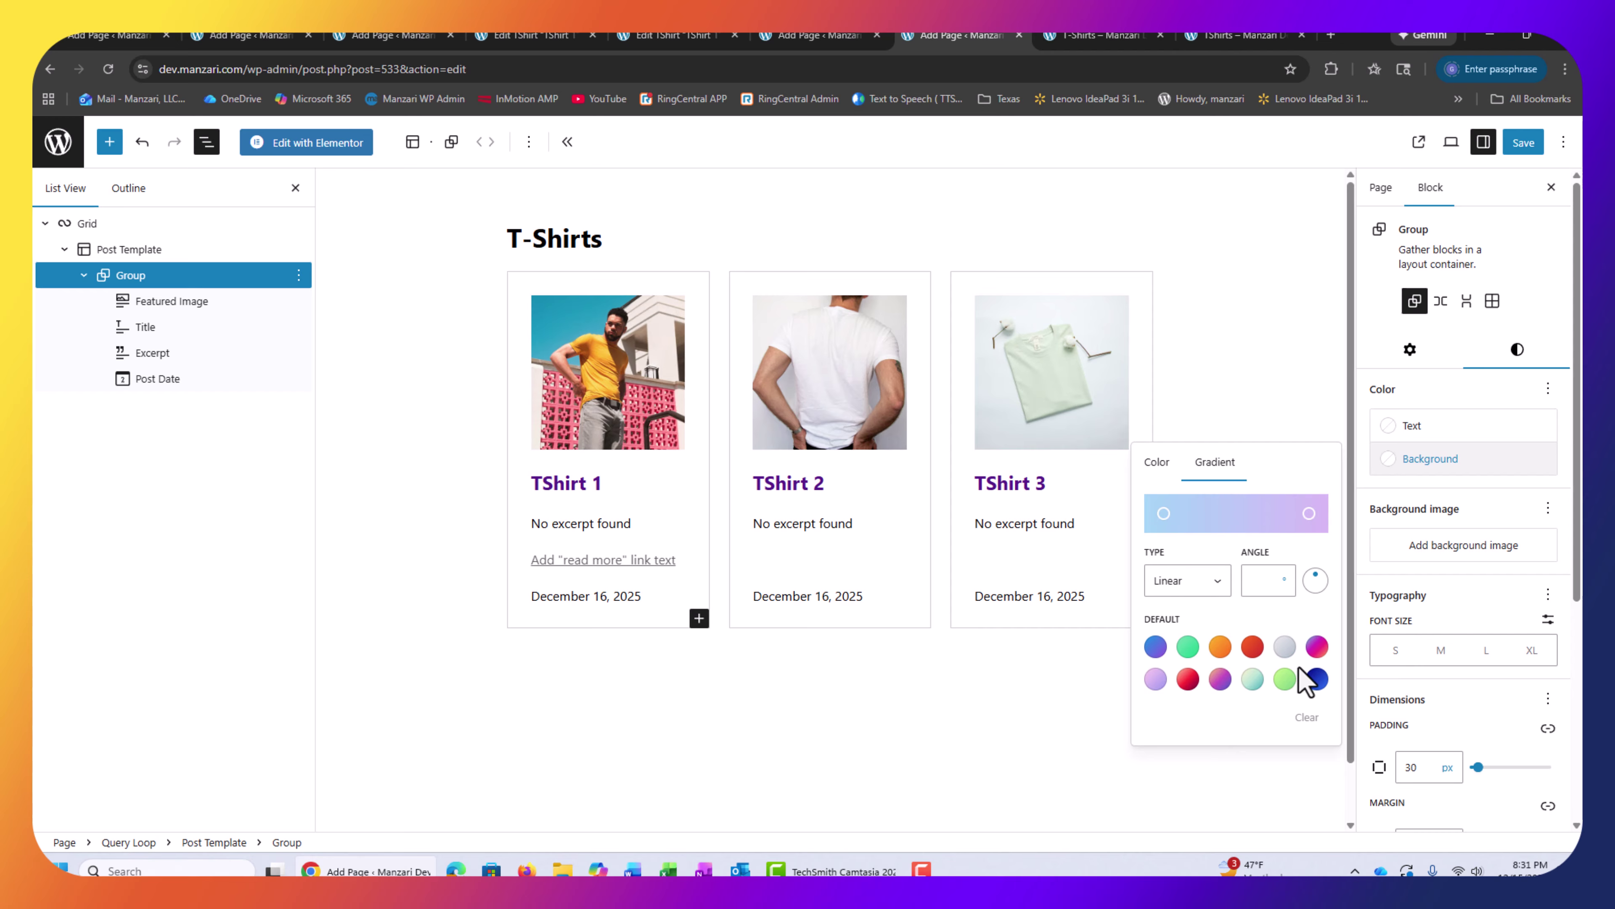
{"action": "left_click", "coordinate": [1253, 680]}
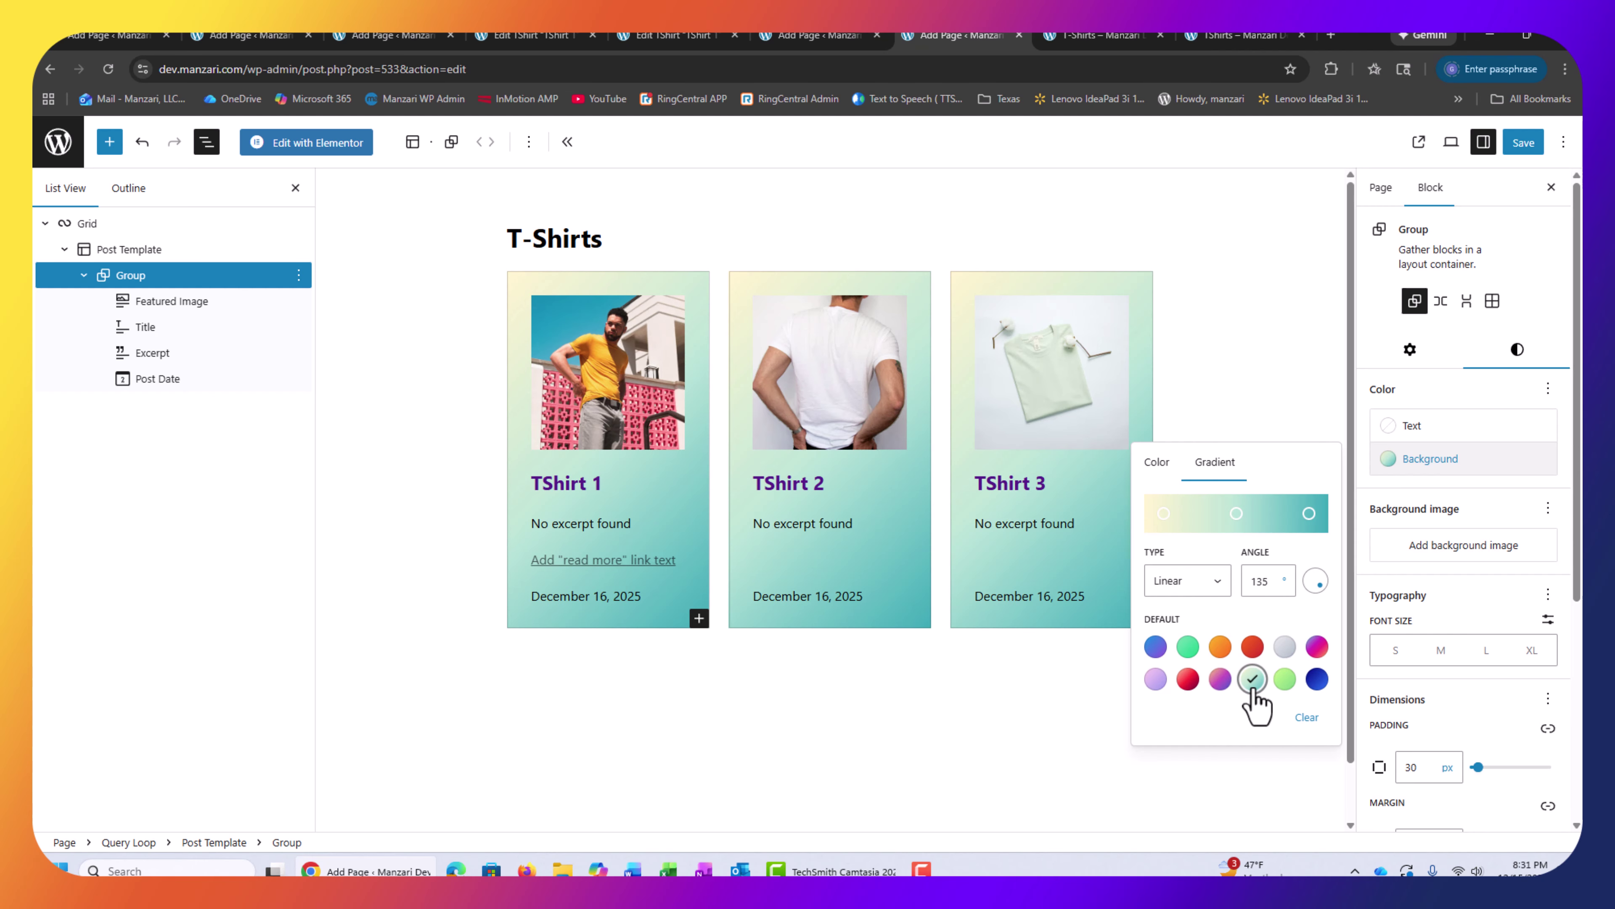
{"action": "left_click", "coordinate": [1220, 647]}
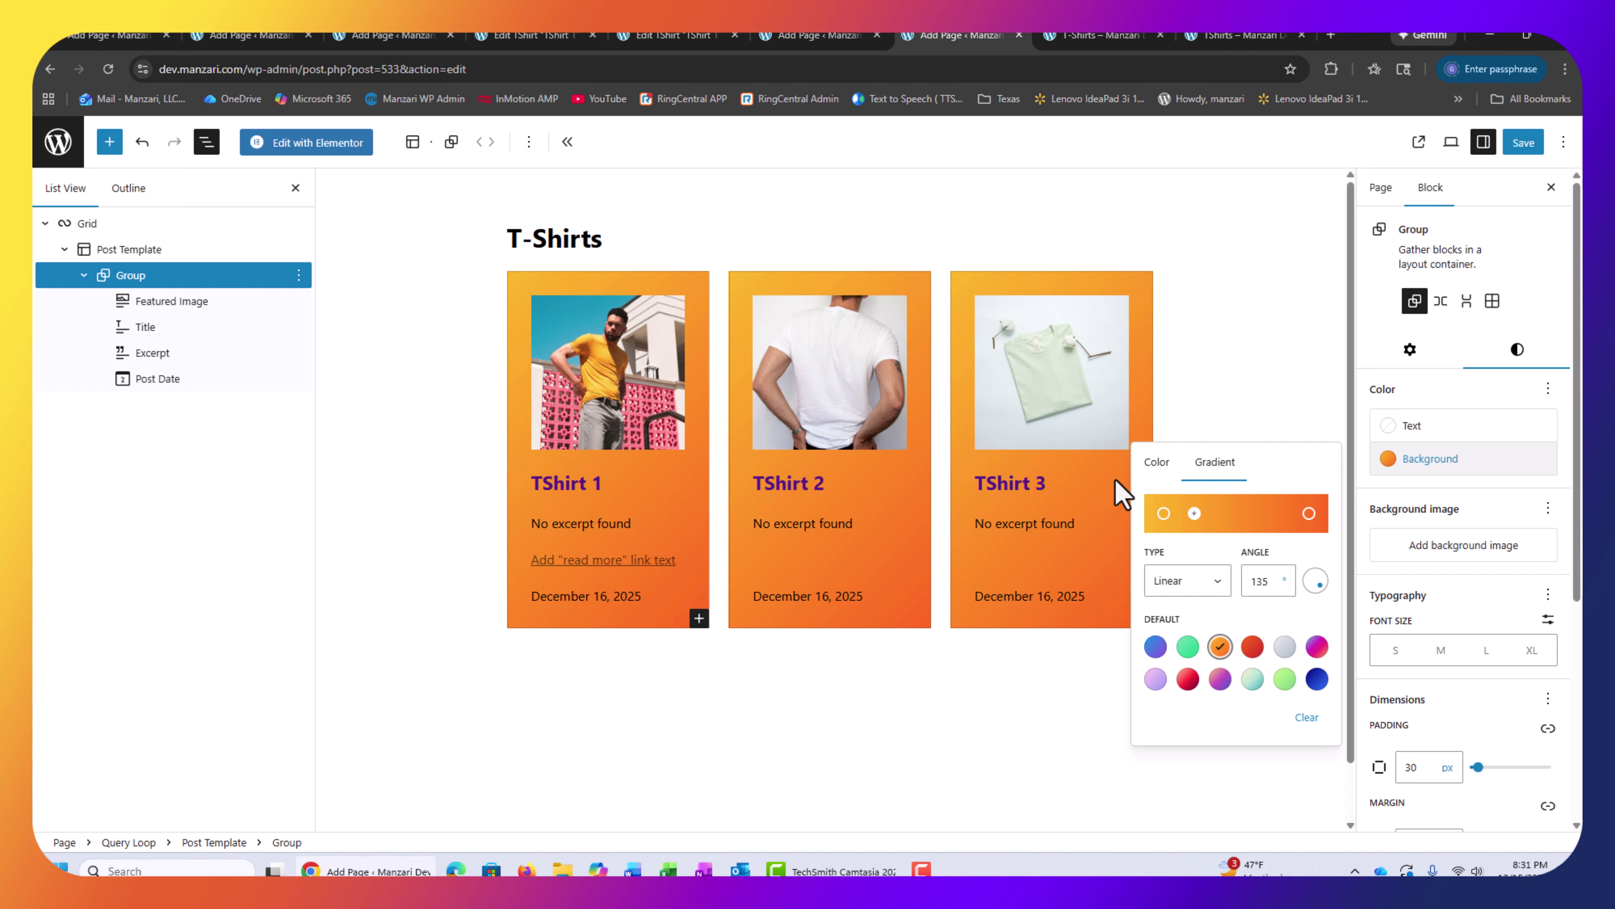
Set the text color of the Title and Excerpt blocks in the cards to white
{"action": "left_click", "coordinate": [608, 475]}
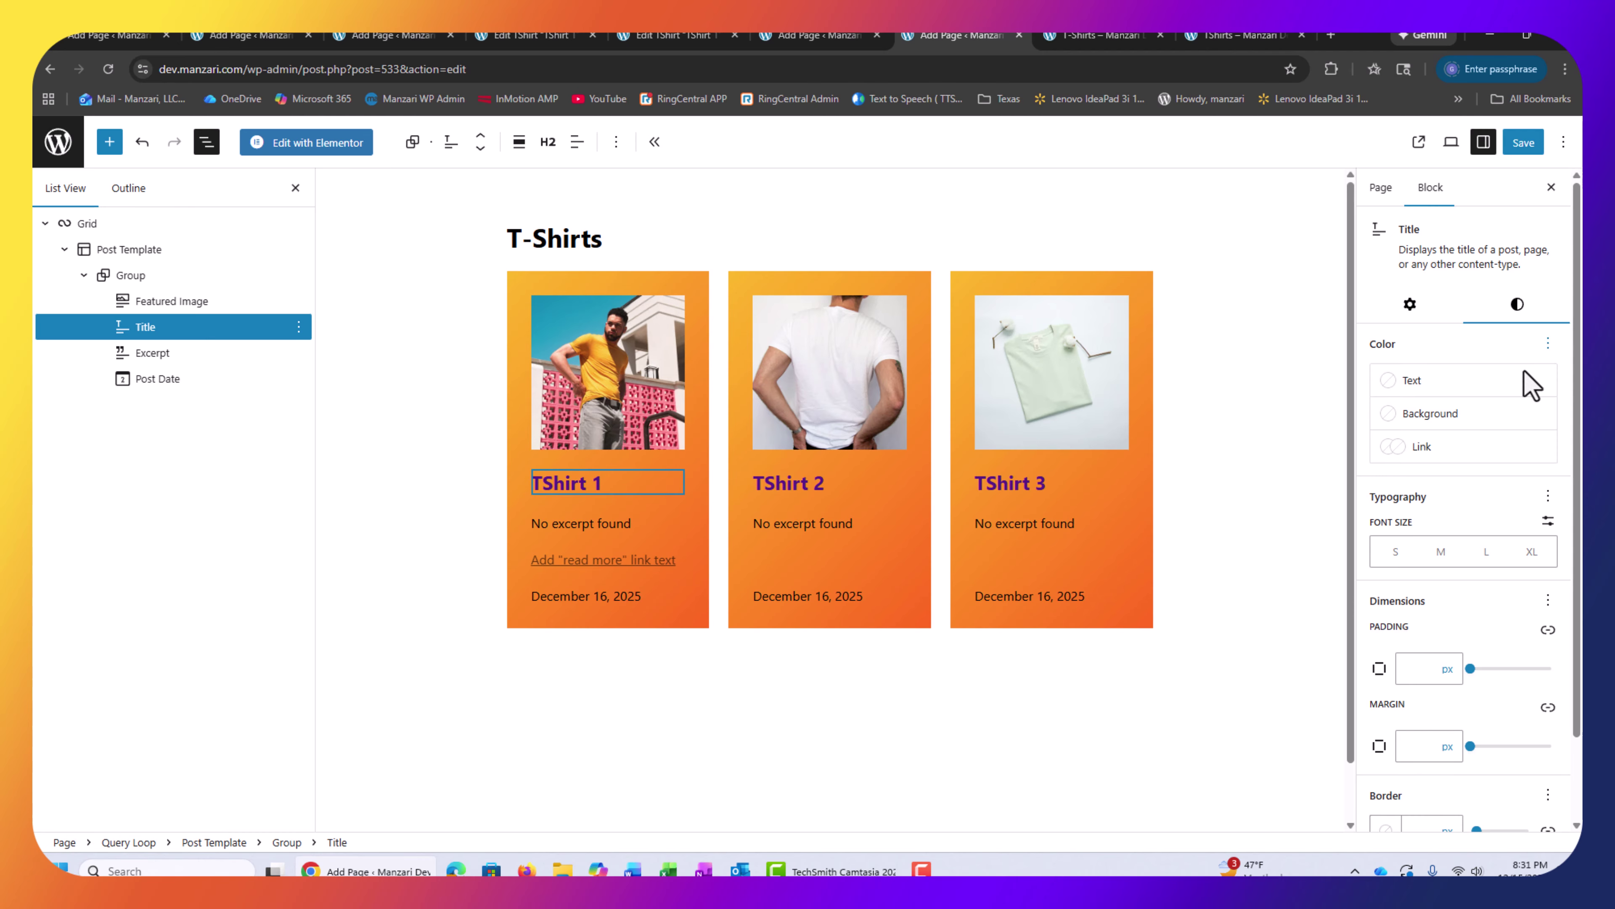
{"action": "left_click", "coordinate": [1418, 382]}
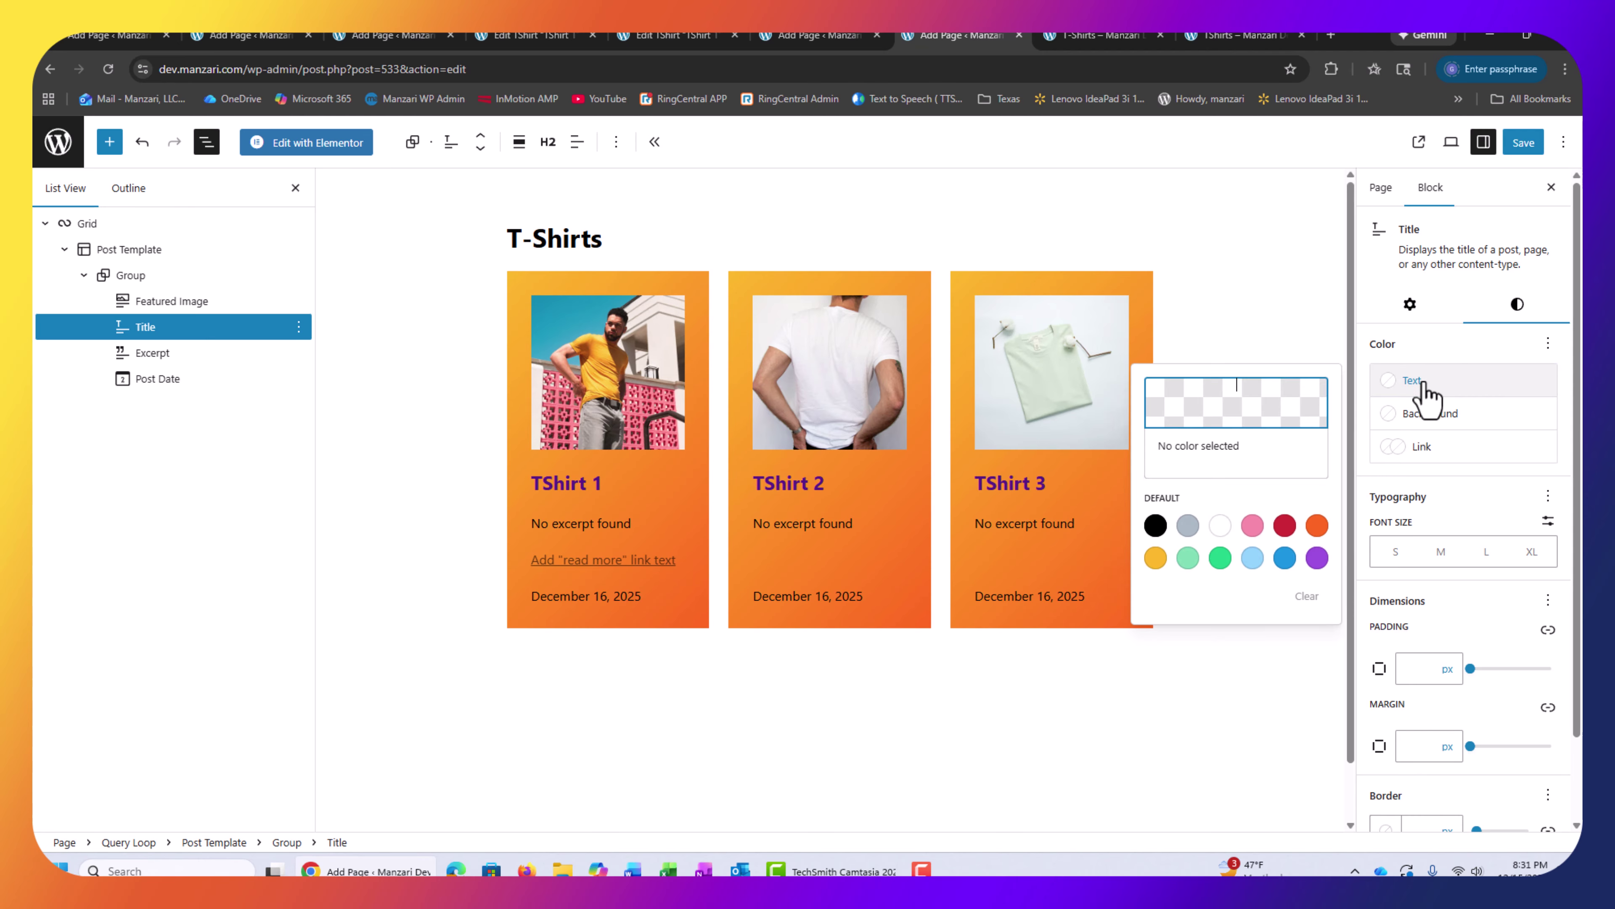
{"action": "left_click", "coordinate": [1220, 525]}
{"action": "left_click", "coordinate": [611, 525]}
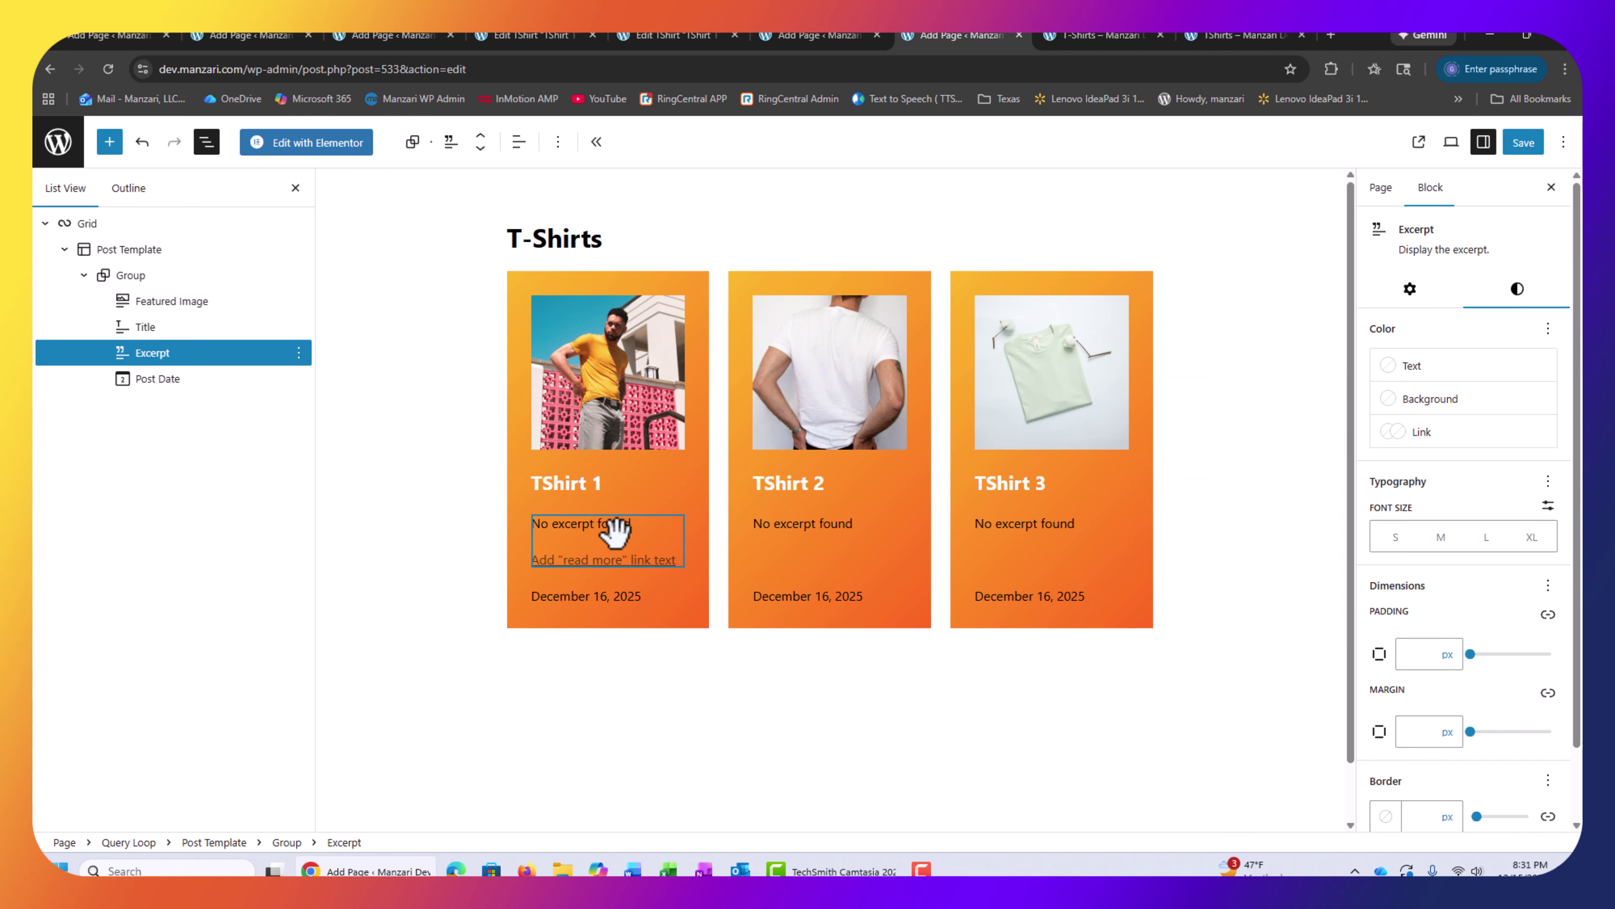
{"action": "left_click", "coordinate": [1445, 370]}
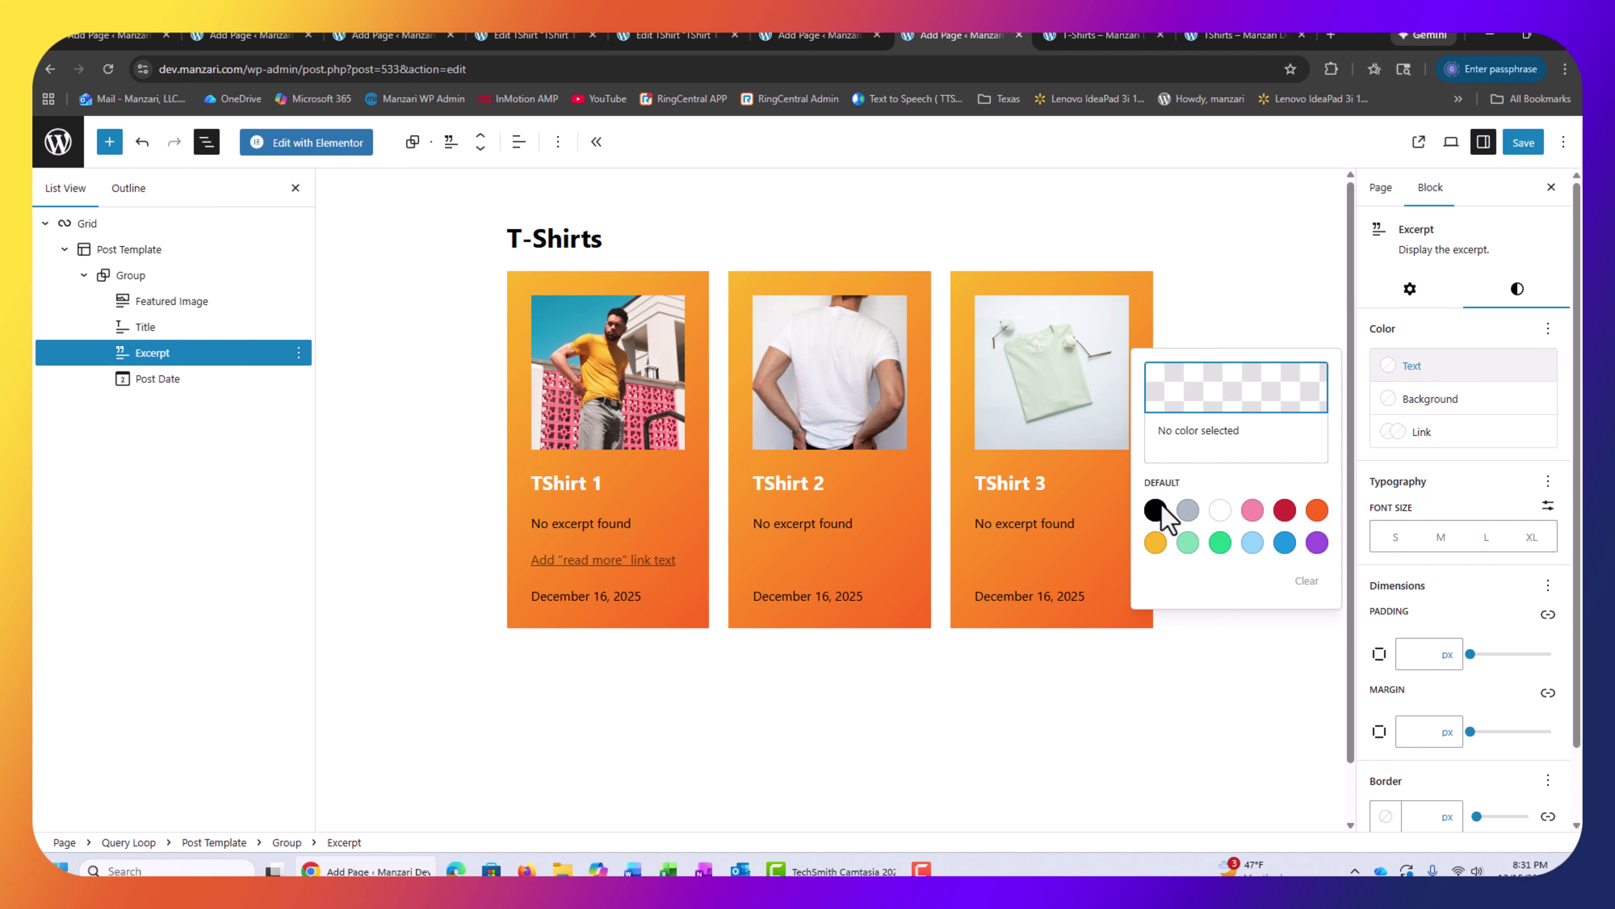
{"action": "left_click", "coordinate": [1220, 510]}
Set the text color of the Post Date block in the cards to white
{"action": "left_click", "coordinate": [608, 617]}
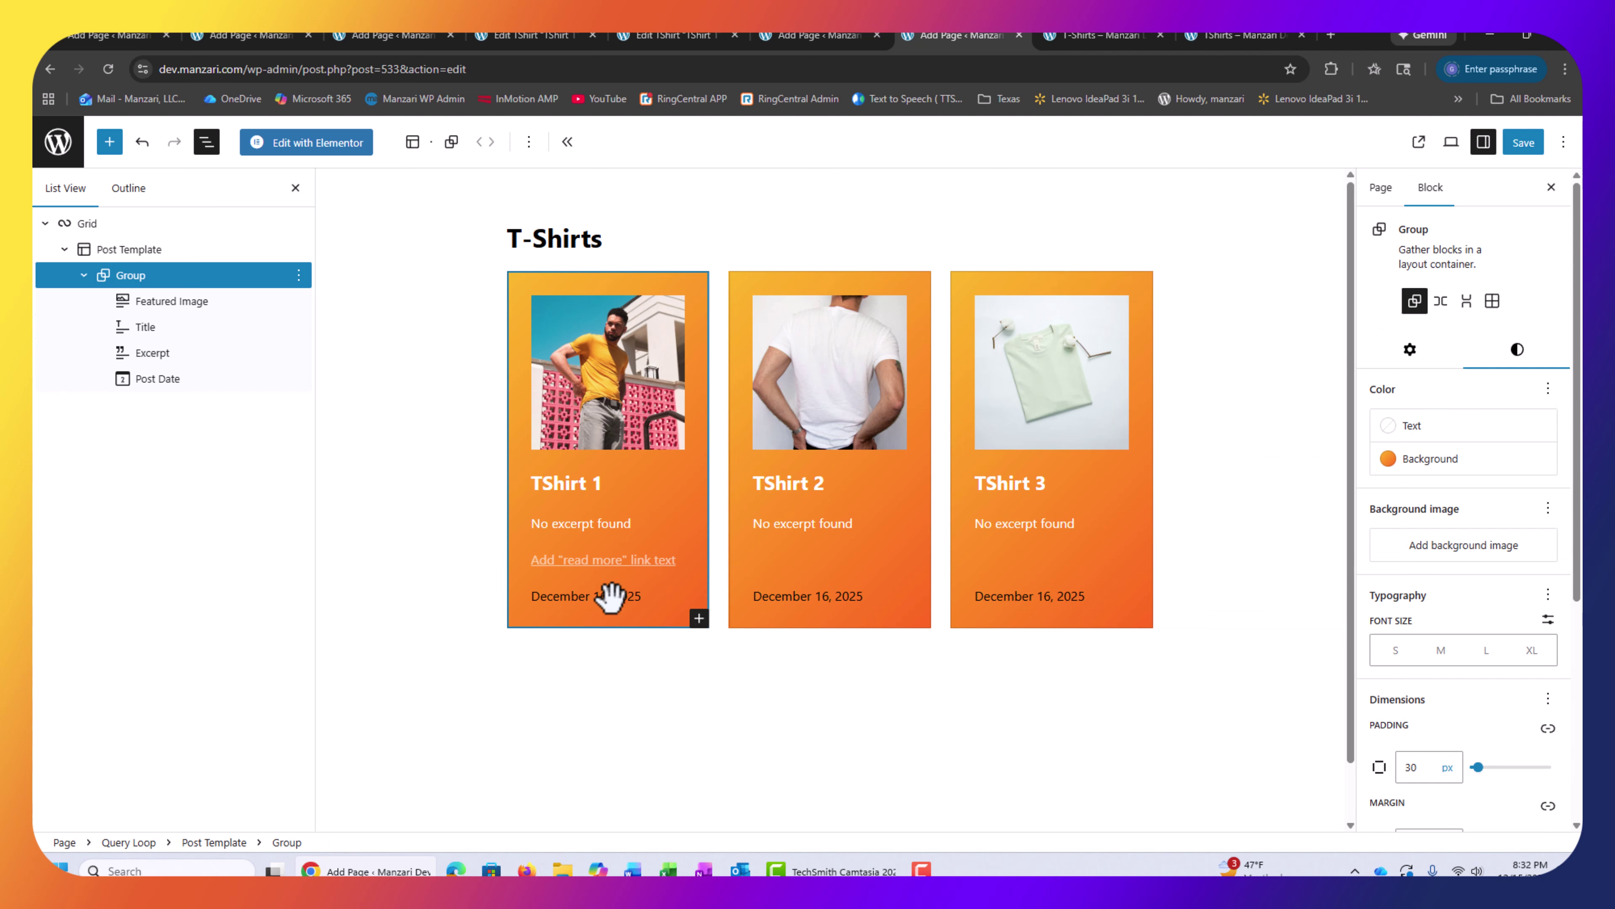
{"action": "left_click", "coordinate": [605, 599]}
{"action": "left_click", "coordinate": [1437, 407]}
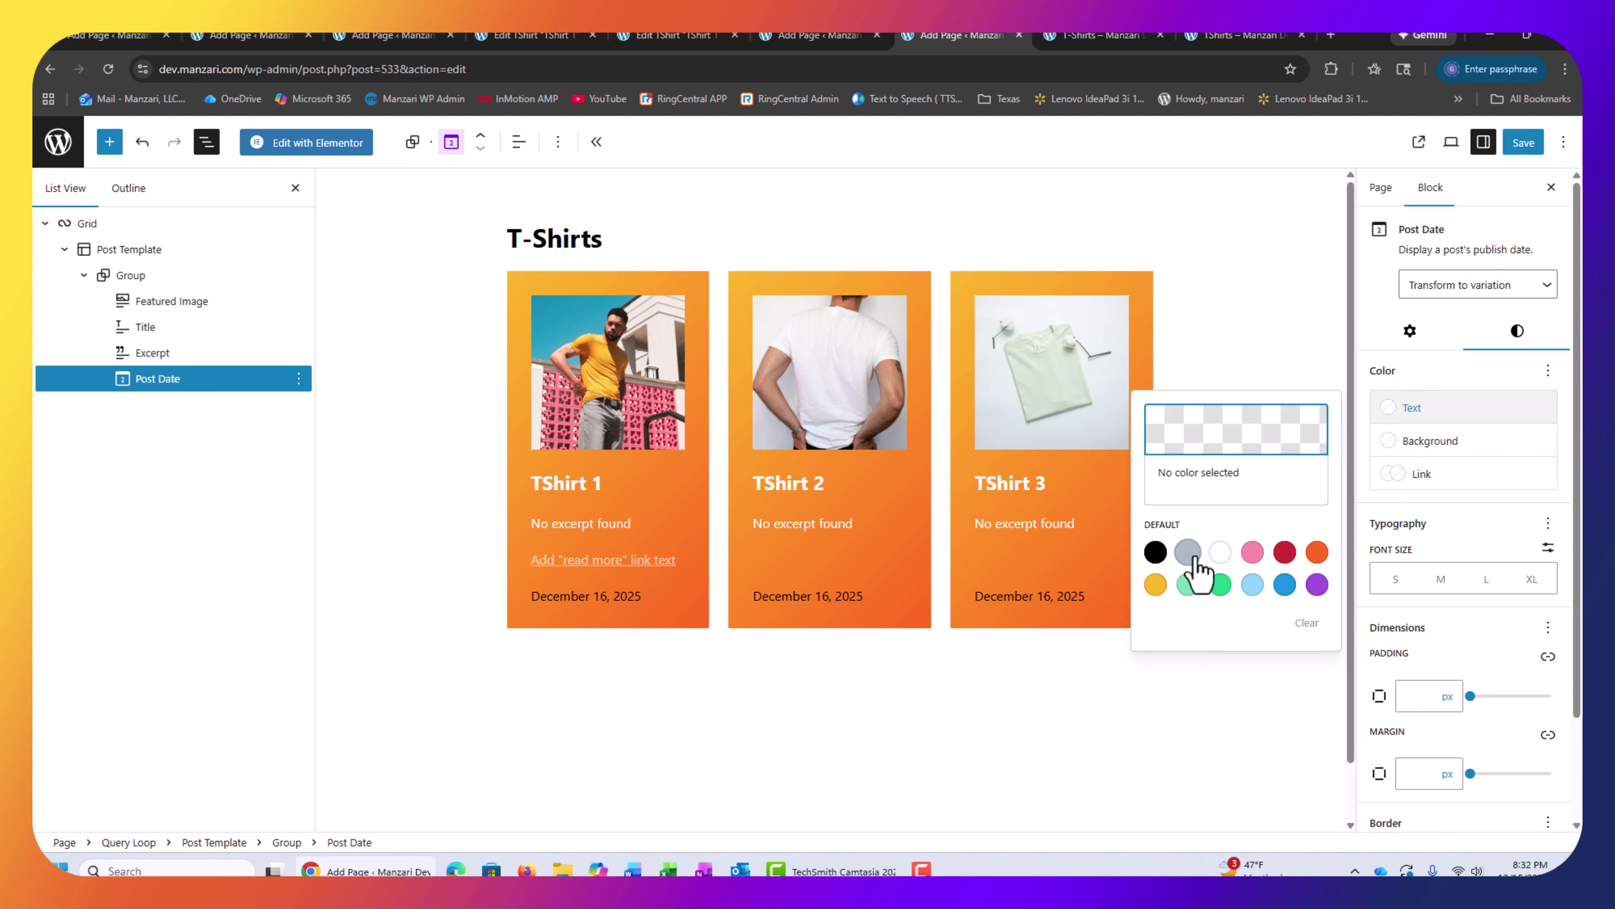
{"action": "left_click", "coordinate": [1220, 552]}
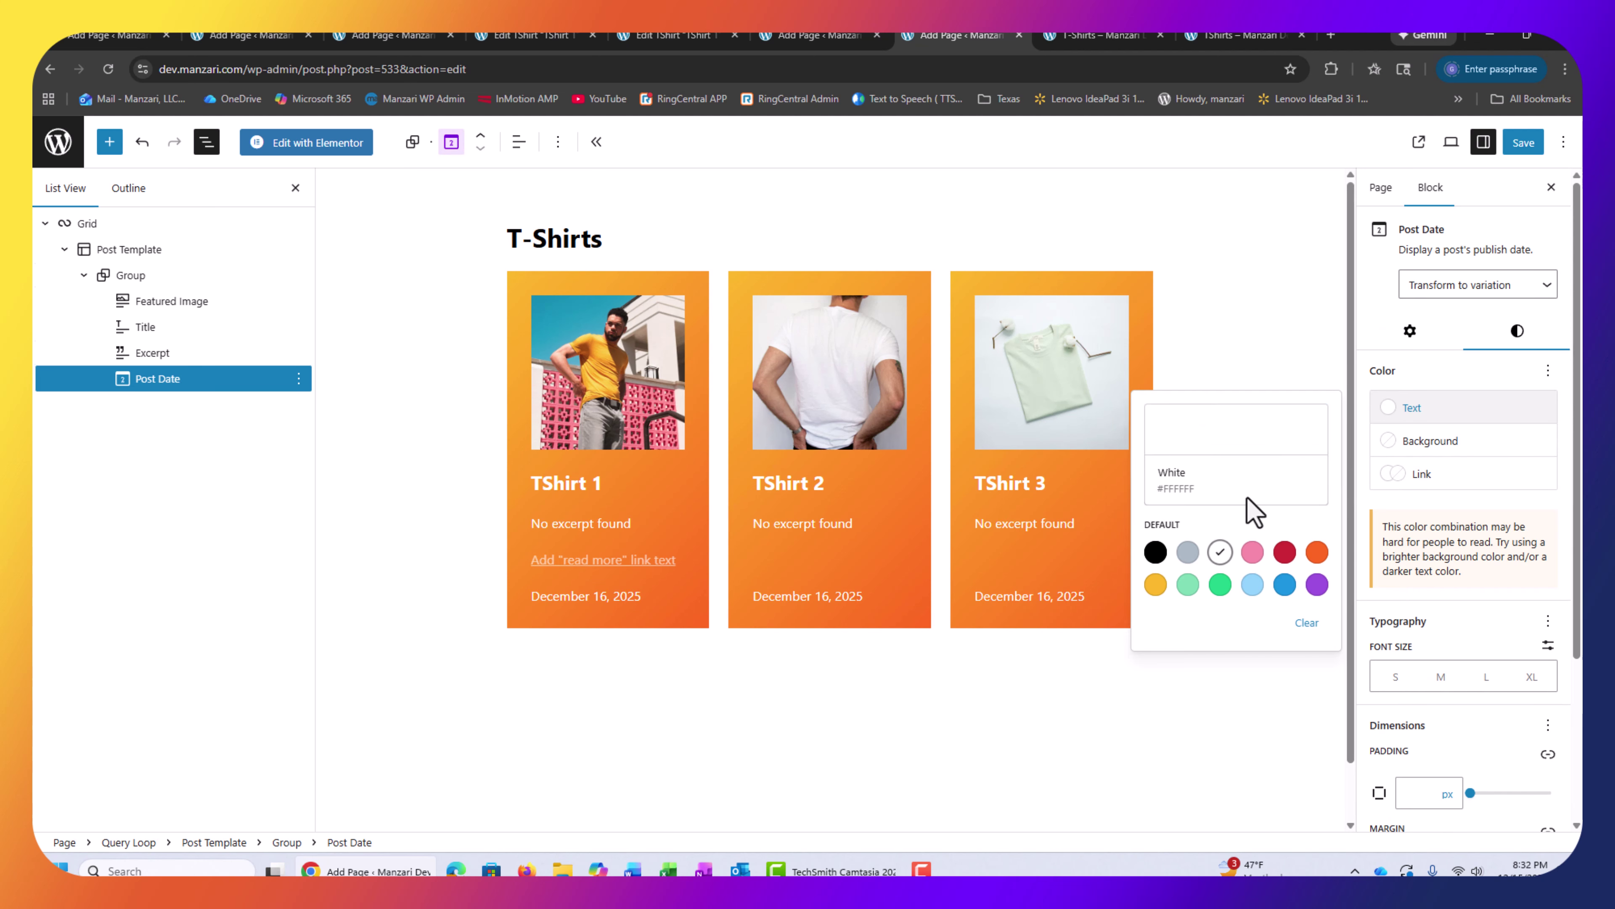
Delete the Post Date block from the card Group and save the page
{"action": "left_click", "coordinate": [602, 600]}
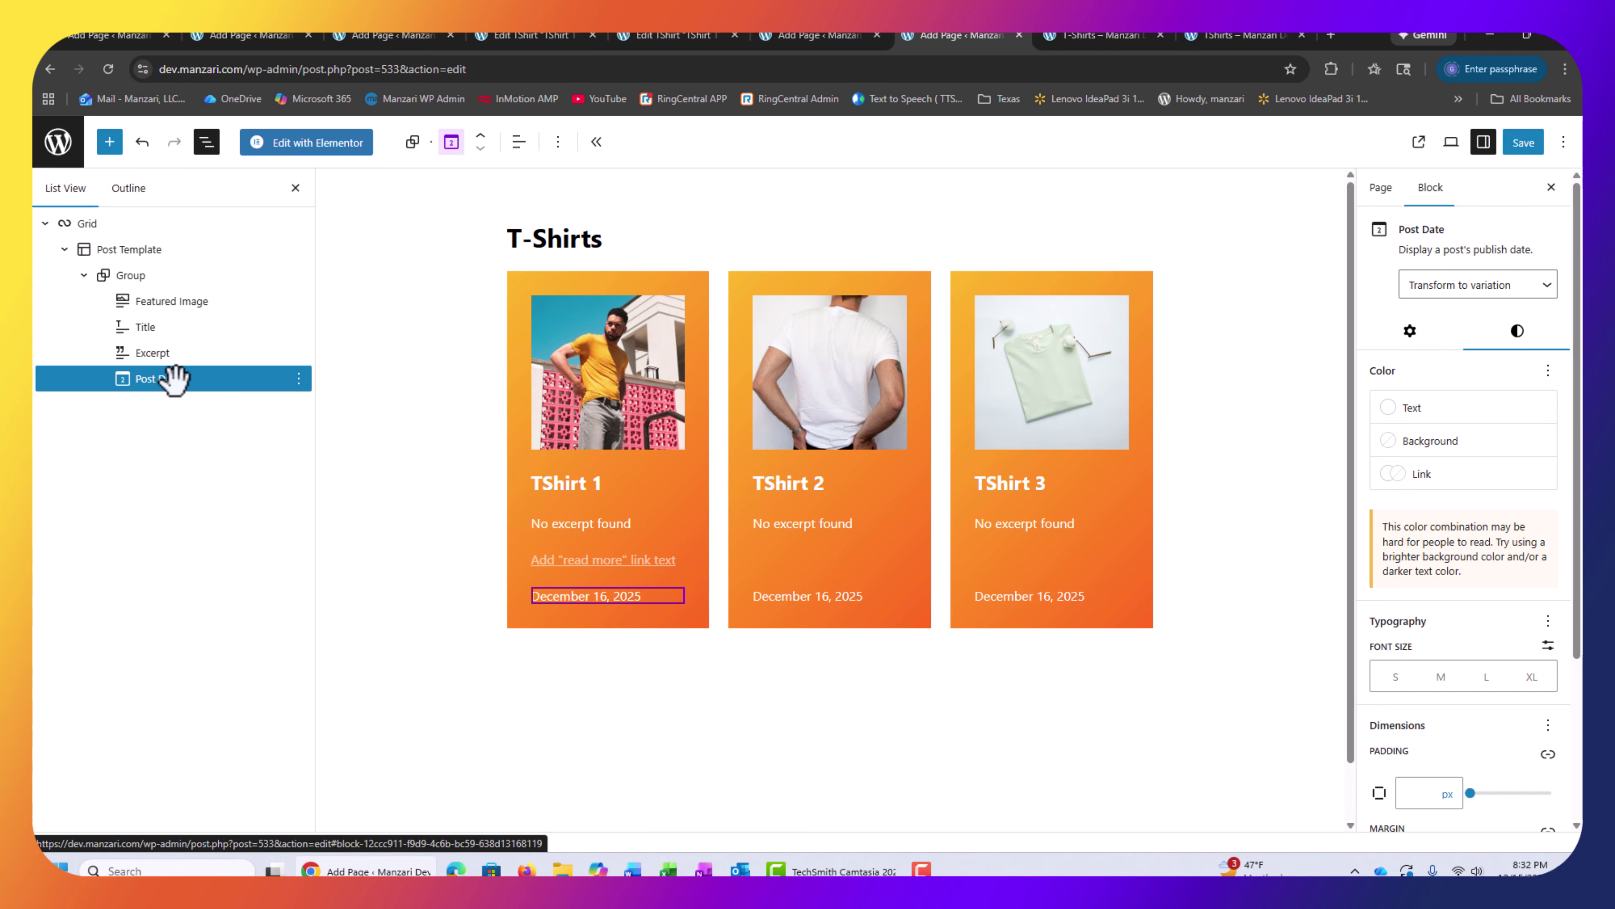
{"action": "left_click", "coordinate": [209, 383]}
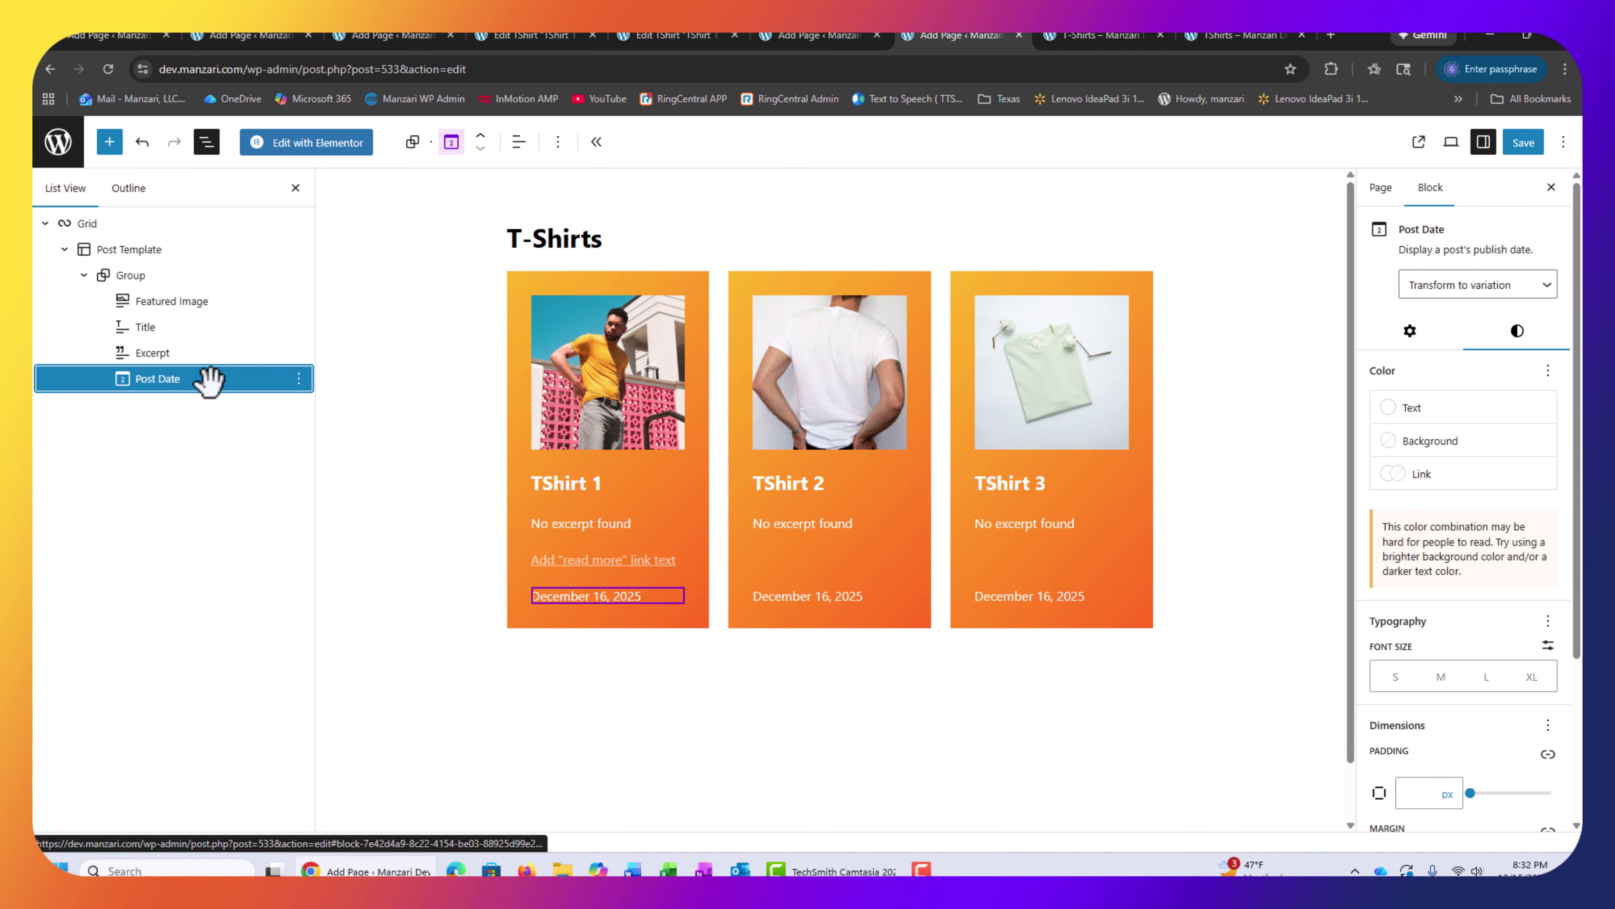
{"action": "key", "text": "Delete"}
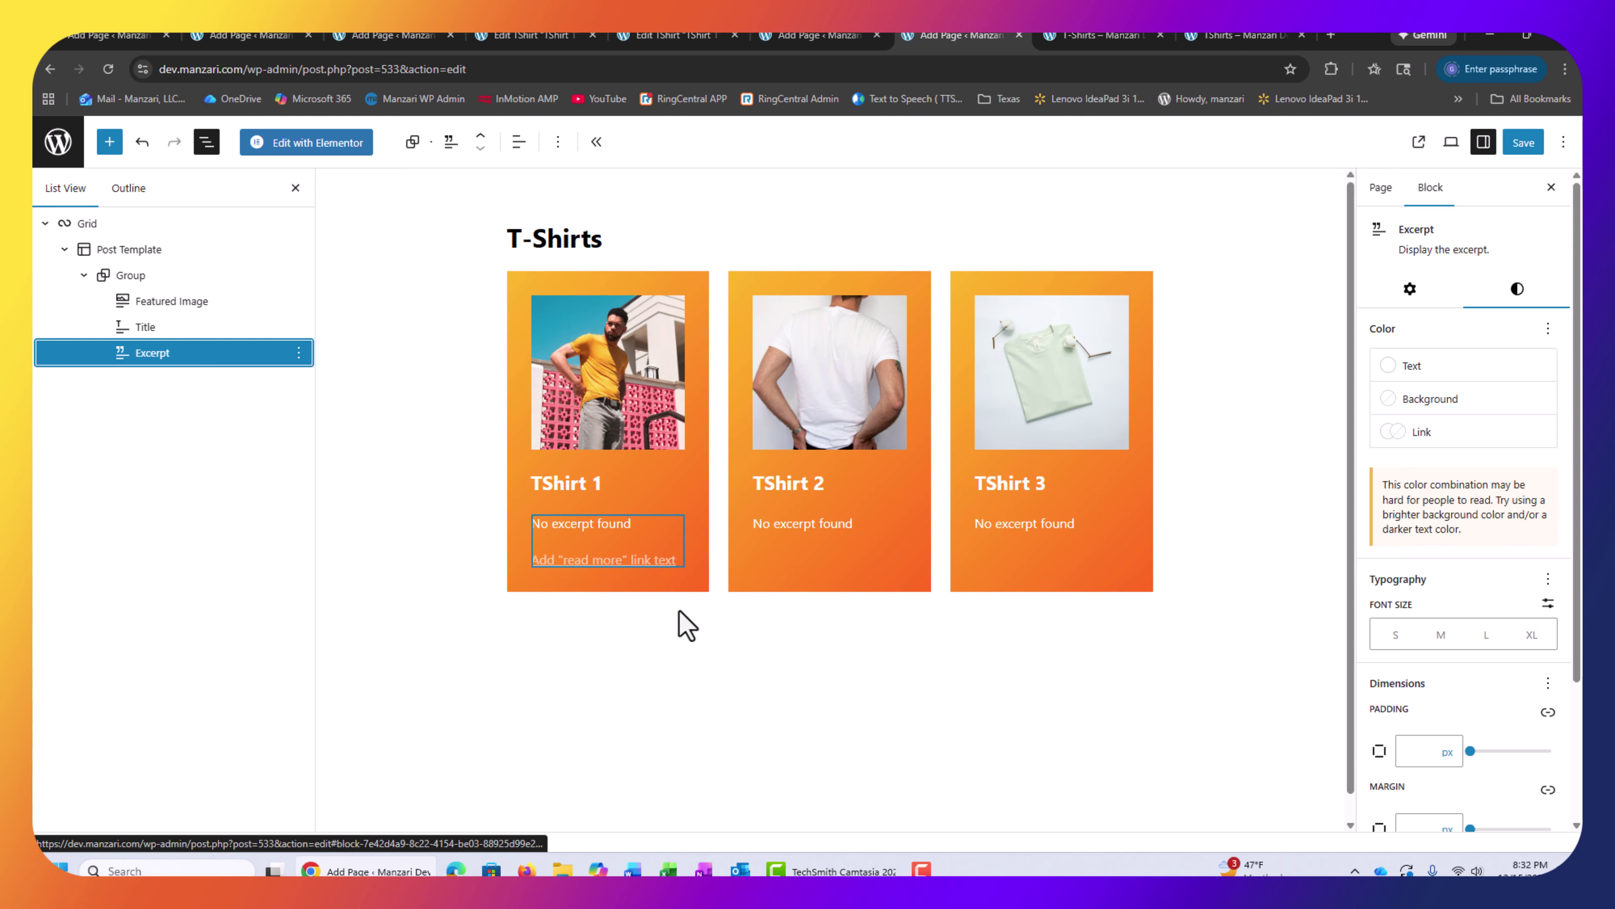
{"action": "left_click", "coordinate": [1525, 144]}
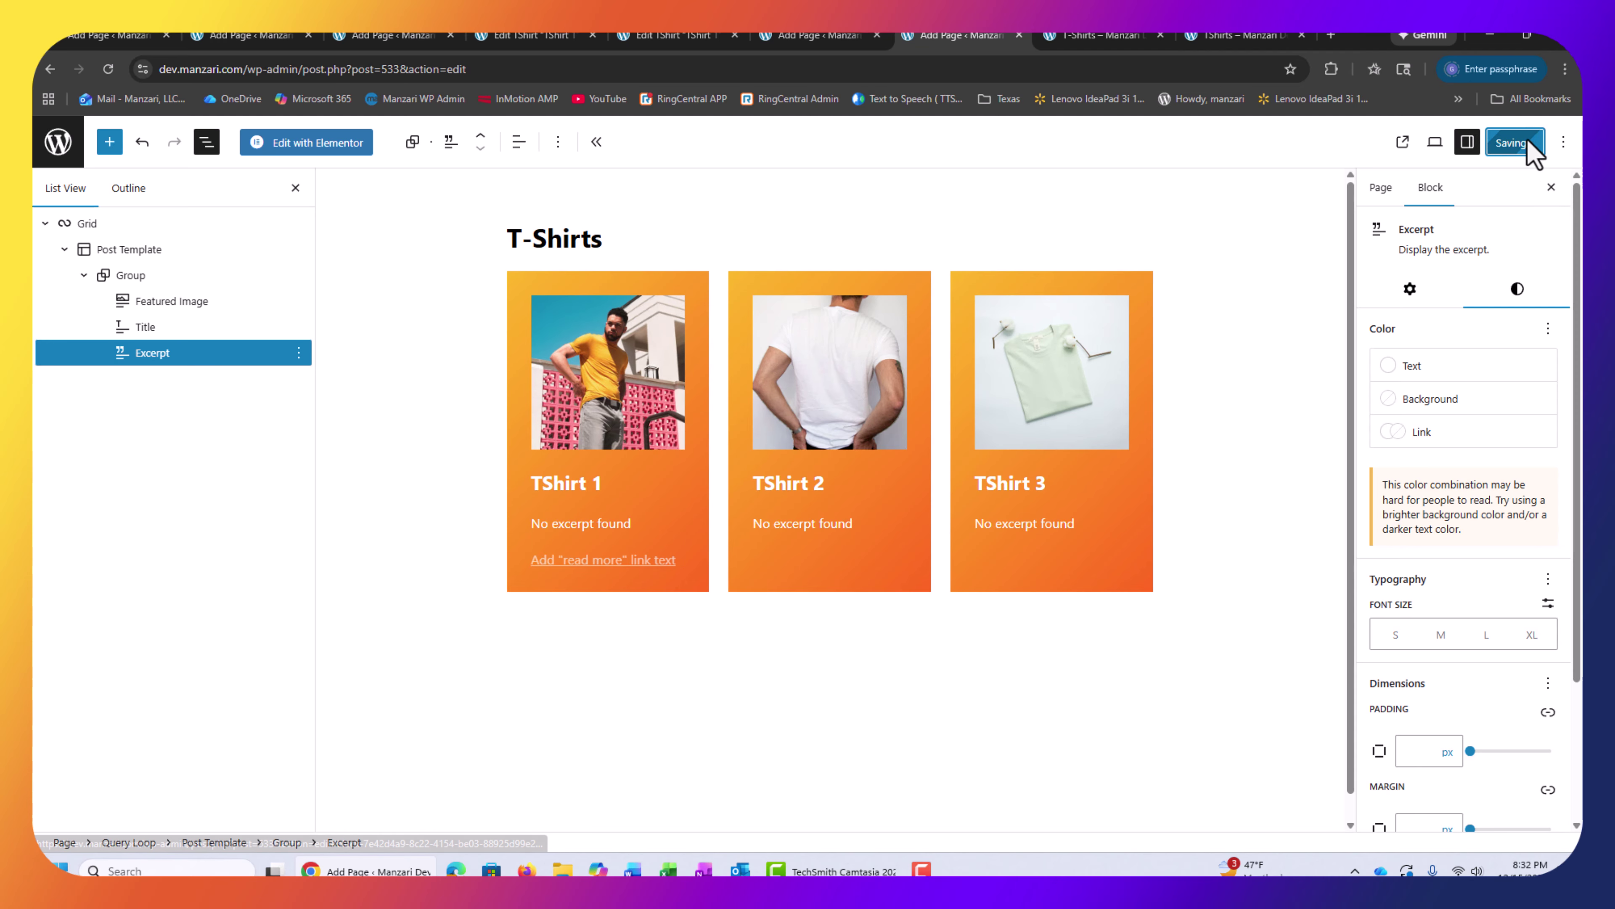
View the live T-Shirts page, go to the TShirt 2 post and open it for editing
{"action": "left_click", "coordinate": [184, 816]}
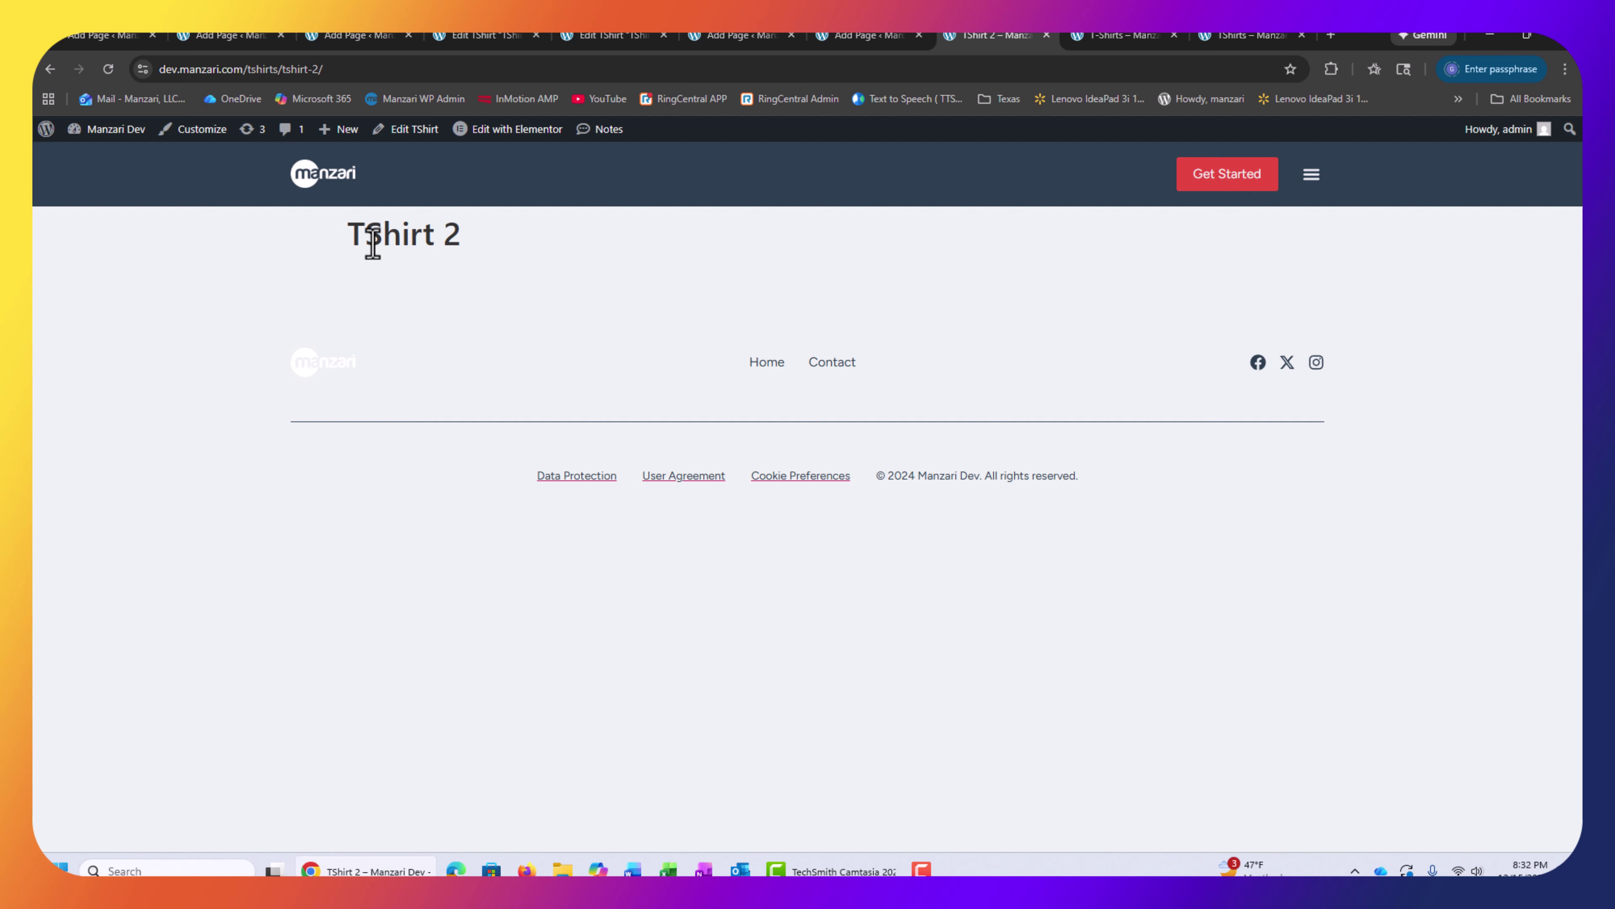
{"action": "left_click_drag", "start_coordinate": [401, 235], "coordinate": [682, 356]}
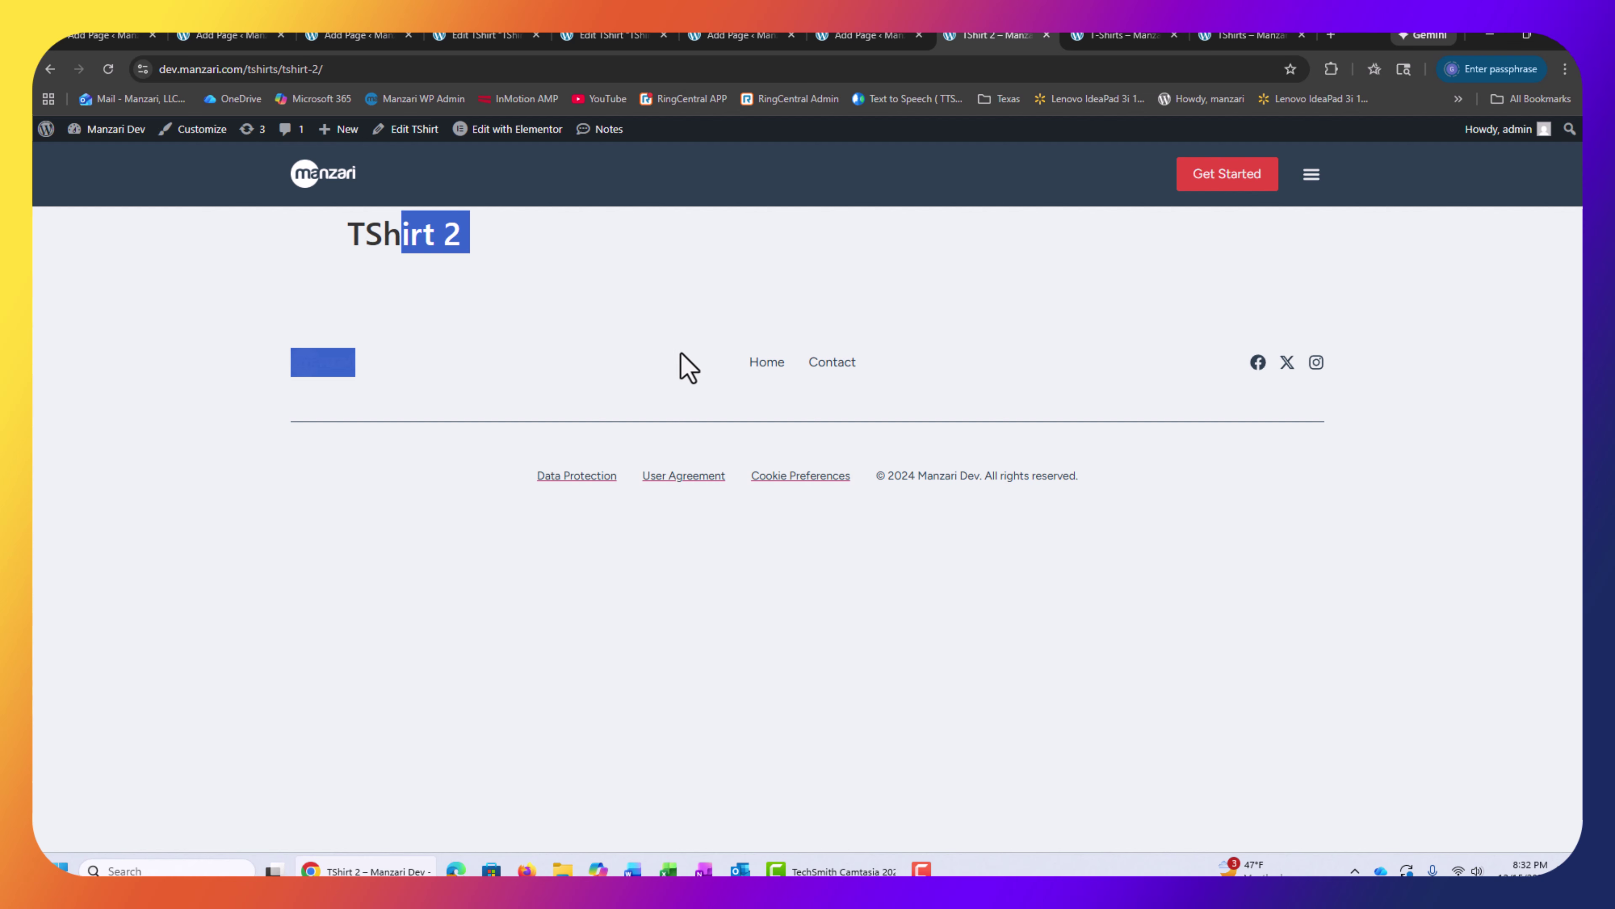
{"action": "left_click", "coordinate": [407, 281]}
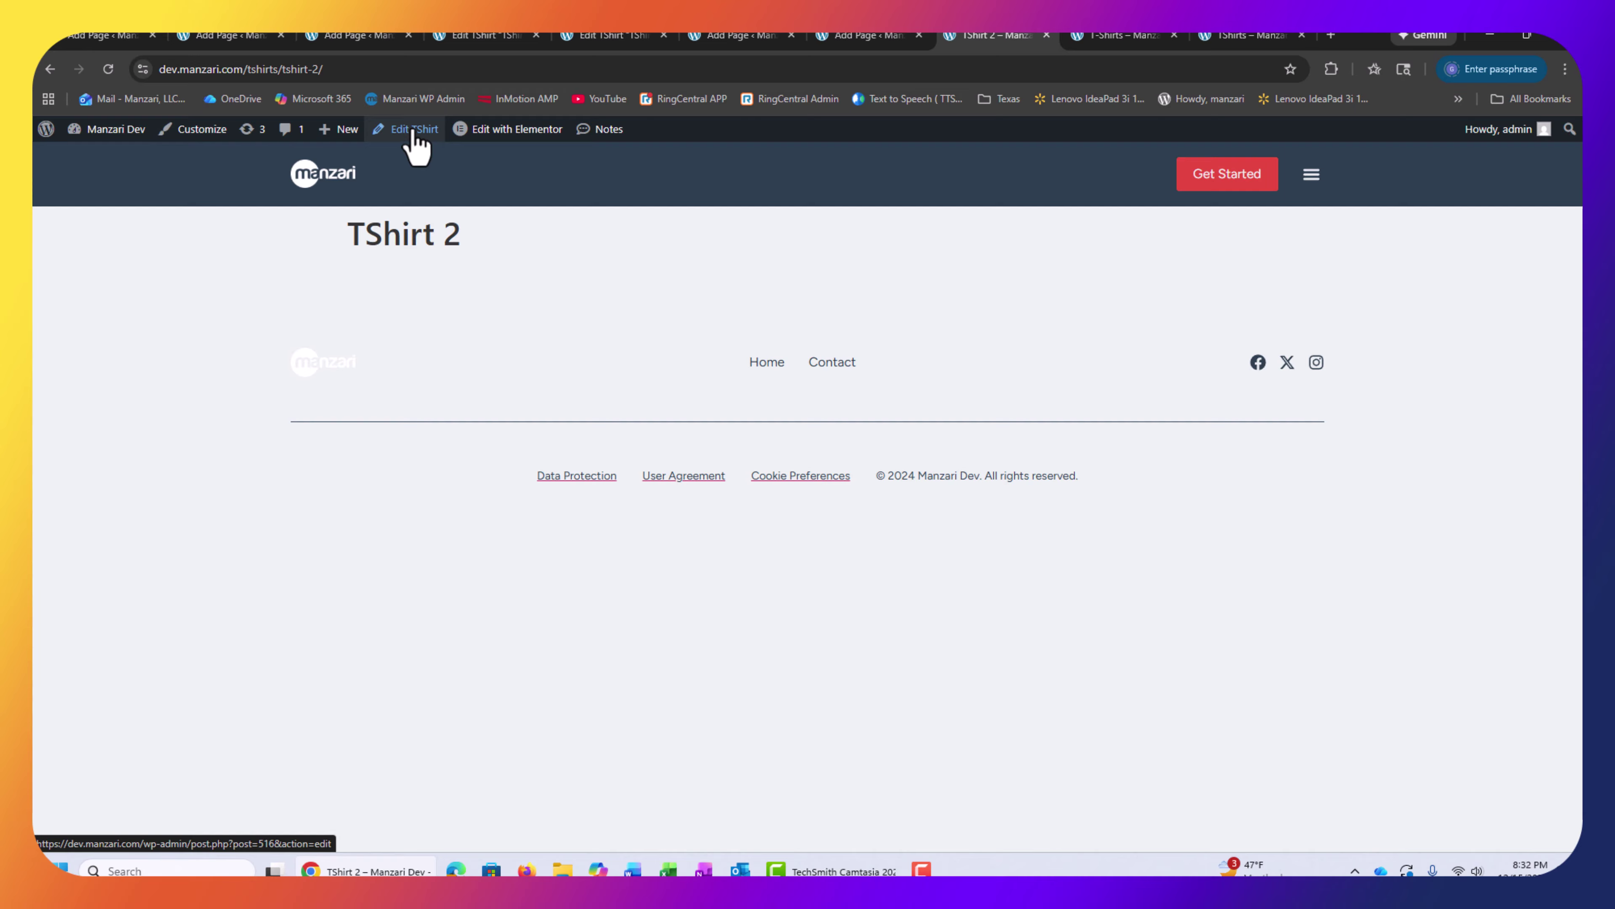
{"action": "left_click_drag", "start_coordinate": [413, 130], "coordinate": [411, 138]}
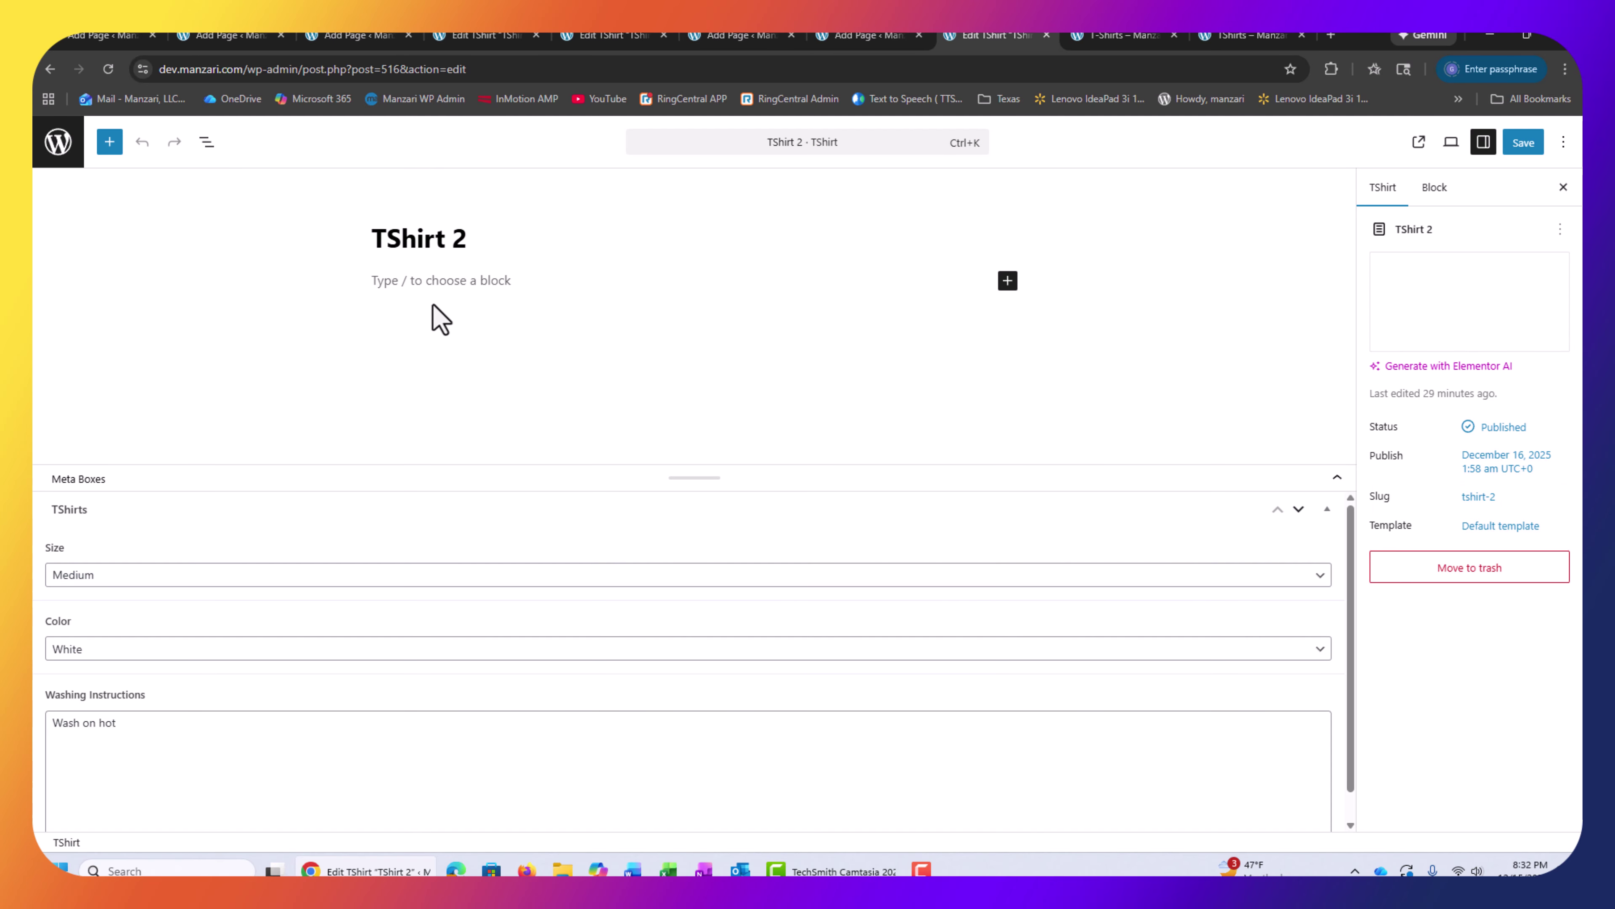
Insert a Featured Image block below the title of the TShirt 2 post
{"action": "left_click", "coordinate": [440, 280]}
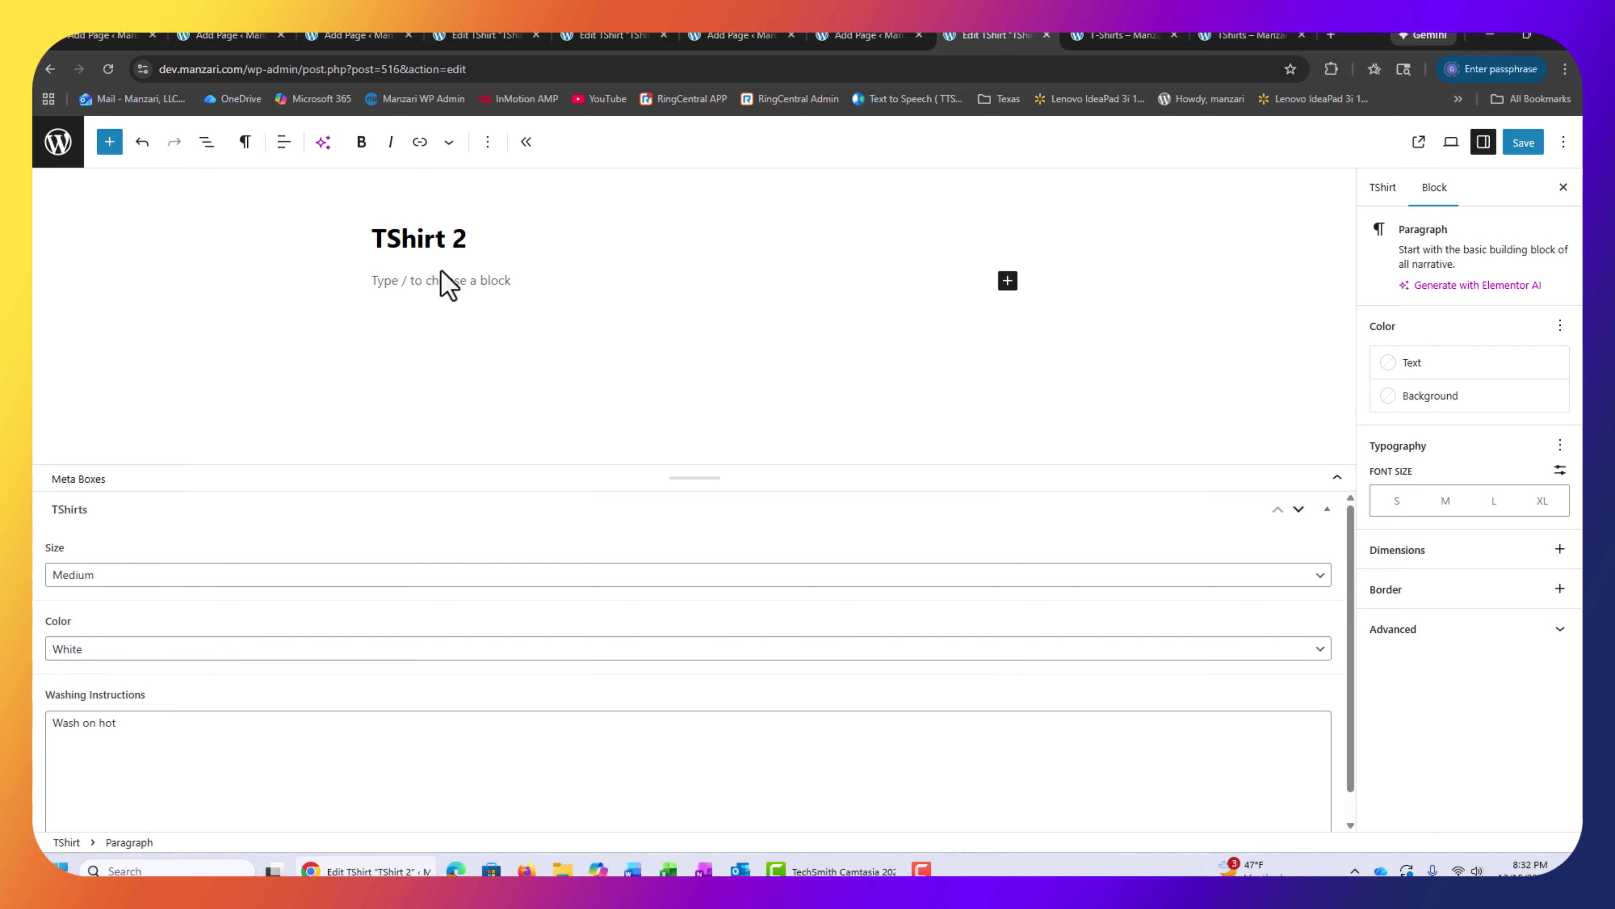
{"action": "type", "text": "/"}
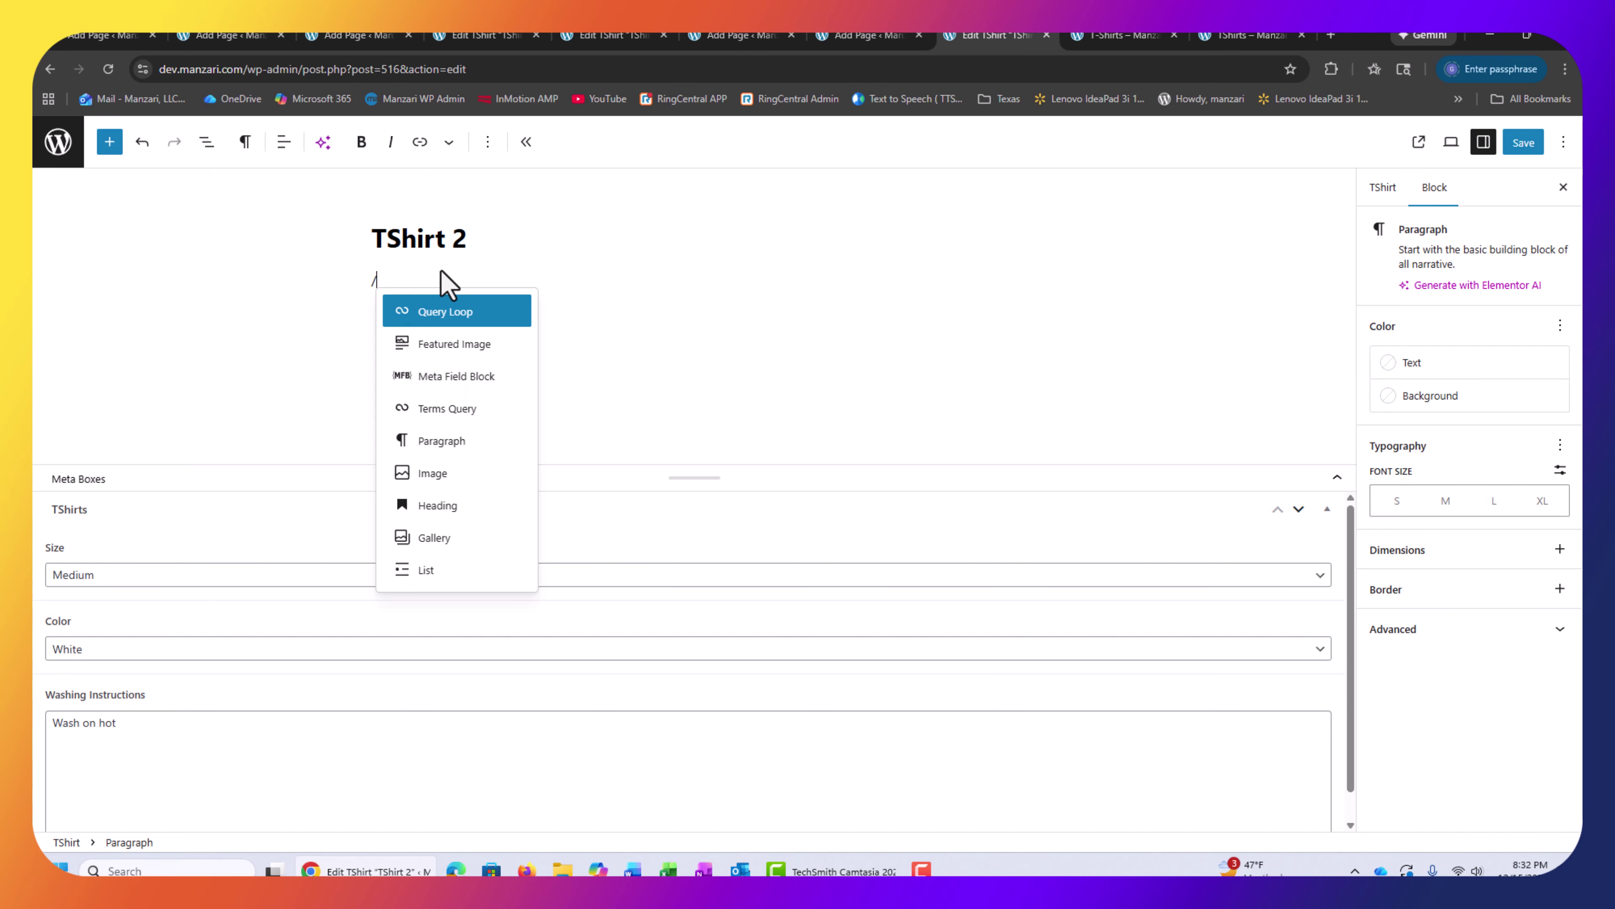
{"action": "left_click", "coordinate": [433, 349]}
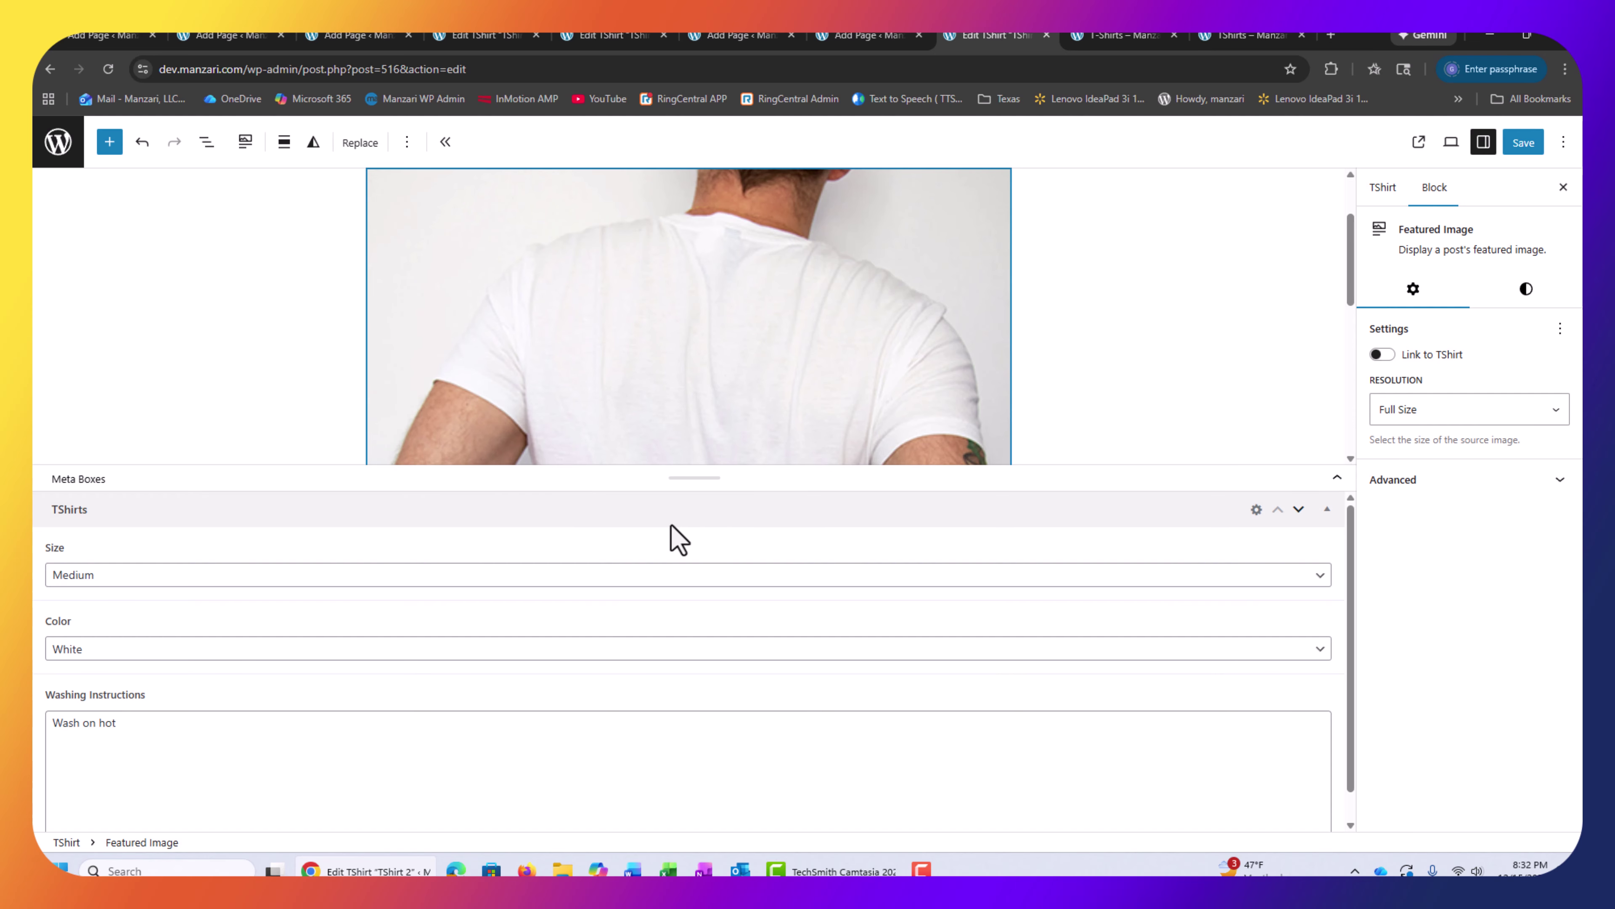
Resize the meta boxes area and review the Size, Color and Washing Instructions fields alongside the TShirt 2 content
{"action": "left_click_drag", "start_coordinate": [695, 478], "coordinate": [694, 803]}
{"action": "scroll", "coordinate": [641, 250], "scroll_direction": "up", "scroll_amount": 2}
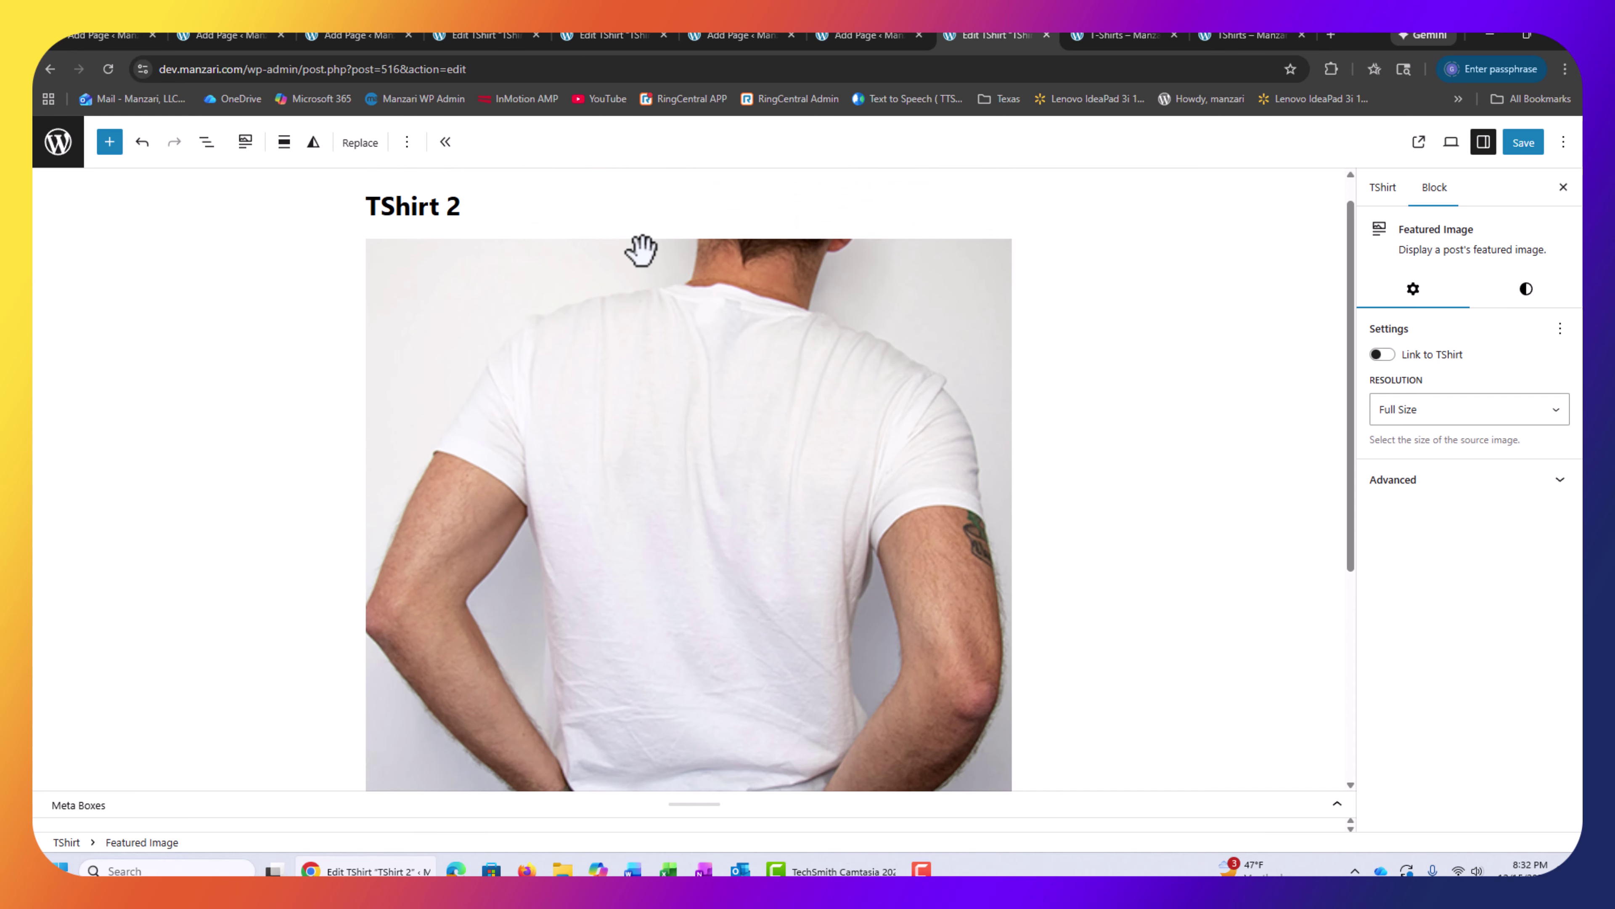
{"action": "scroll", "coordinate": [821, 353], "scroll_direction": "down", "scroll_amount": 5}
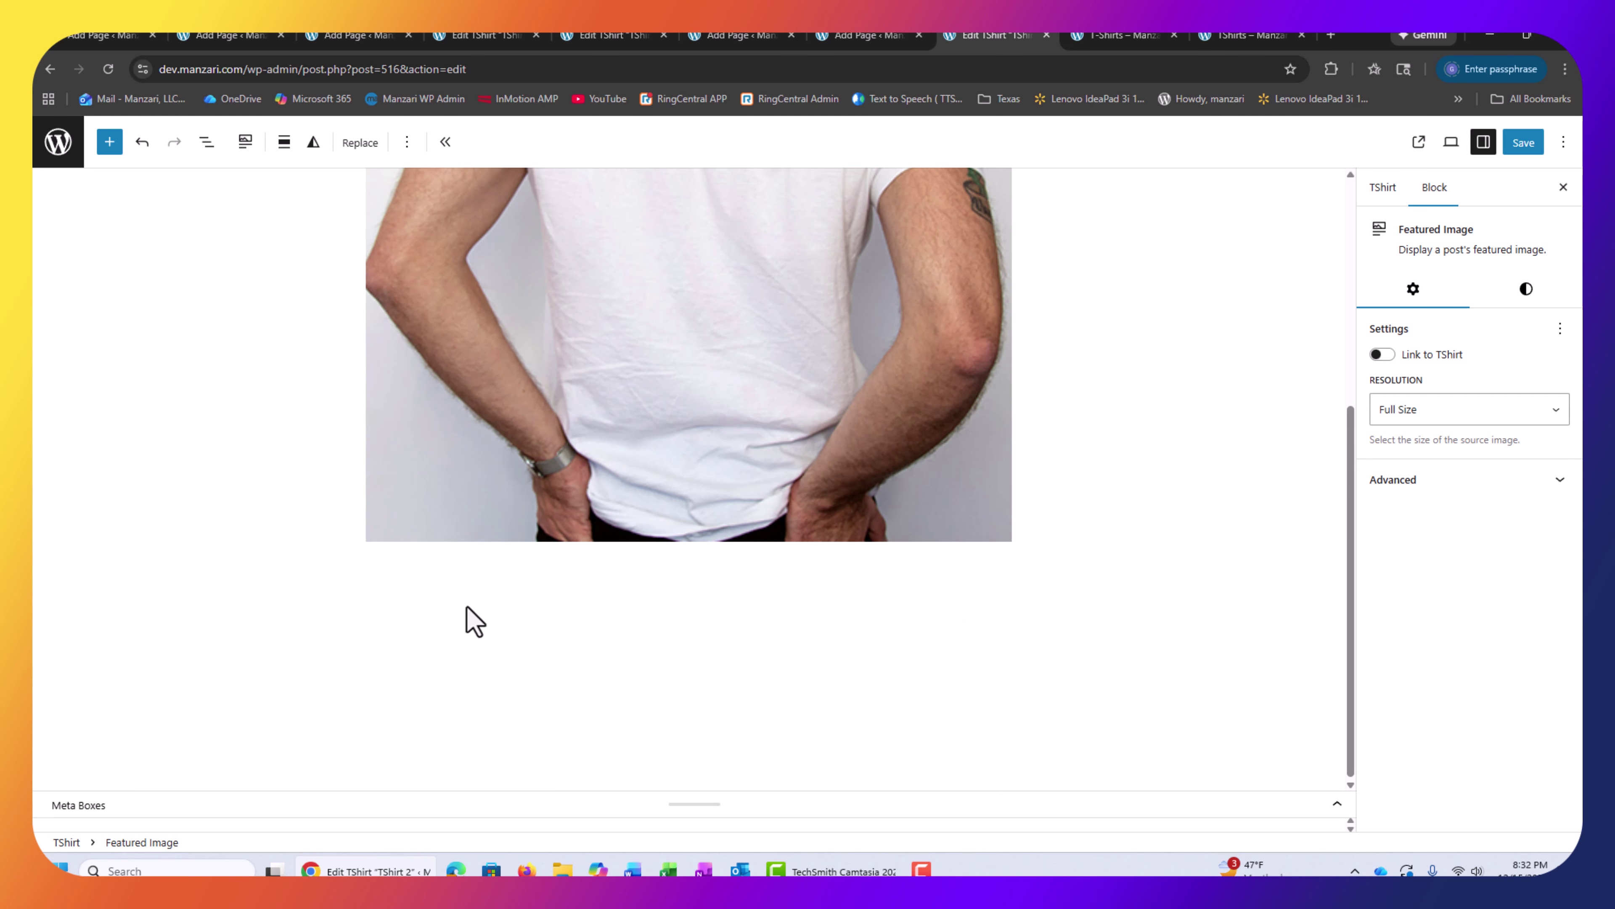
{"action": "left_click_drag", "start_coordinate": [714, 802], "coordinate": [700, 649]}
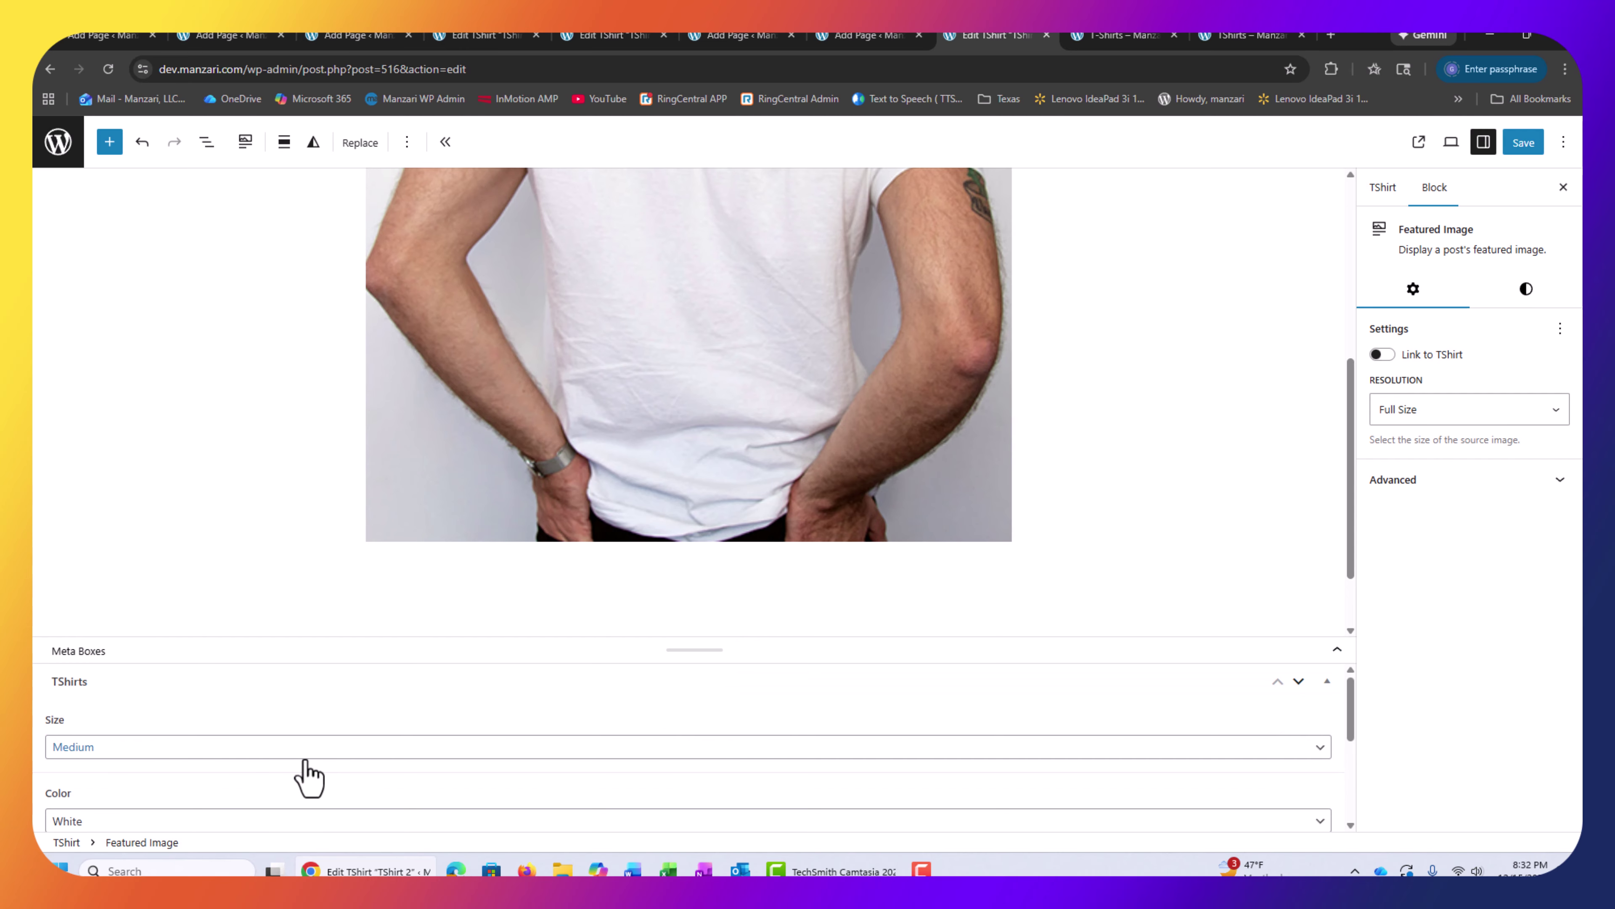
{"action": "scroll", "coordinate": [108, 738], "scroll_direction": "down", "scroll_amount": 3}
{"action": "scroll", "coordinate": [115, 707], "scroll_direction": "up", "scroll_amount": 2}
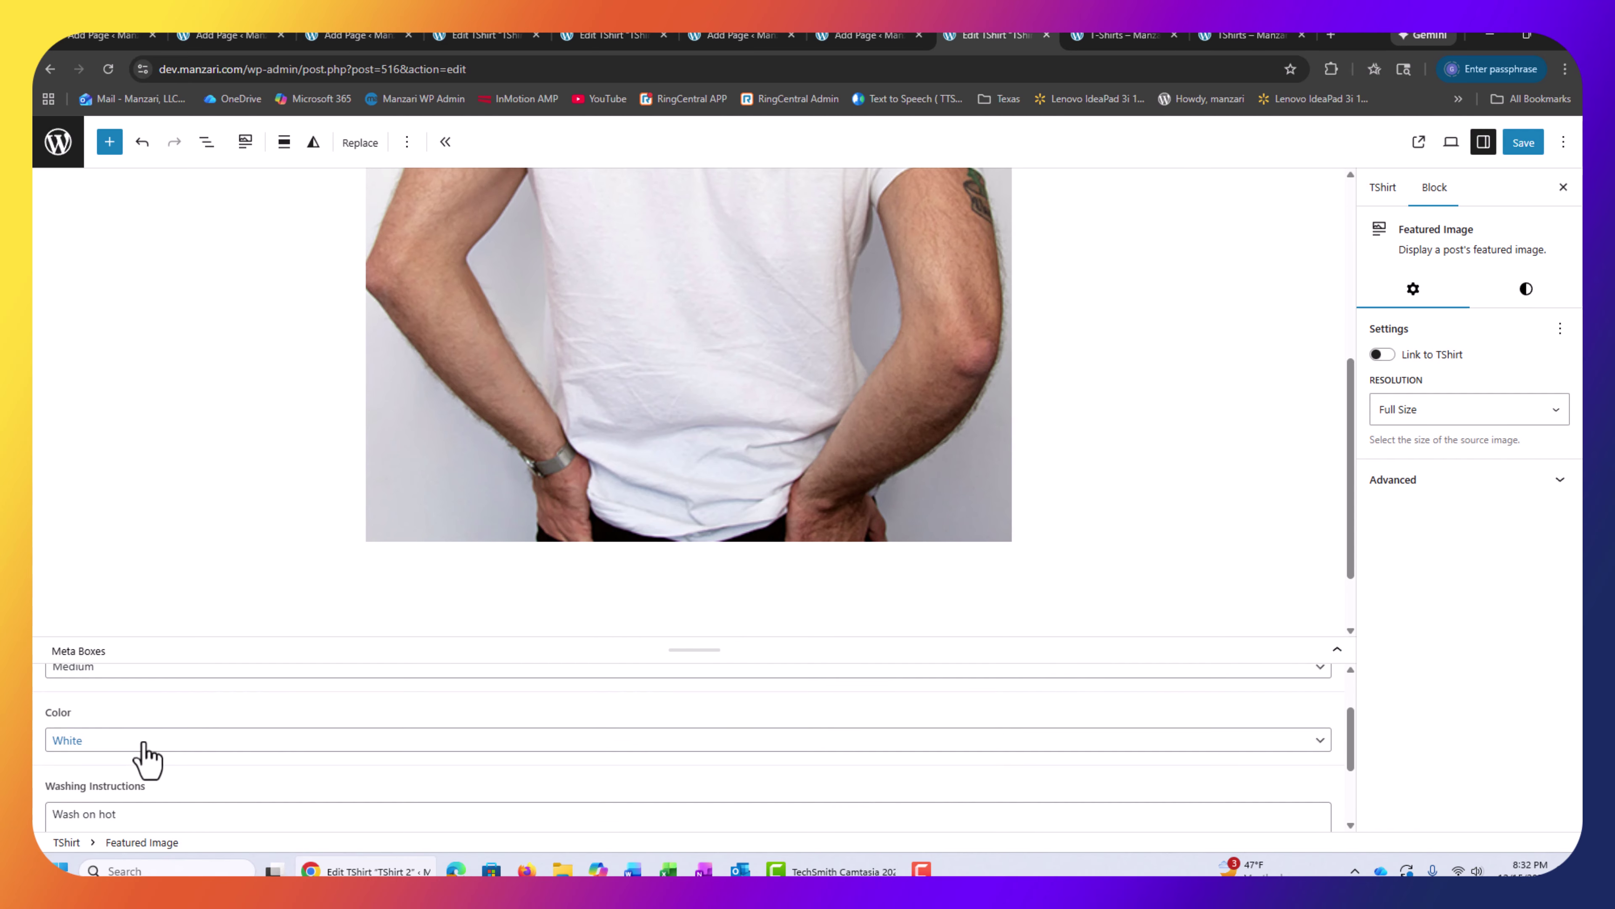
{"action": "scroll", "coordinate": [140, 751], "scroll_direction": "down", "scroll_amount": 2}
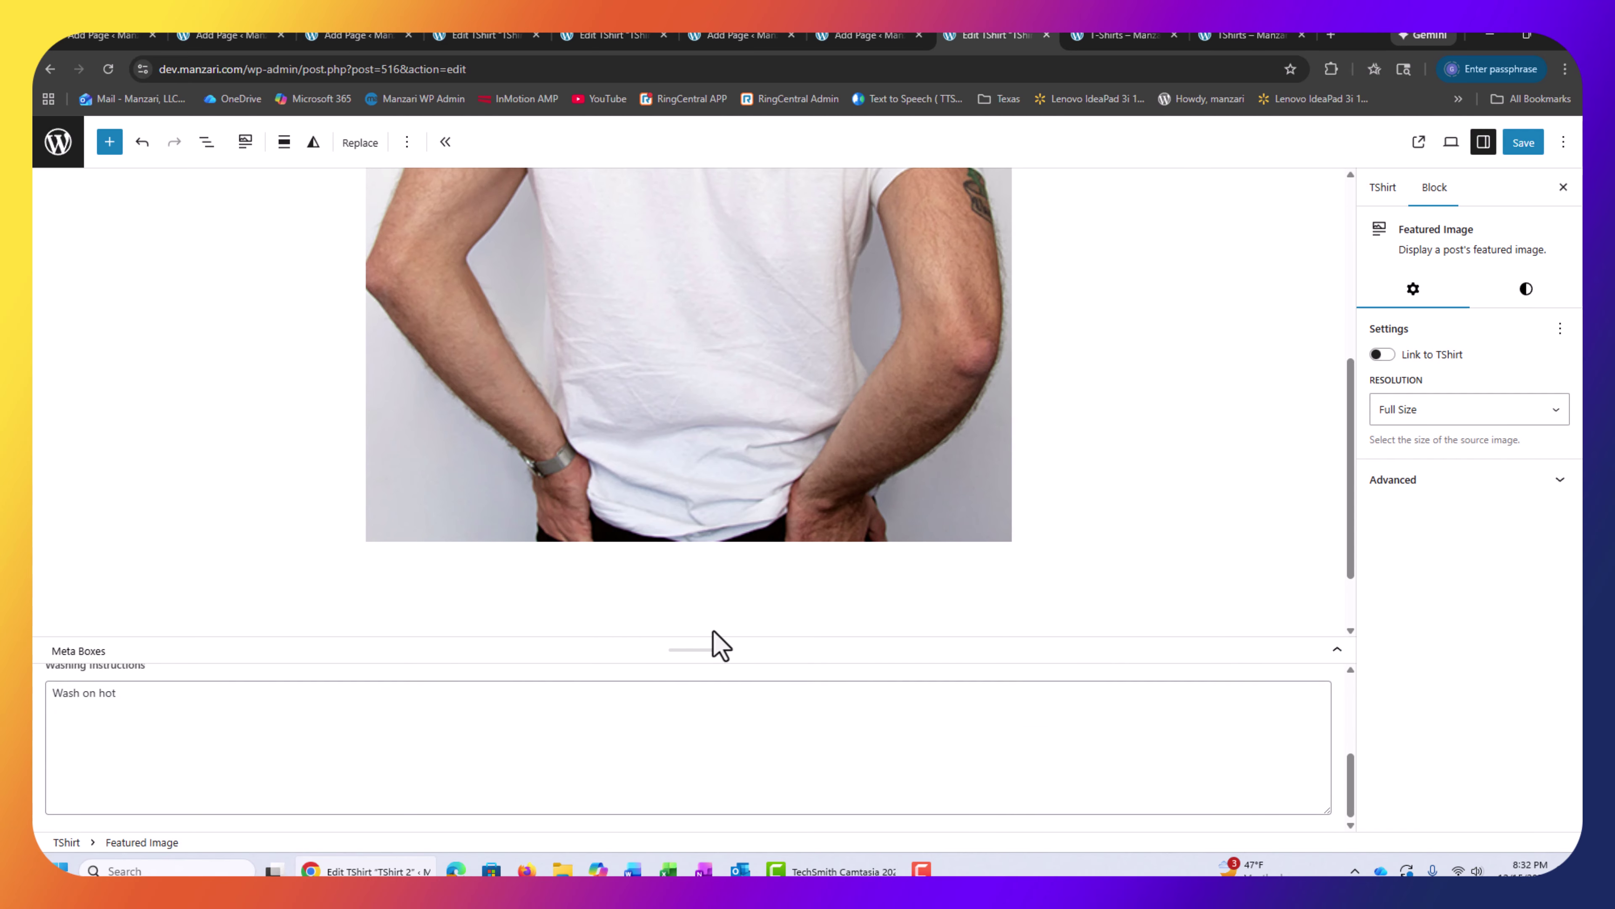
{"action": "left_click_drag", "start_coordinate": [685, 642], "coordinate": [671, 690]}
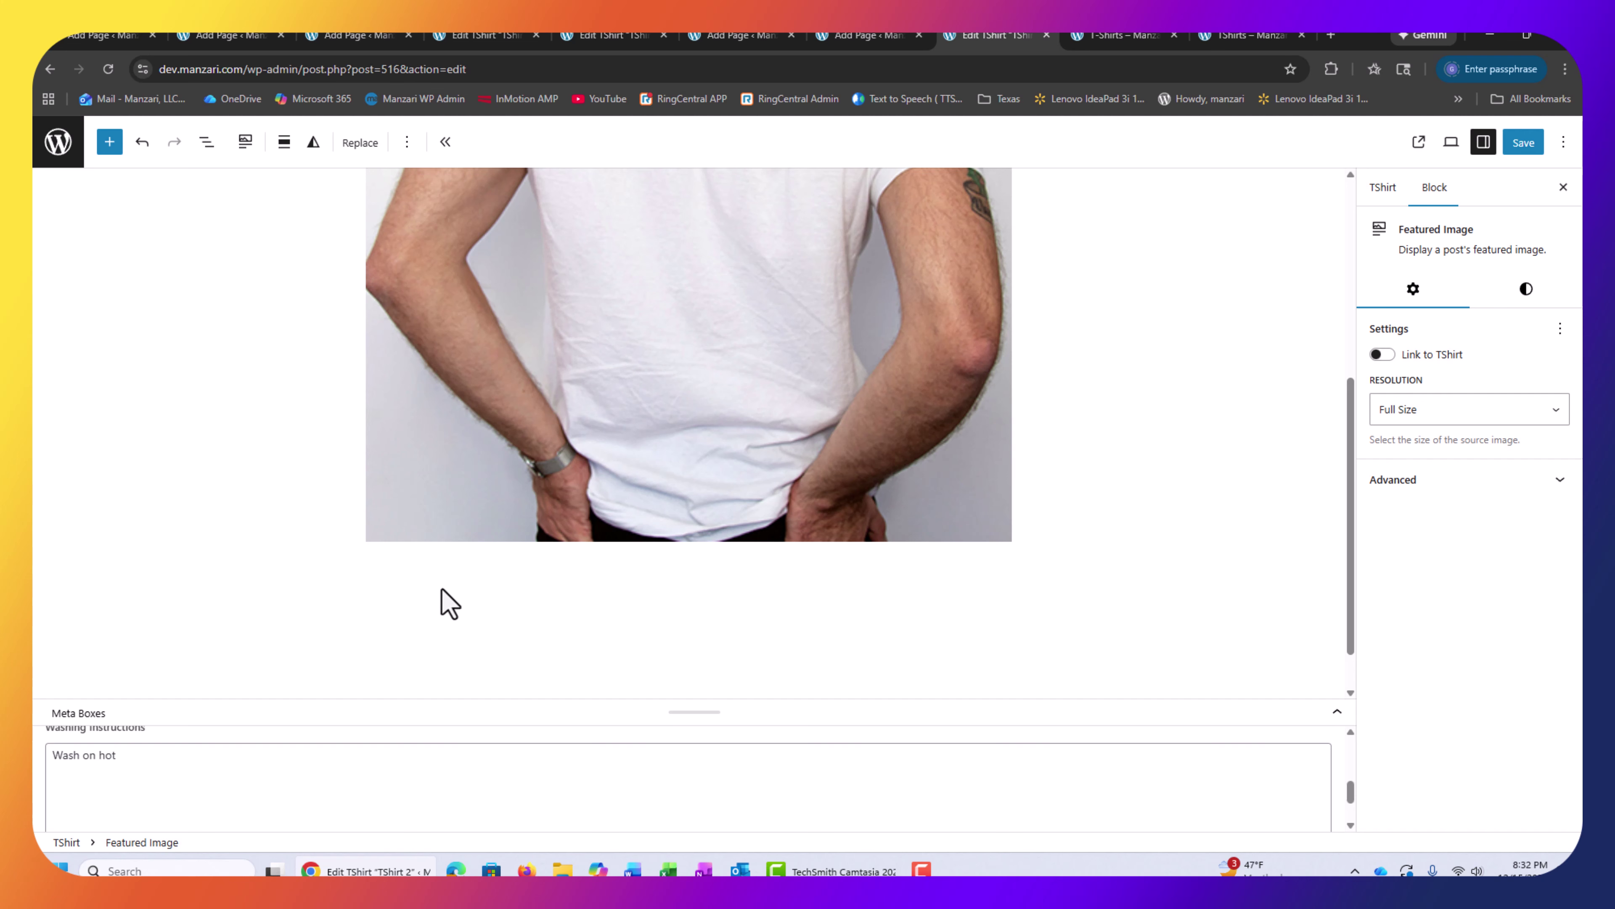
Insert a Meta Field Block below the featured image of the TShirt 2 post
{"action": "left_click", "coordinate": [430, 579]}
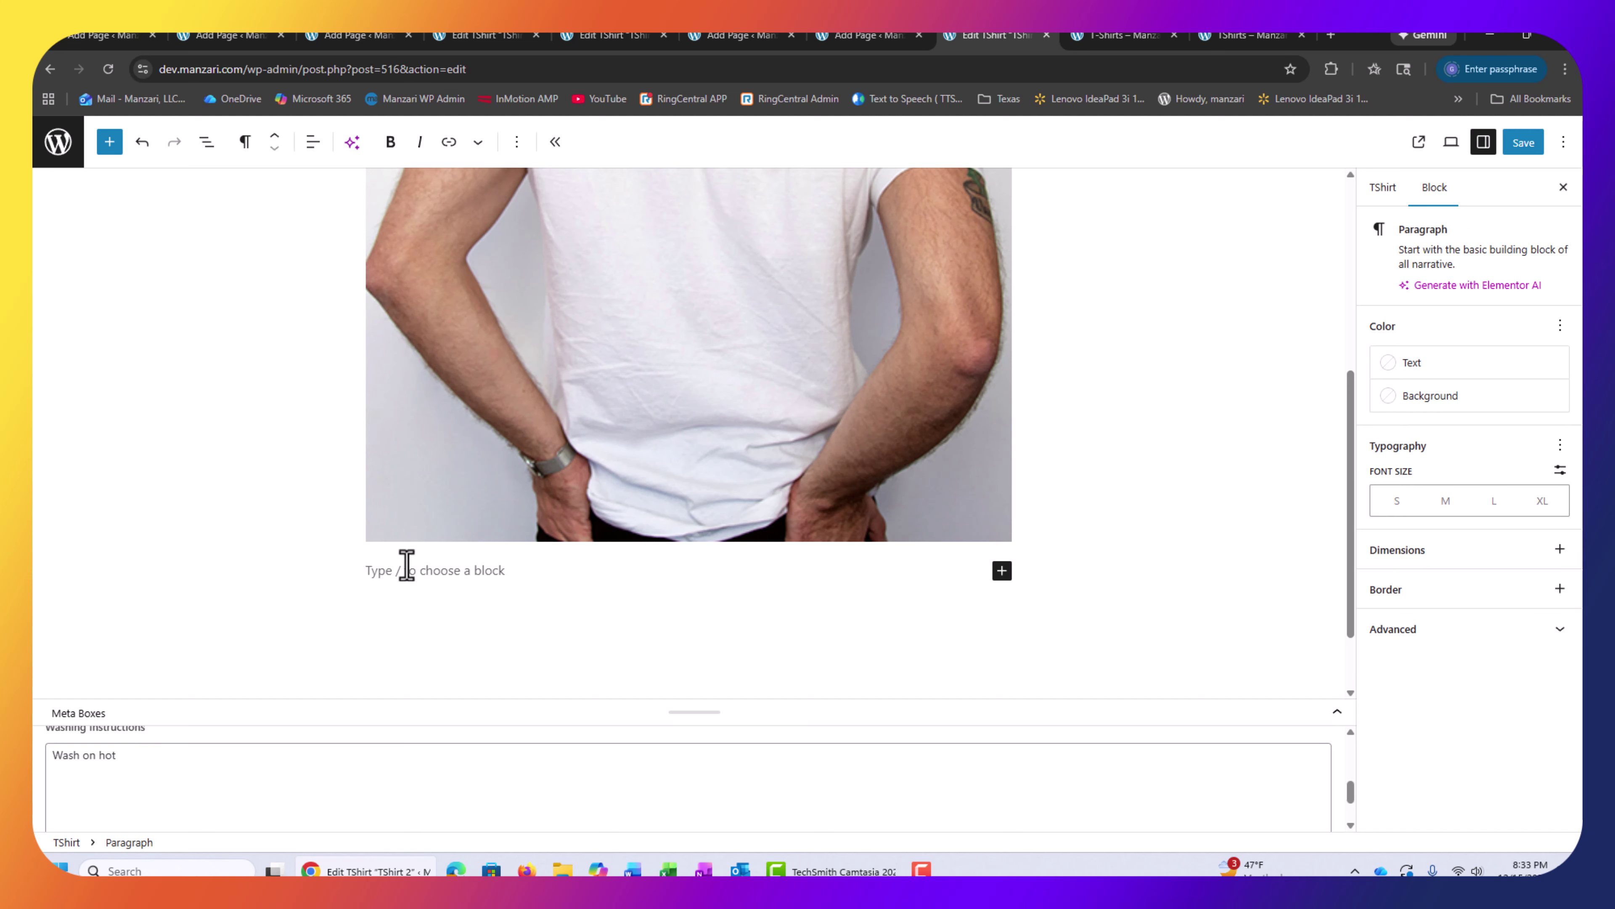
{"action": "type", "text": "/"}
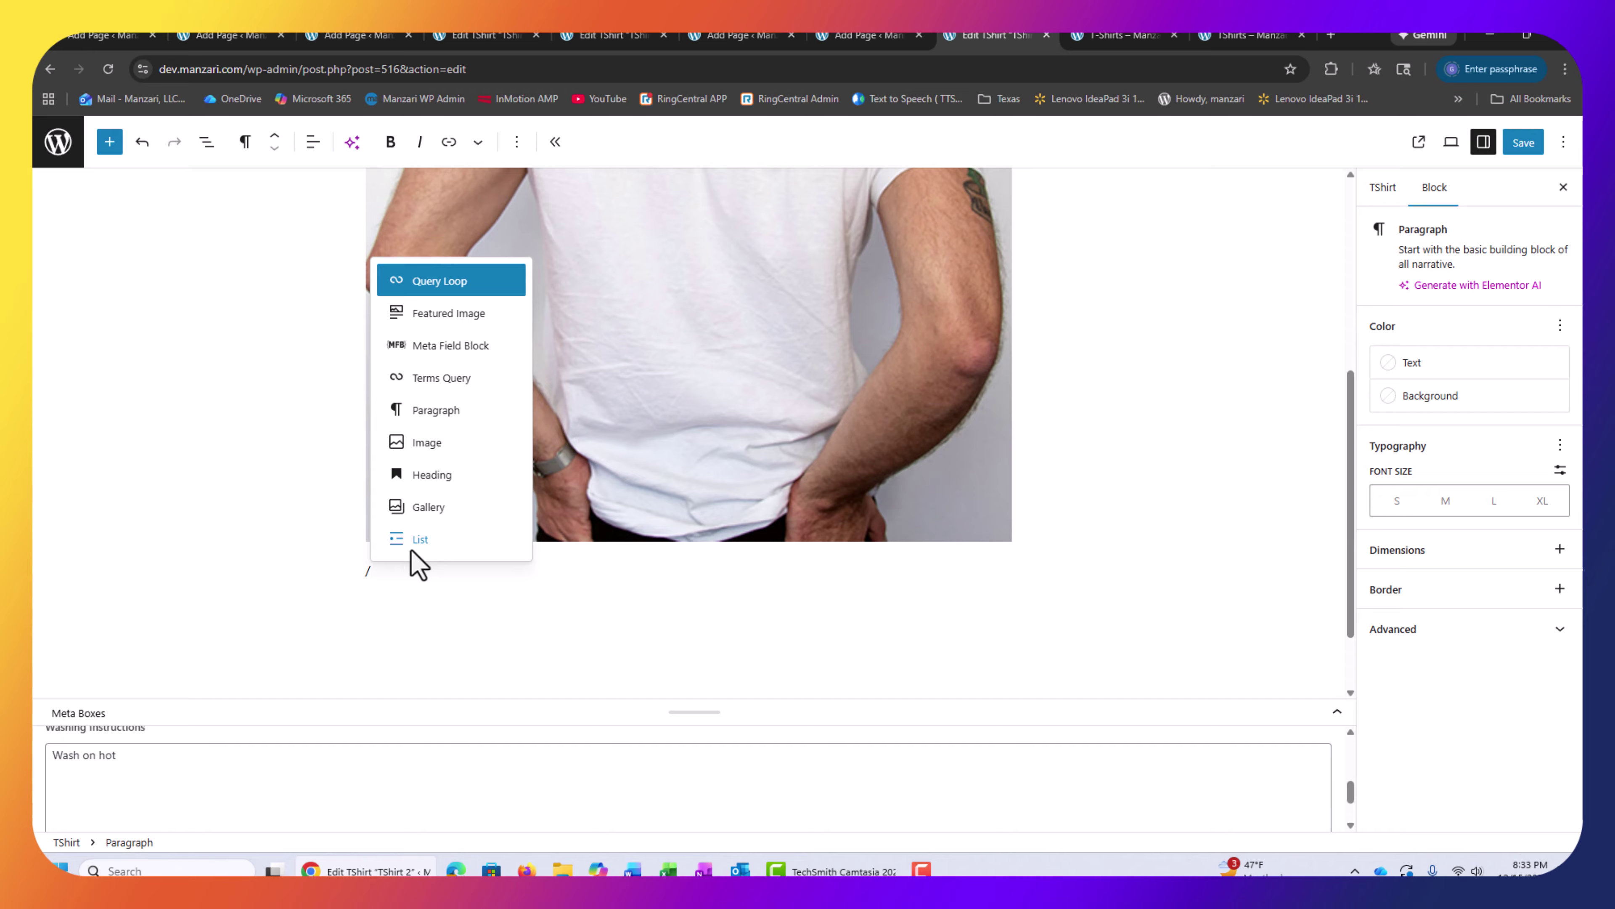
{"action": "type", "text": "meta"}
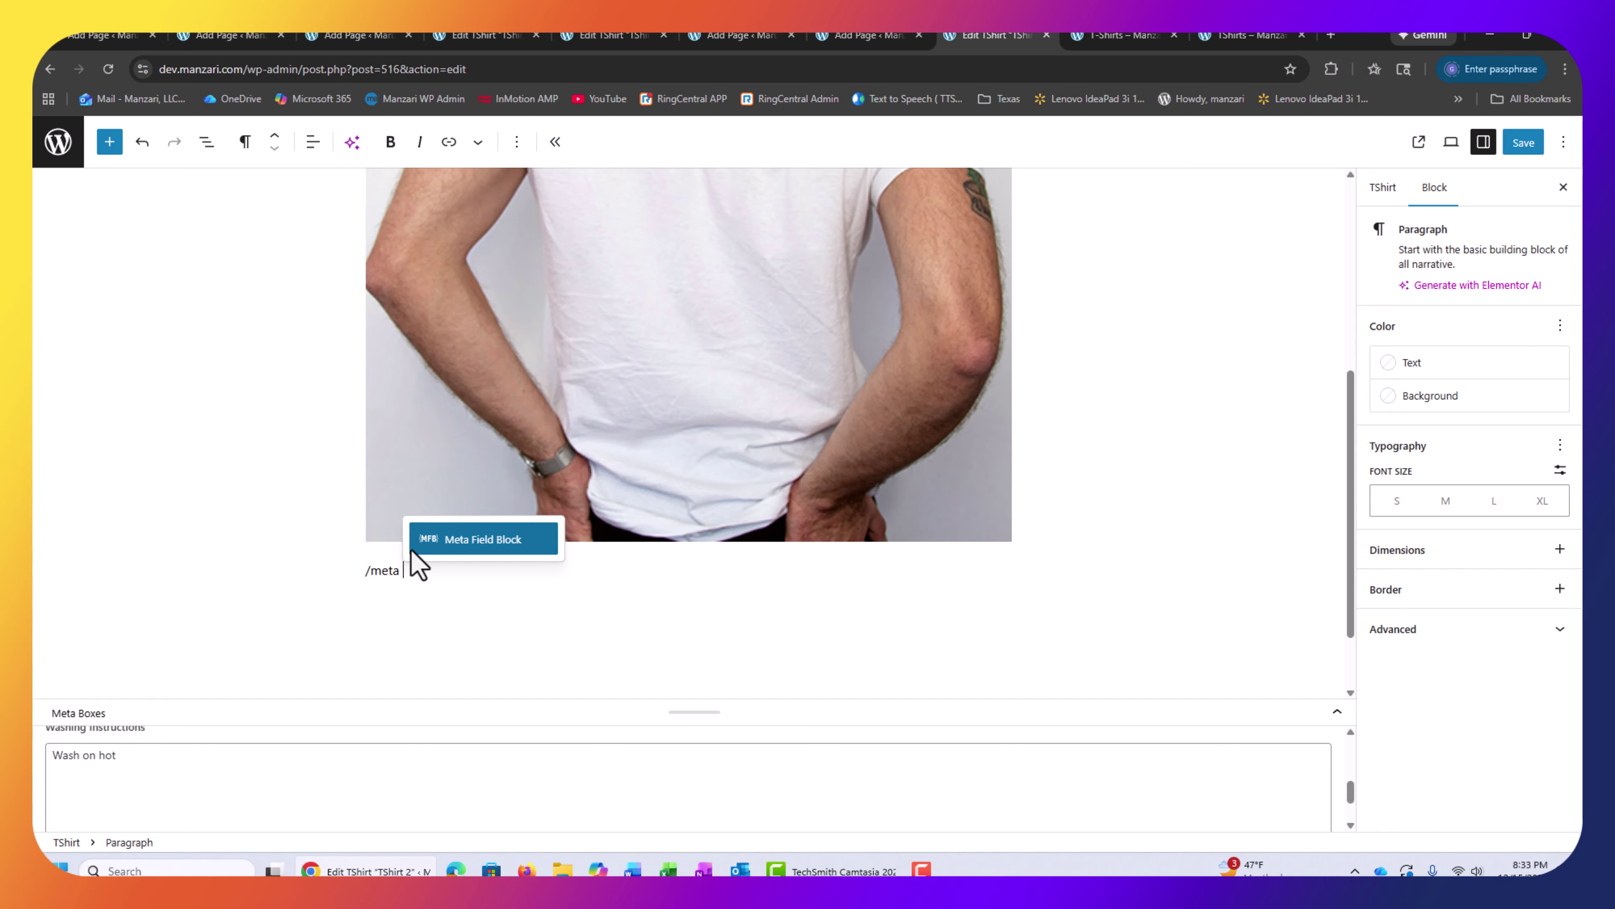
{"action": "left_click", "coordinate": [494, 549]}
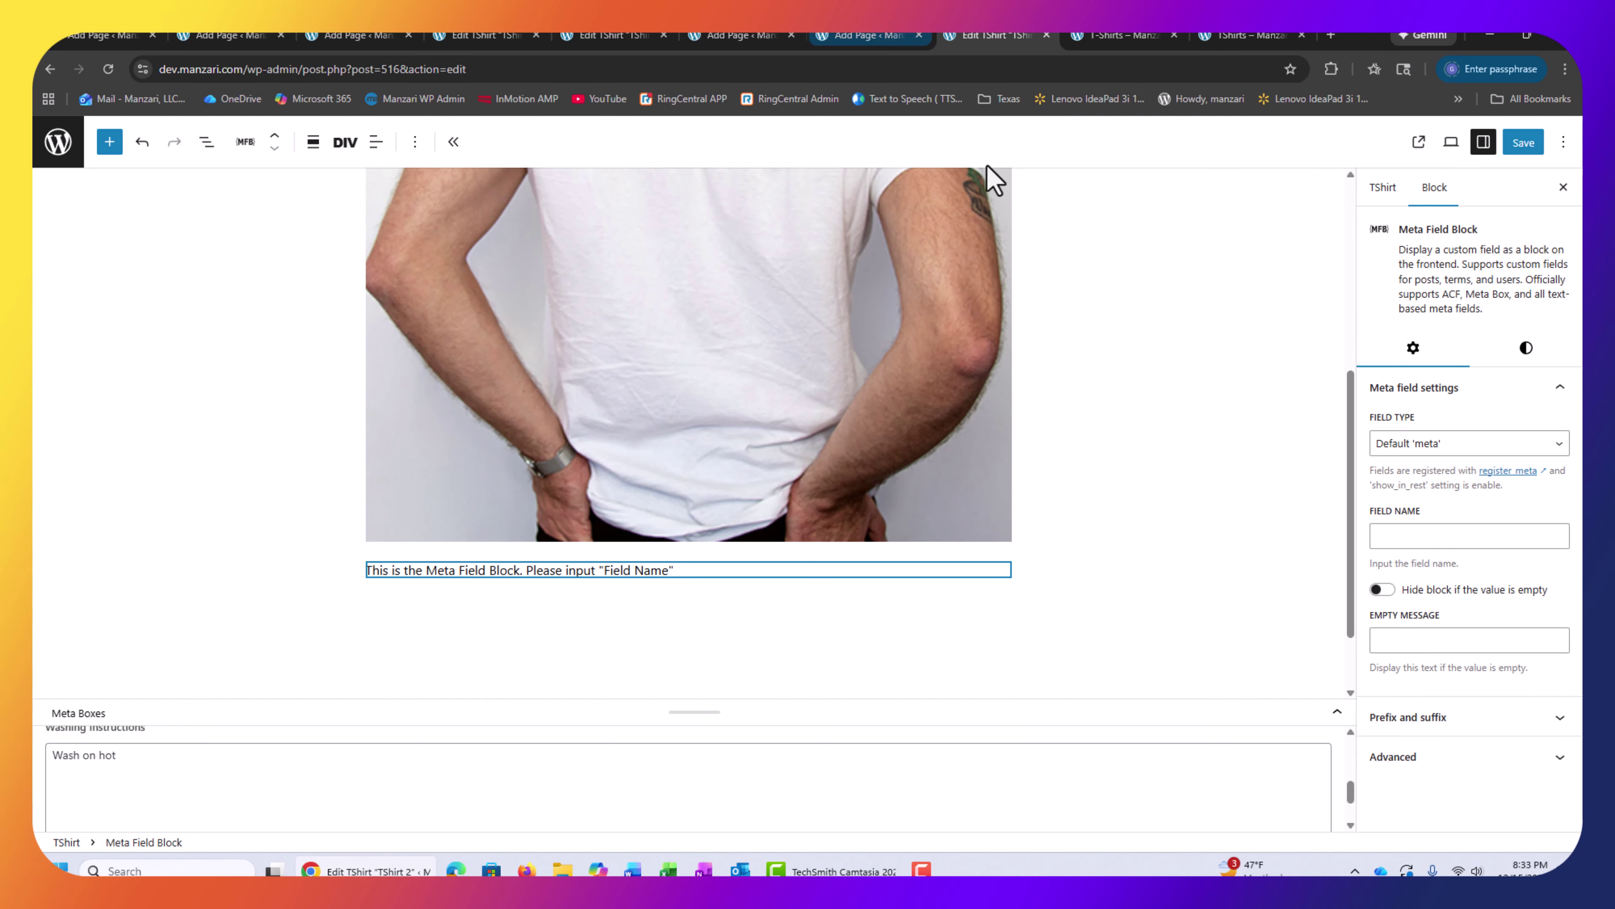
Set the Meta Field Block's field type to ACF - Advanced Custom Fields and its field name to size
{"action": "left_click", "coordinate": [1428, 449]}
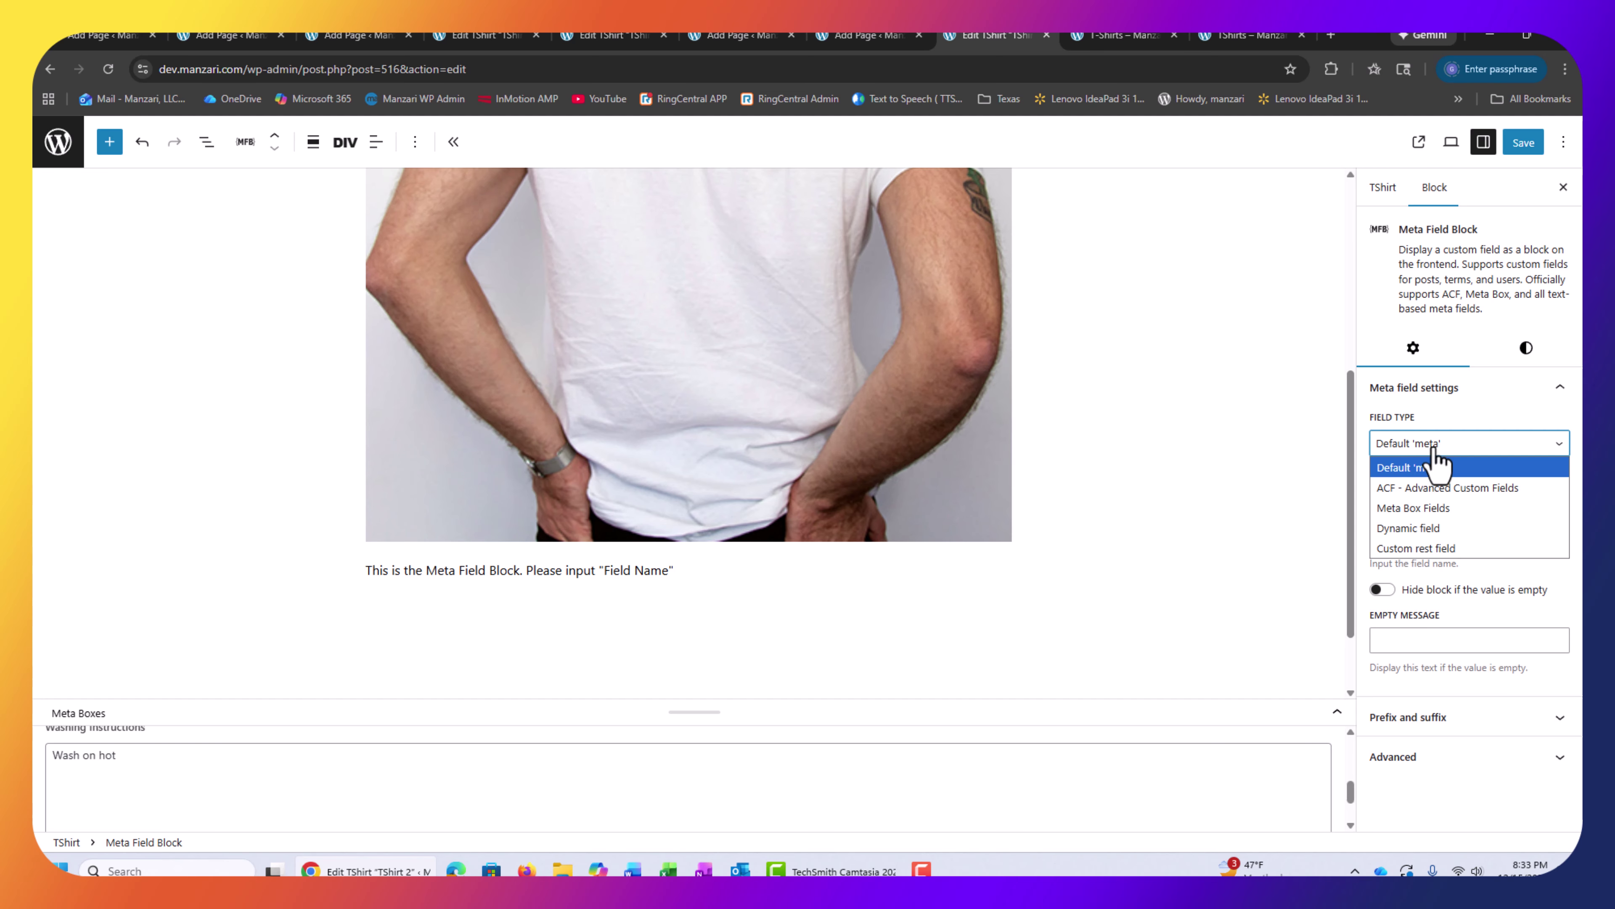
{"action": "left_click", "coordinate": [1439, 488]}
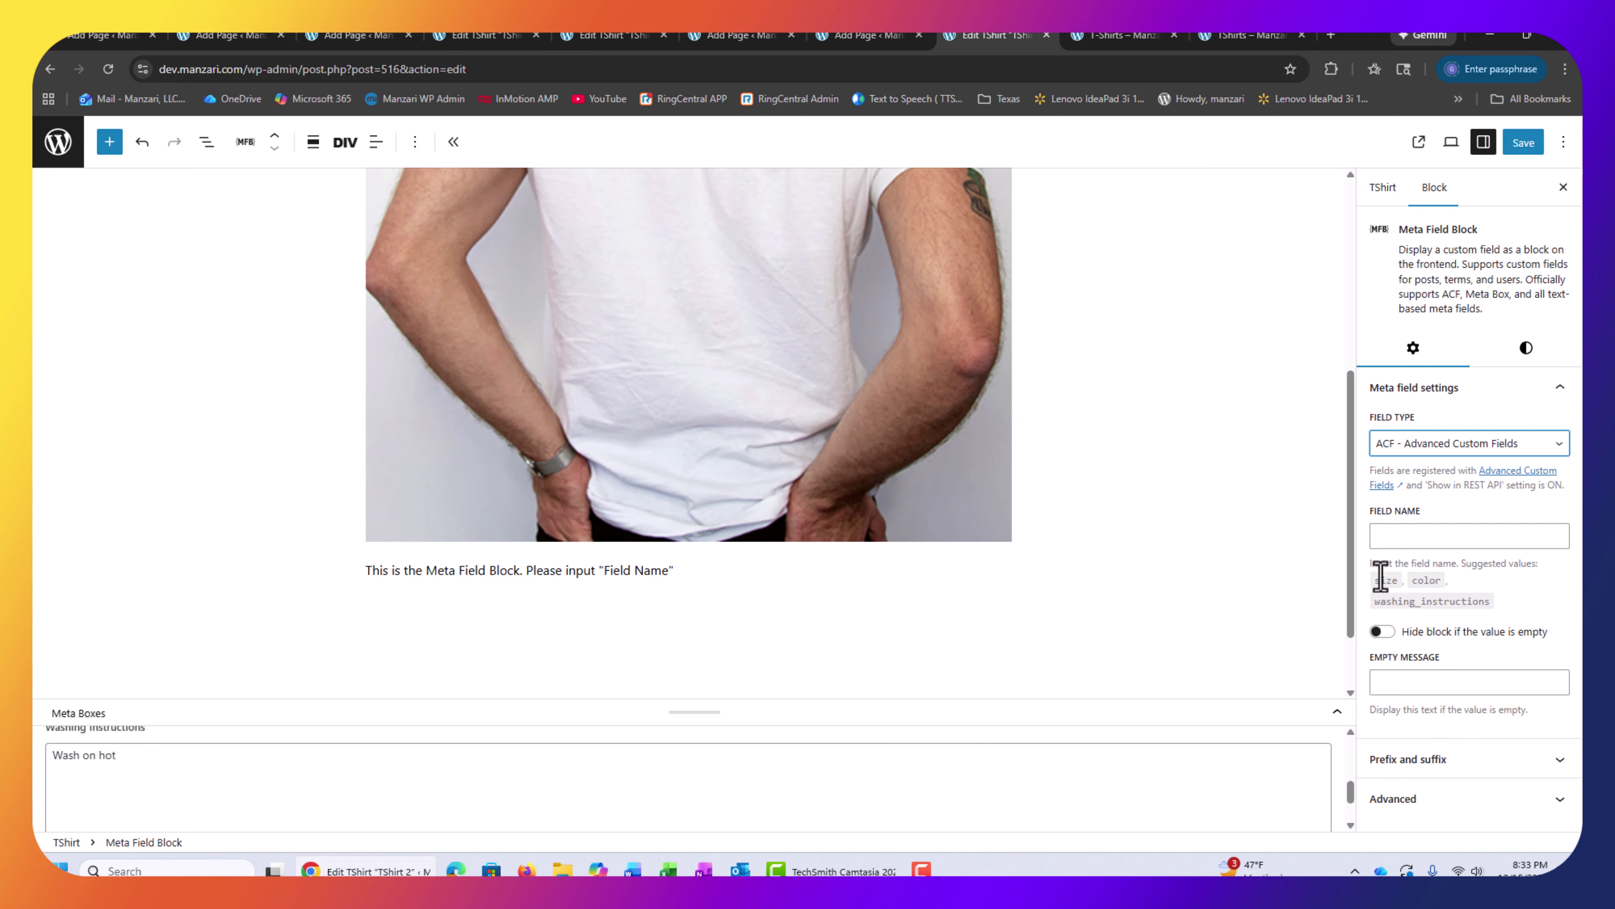
{"action": "left_click_drag", "start_coordinate": [1380, 580], "coordinate": [1400, 580]}
{"action": "left_click", "coordinate": [1440, 580]}
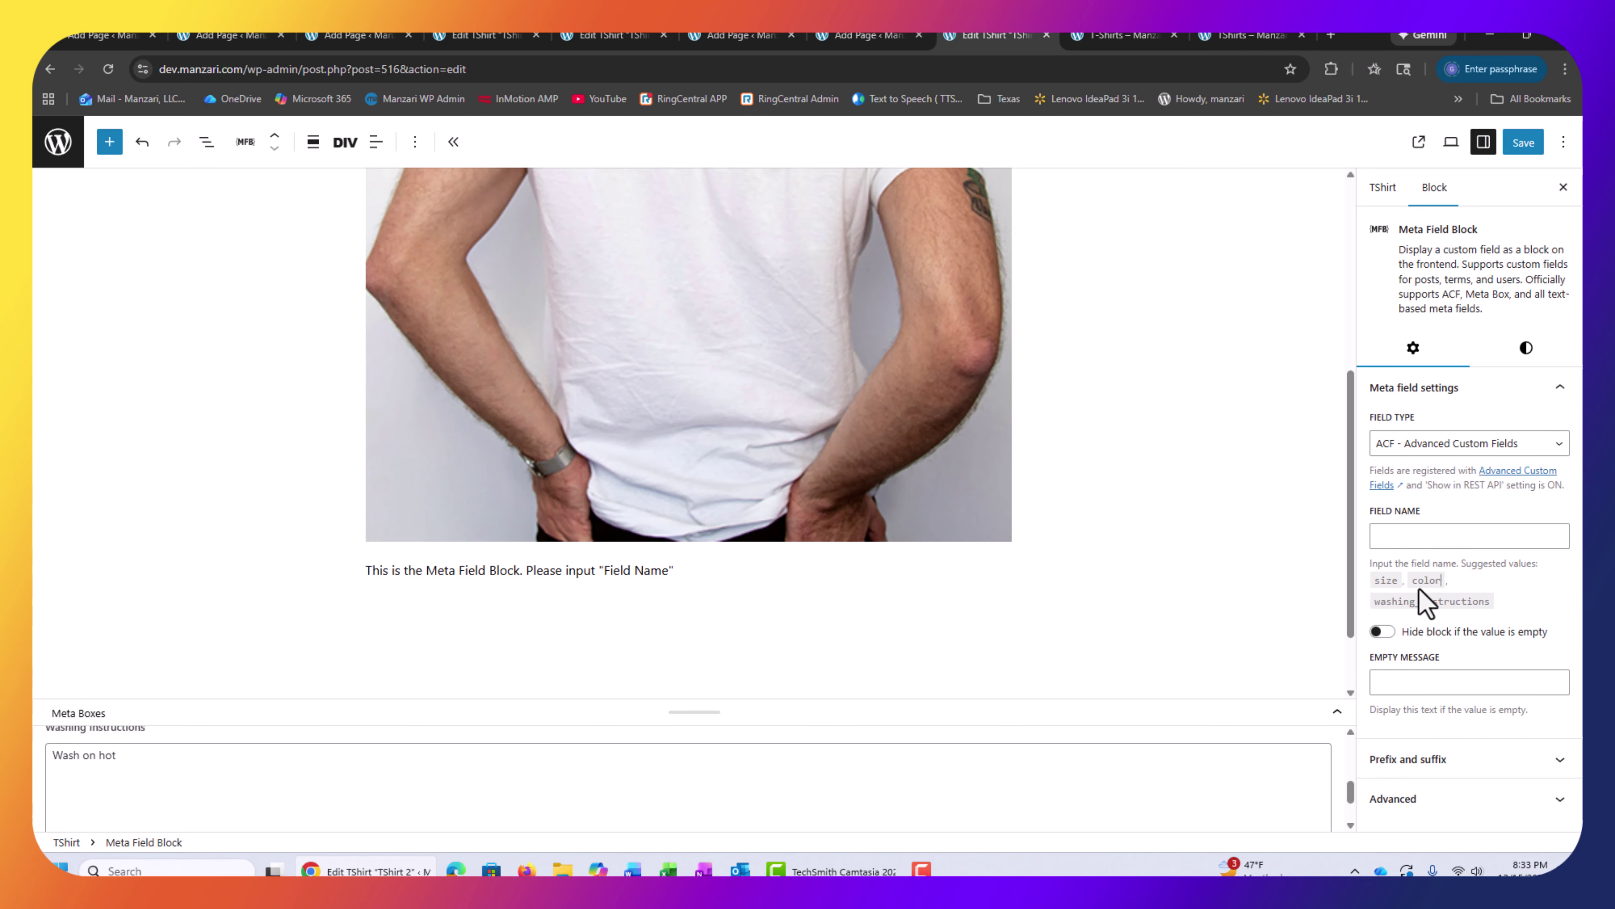
{"action": "left_click", "coordinate": [1400, 543]}
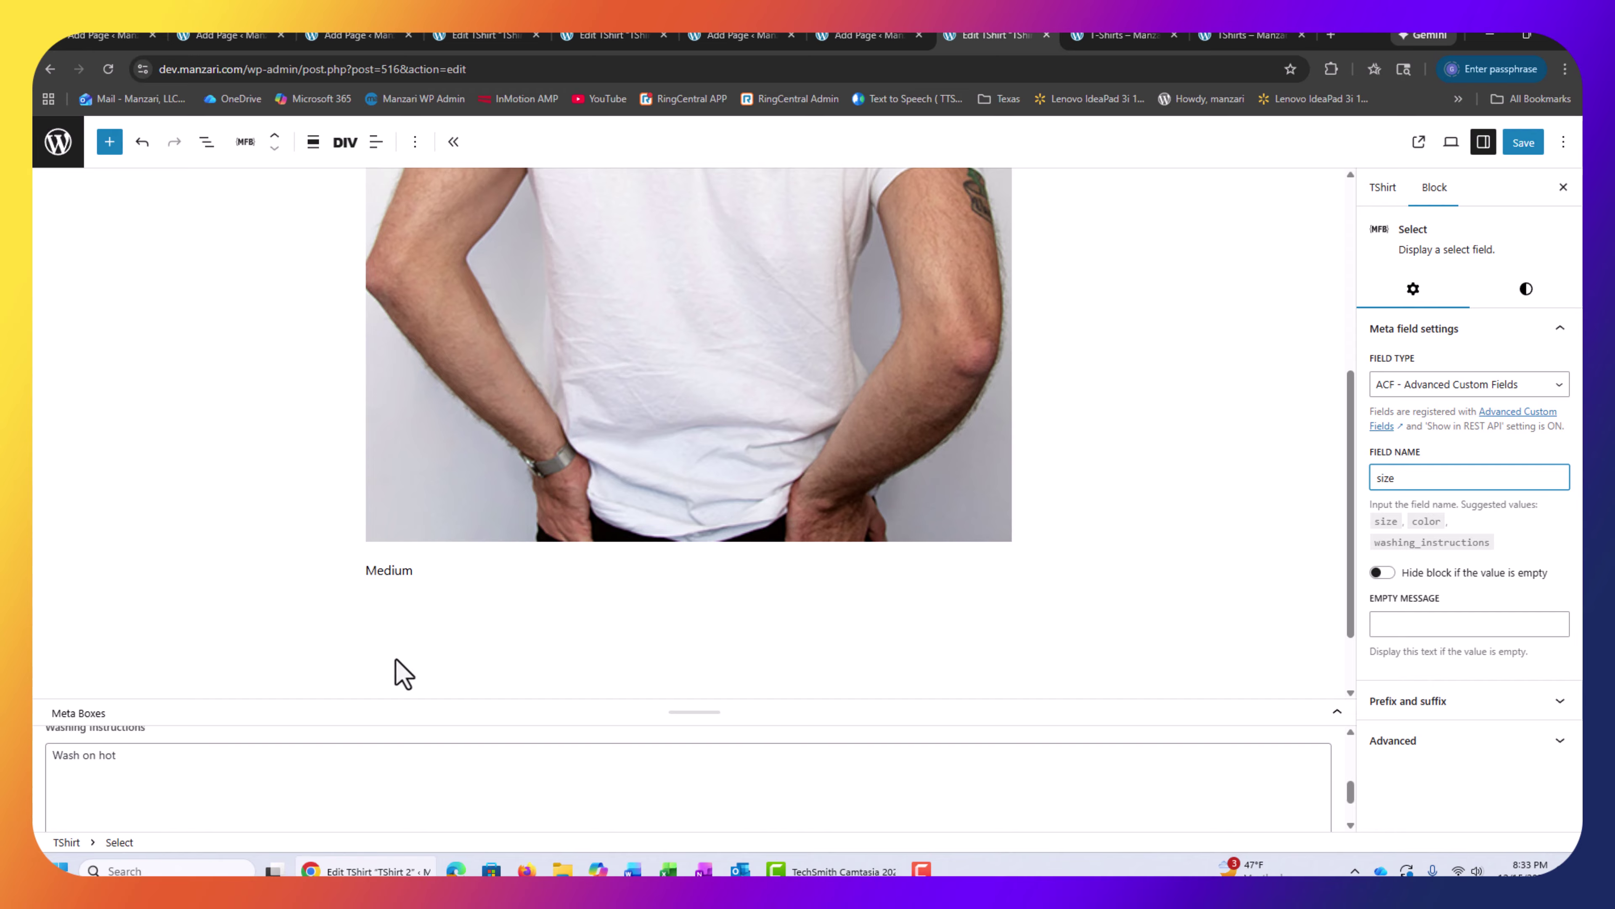
Add a second Meta Field Block below the size with field type ACF - Advanced Custom Fields and field name color
{"action": "left_click", "coordinate": [409, 612]}
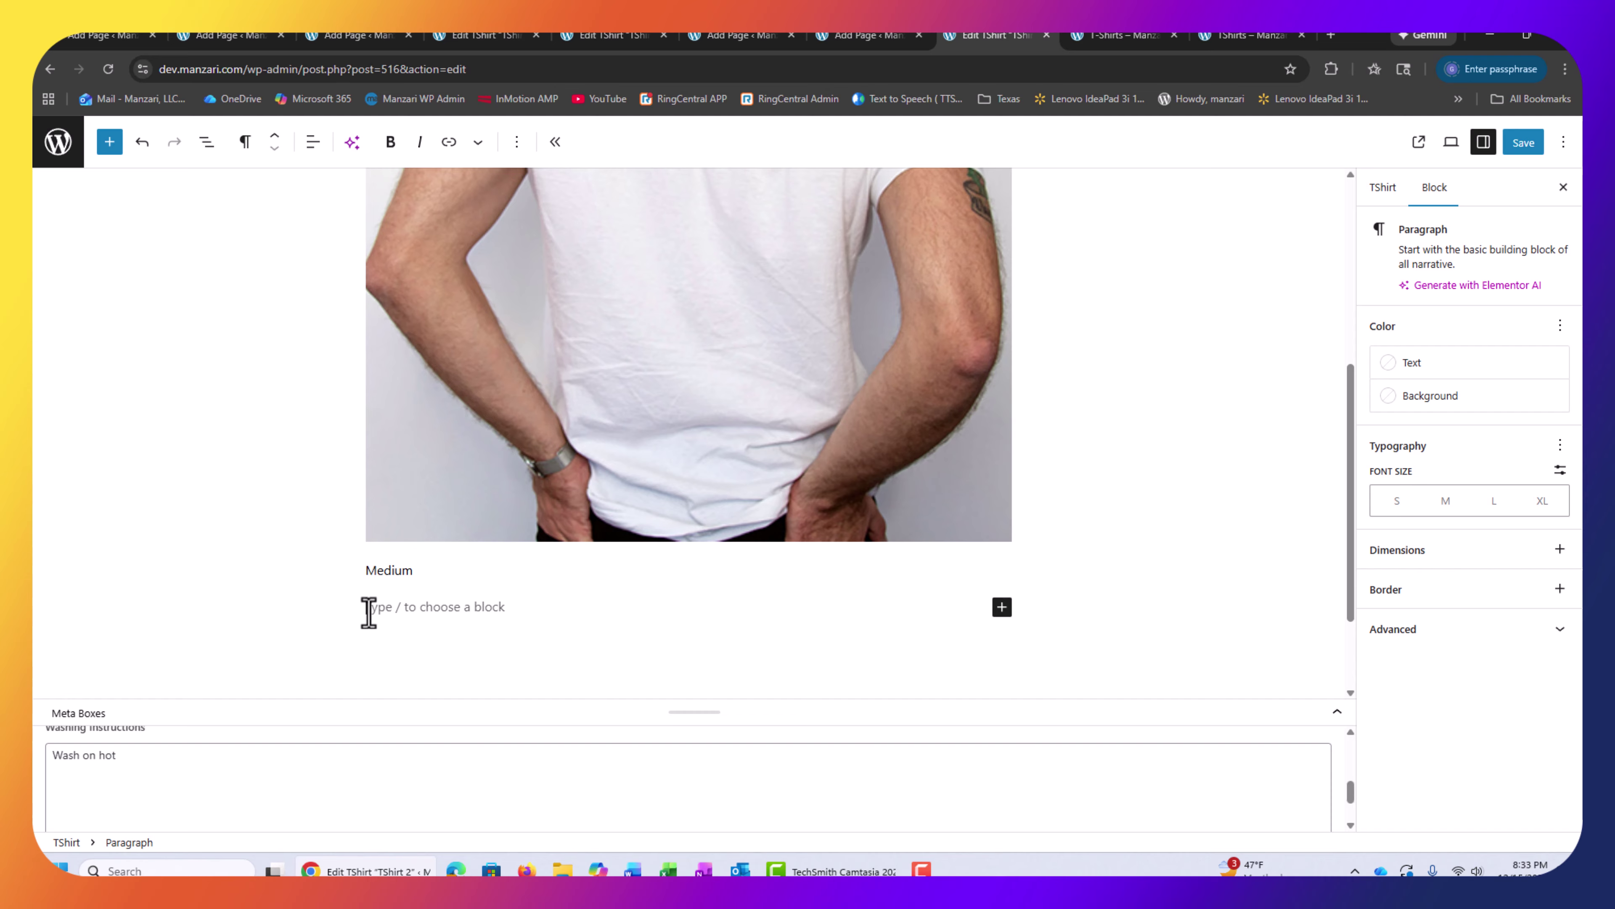
{"action": "type", "text": "/meta"}
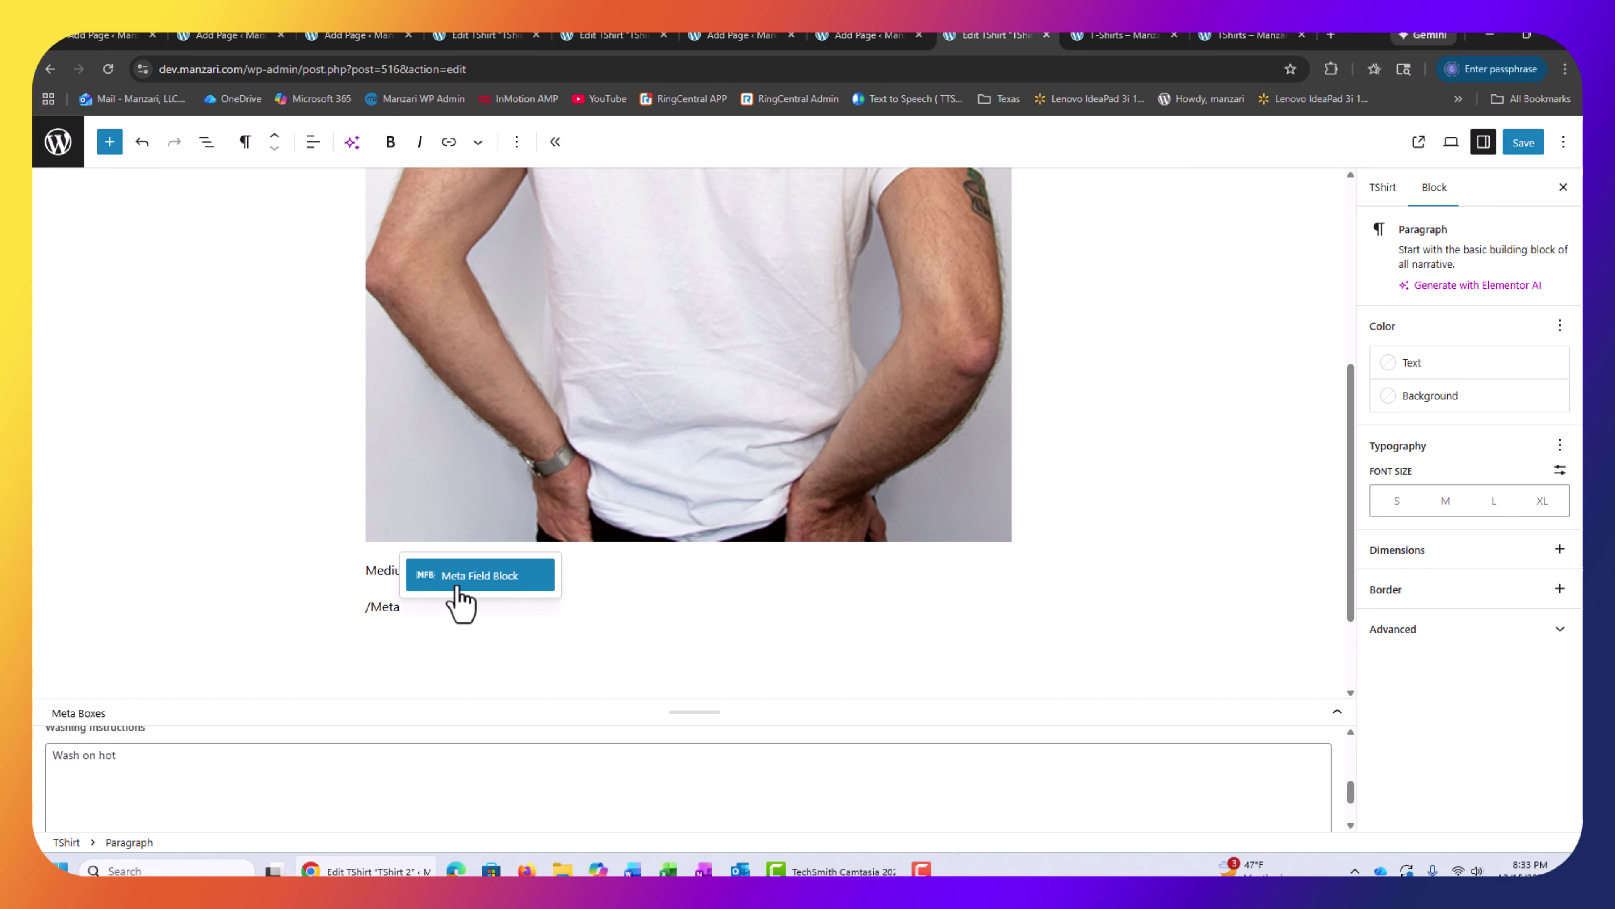
{"action": "left_click", "coordinate": [484, 573]}
{"action": "left_click", "coordinate": [1439, 444]}
{"action": "left_click", "coordinate": [1438, 482]}
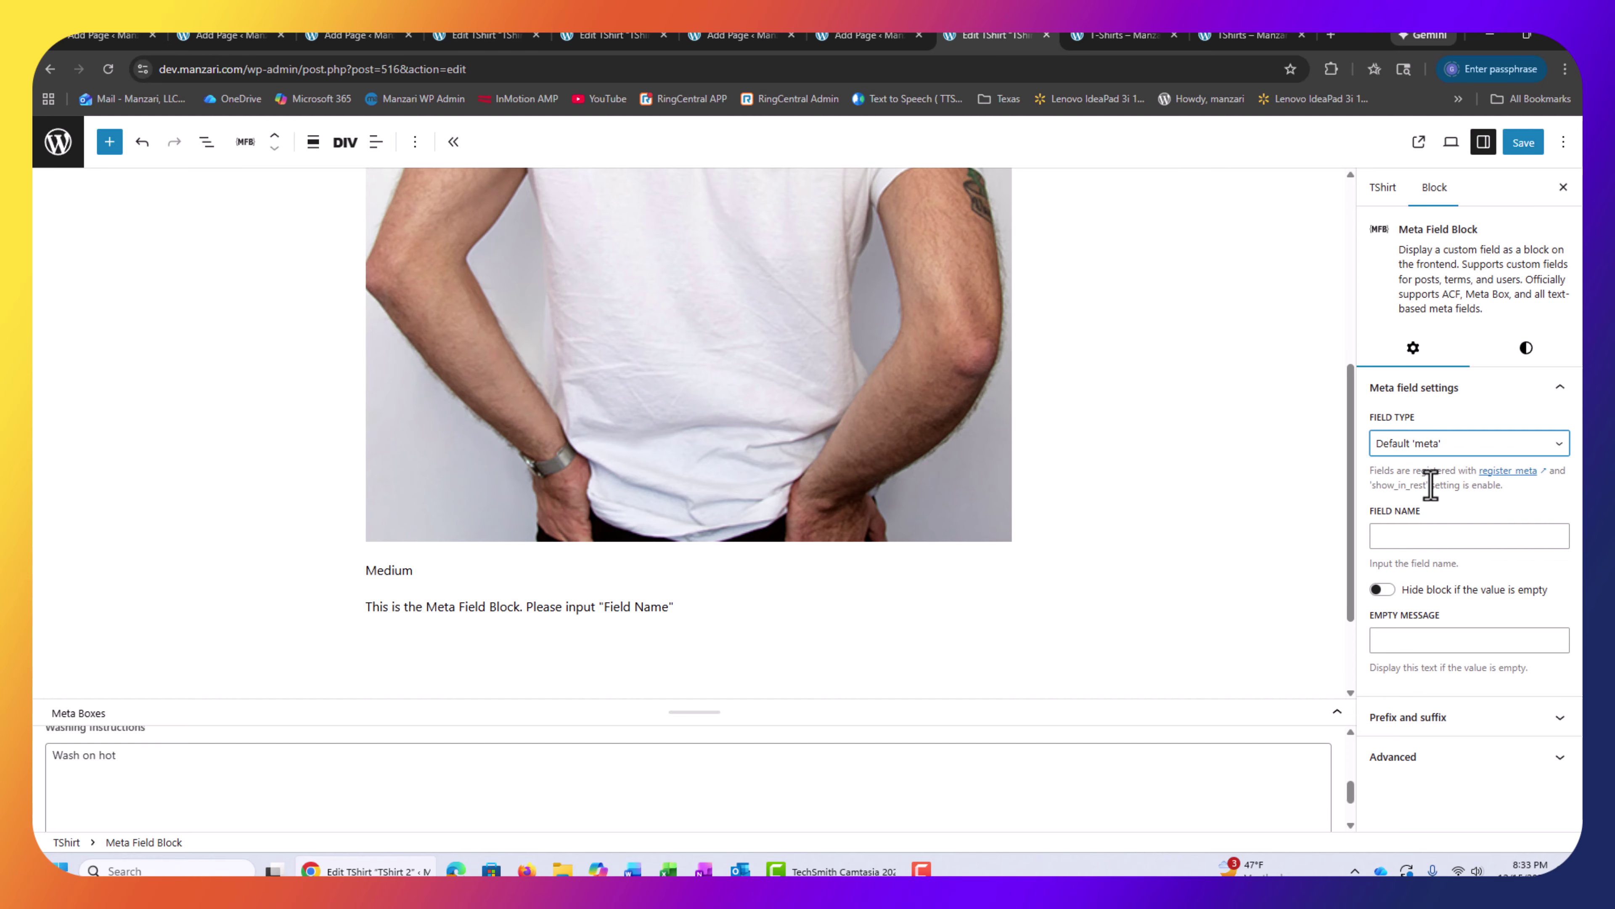
{"action": "left_click", "coordinate": [1418, 535]}
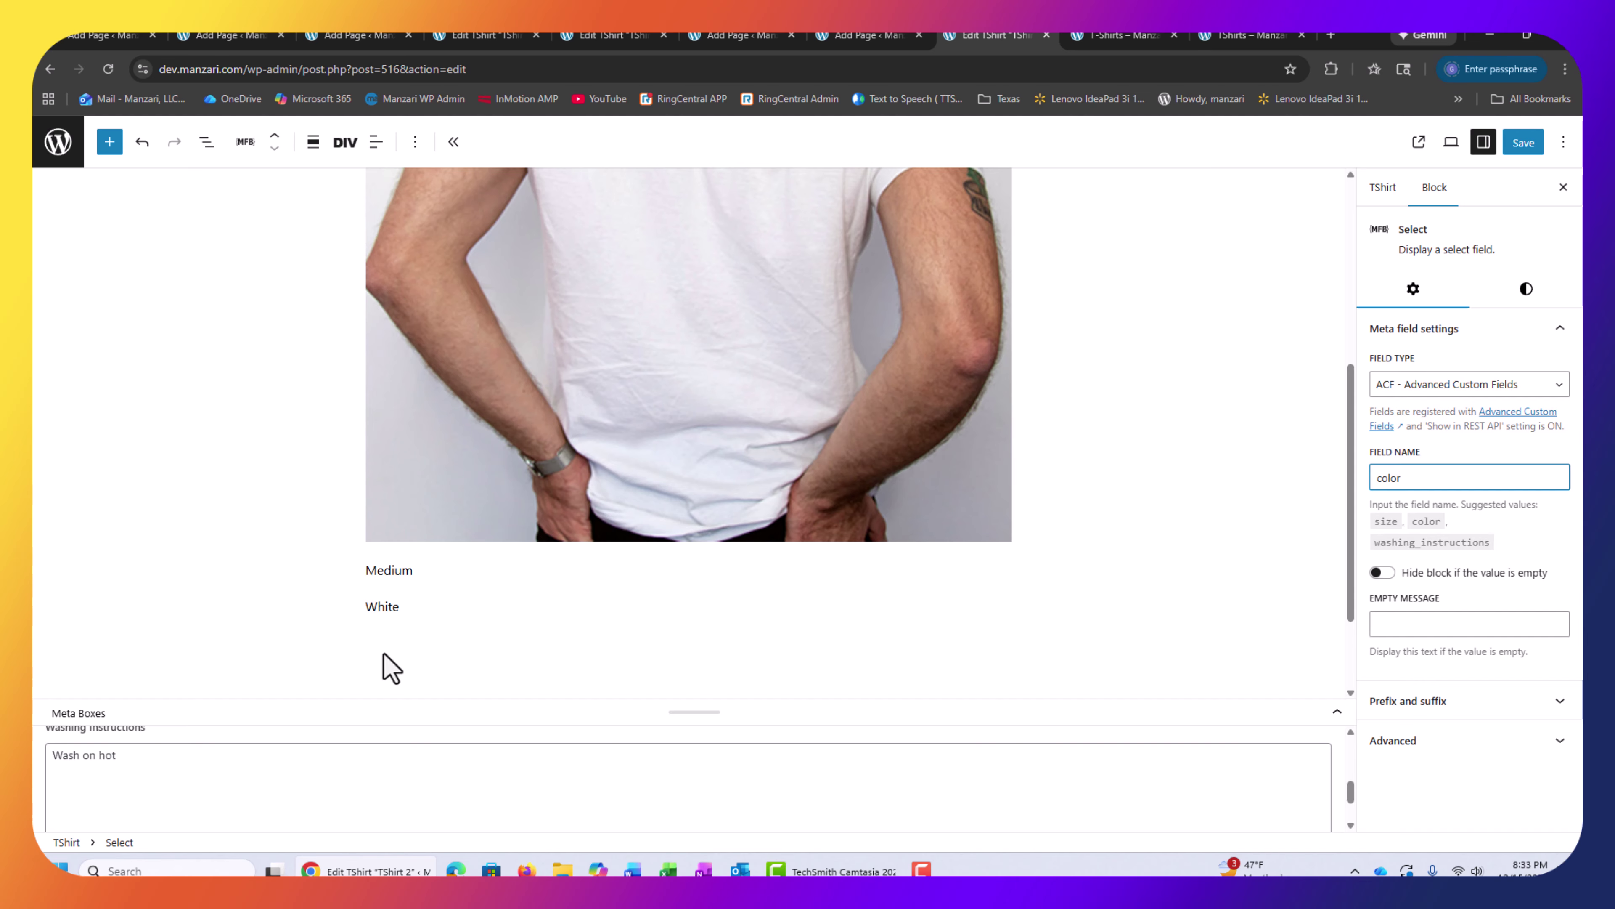
Insert a third Meta Field Block below the color field
{"action": "left_click", "coordinate": [387, 652]}
{"action": "type", "text": "/"}
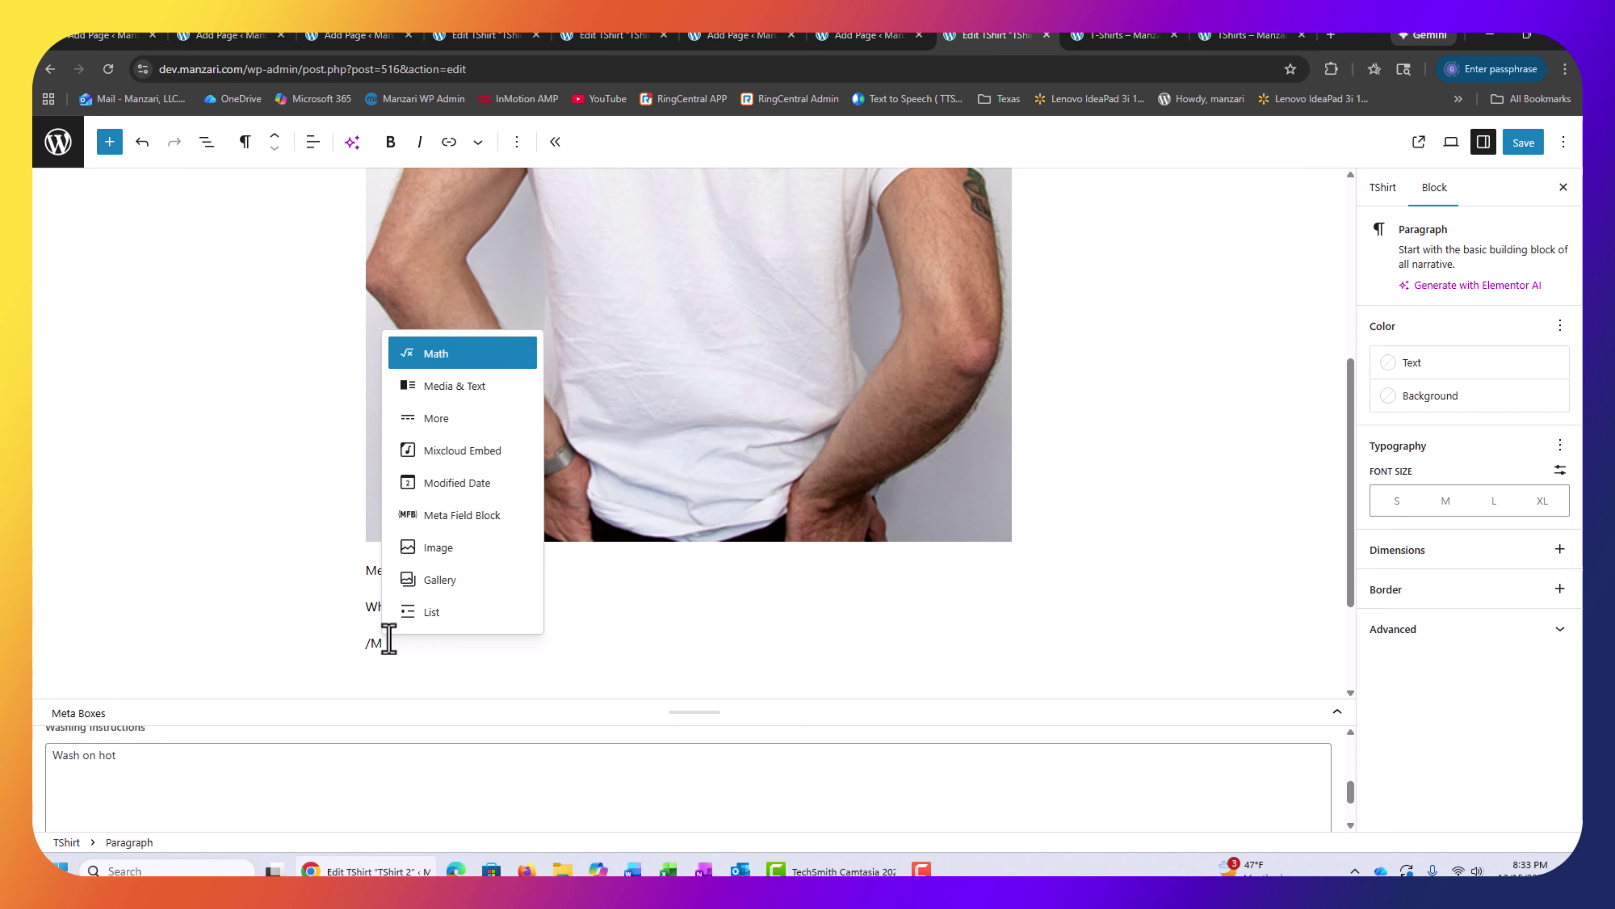
{"action": "type", "text": "meta"}
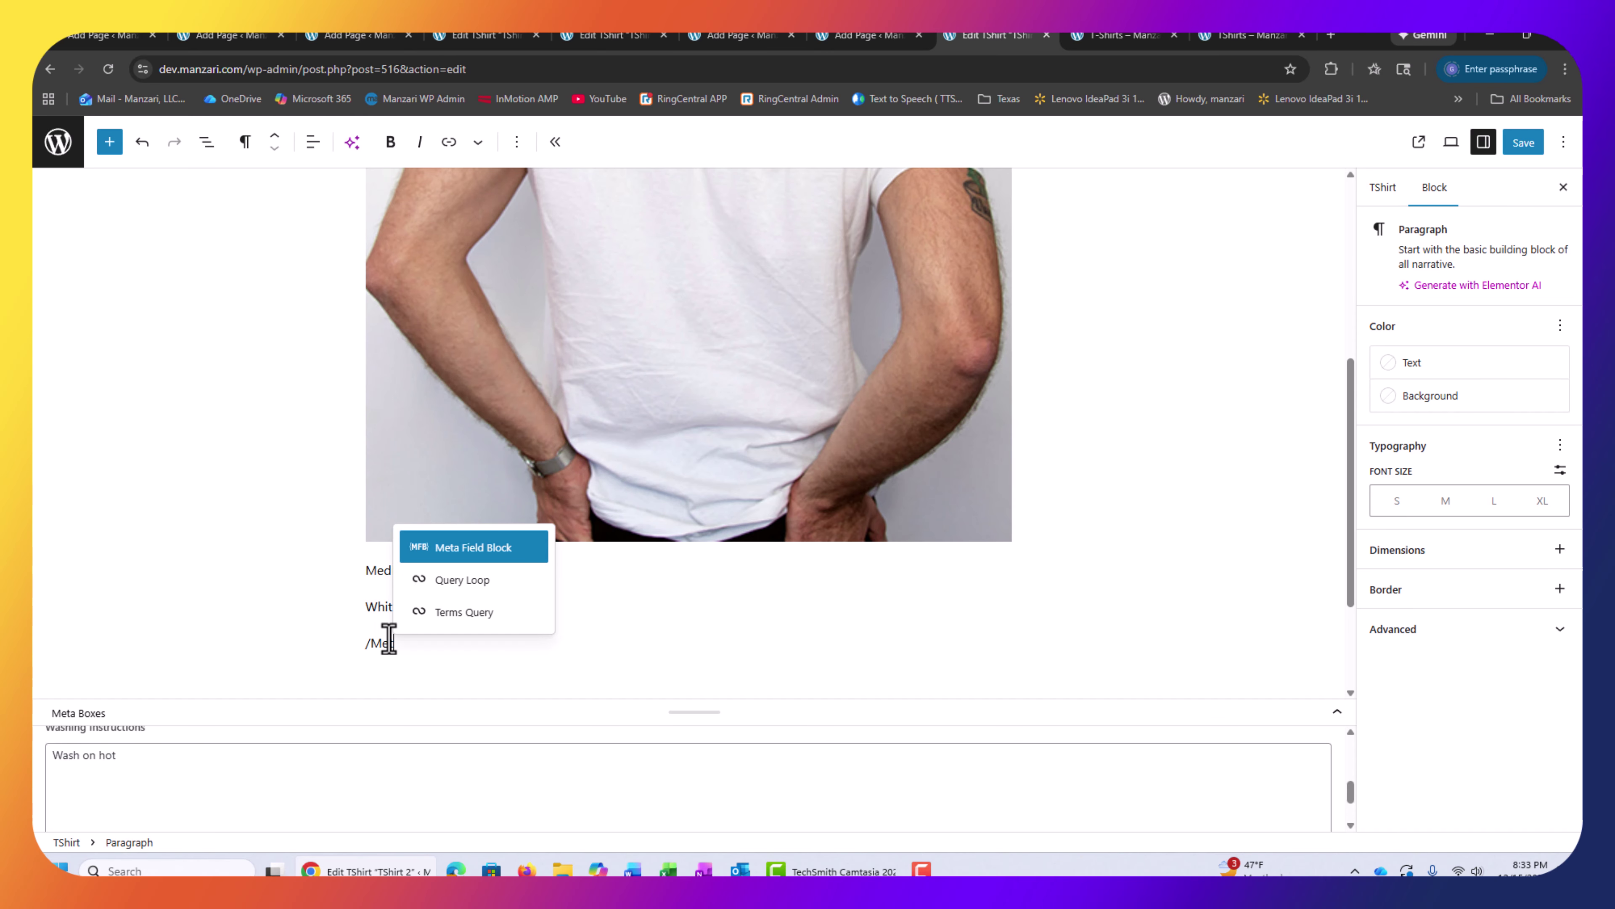
{"action": "key", "text": "Return"}
Set the third Meta Field Block's field type to ACF - Advanced Custom Fields and its field name to washing_instructions
{"action": "left_click", "coordinate": [1463, 443]}
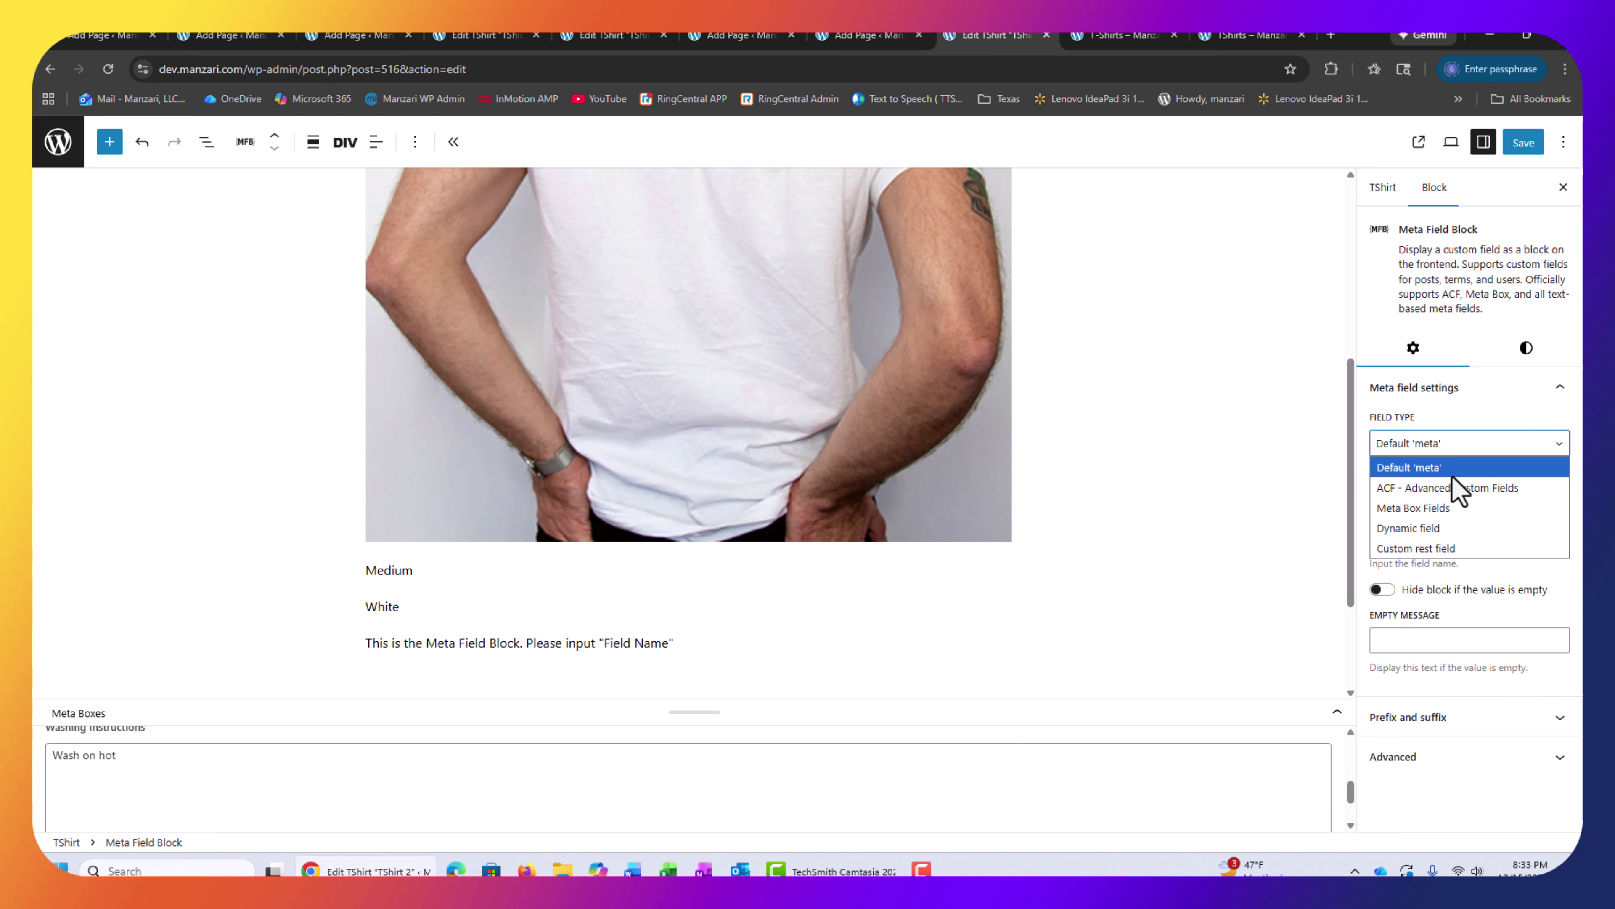
{"action": "left_click", "coordinate": [1457, 503]}
{"action": "left_click", "coordinate": [1431, 535]}
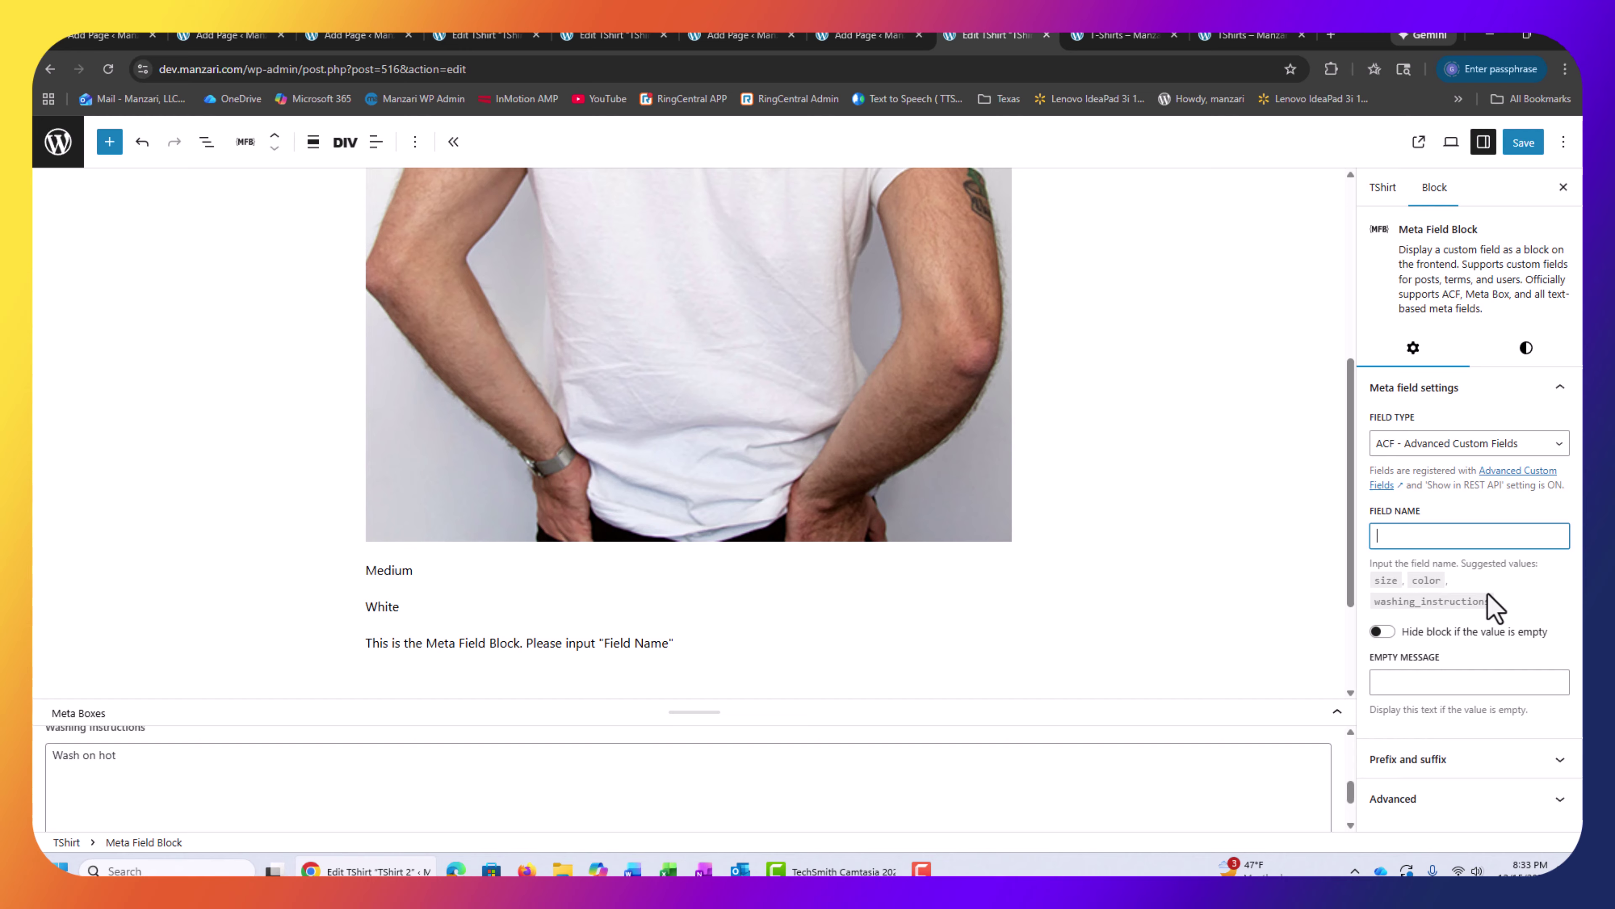
{"action": "left_click_drag", "start_coordinate": [1493, 602], "coordinate": [1379, 605]}
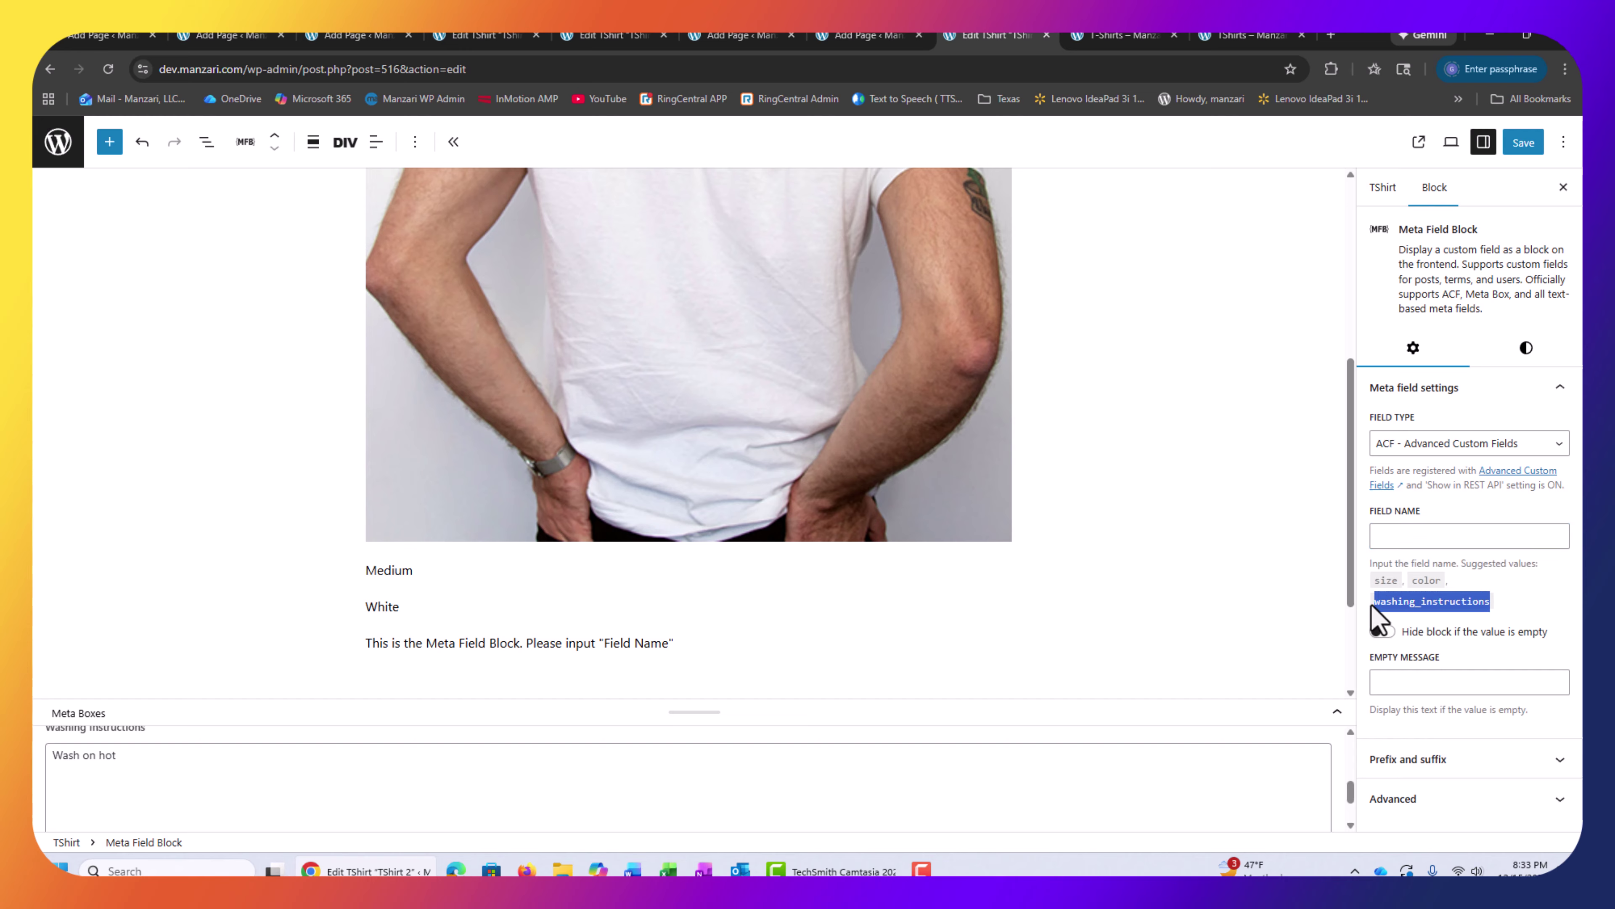
{"action": "left_click", "coordinate": [1420, 609]}
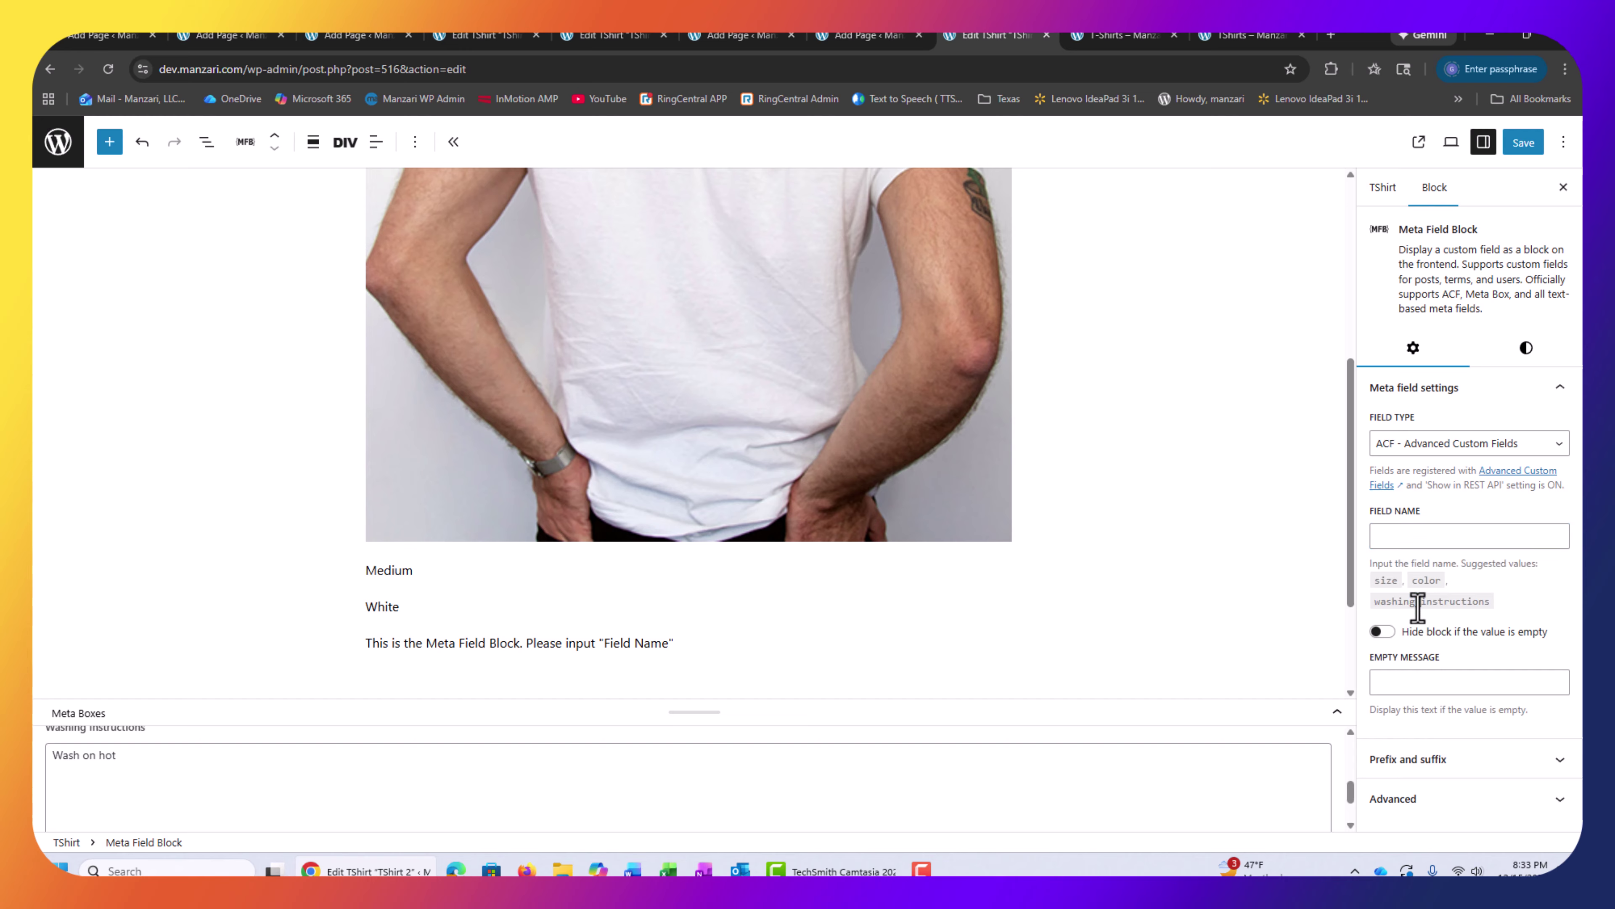
{"action": "left_click_drag", "start_coordinate": [1377, 603], "coordinate": [1481, 609]}
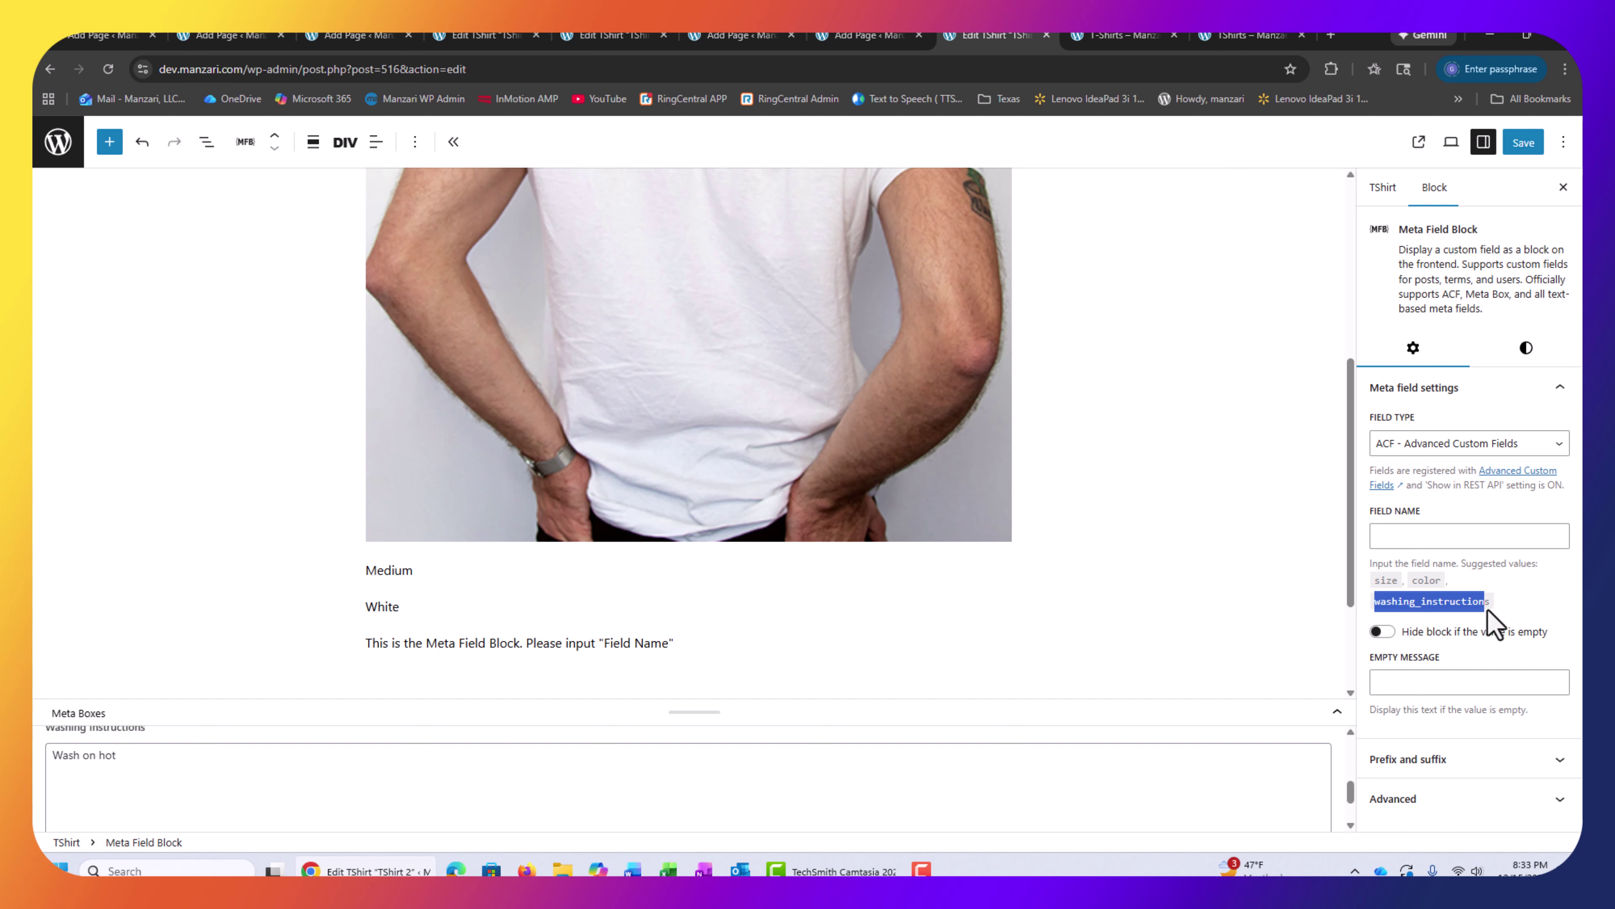
{"action": "left_click", "coordinate": [1419, 526]}
{"action": "type", "text": "washing_instructions"}
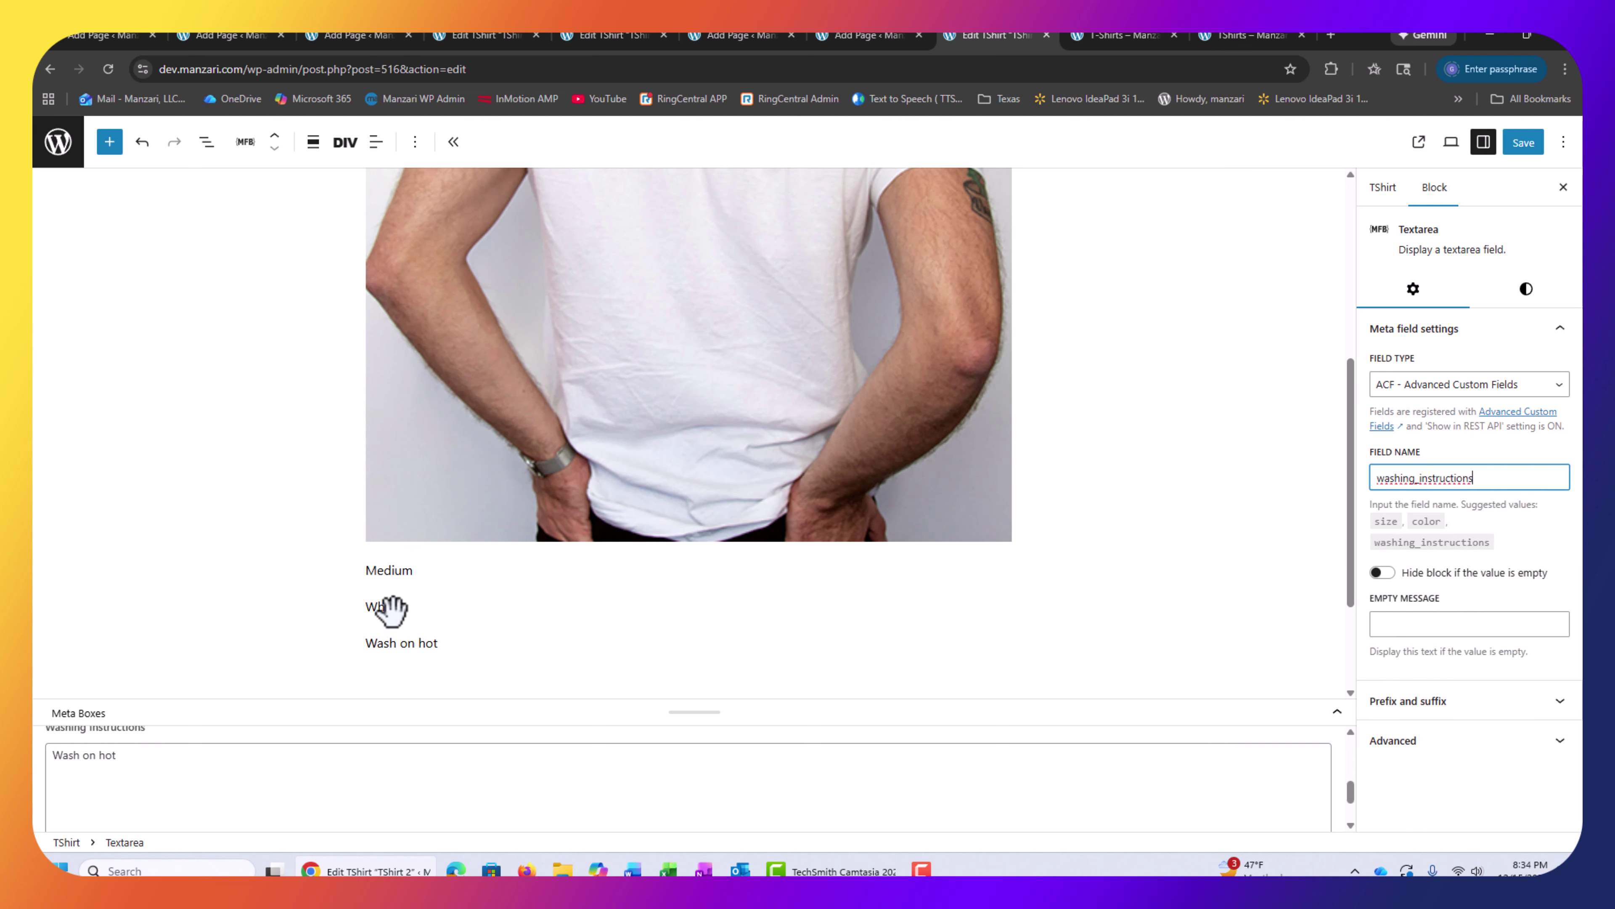
Review the TShirt 2 post from title to meta fields and save it
{"action": "scroll", "coordinate": [559, 350], "scroll_direction": "up", "scroll_amount": 5}
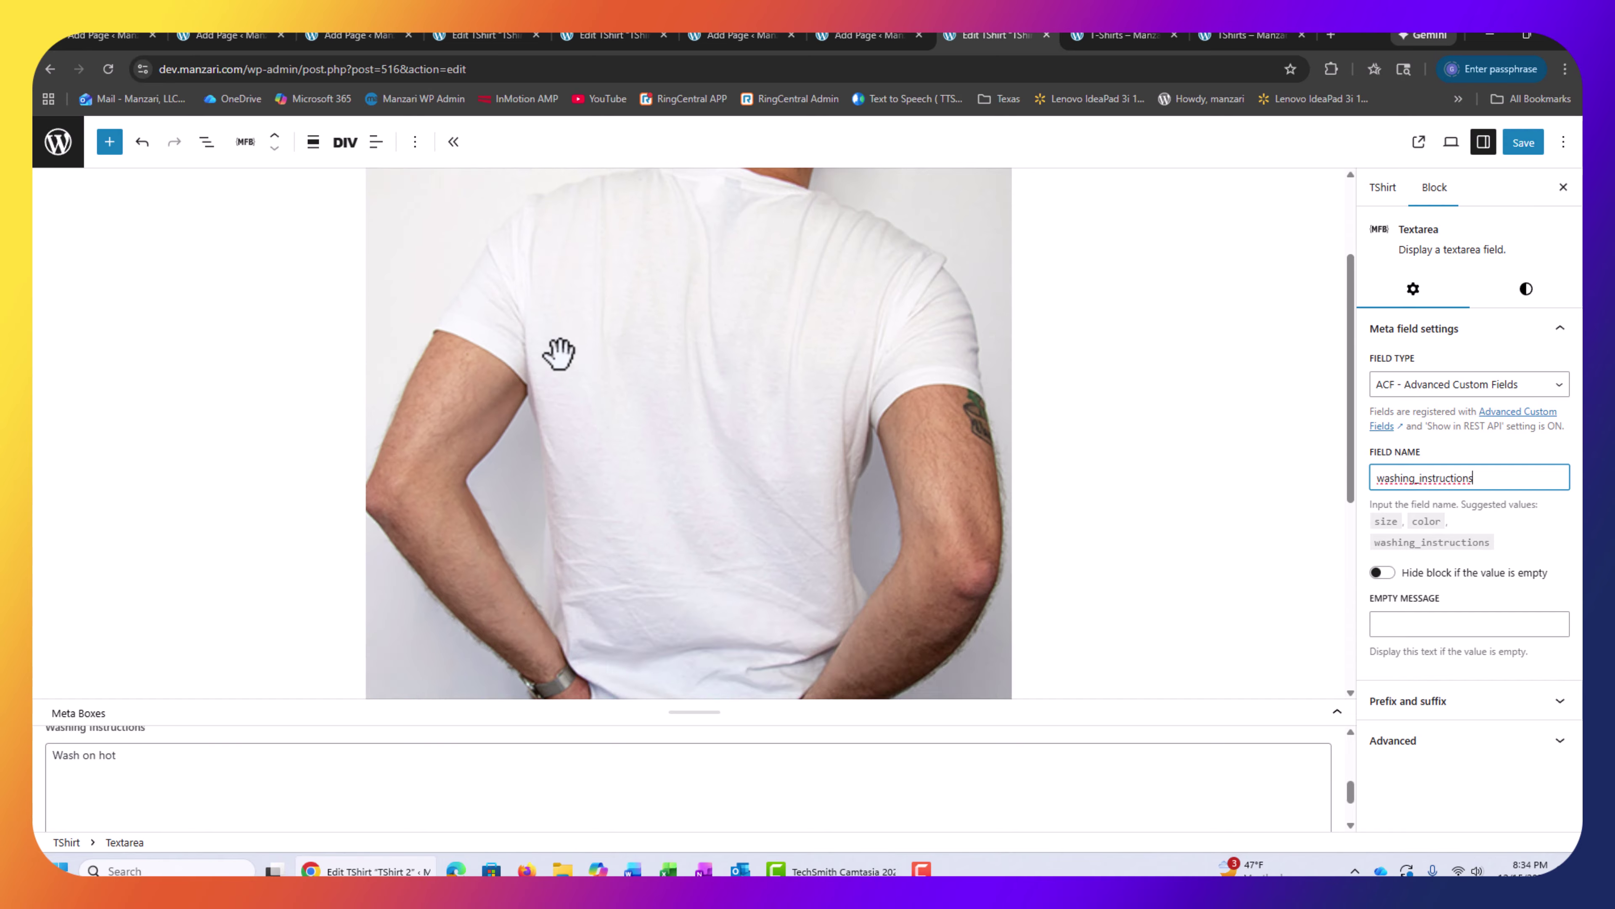
{"action": "scroll", "coordinate": [544, 366], "scroll_direction": "down", "scroll_amount": 1}
{"action": "scroll", "coordinate": [544, 366], "scroll_direction": "down", "scroll_amount": 1}
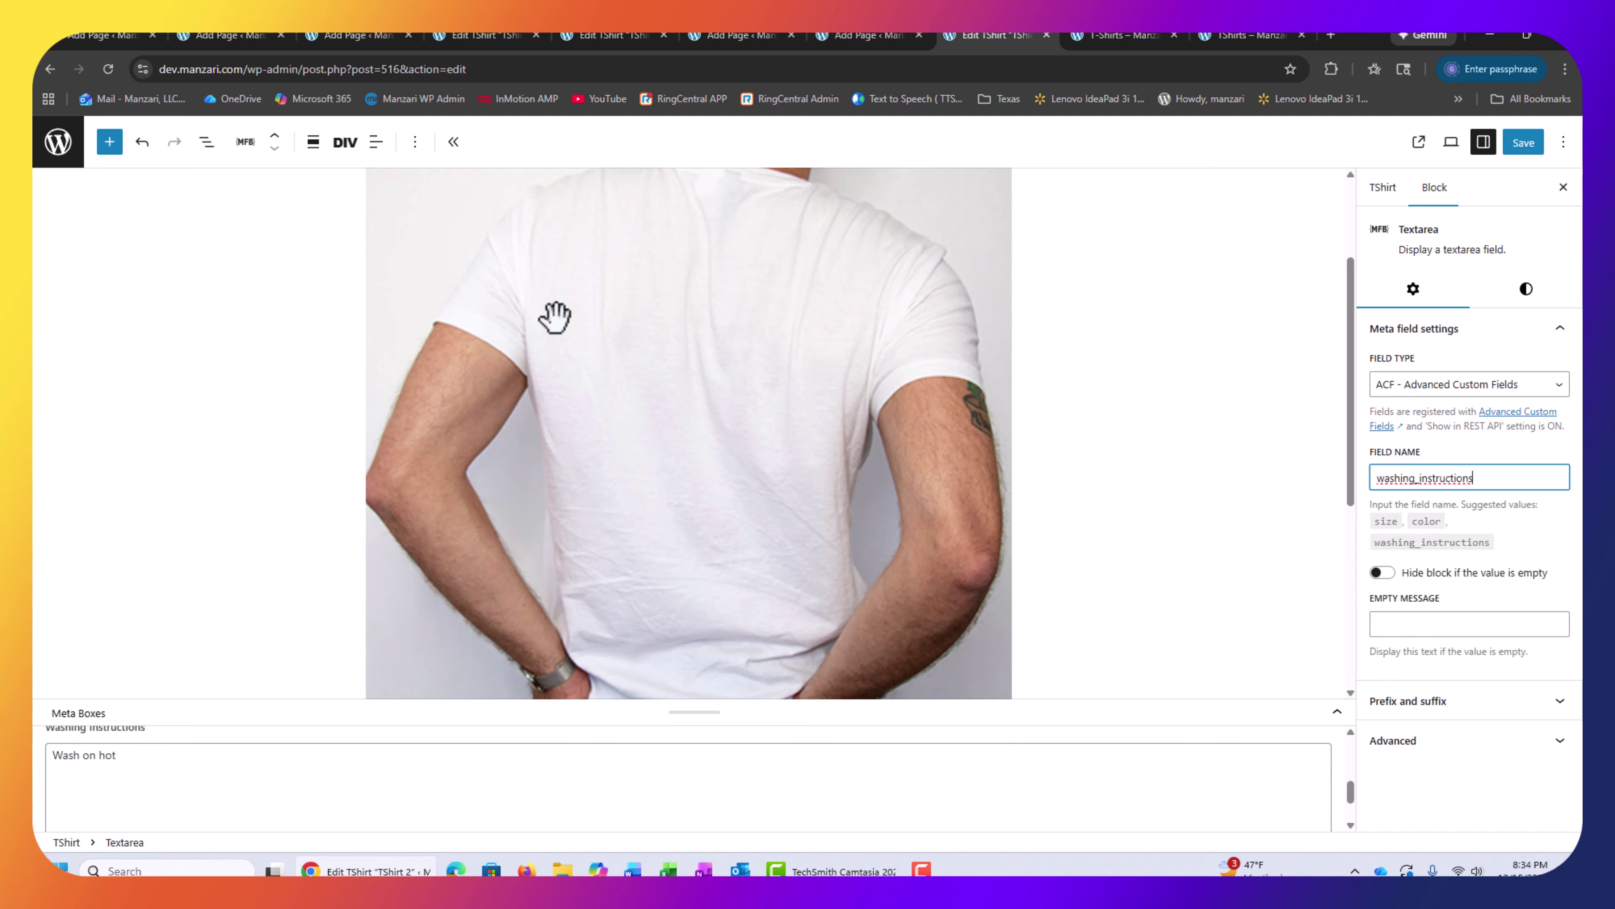
{"action": "scroll", "coordinate": [577, 351], "scroll_direction": "down", "scroll_amount": 5}
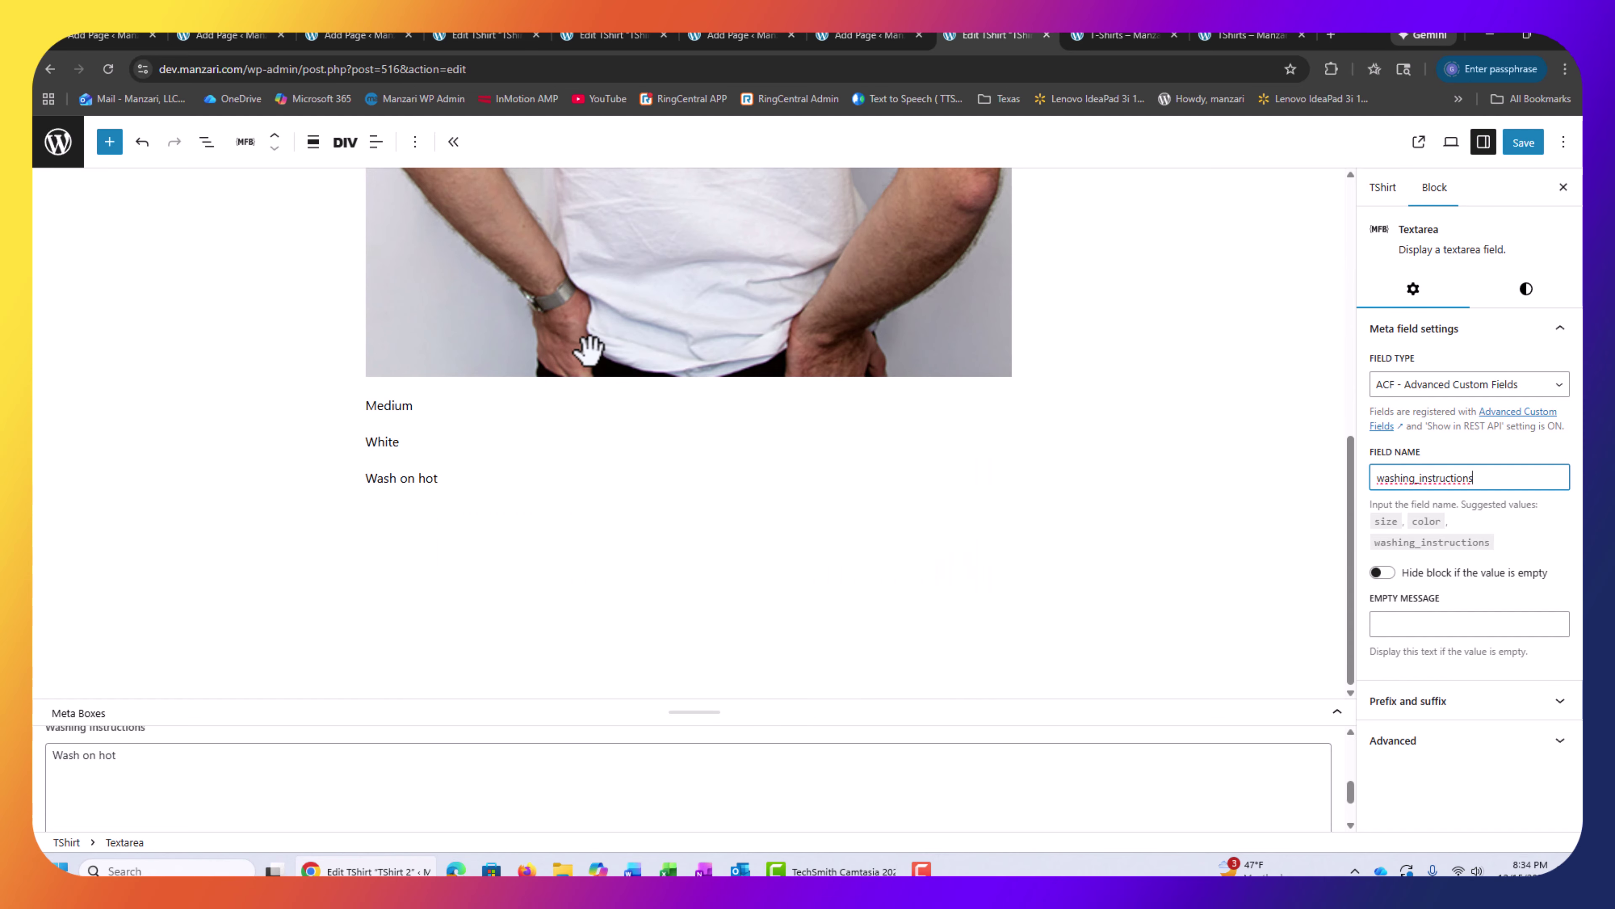
{"action": "scroll", "coordinate": [514, 353], "scroll_direction": "up", "scroll_amount": 2}
{"action": "scroll", "coordinate": [515, 351], "scroll_direction": "up", "scroll_amount": 5}
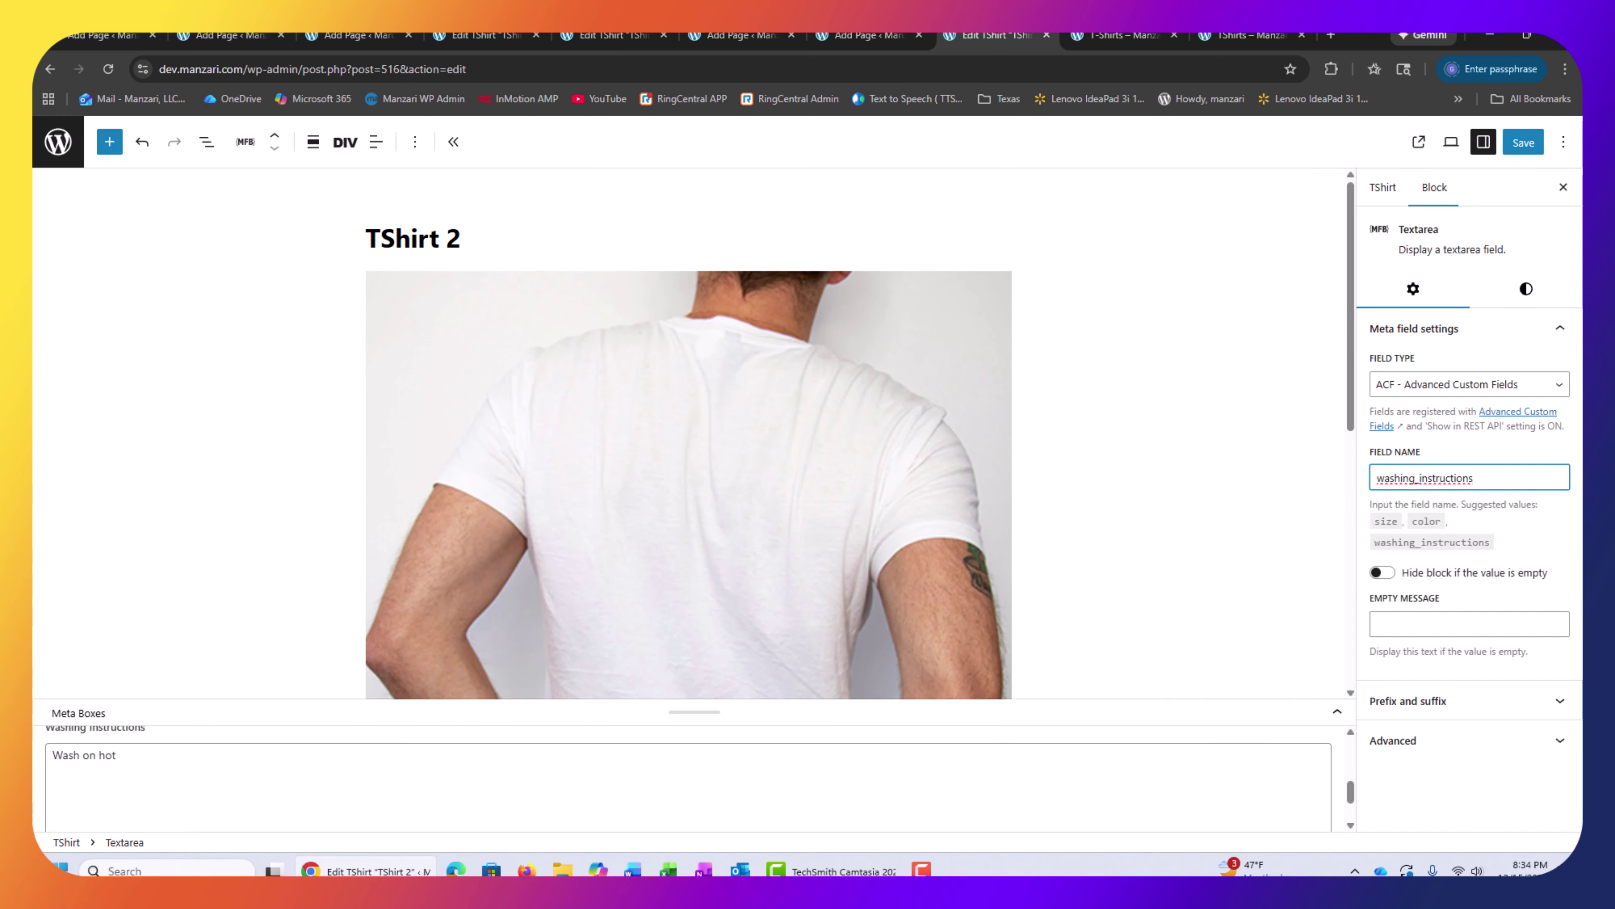
{"action": "scroll", "coordinate": [537, 318], "scroll_direction": "down", "scroll_amount": 5}
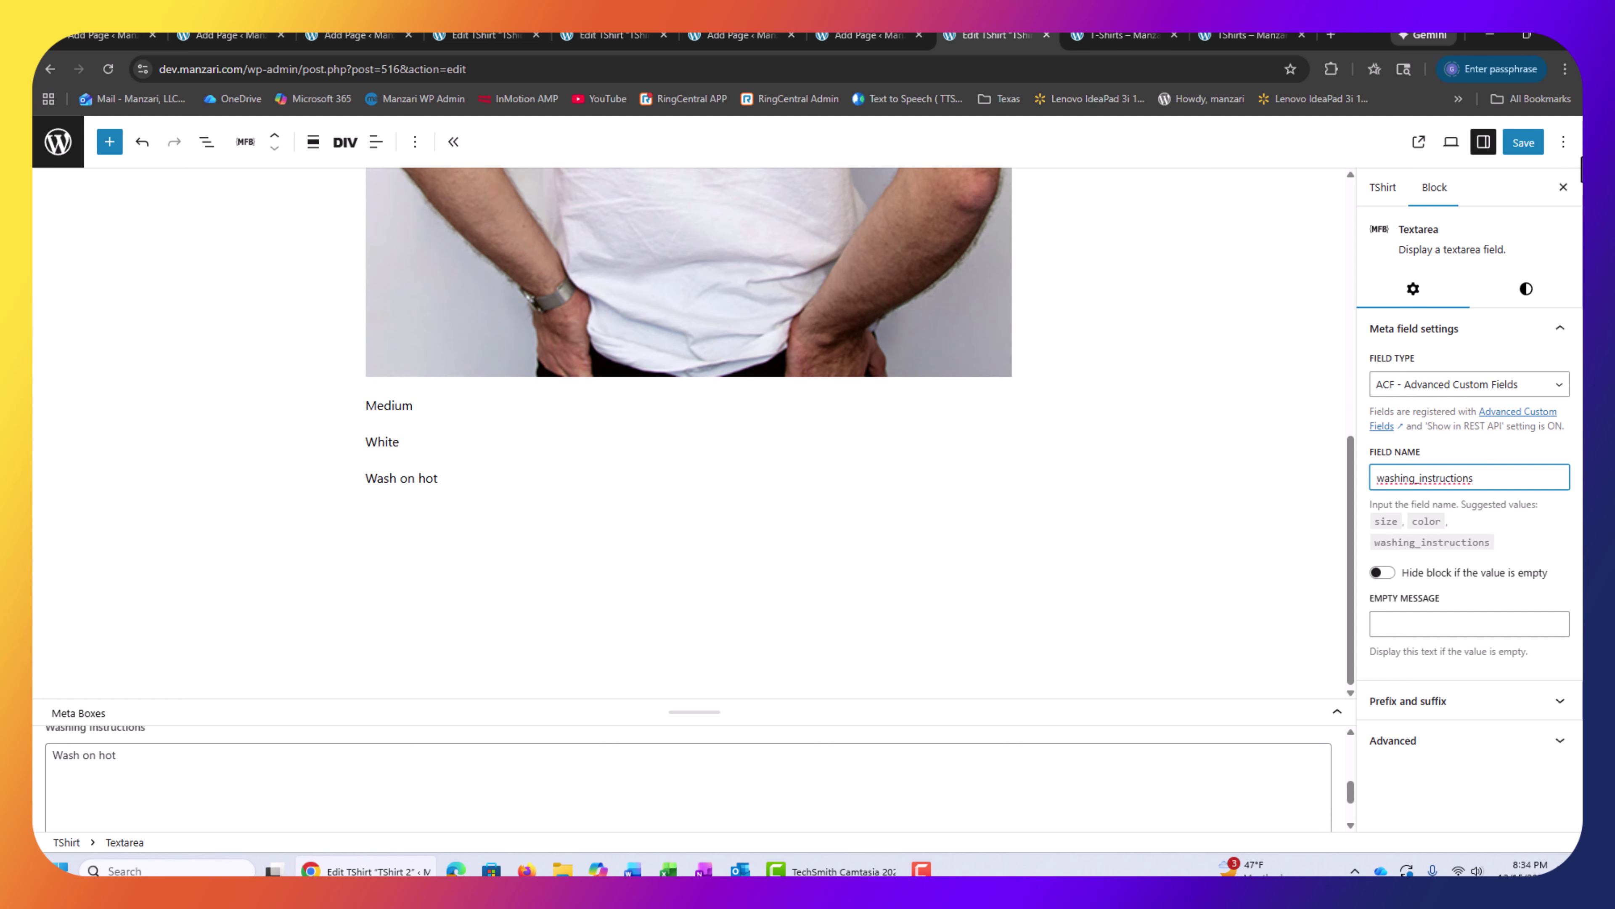
{"action": "left_click", "coordinate": [1523, 143]}
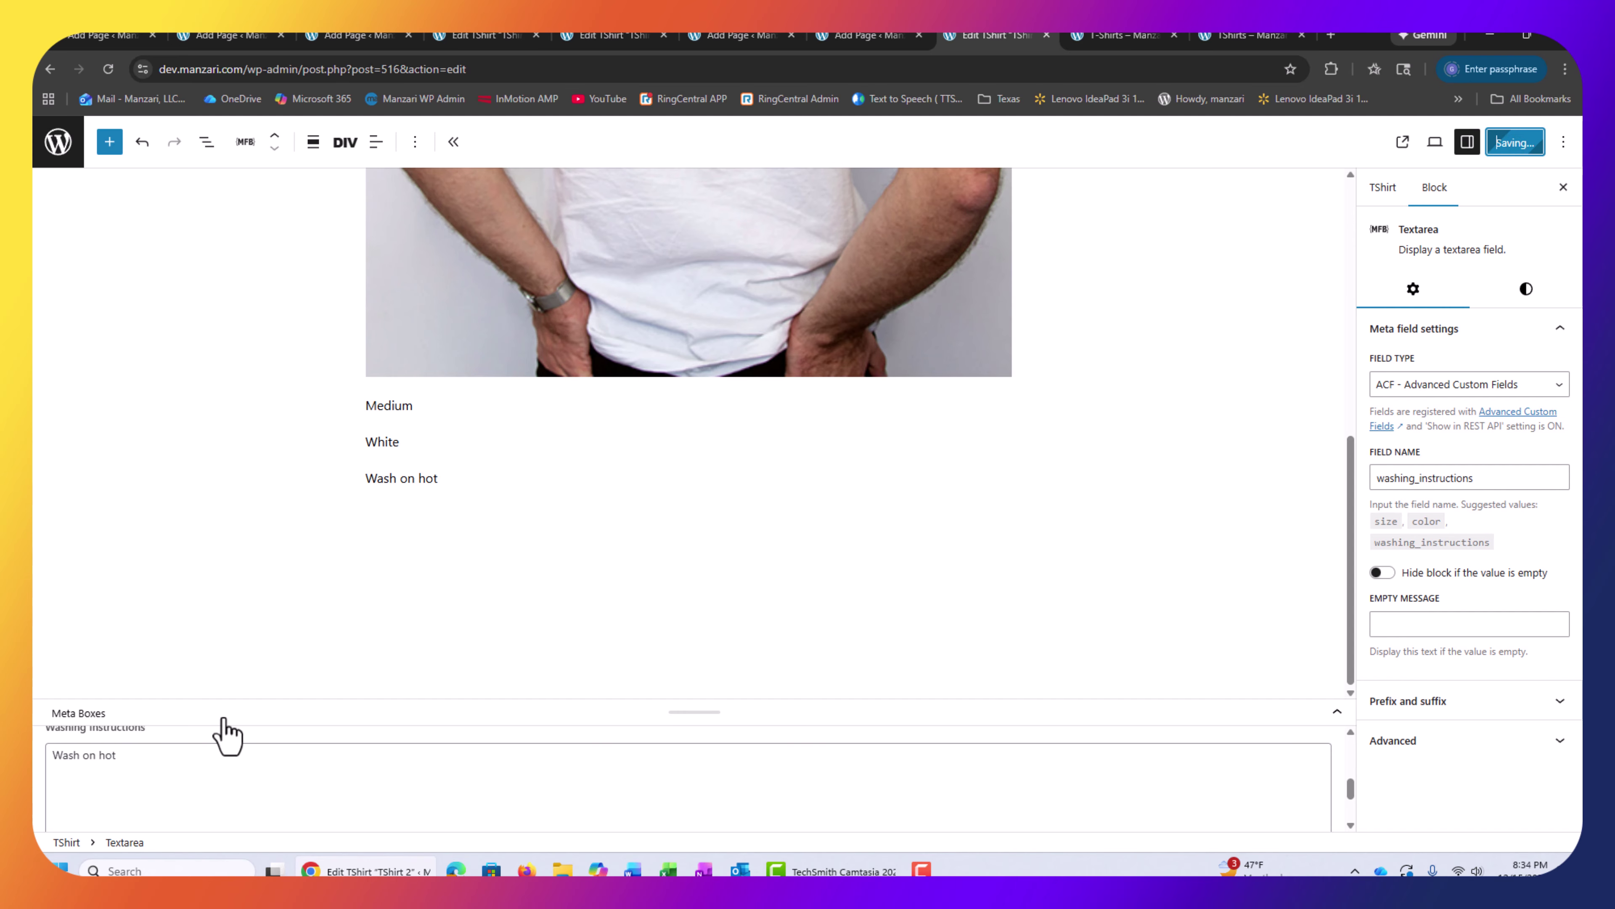
View the live TShirt 2 post and check the size, color and washing instructions below the image
{"action": "left_click", "coordinate": [180, 820]}
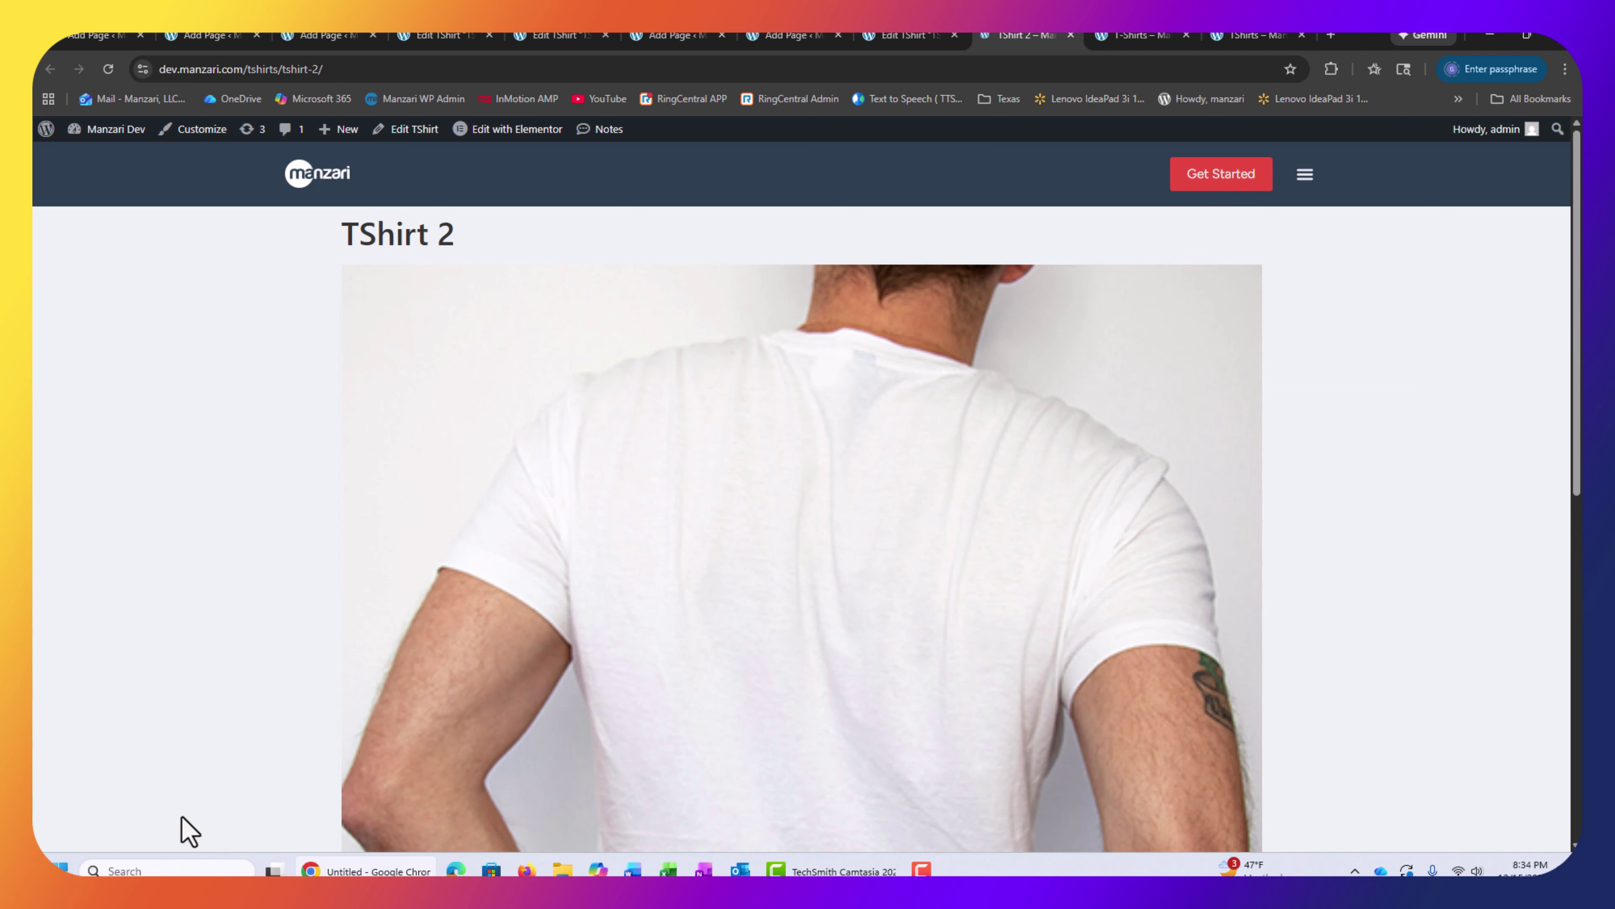
{"action": "scroll", "coordinate": [504, 534], "scroll_direction": "down", "scroll_amount": 3}
{"action": "scroll", "coordinate": [501, 530], "scroll_direction": "up", "scroll_amount": 3}
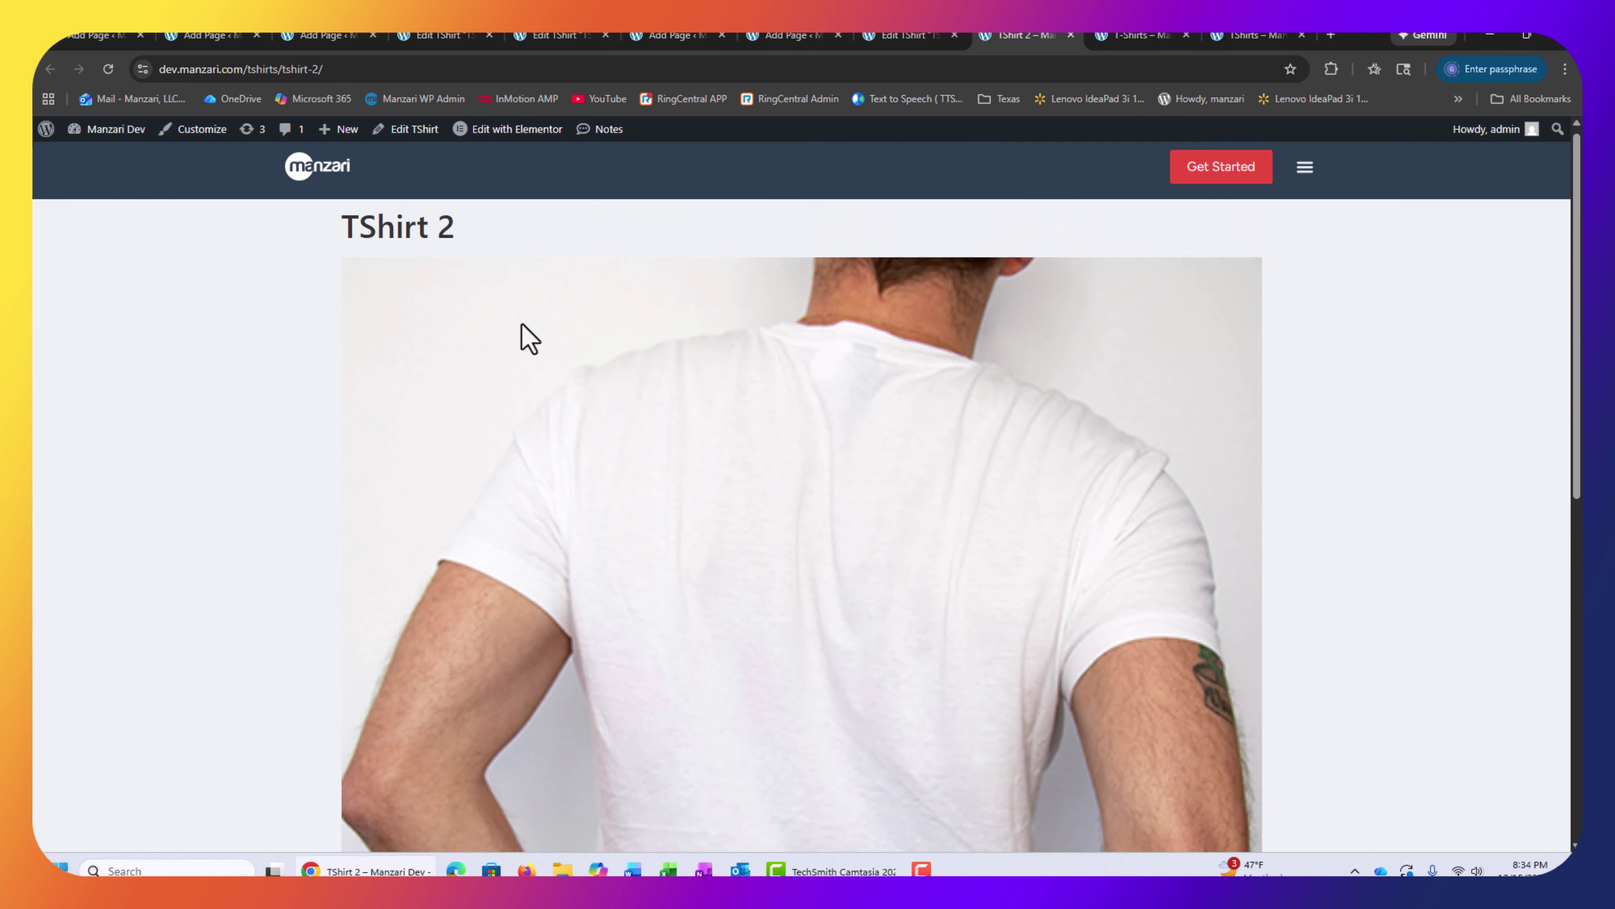
{"action": "scroll", "coordinate": [404, 249], "scroll_direction": "down", "scroll_amount": 10}
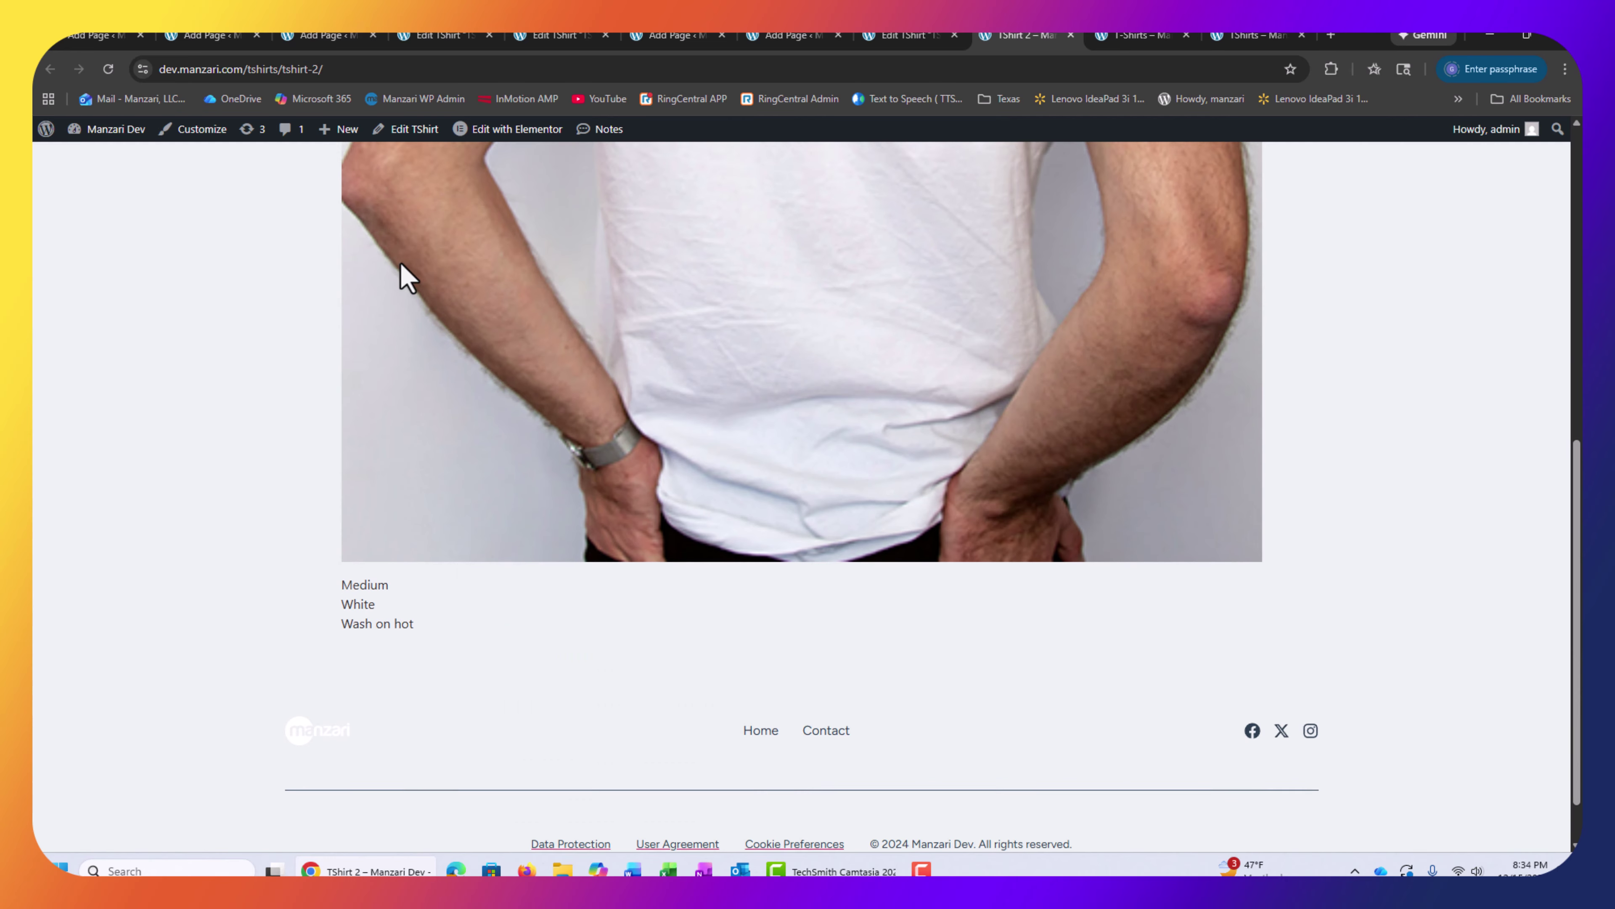
{"action": "mouse_move", "coordinate": [340, 515]}
{"action": "left_mouse_down"}
{"action": "mouse_move", "coordinate": [425, 574]}
{"action": "mouse_move", "coordinate": [354, 518]}
{"action": "left_mouse_up"}
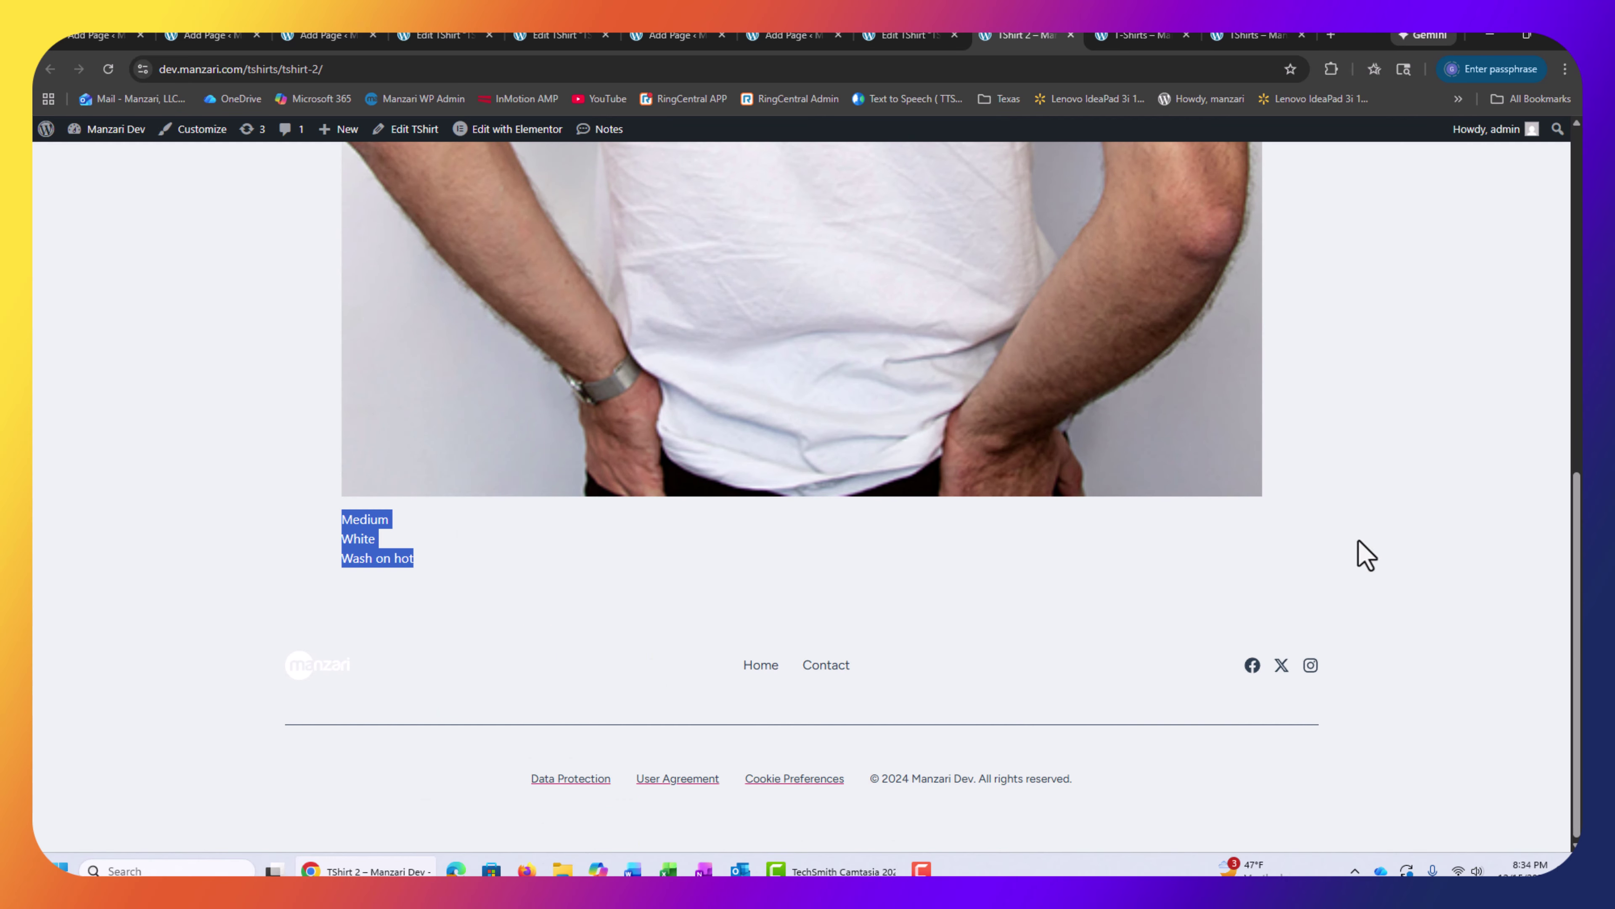
{"action": "scroll", "coordinate": [189, 203], "scroll_direction": "up", "scroll_amount": 8}
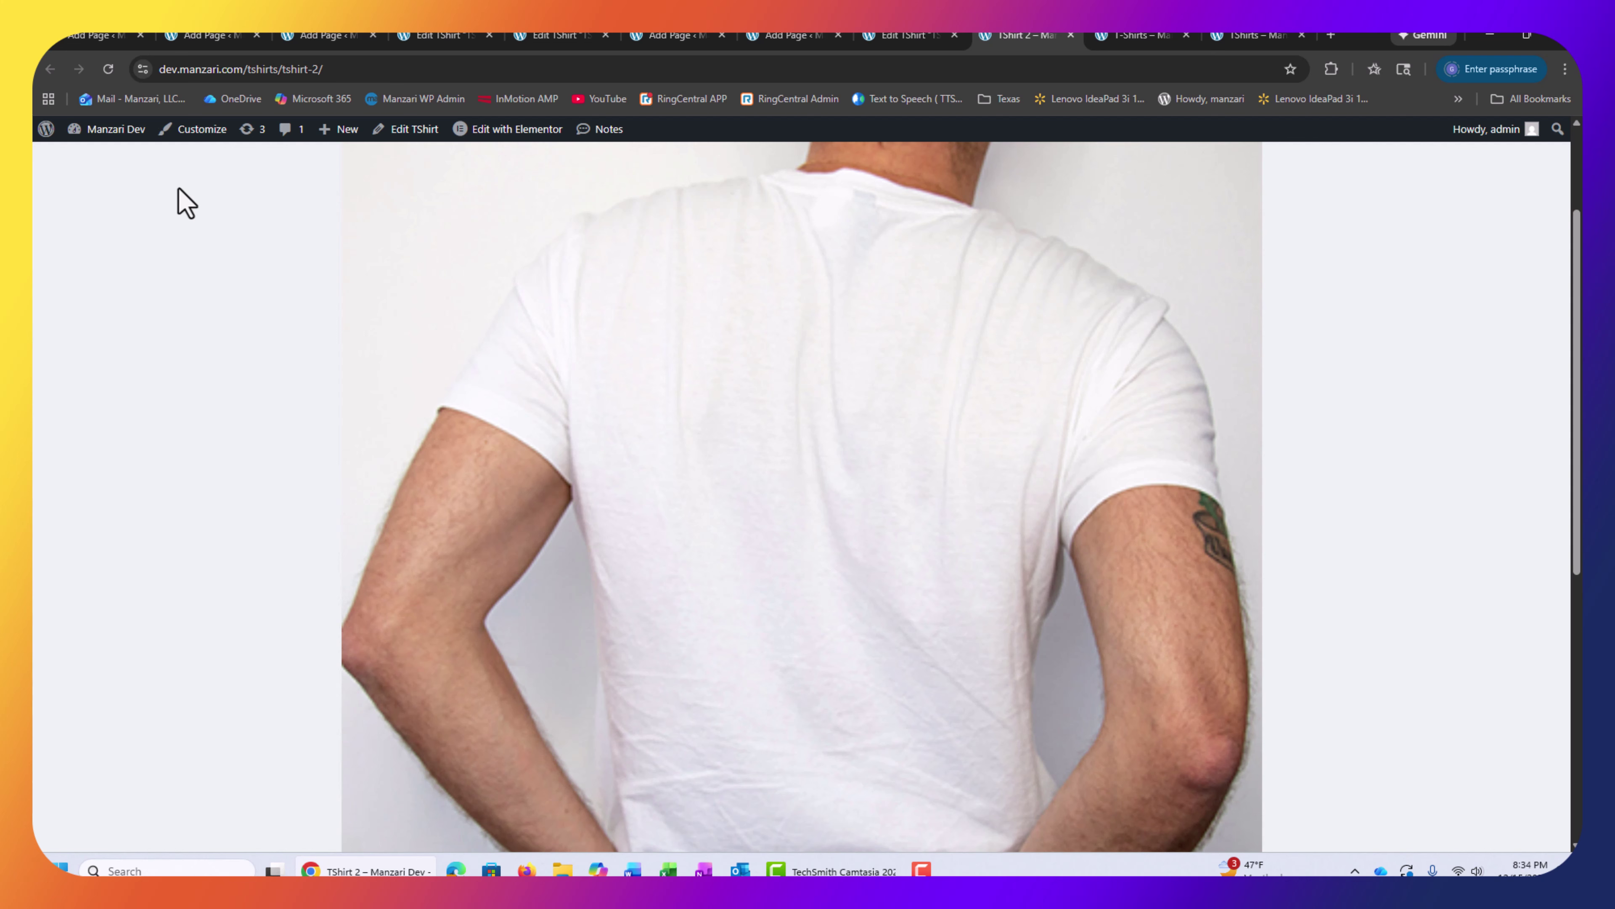